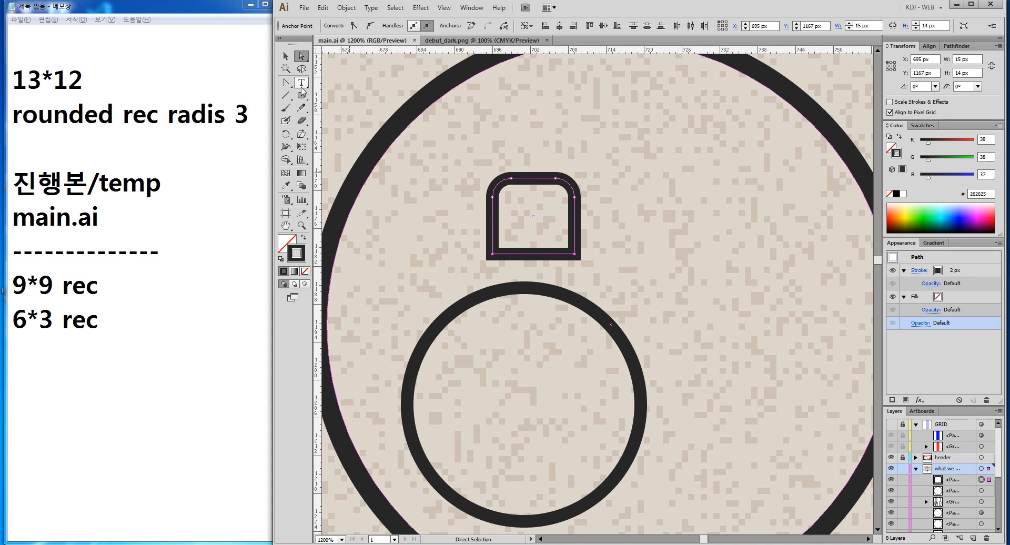
Draw a 9 × 9 px square and place it above the round-topped shape
left_click_drag(302, 96, 344, 99)
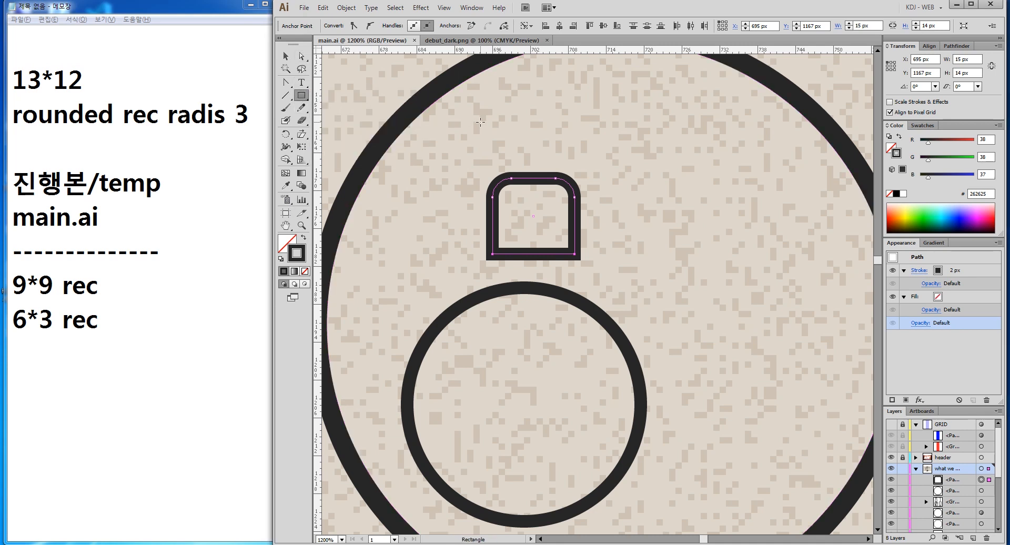
left_click(574, 169)
type("9")
key("Tab")
type("9")
key("Return")
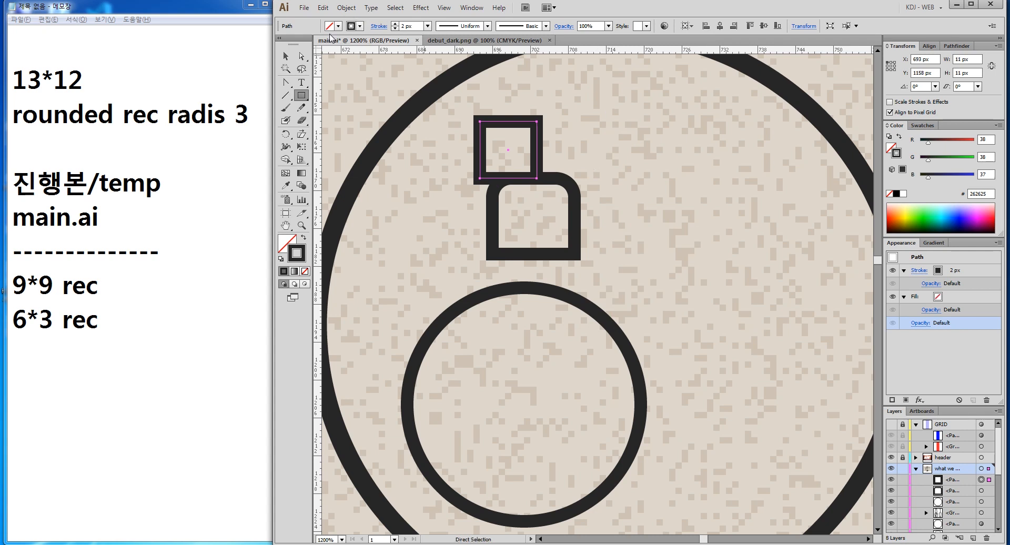
left_click(286, 56)
left_click_drag(504, 120, 533, 92)
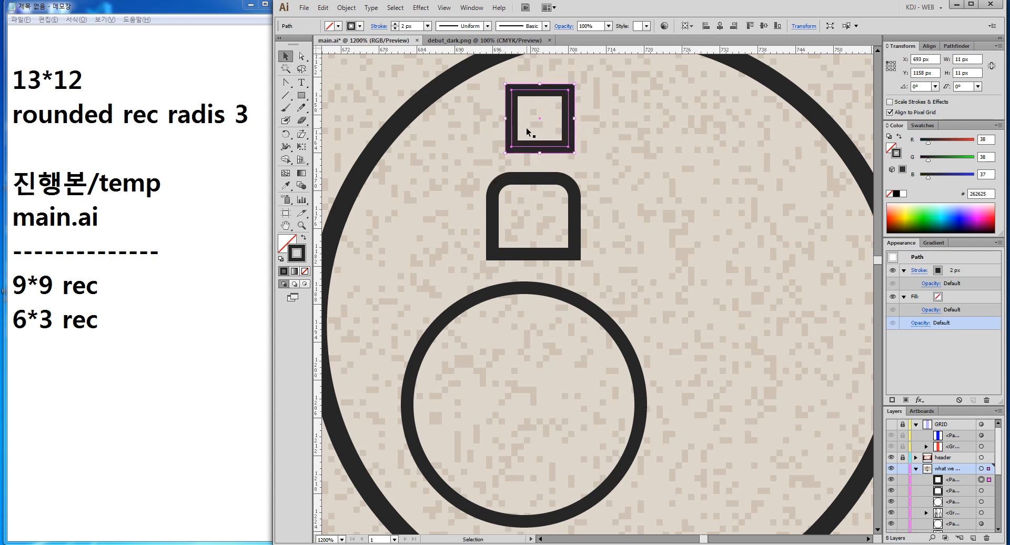
Draw a 6 × 3 px rectangle and place it against the square's right side, vertically centred
left_click(301, 95)
left_click(647, 149)
type("6*")
key("BackSpace")
key("Tab")
type("3")
key("Return")
key("v")
left_click_drag(668, 144, 598, 106)
Set the stroke corners of both the square and the small rectangle to Round Join
left_click(570, 100, "shift")
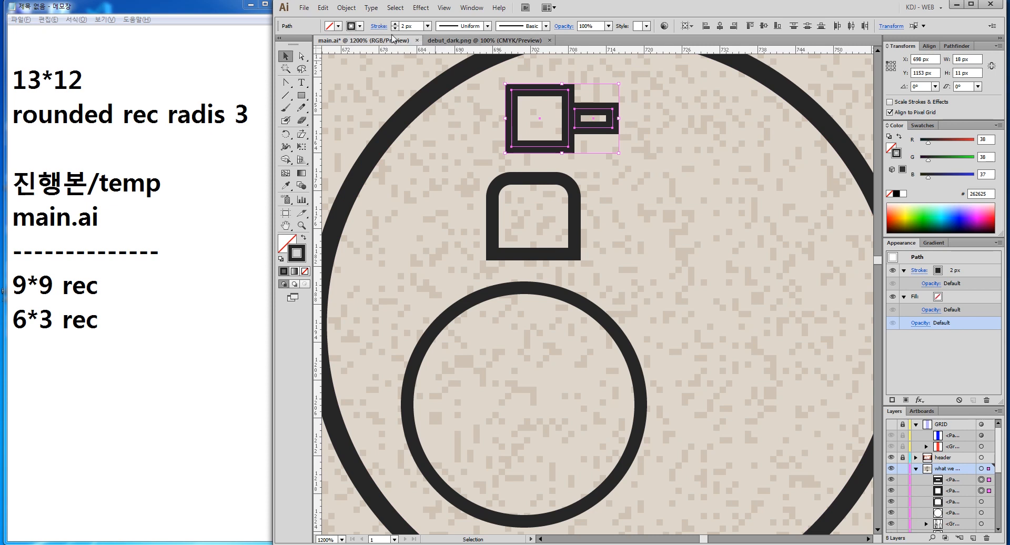
left_click(378, 27)
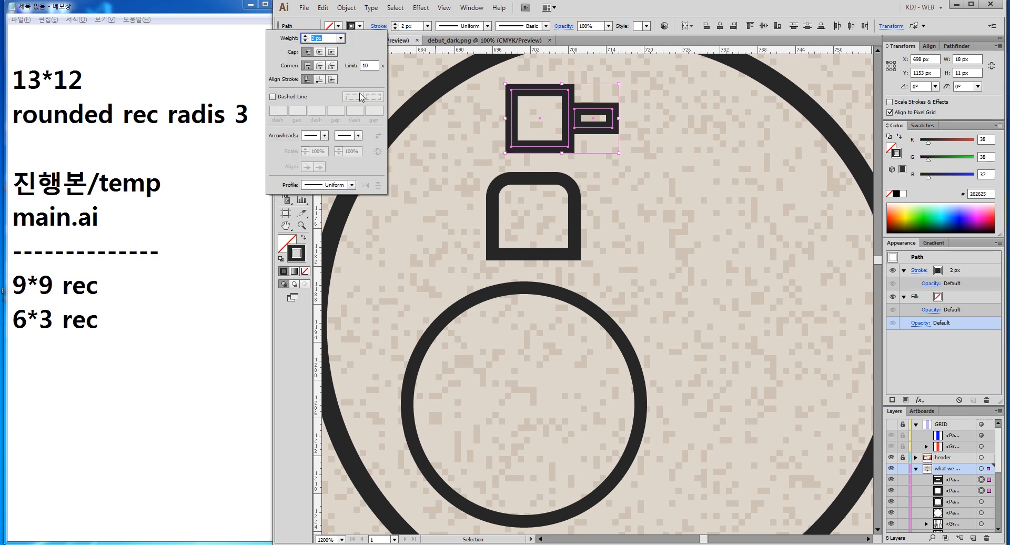
left_click(324, 64)
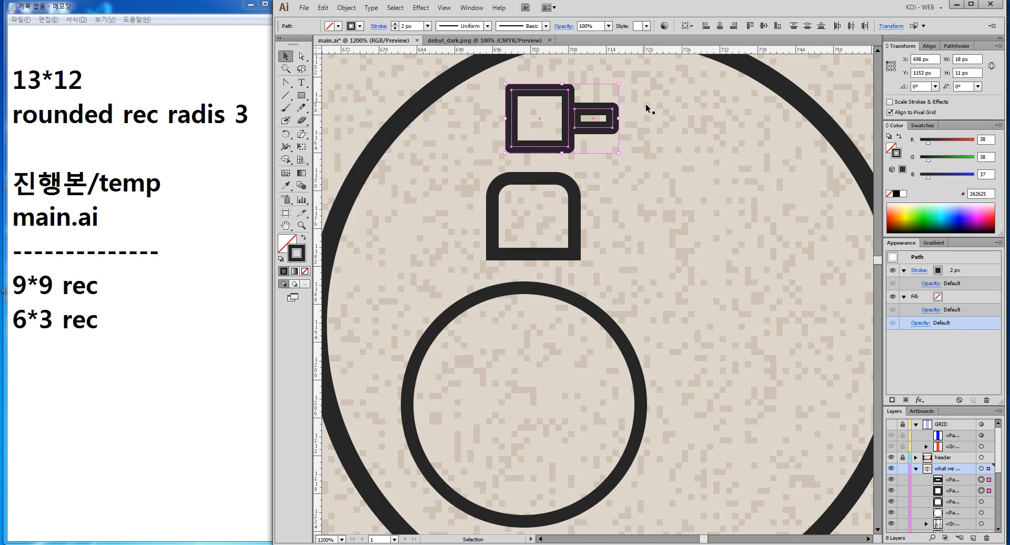
Rotate the square 45° into a diamond and move the small rectangle left to overlap its right corner
left_click(559, 80)
left_click(559, 90)
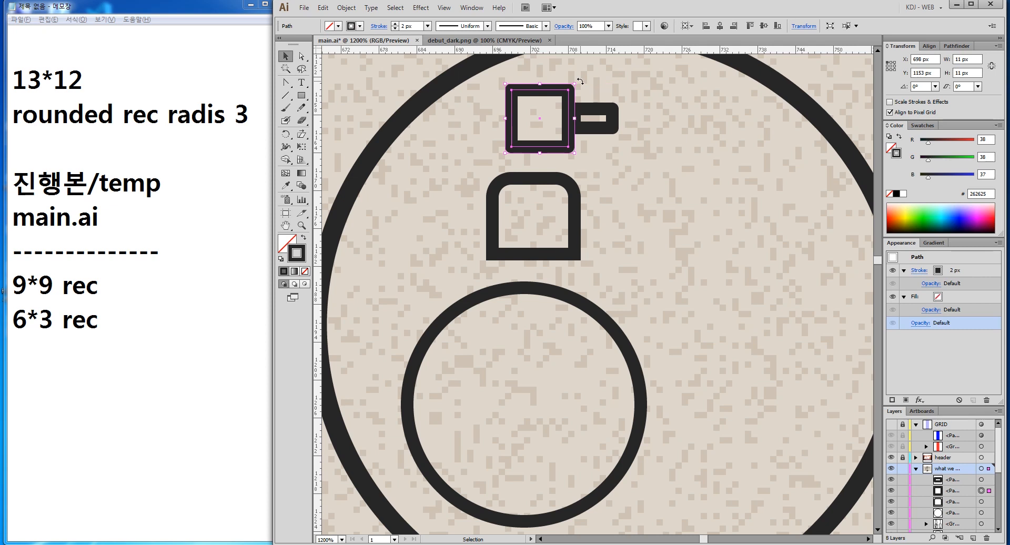
left_click_drag(579, 80, 600, 110)
left_click(601, 116)
left_click_drag(600, 115, 575, 116)
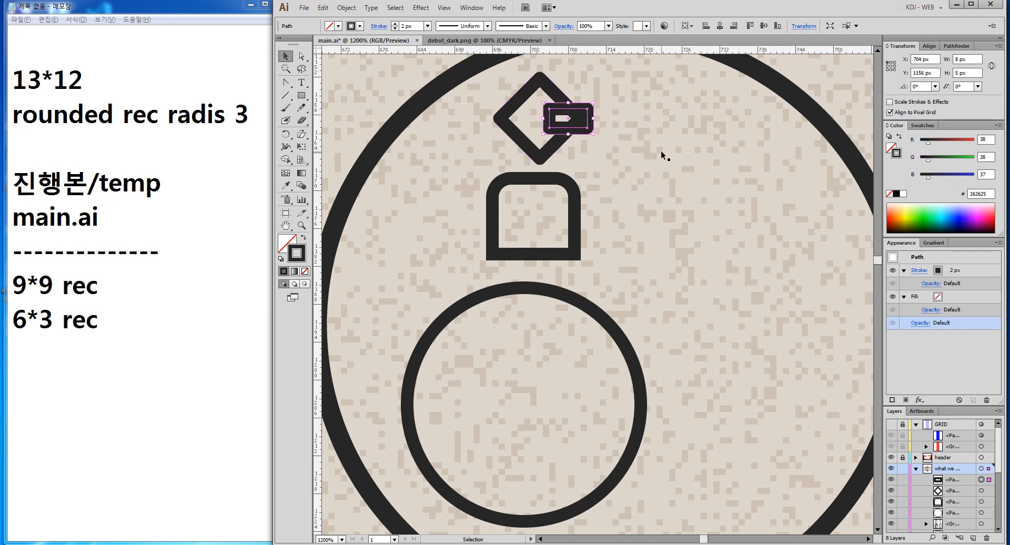
Try to unite the diamond and the small rectangle into one outline, and undo the union
left_click(554, 92, "shift")
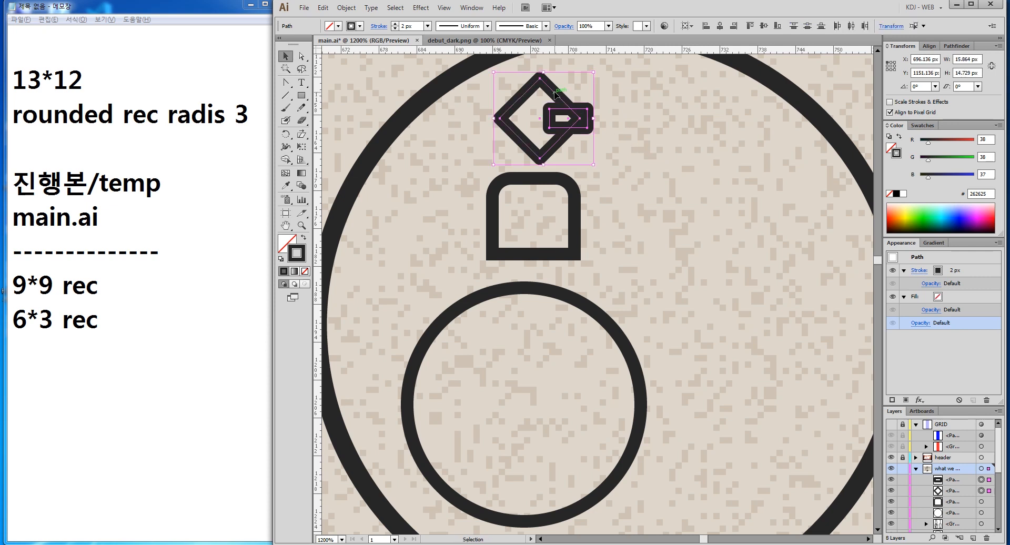
left_click(955, 46)
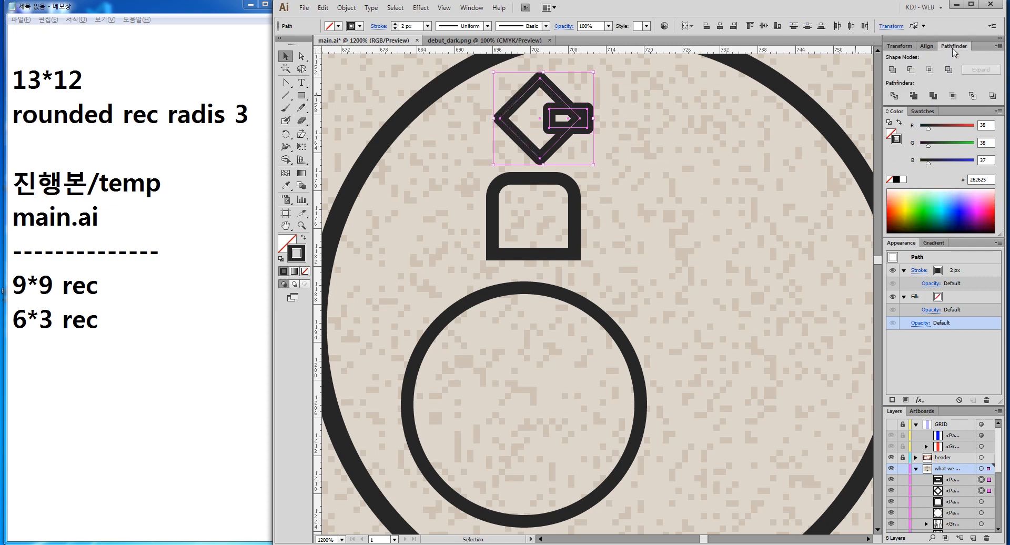
left_click(891, 70)
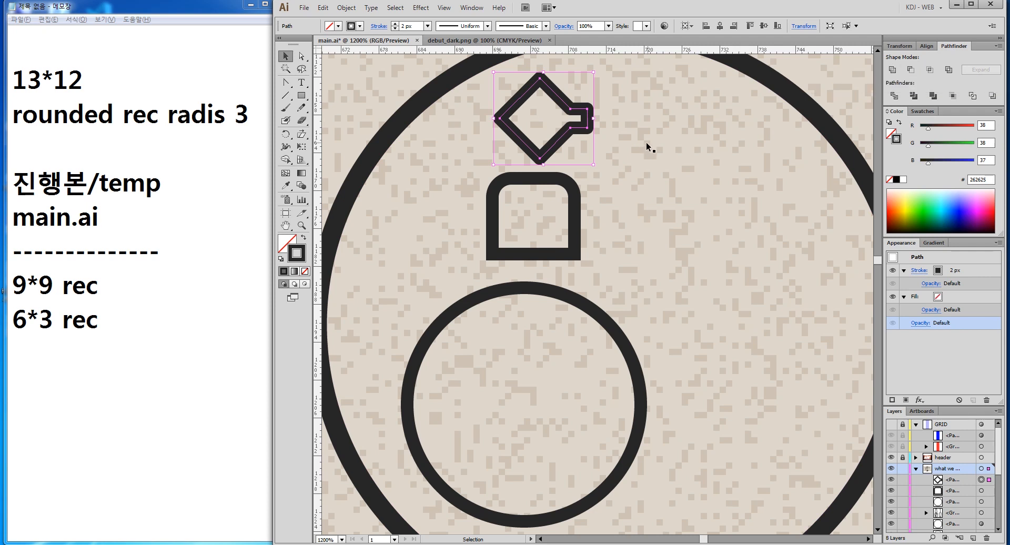
key("ctrl+z")
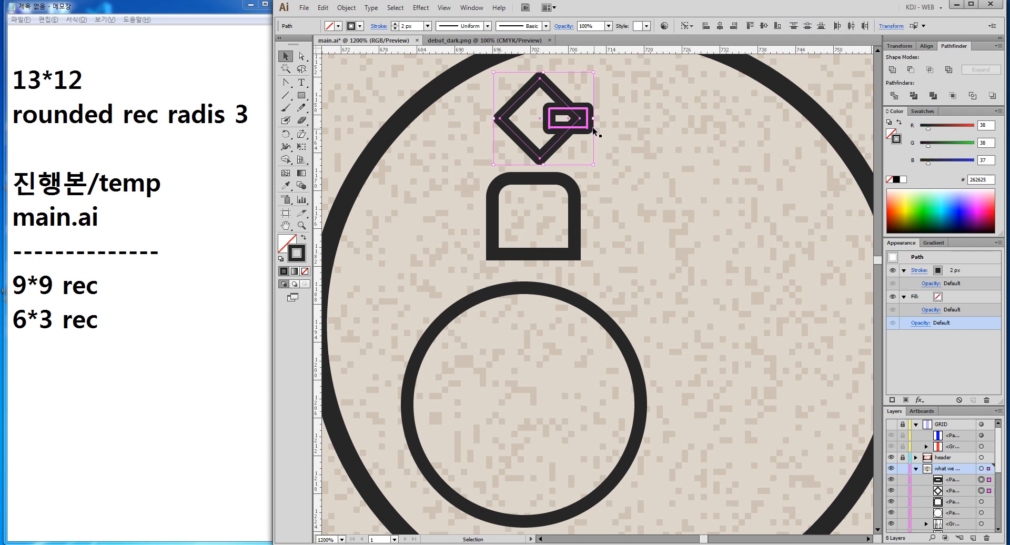
Shift the small rectangle about 1 px to the right and unite it with the diamond using Pathfinder
left_click(627, 111)
left_click_drag(559, 108, 578, 115)
key("Left")
key("Left")
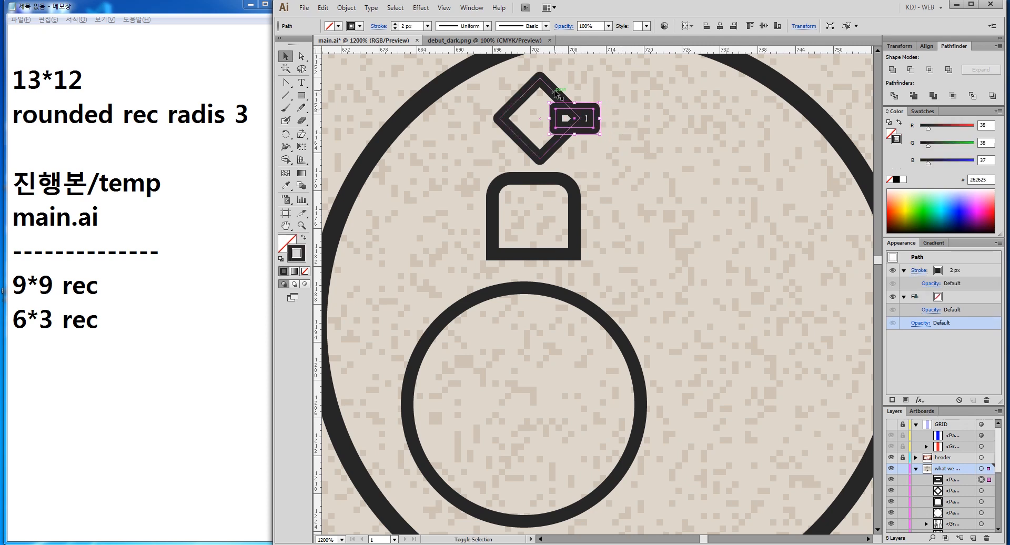
left_click(552, 94, "shift")
left_click(892, 70)
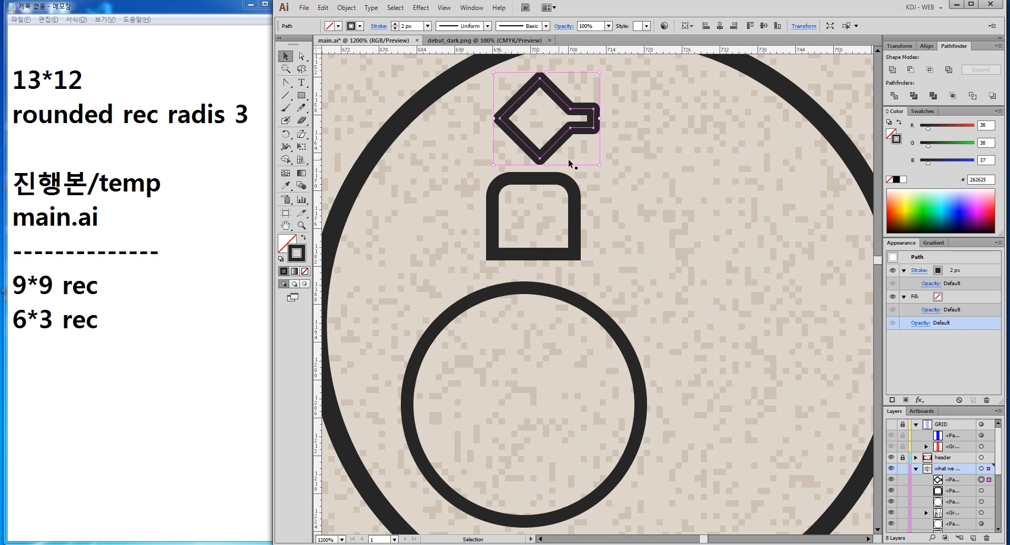
Align the nozzle, the round-topped shape and the inner circle on their horizontal centres
left_click(550, 178, "shift")
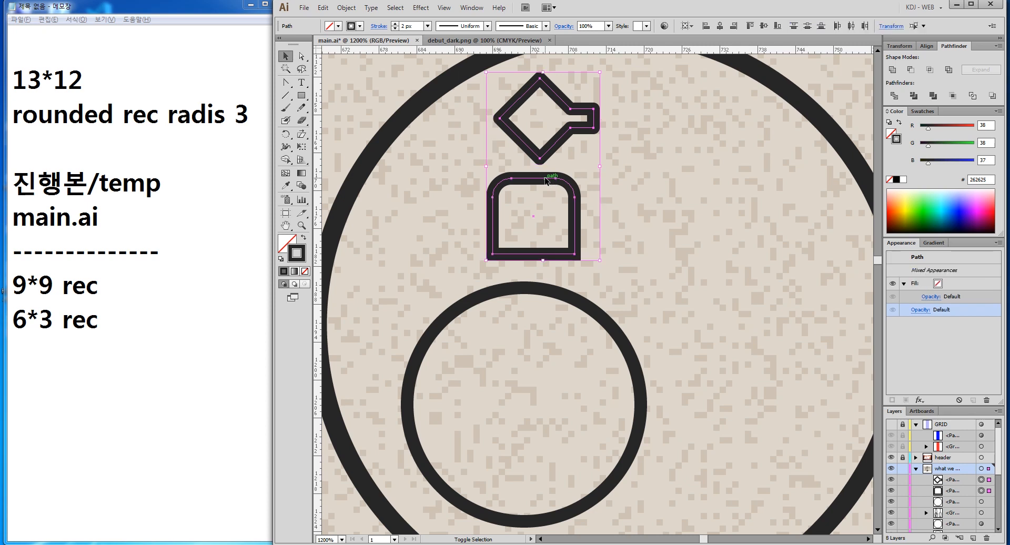
left_click(586, 306, "shift")
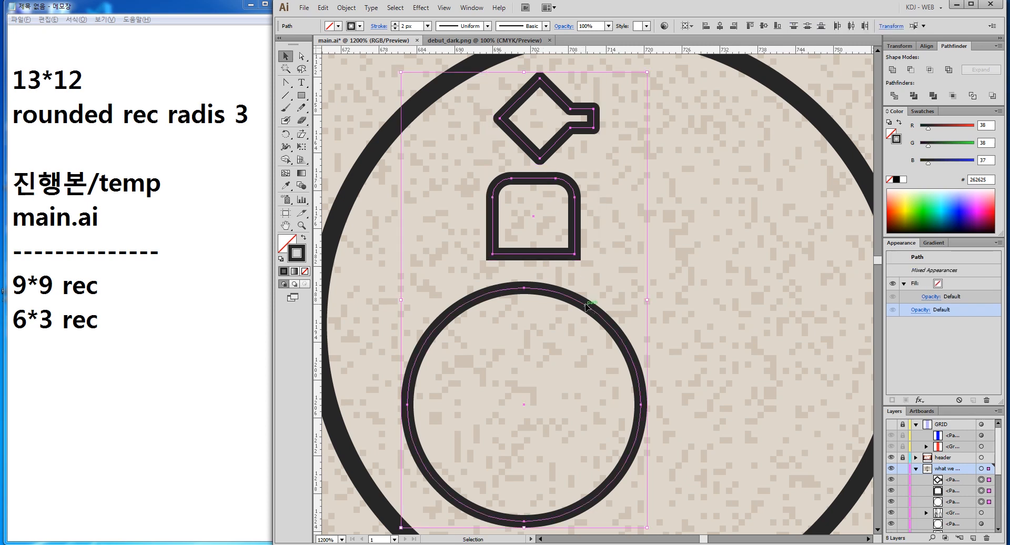
left_click(928, 46)
left_click(911, 70)
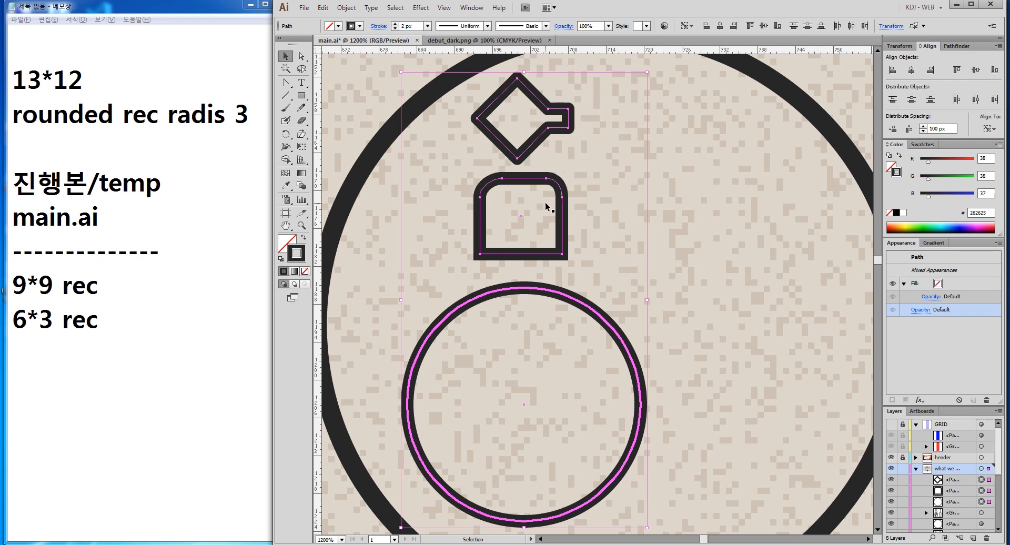
Move the nozzle and the round-topped shape together 3 px down toward the inner circle
left_click(544, 147)
left_click(538, 144)
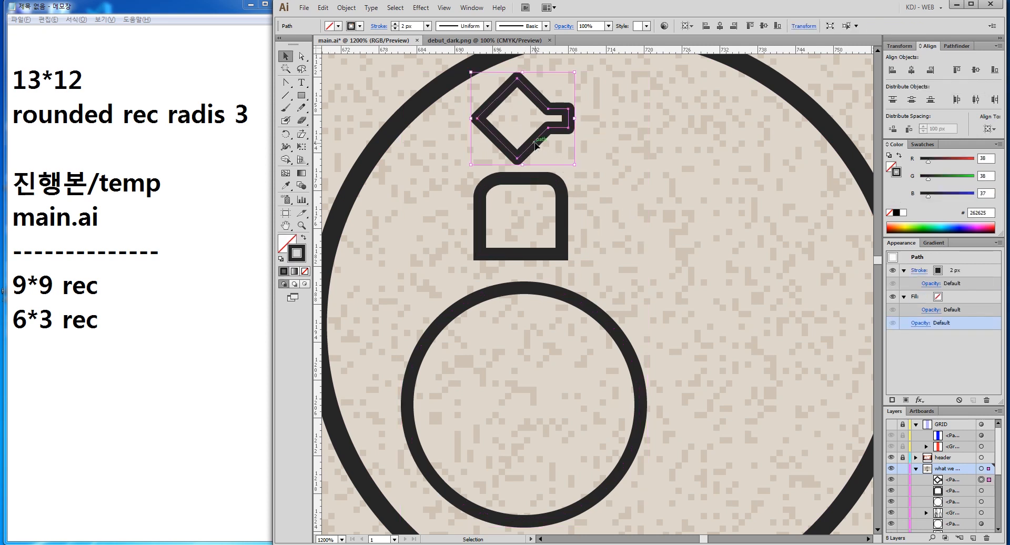
left_click(532, 178, "shift")
key("Down")
key("Down")
key("Down")
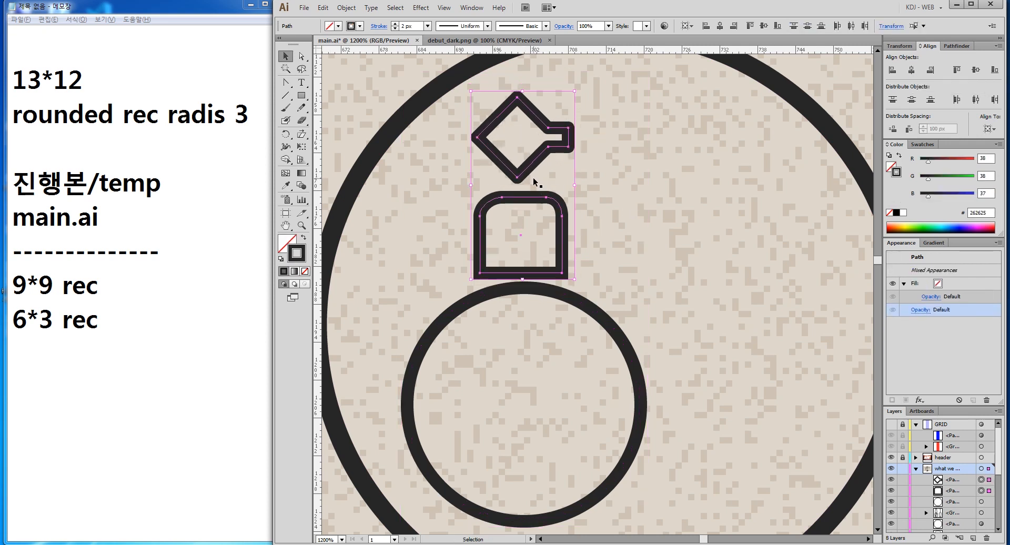
left_click(556, 178)
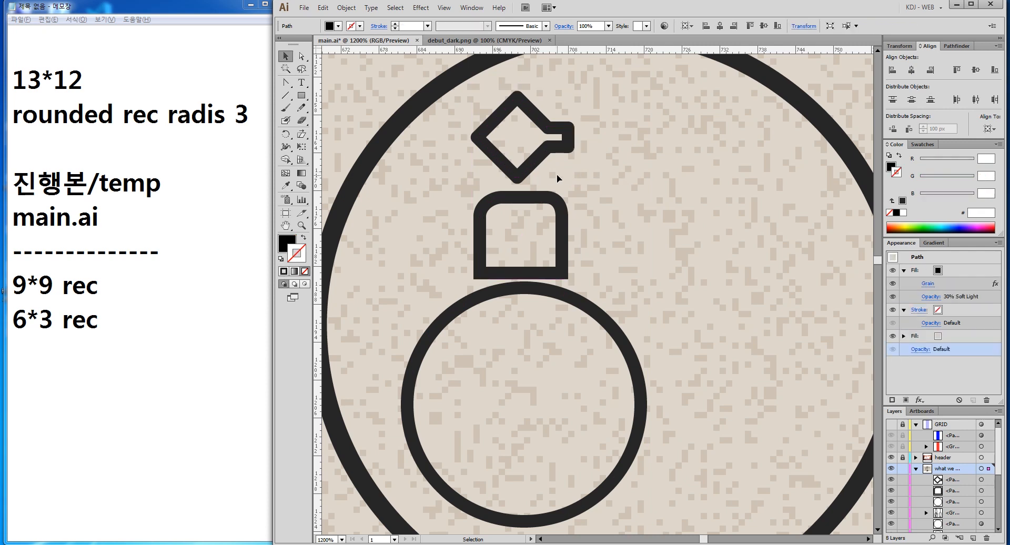
Try the round-topped shape 1 px higher, and return it to its previous position
left_click(520, 180)
key("x")
left_click(629, 185)
left_click(555, 201)
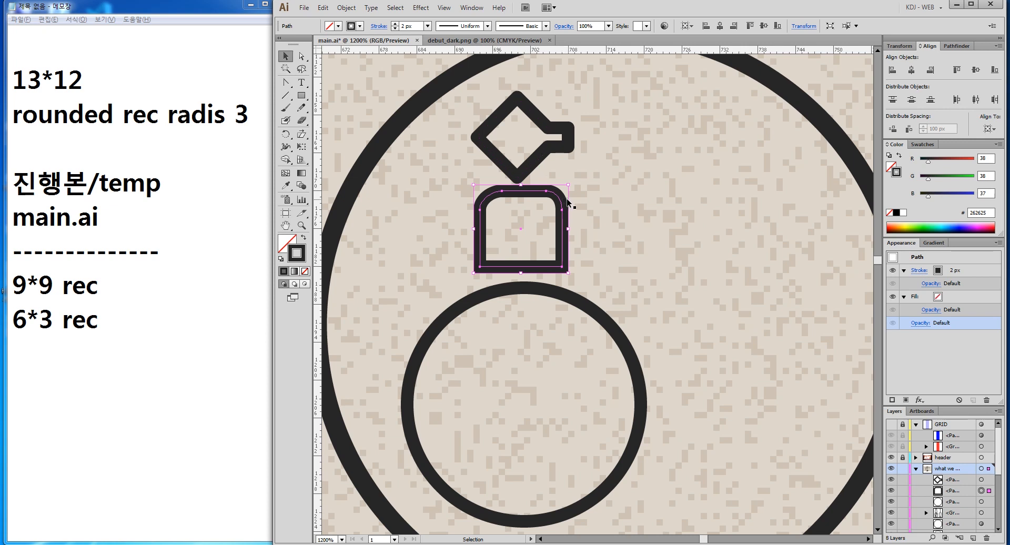
key("Down")
left_click(608, 192)
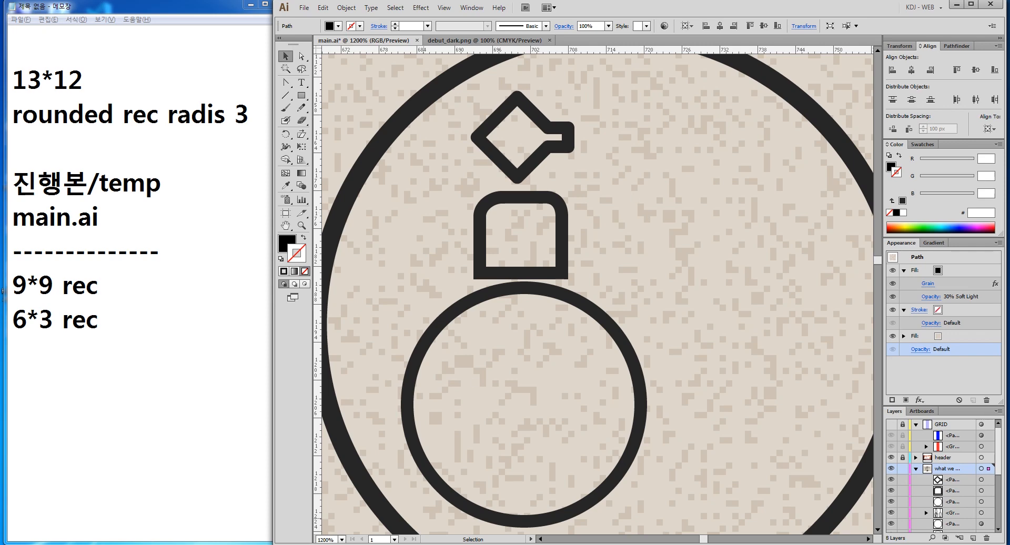
Switch to the browser to examine the finished perfume bottle icon, and return to Illustrator
key("alt+Tab")
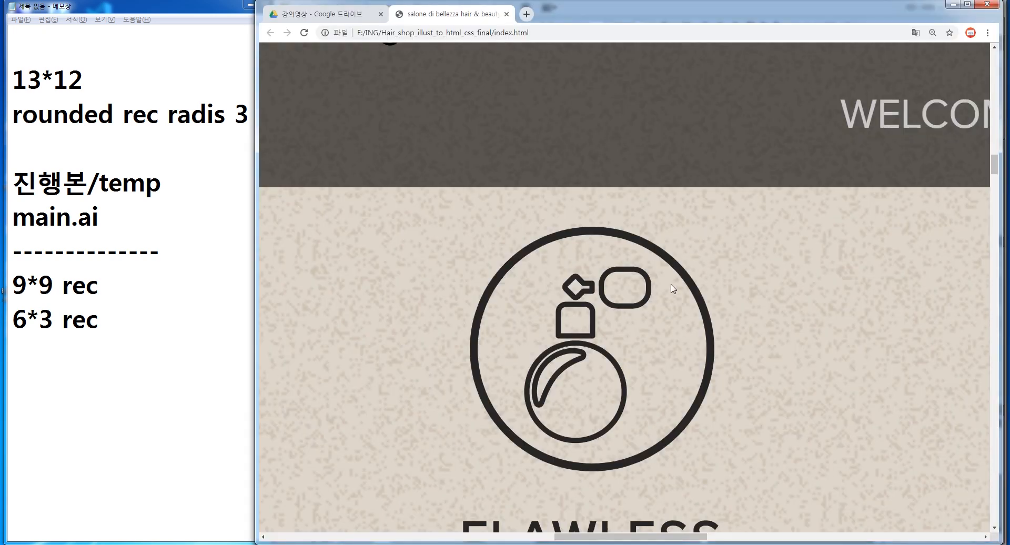
left_click(953, 5)
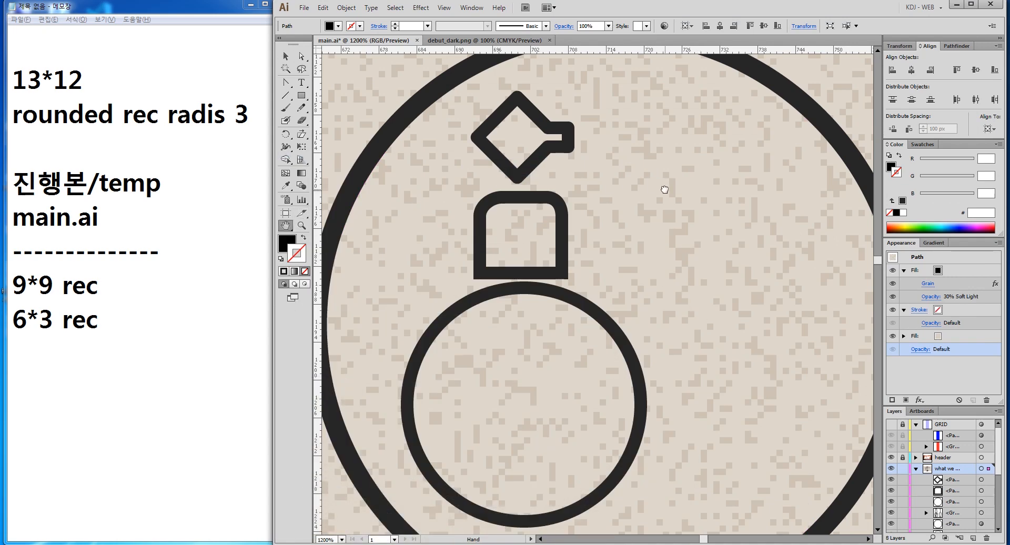
left_click_drag(609, 334, 575, 347)
left_click(336, 544)
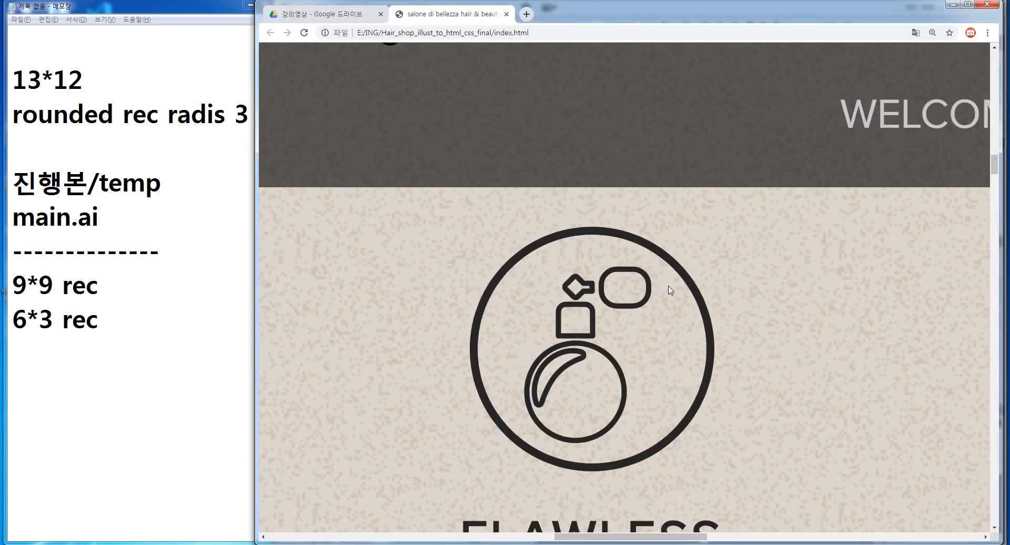
left_click(952, 5)
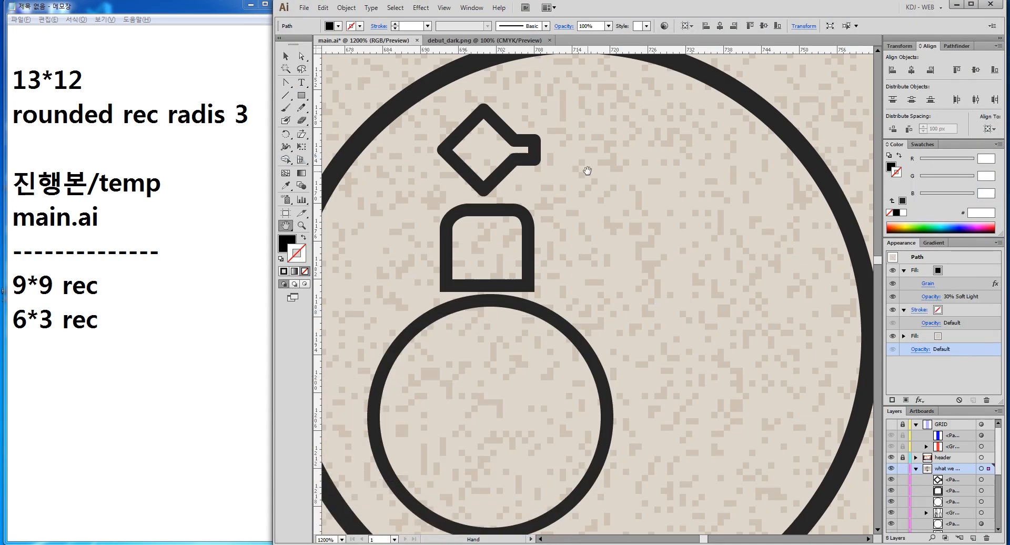
Draw an unfilled, outlined rounded rectangle about 21 × 14 px with fully rounded ends, to the right of the nozzle
left_click(303, 97)
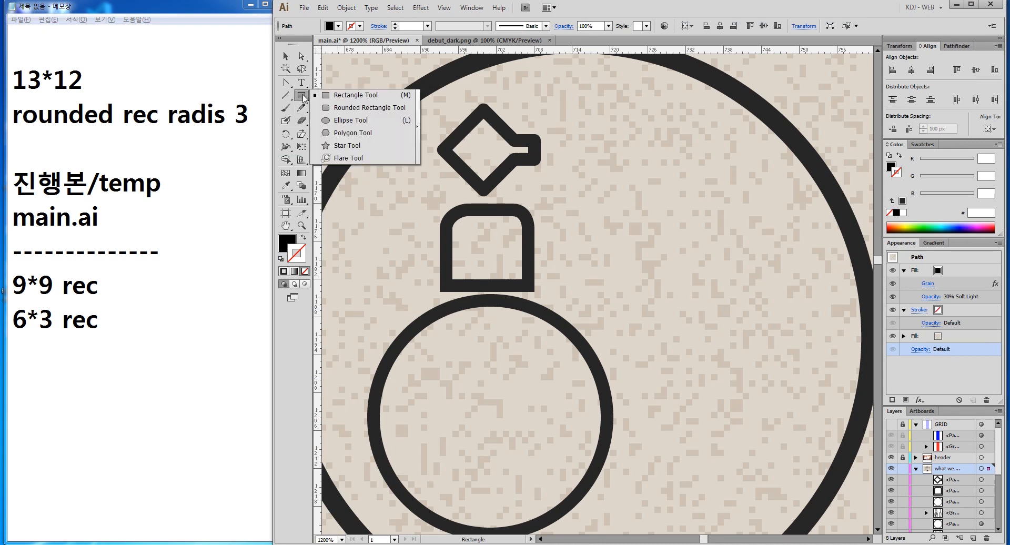
left_click(349, 109)
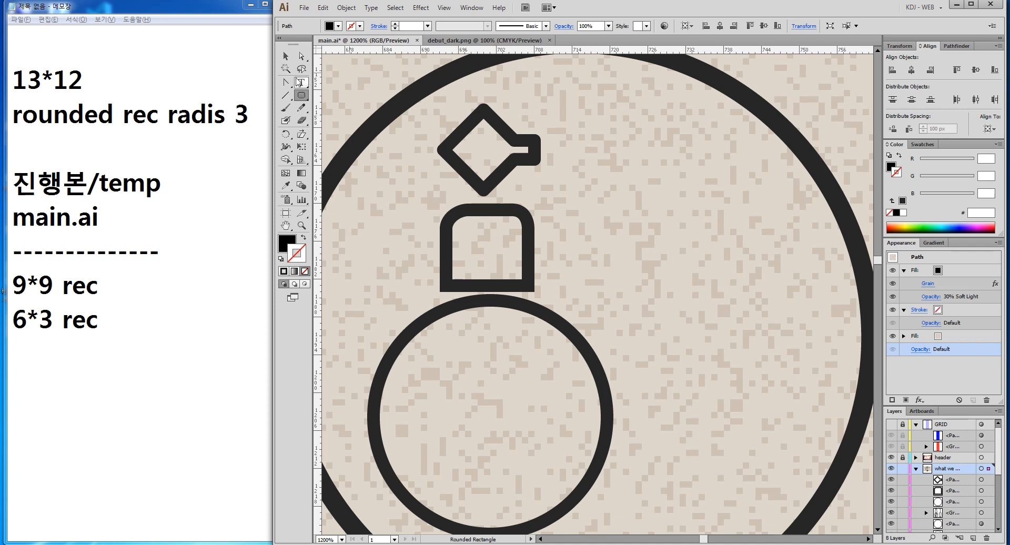
left_click(307, 97)
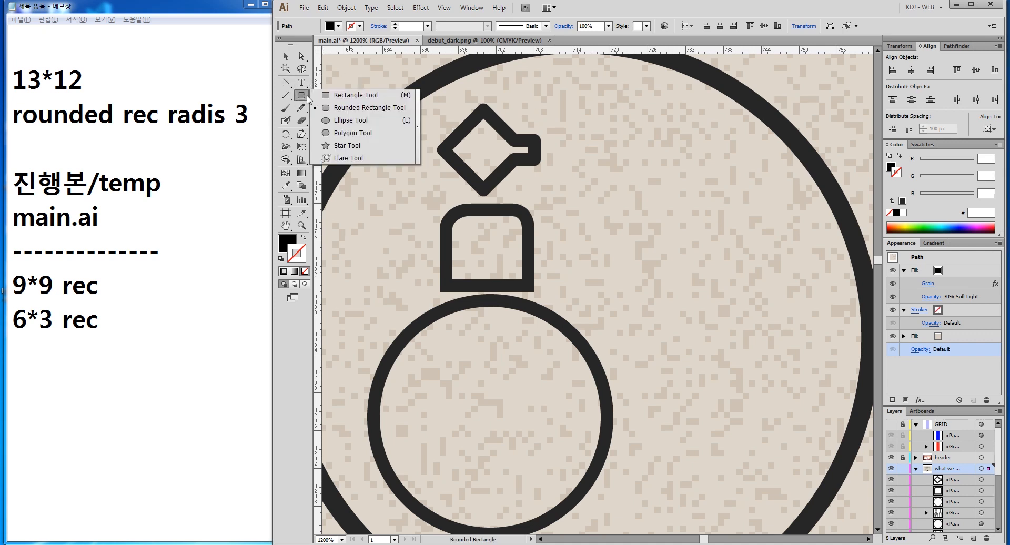
left_click(335, 108)
left_click_drag(572, 121, 734, 215)
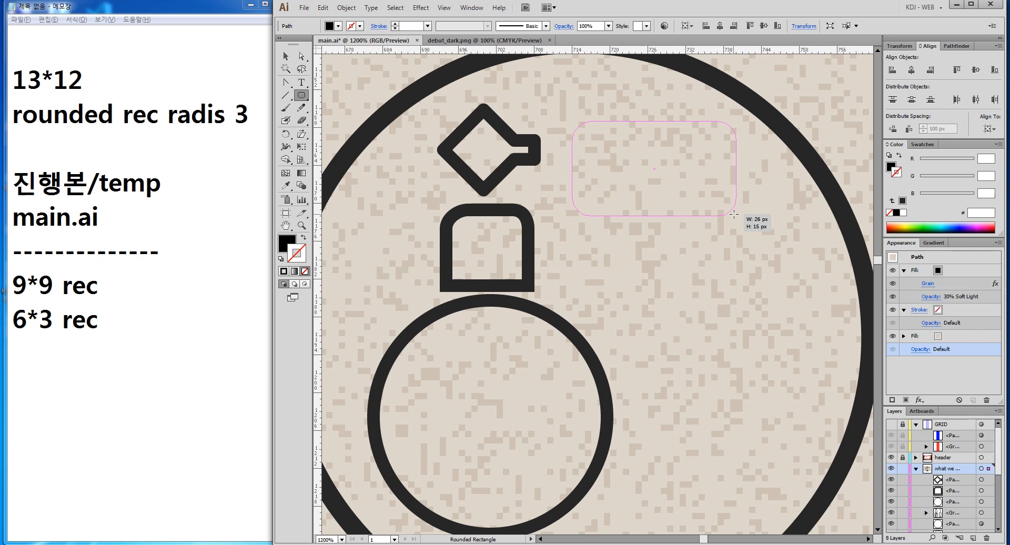
mouse_move(733, 214)
left_mouse_down()
mouse_move(686, 209)
mouse_move(708, 209)
left_mouse_up()
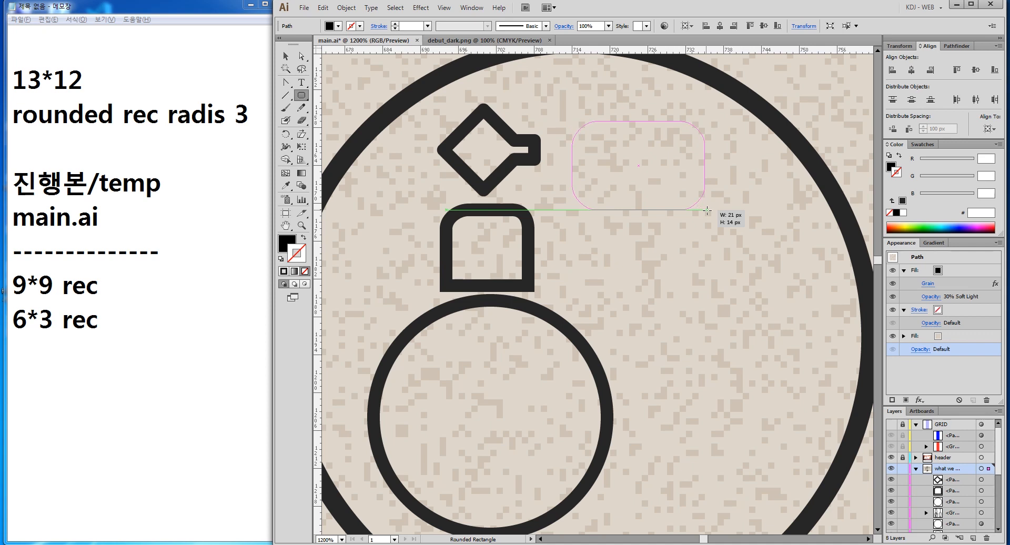
key("Up")
key("Up")
key("Up")
key("Up")
key("Down")
key("Down")
key("Down")
key("Down")
key("Up")
key("Up")
key("Up")
key("Up")
key("Up")
key("Up")
left_click_drag(707, 211, 707, 211)
left_click(303, 238)
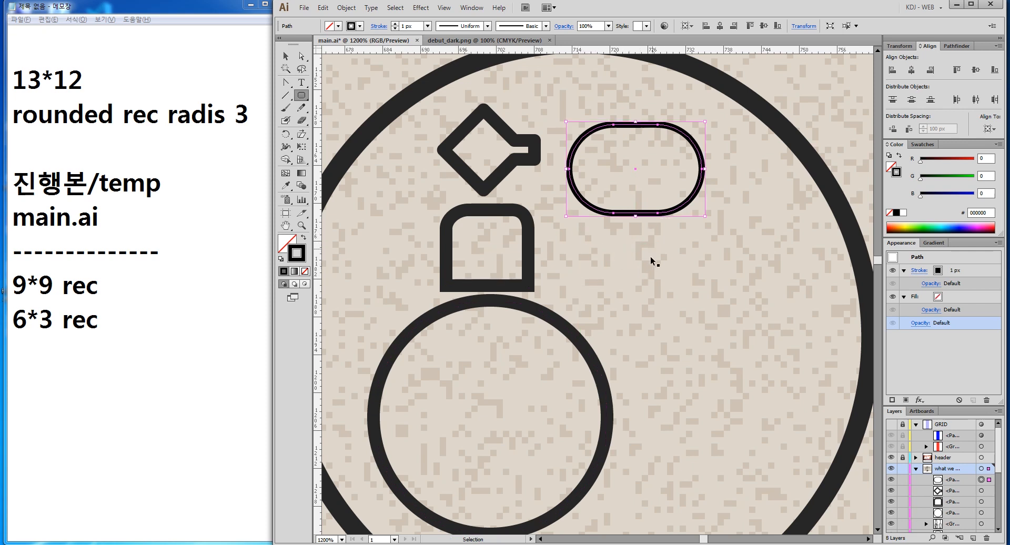
key("ctrl+2")
mouse_move(633, 201)
left_mouse_down()
mouse_move(633, 224)
mouse_move(662, 231)
mouse_move(659, 194)
mouse_move(625, 213)
left_mouse_up()
mouse_move(622, 366)
left_mouse_down()
mouse_move(590, 380)
mouse_move(562, 336)
mouse_move(616, 347)
mouse_move(601, 382)
left_mouse_up()
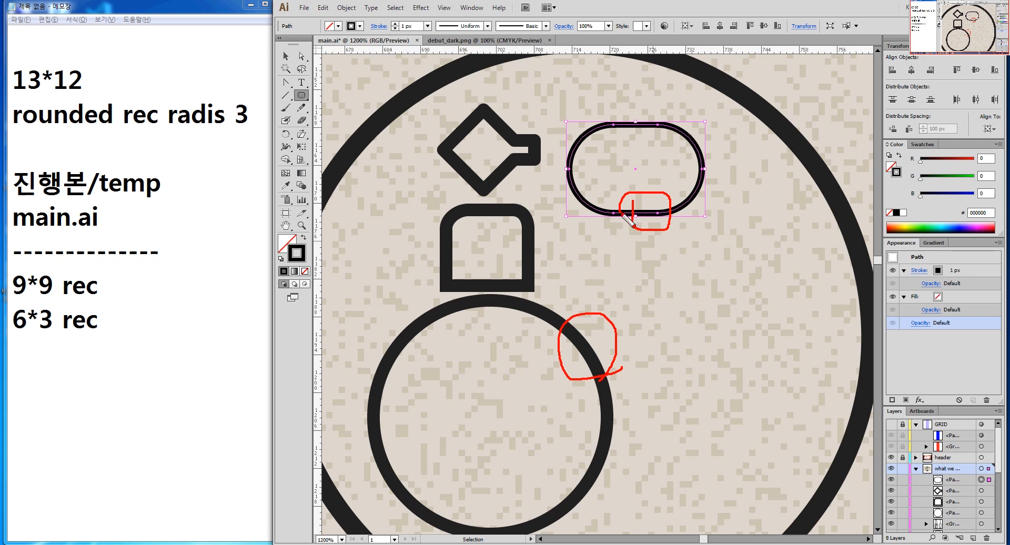
key("Escape")
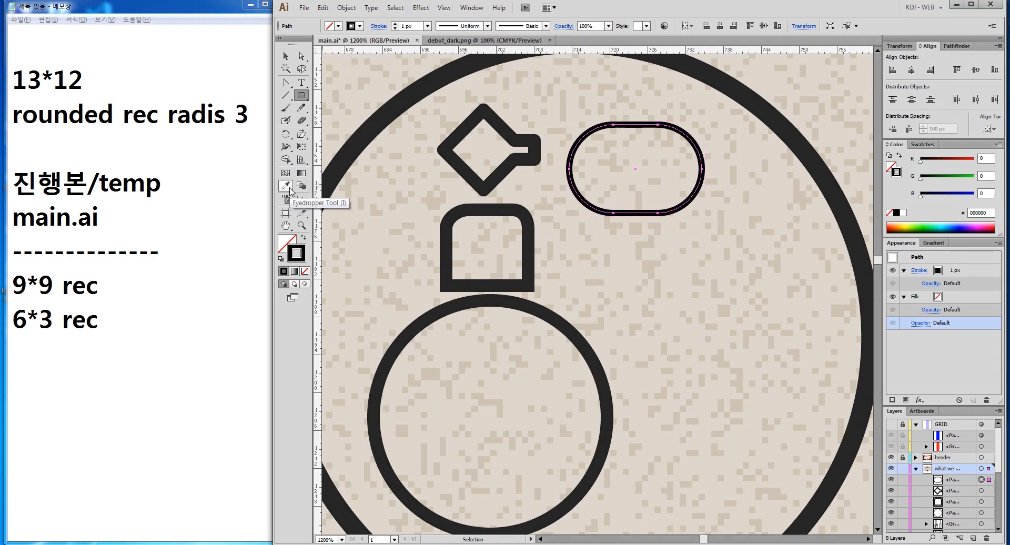
Try copying the inner circle's stroke style onto the rounded rectangle with the Eyedropper, and undo the change
left_click(286, 188)
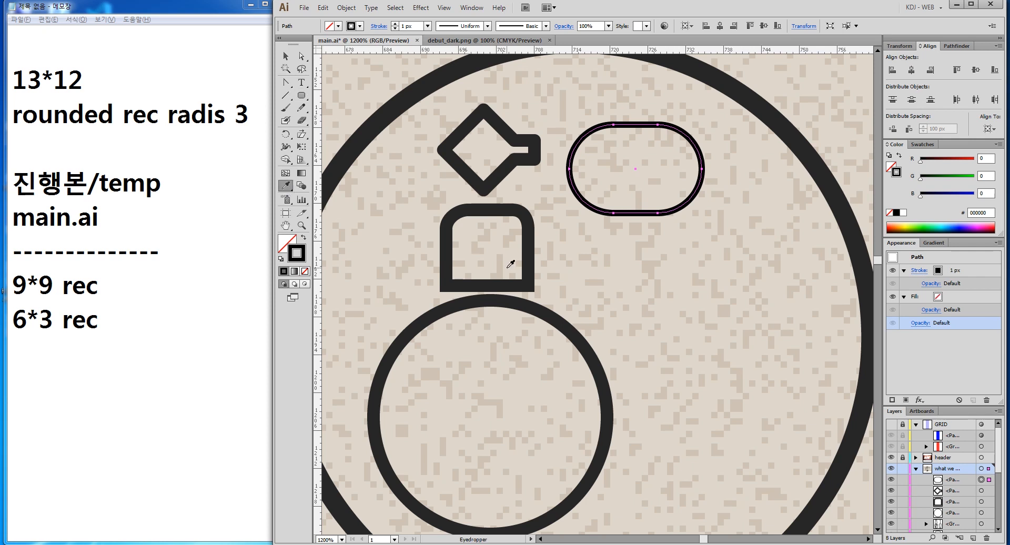
left_click(569, 331)
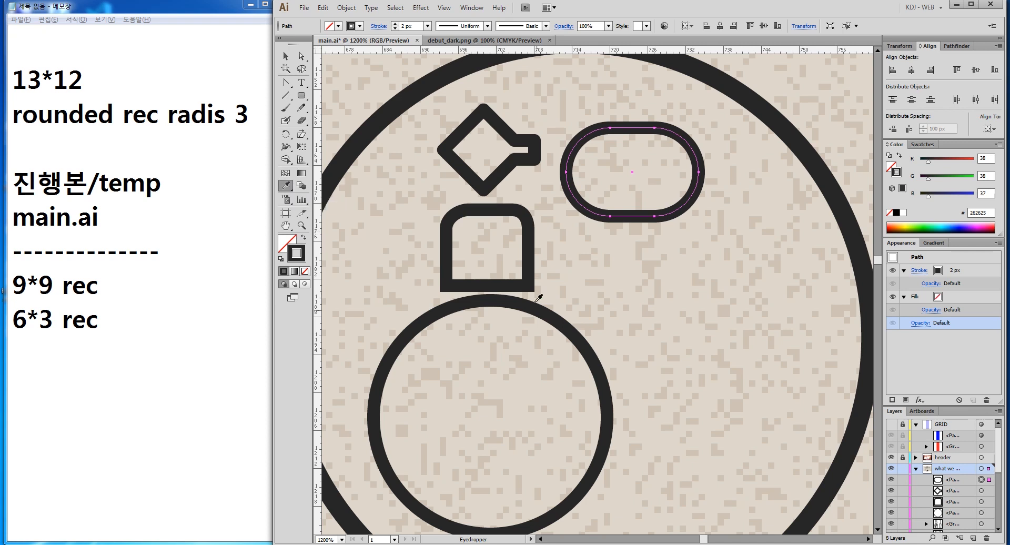
key("v")
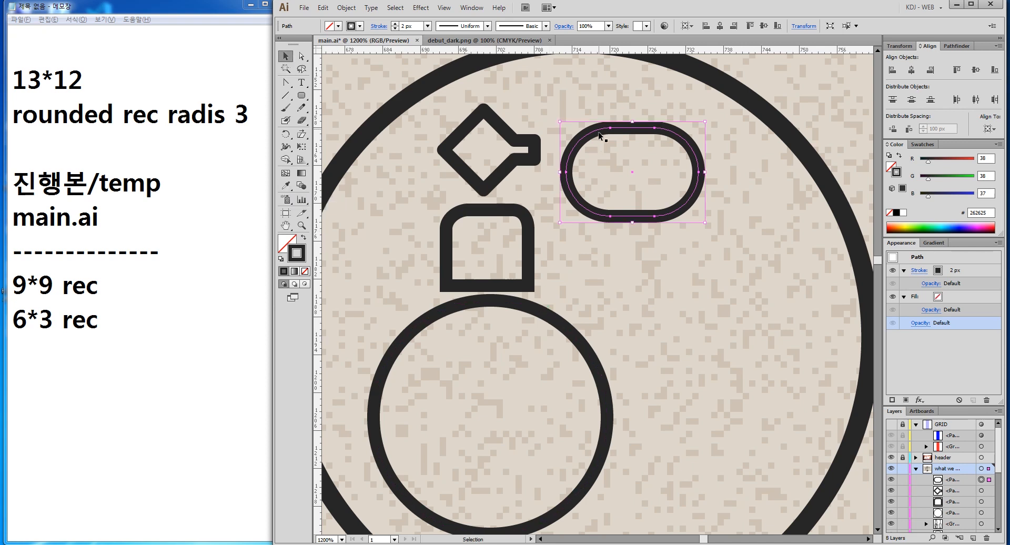
key("ctrl+z")
left_click(609, 125)
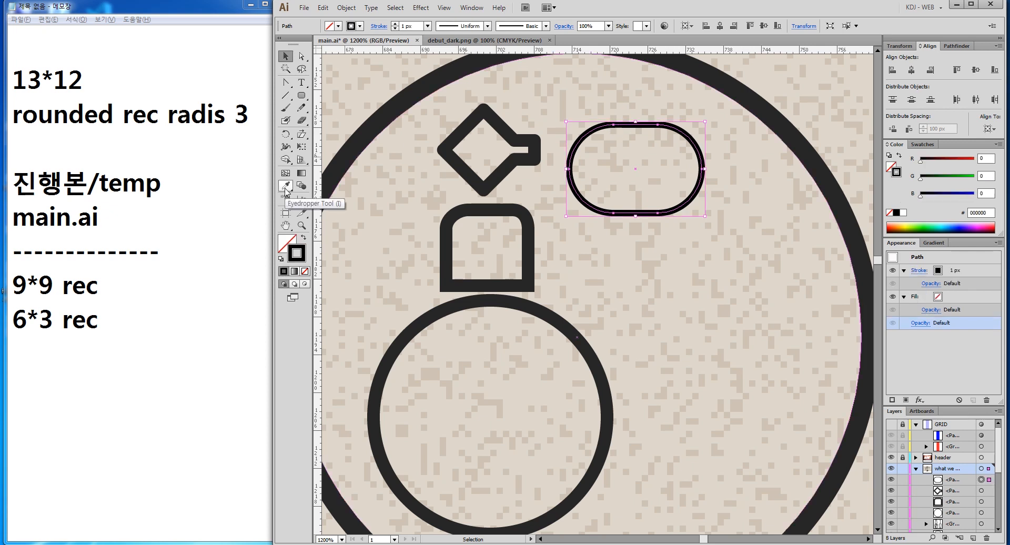
key("i")
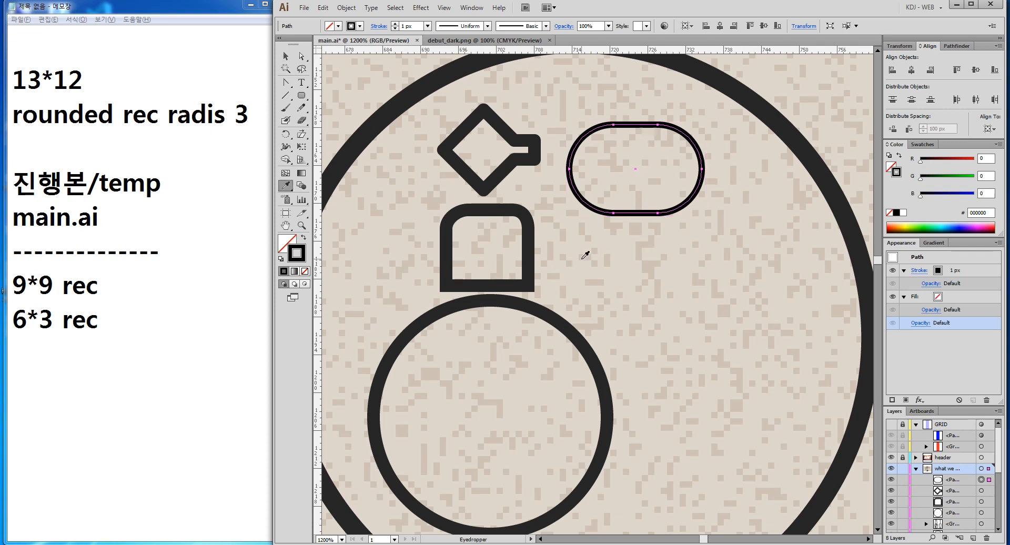
left_click(557, 318)
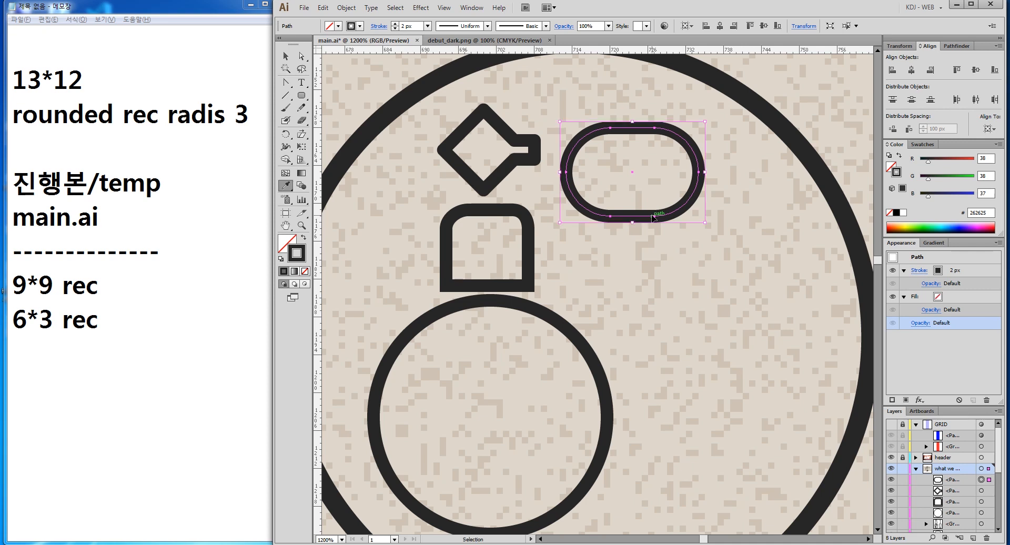
left_click(656, 212)
left_click(285, 56)
left_click(672, 248)
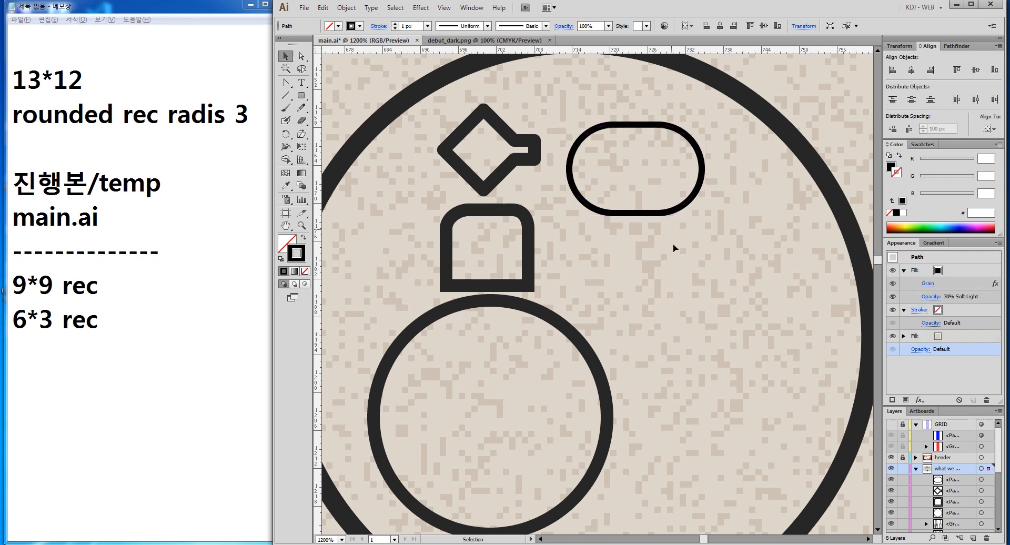
Apply the inner circle's 2 px stroke in colour 262625 to the rounded rectangle by sampling it with the Eyedropper
left_click(656, 213)
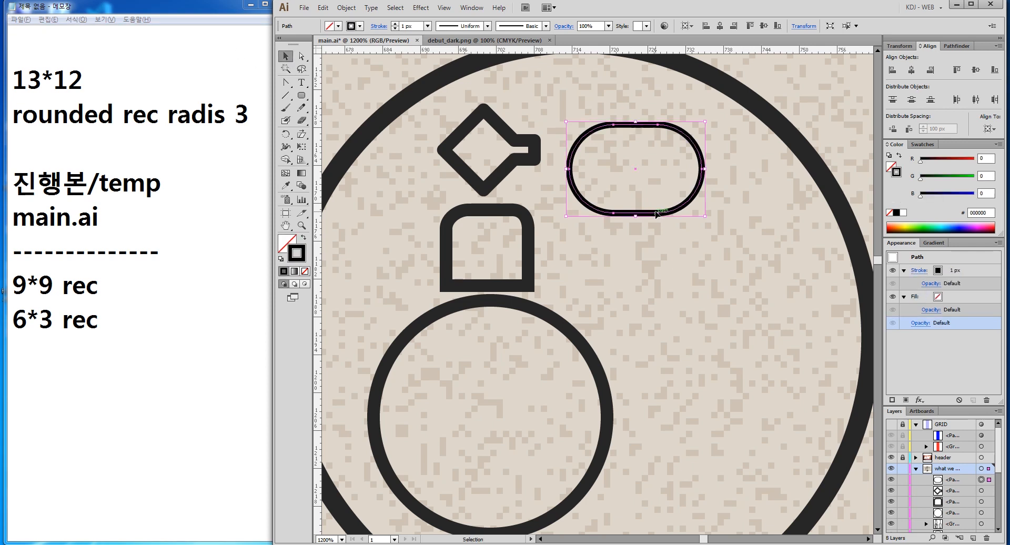
key("ctrl+2")
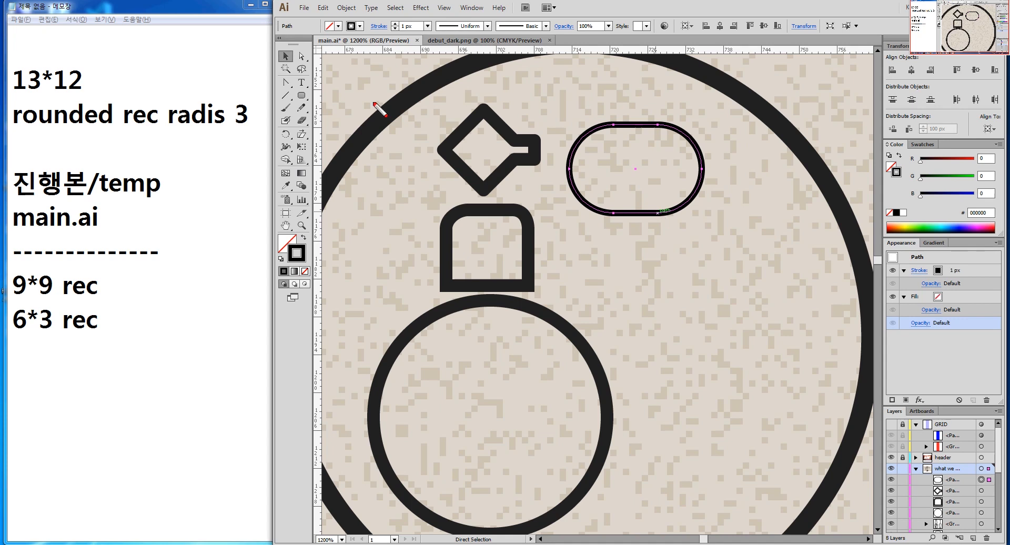
mouse_move(271, 46)
left_mouse_down()
mouse_move(299, 71)
mouse_move(272, 48)
mouse_move(282, 65)
left_mouse_up()
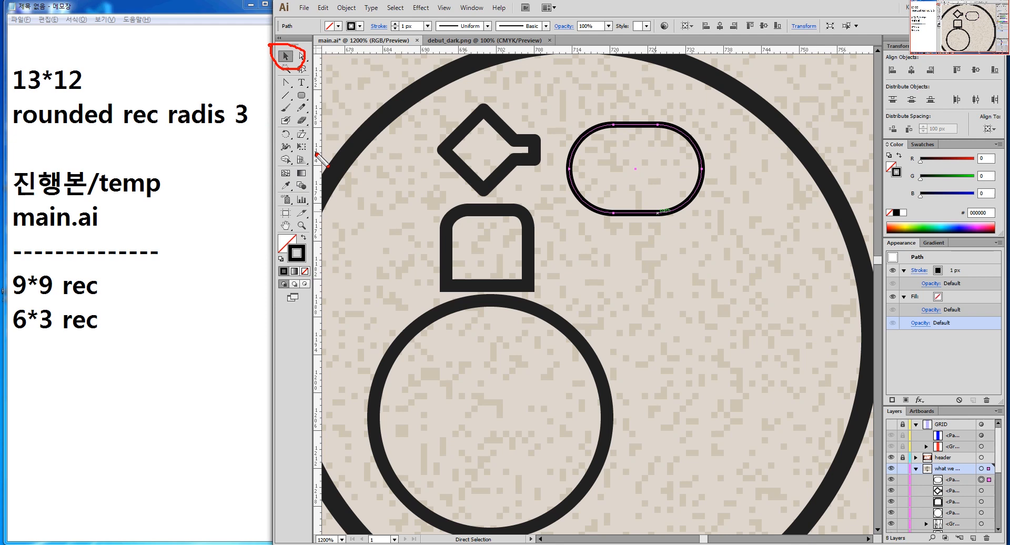
key("Escape")
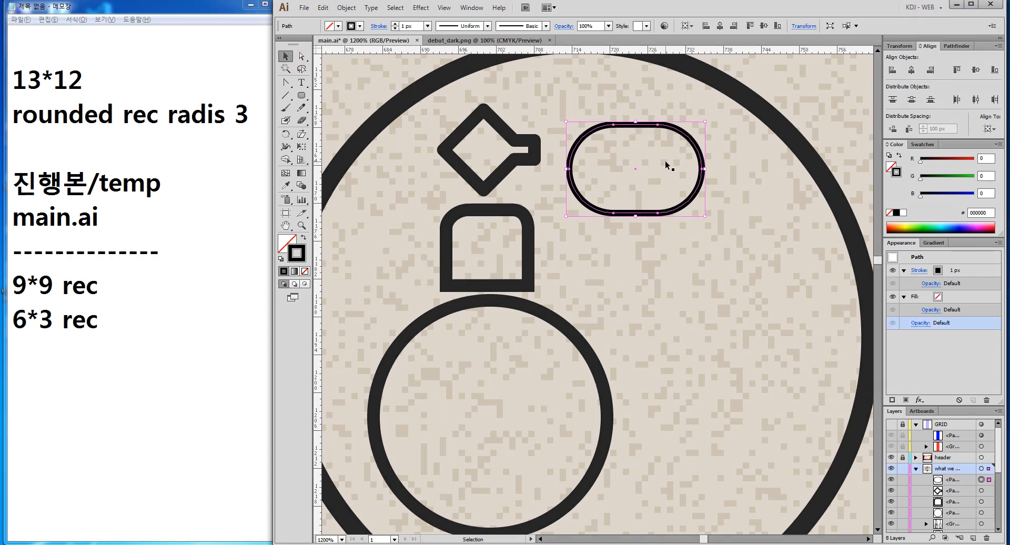
key("i")
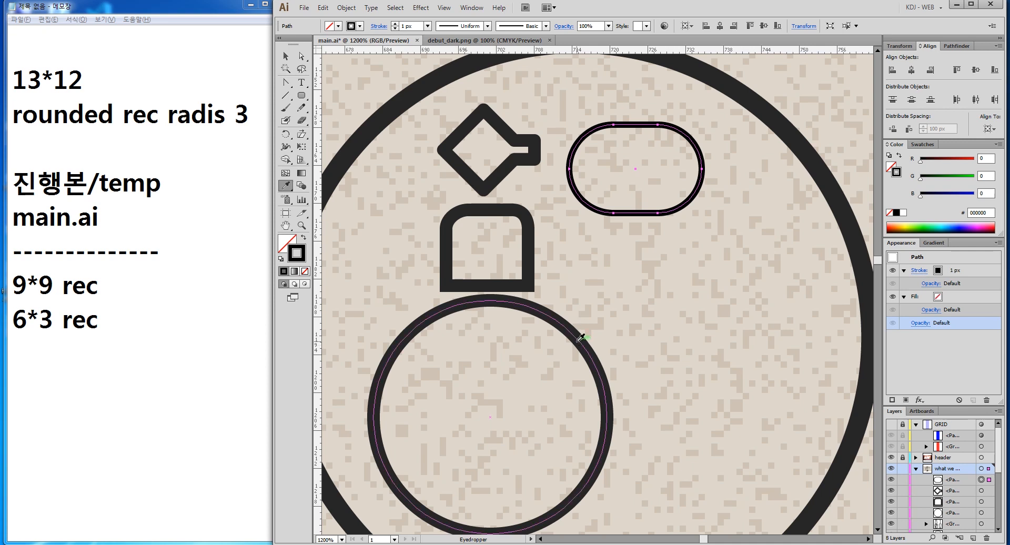
left_click(581, 337)
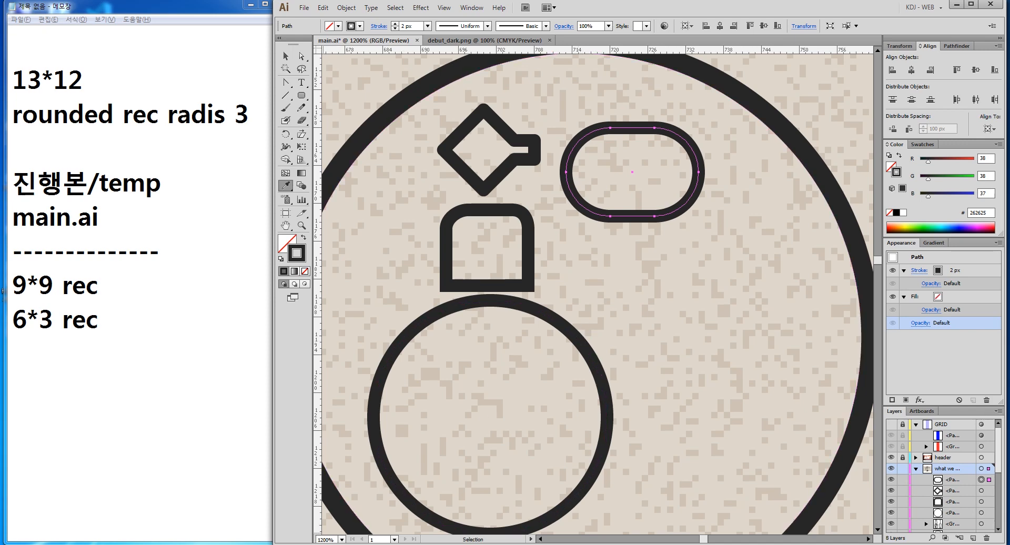
Switch to the browser to check the highlight shape inside the finished bottle, and return to Illustrator to select the inner circle
left_click(306, 544)
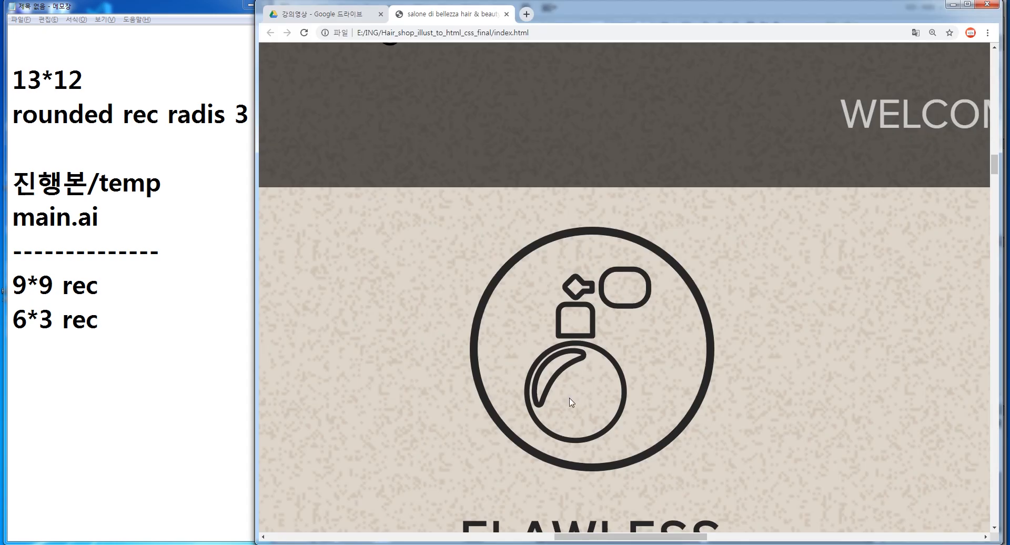
left_click(952, 4)
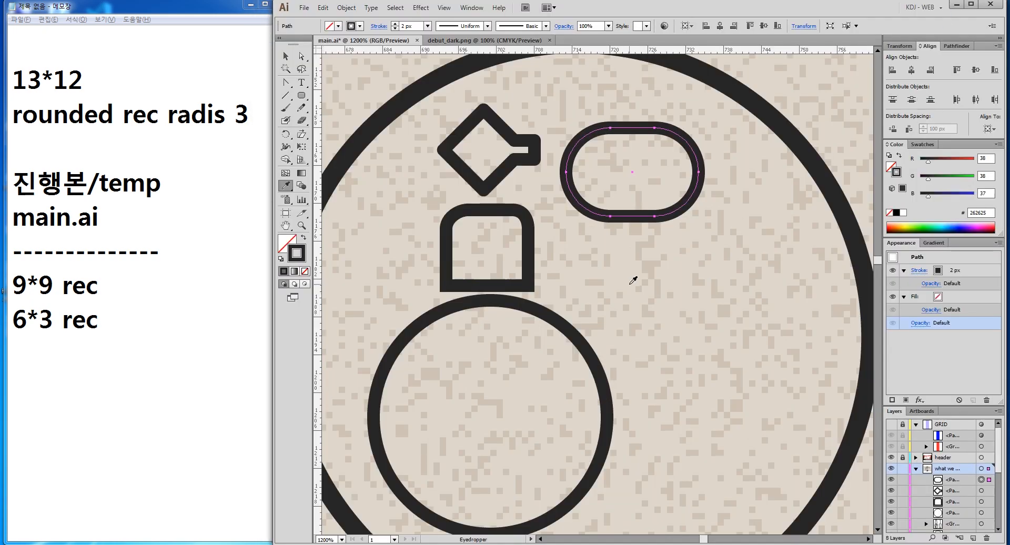
key("v")
left_click(526, 306)
left_click_drag(630, 377, 644, 271)
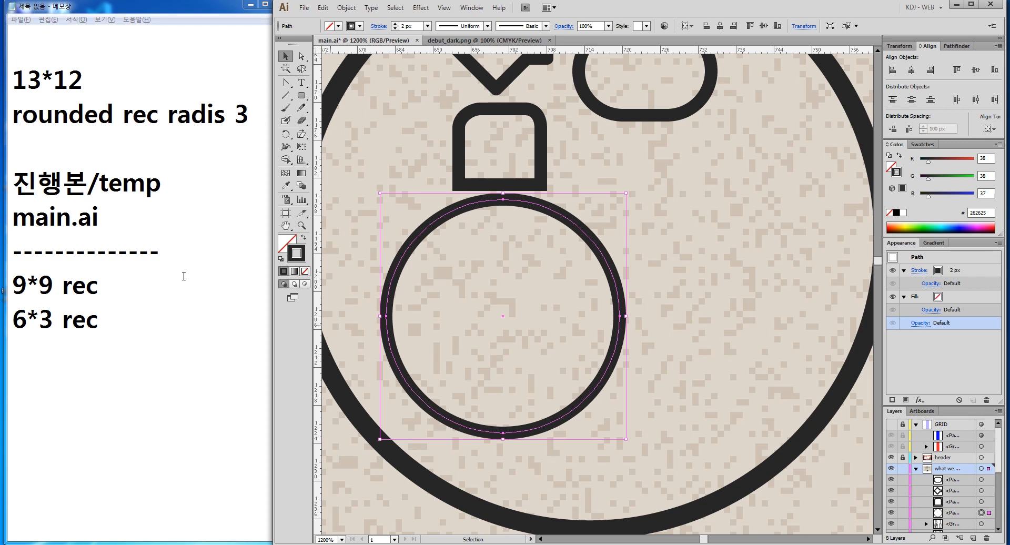
Switch to Notepad and add a copy of the dashed separator below the notes, followed by the line "object/path/"
double_click(79, 252)
left_click(201, 345)
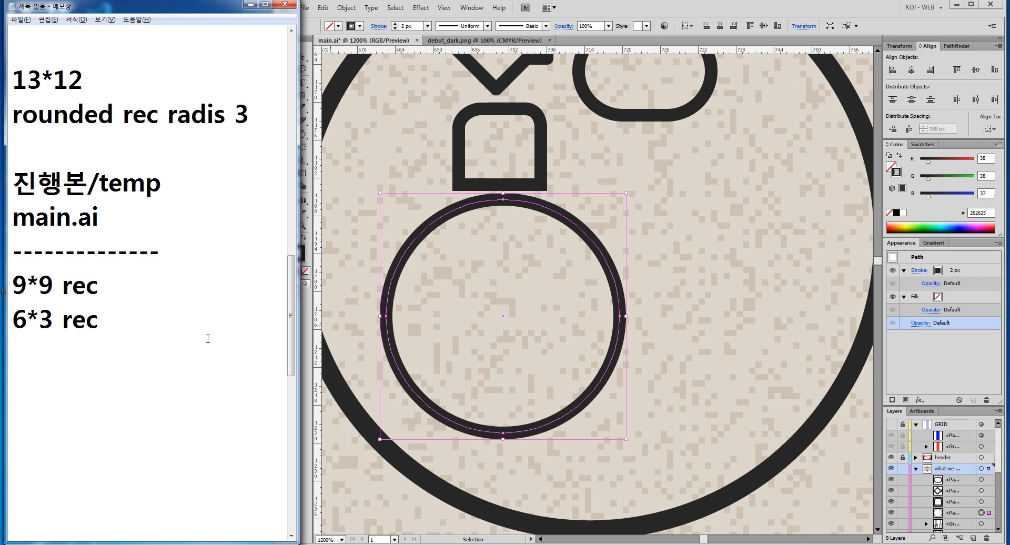
left_click_drag(174, 265, 3, 256)
key("ctrl+c")
left_click(181, 349)
key("ctrl+v")
key("Return")
type("obe")
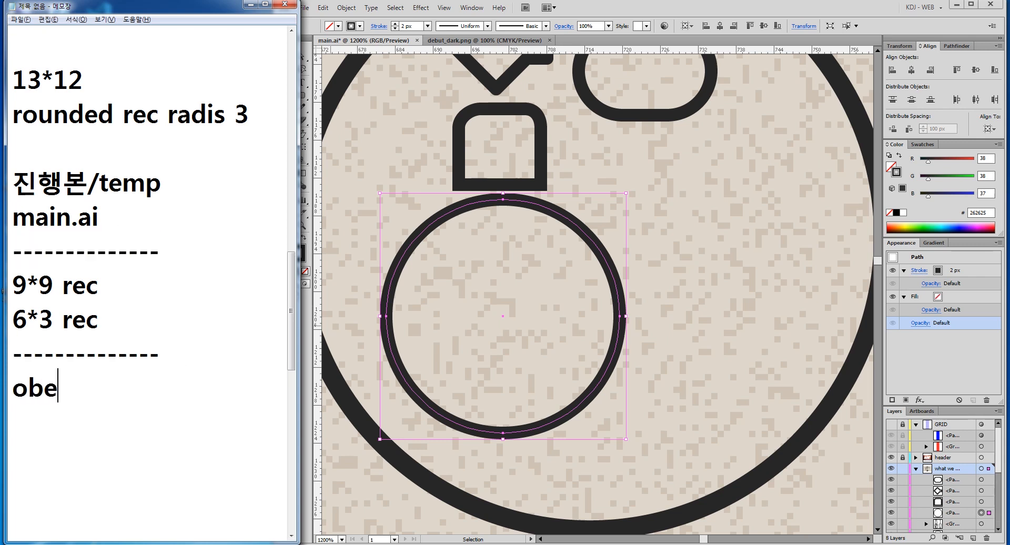
key("BackSpace")
type("ject/path/")
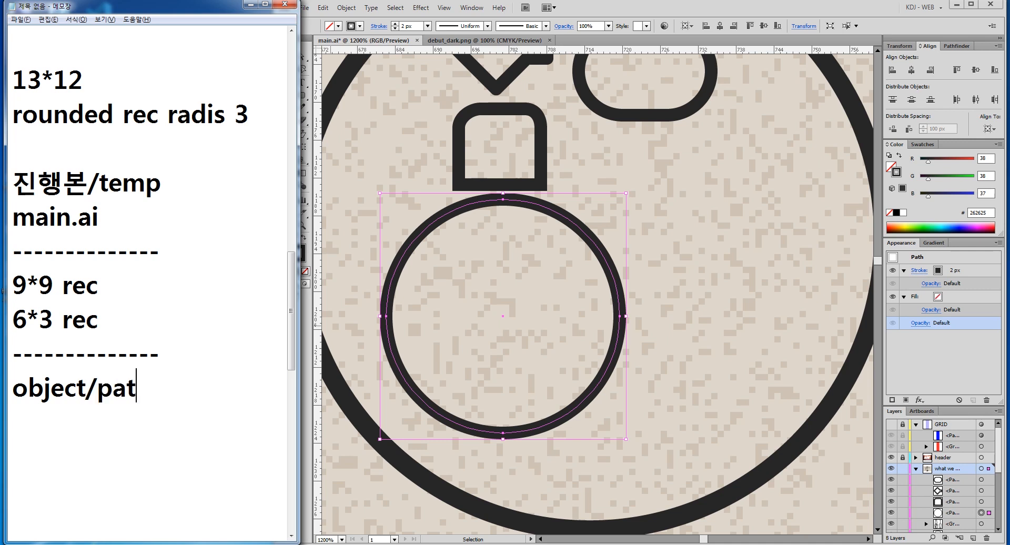
Add the line "offset path/-9px" beneath "object/path/" in the notes
key("Return")
type("foos")
key("BackSpace")
key("BackSpace")
key("BackSpace")
key("BackSpace")
type("offset ")
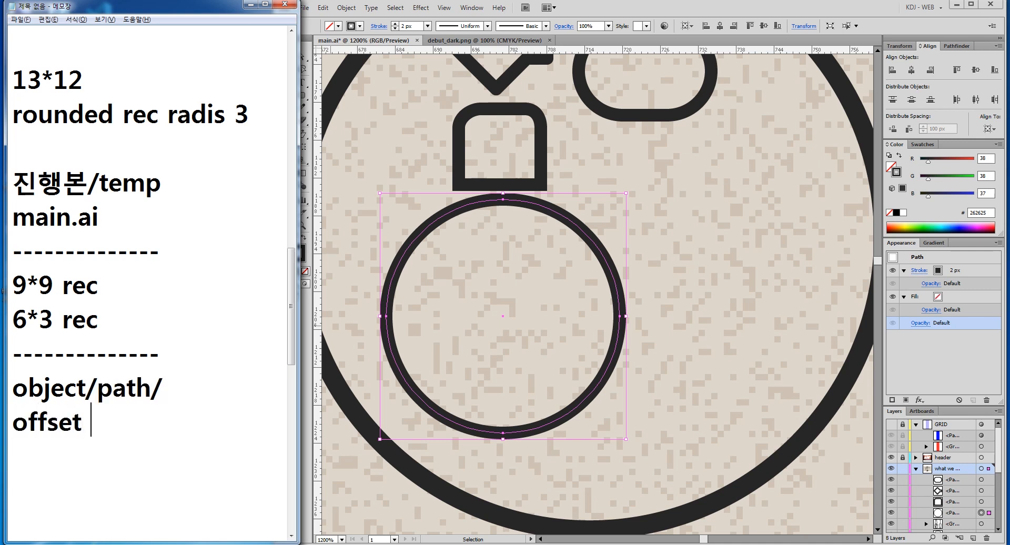
type("path/")
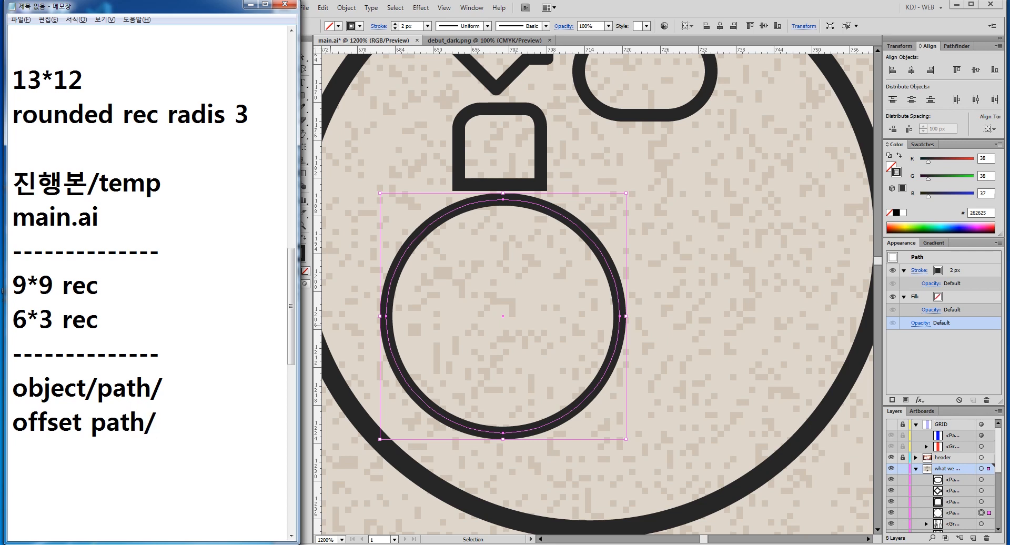
type("-9px")
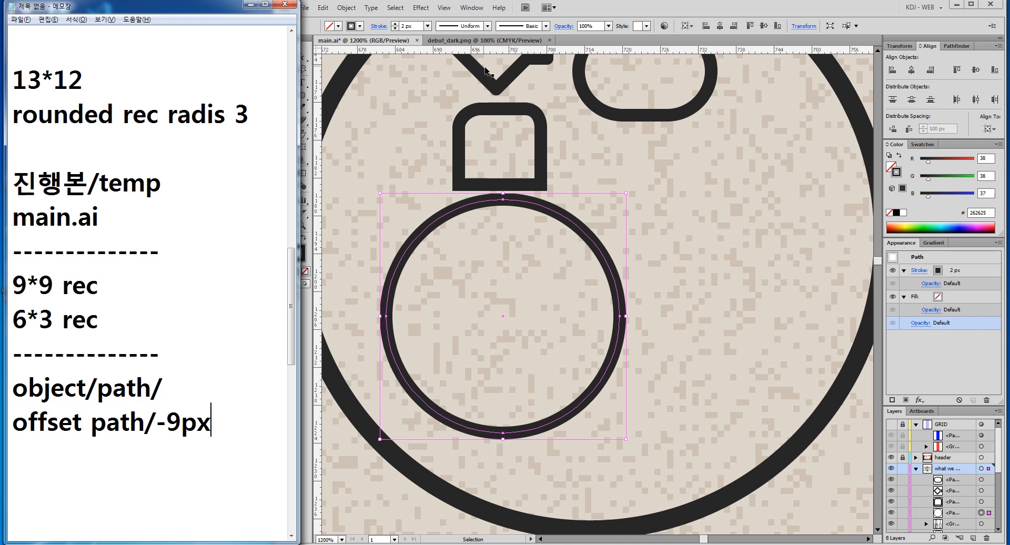
Switch to Illustrator and offset the selected inner circle's path by -9 px to create a smaller concentric circle
left_click(348, 10)
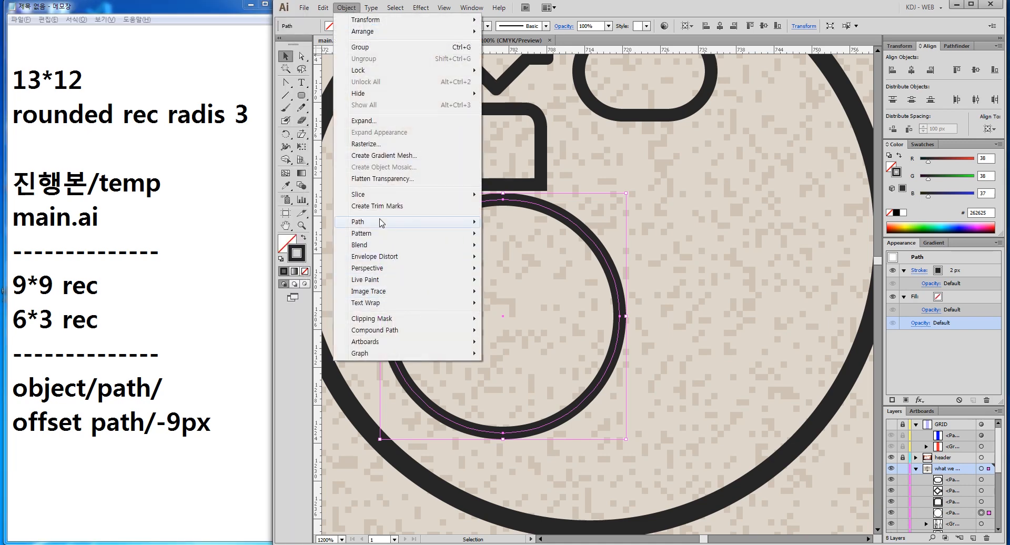
mouse_move(384, 222)
left_click(526, 261)
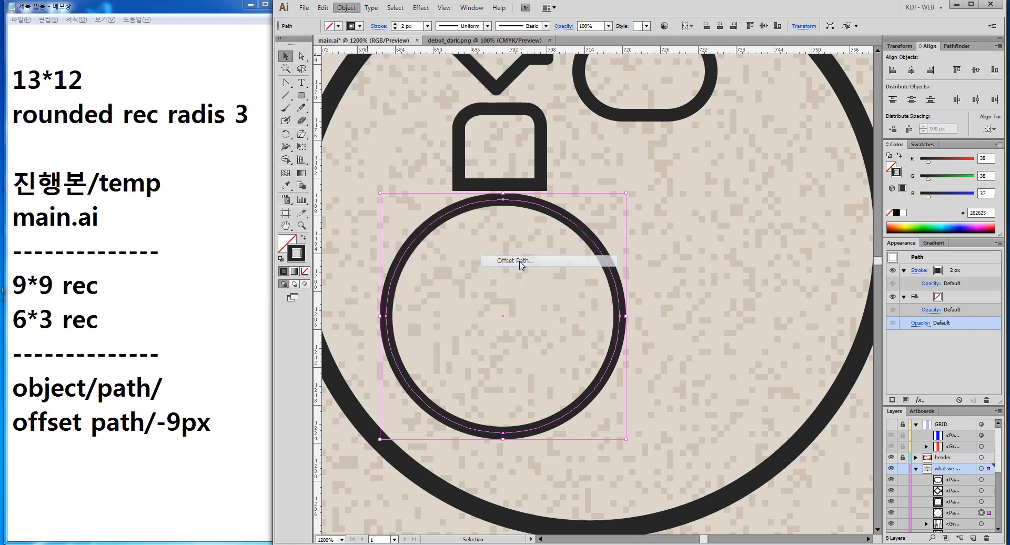
type("-9")
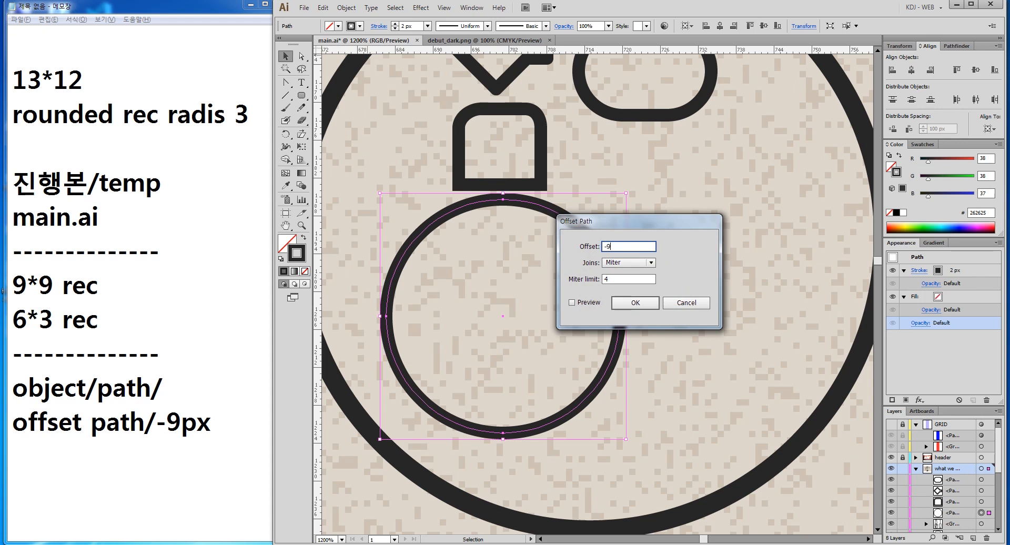
left_click(644, 304)
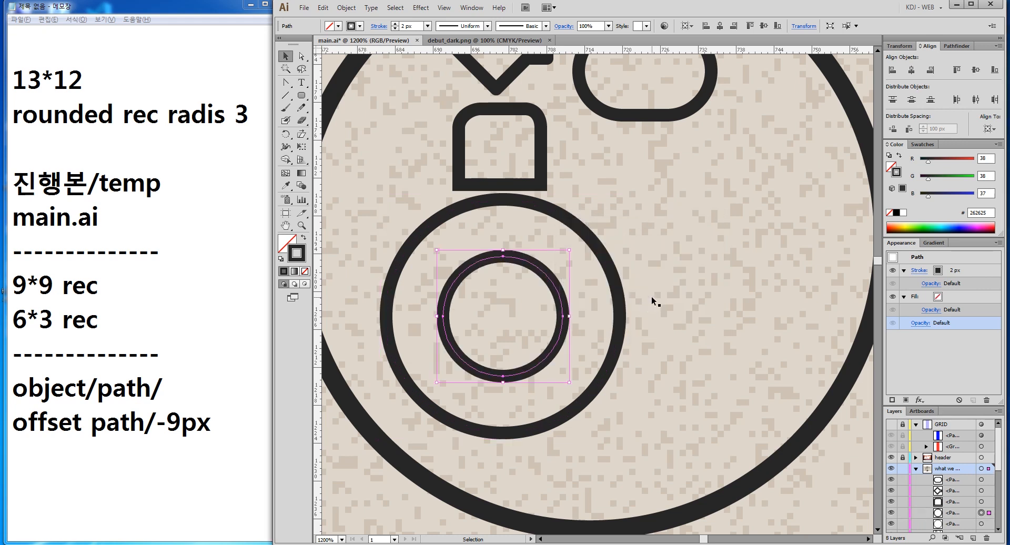
Add a run of blank lines below "offset path/-9px" in the Notepad notes
left_click(252, 421)
key("Return")
key("Return")
key("Return")
key("Return")
key("Return")
key("Return")
key("Return")
key("Return")
key("Return")
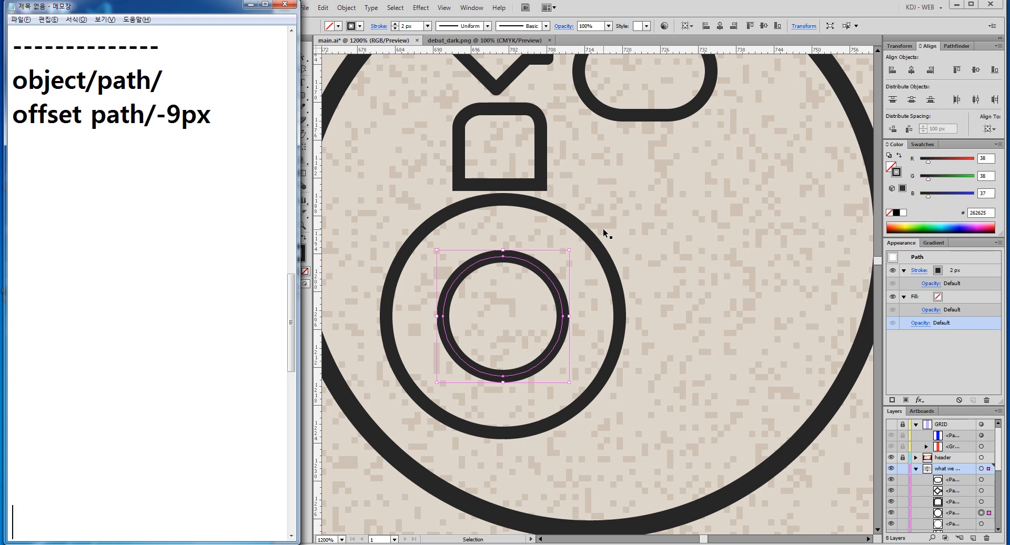
key("ctrl+2")
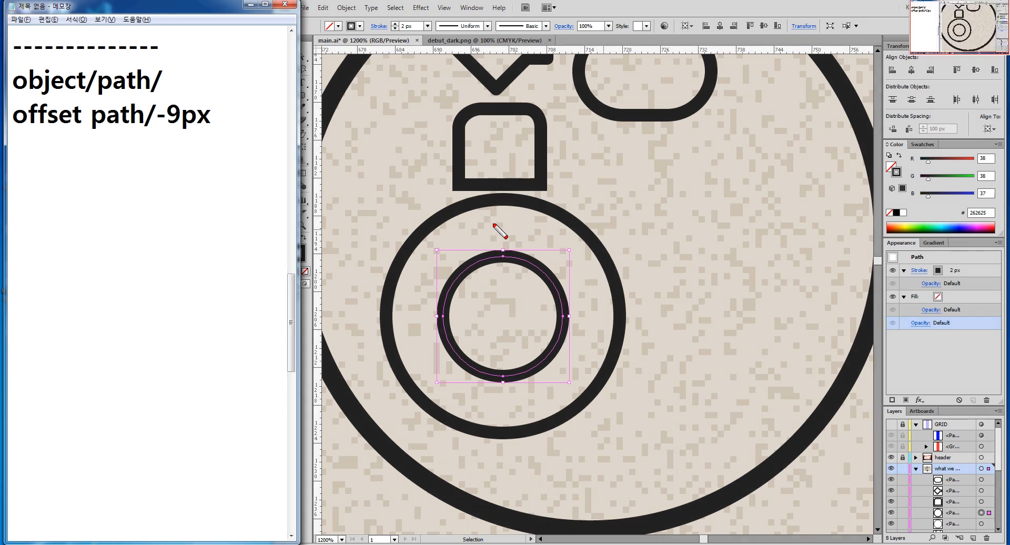
left_click_drag(563, 303, 582, 332)
mouse_move(524, 383)
left_mouse_down()
mouse_move(507, 394)
mouse_move(522, 391)
left_mouse_up()
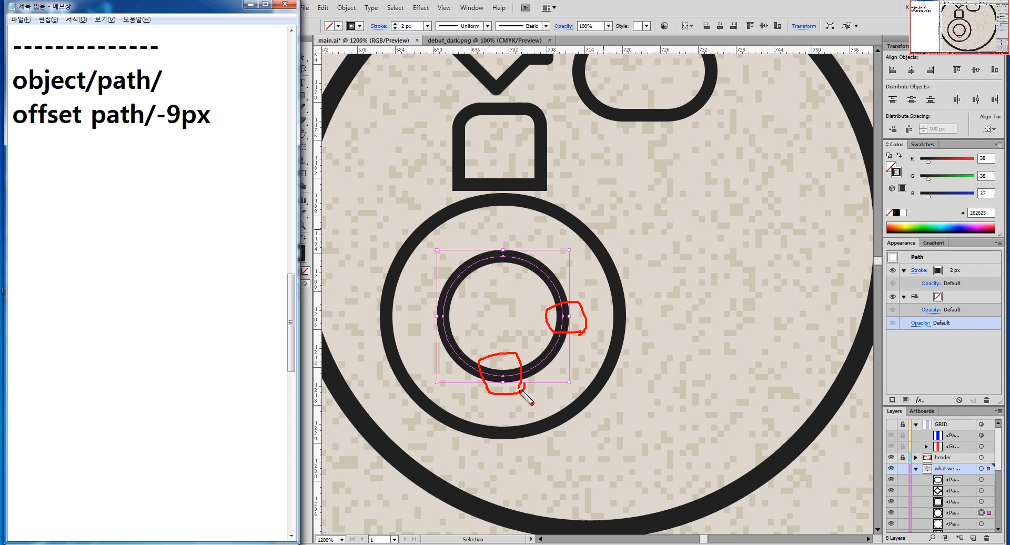
key("Escape")
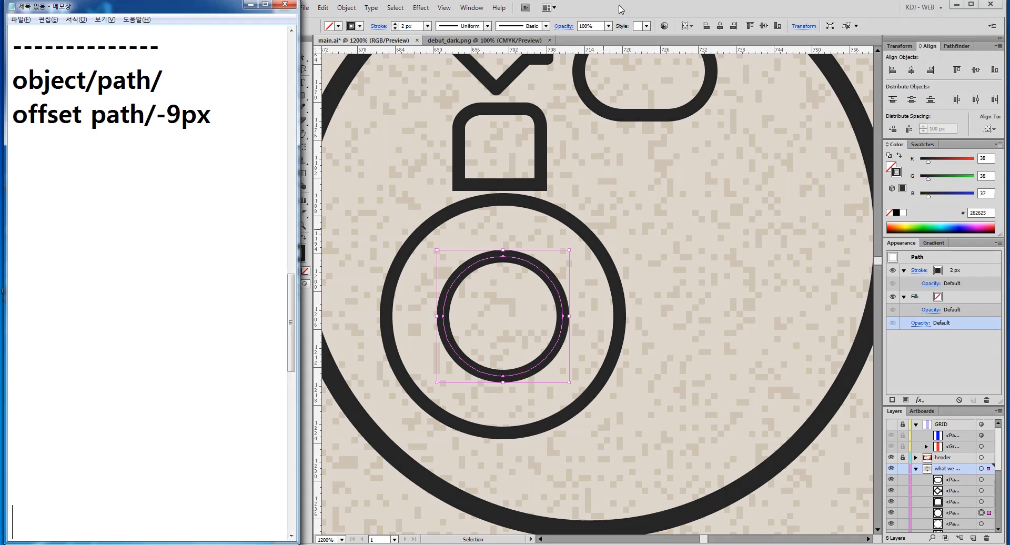
In Illustrator, try deleting the smallest circle's right and bottom anchor points with Direct Selection, and undo both deletions
left_click(619, 8)
left_click(301, 55)
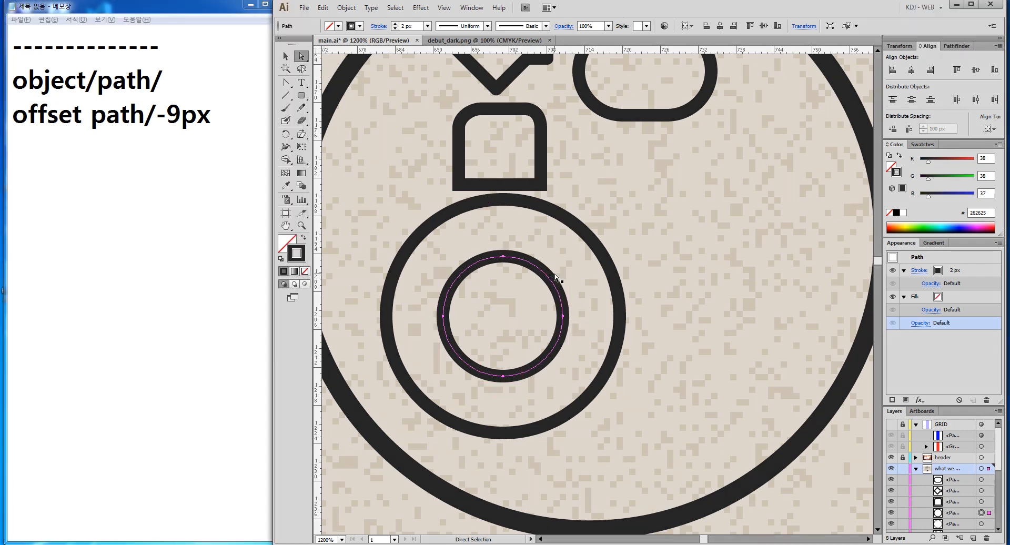
left_click(685, 324)
left_click(562, 316)
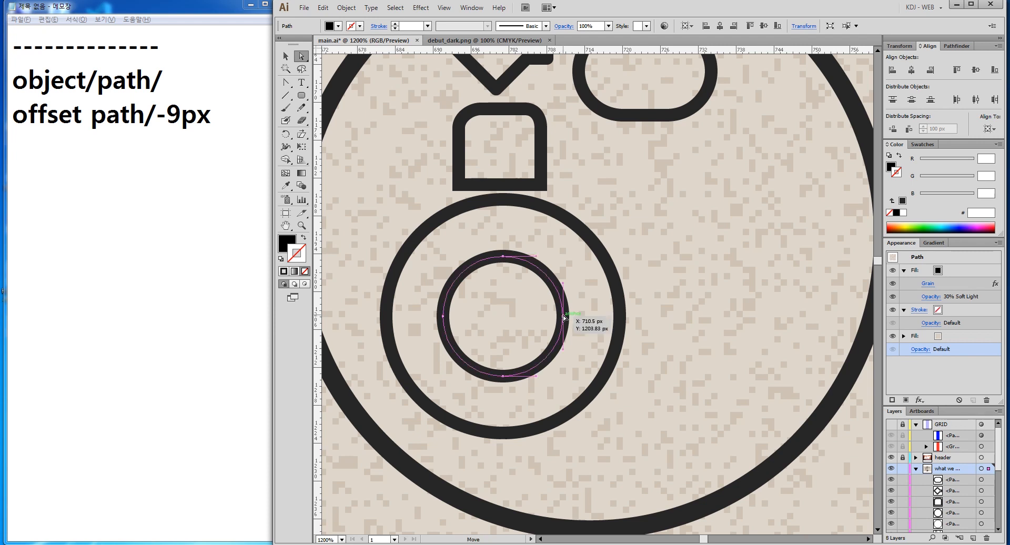
key("Delete")
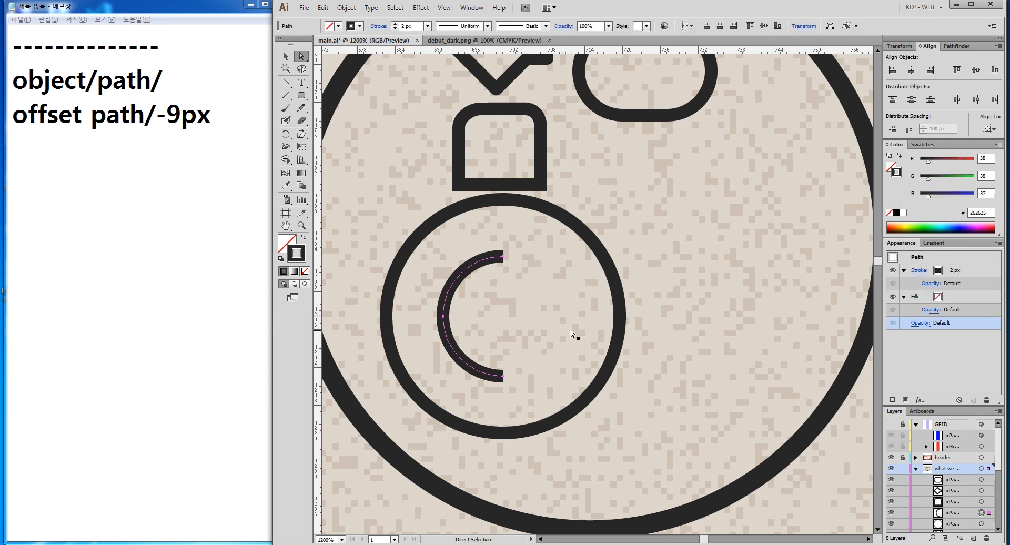
left_click(502, 376)
key("Delete")
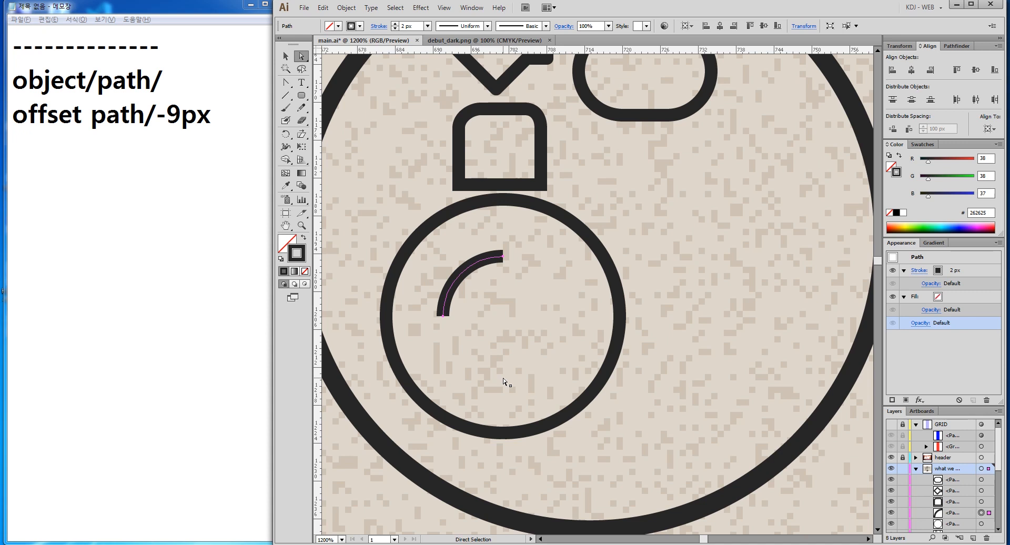
key("ctrl+z")
key("ctrl+z")
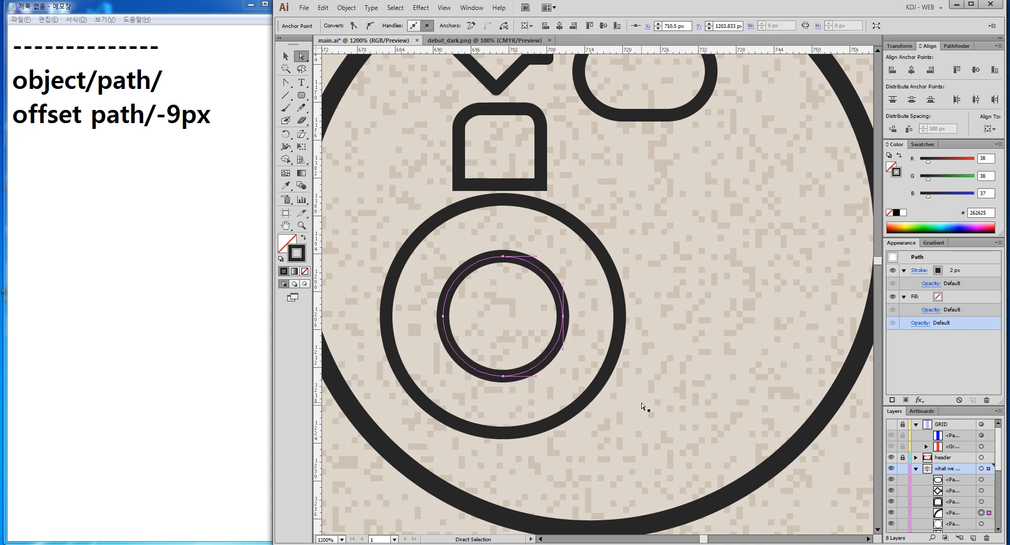
key("ctrl+2")
mouse_move(576, 328)
left_mouse_down()
mouse_move(565, 300)
mouse_move(584, 329)
left_mouse_up()
left_click_drag(517, 370, 511, 385)
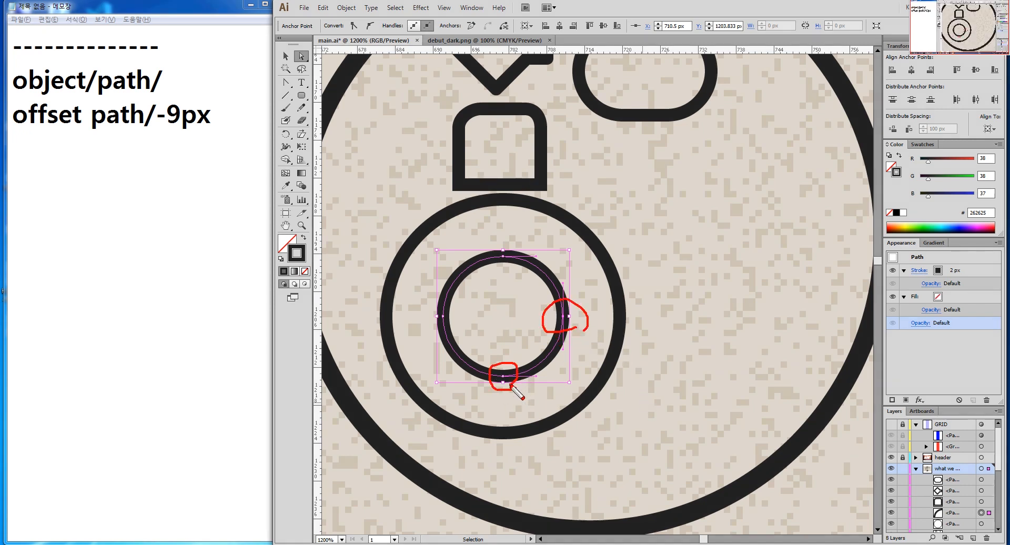
mouse_move(320, 53)
left_mouse_down()
mouse_move(291, 61)
mouse_move(318, 66)
left_mouse_up()
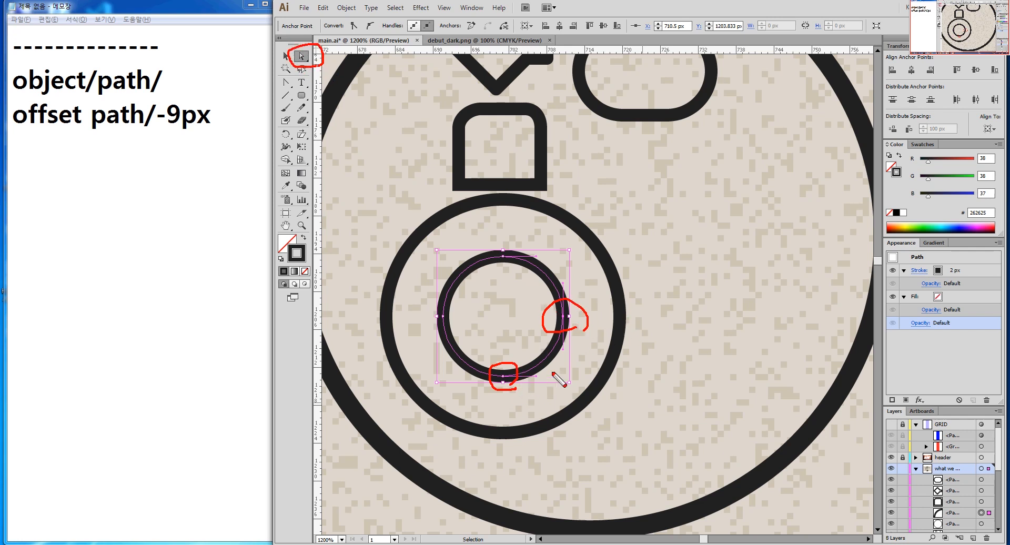
key("Escape")
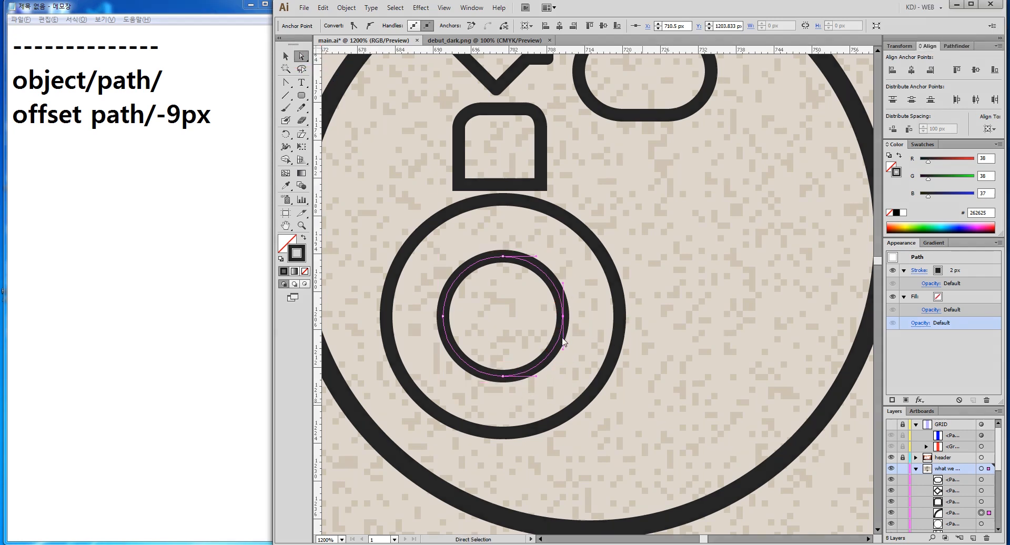
Delete the smallest circle's right and bottom anchor points, and give the remaining quarter arc a round stroke cap
left_click(503, 376, "shift")
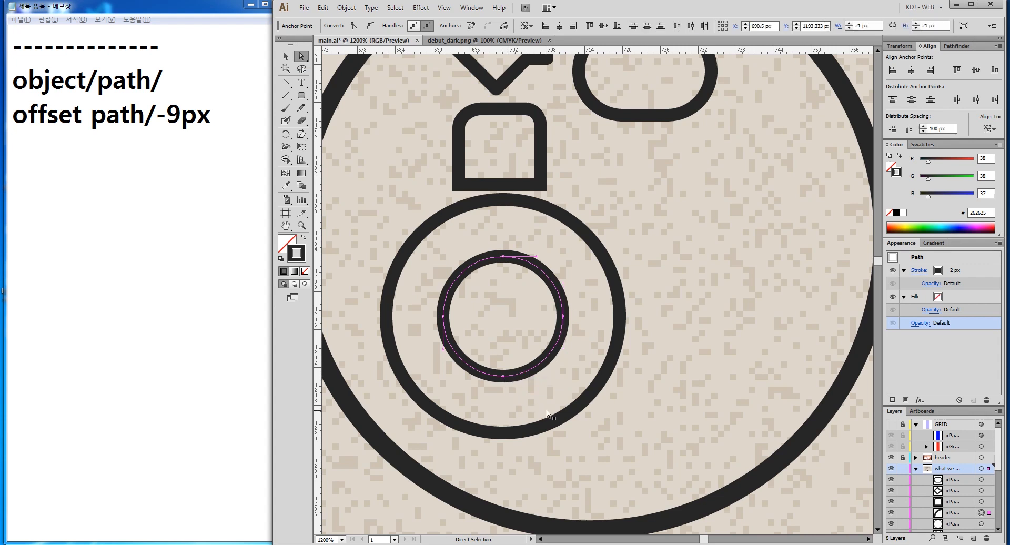
key("Delete")
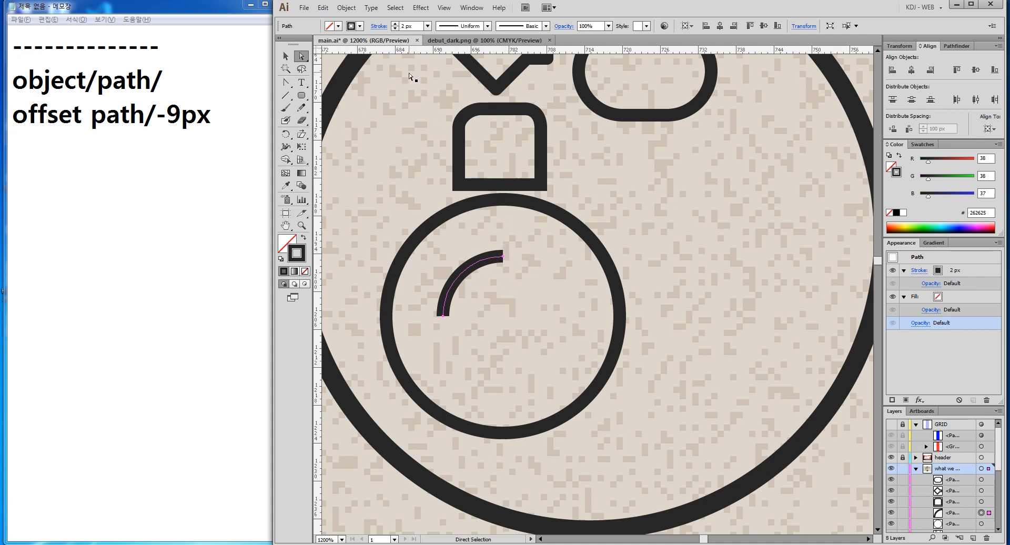
left_click(378, 26)
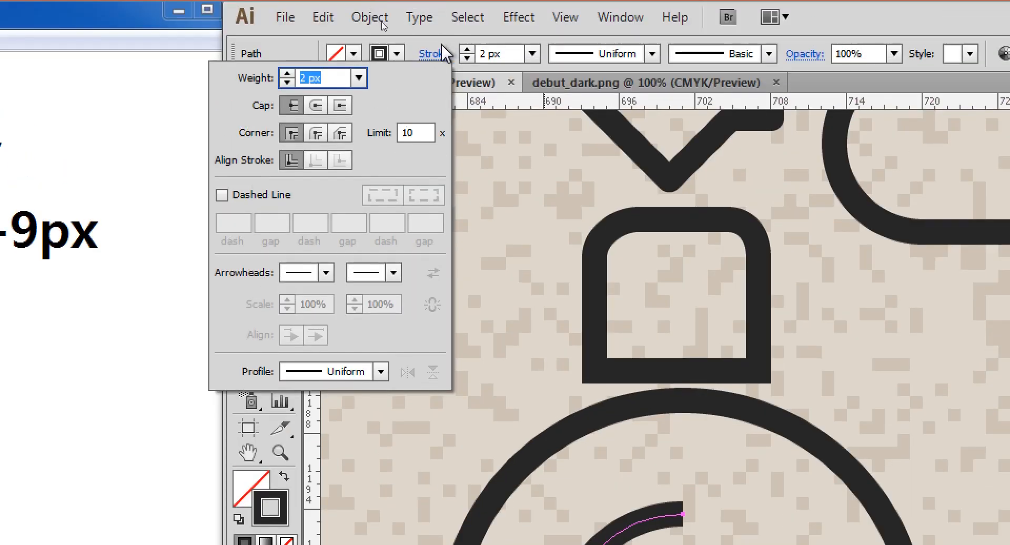
left_click(315, 108)
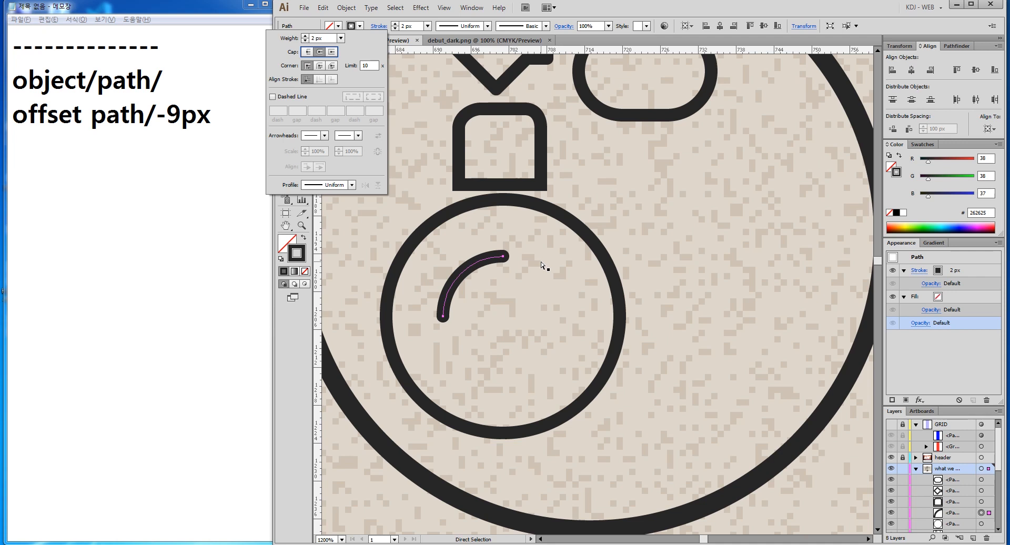
Set the arc's stroke weight to 10 px
left_click(395, 24)
left_click(395, 24)
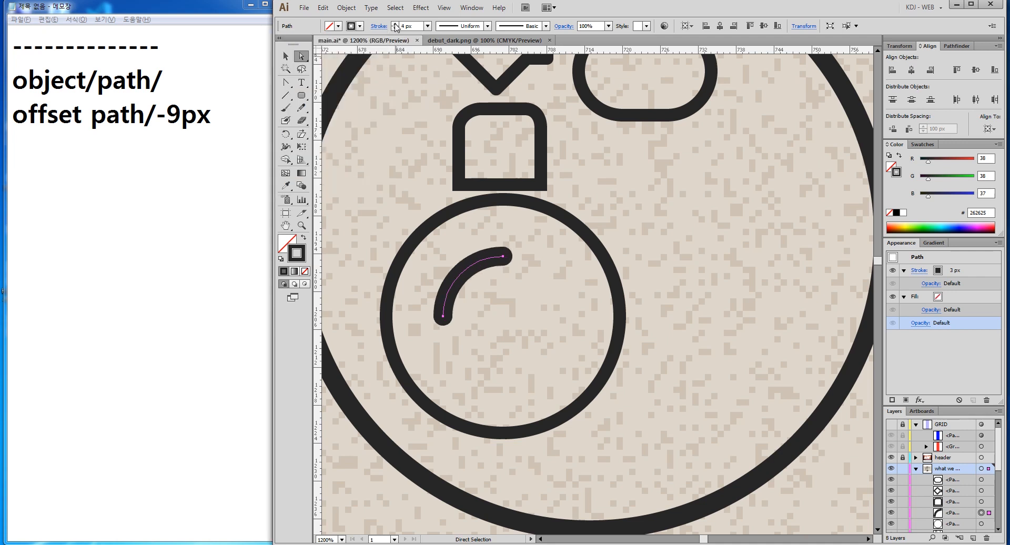
left_click(395, 24)
left_click(395, 24)
left_click(395, 23)
left_click(395, 23)
left_click(395, 24)
left_click(395, 23)
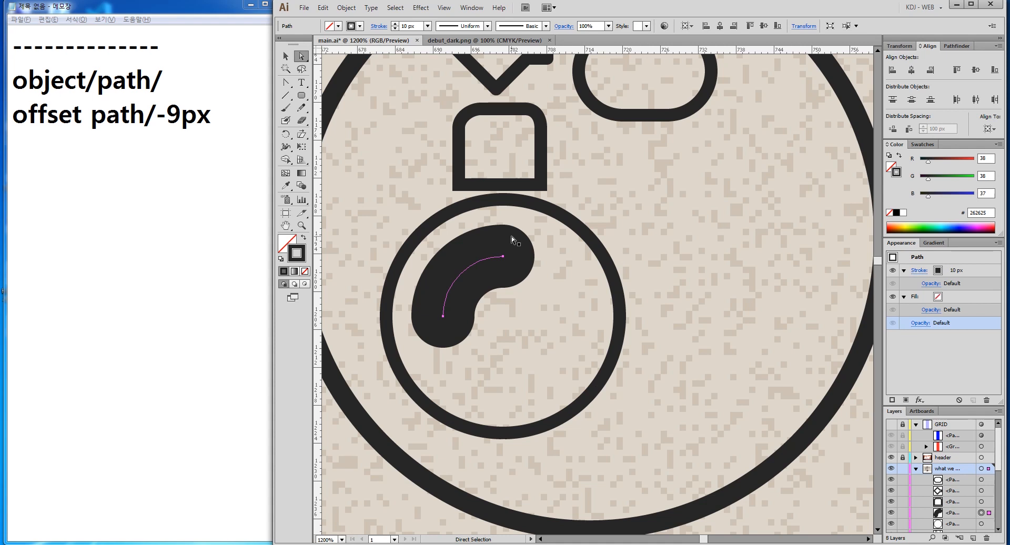
key("ctrl+2")
mouse_move(548, 275)
left_mouse_down()
mouse_move(516, 274)
mouse_move(546, 279)
mouse_move(540, 293)
left_mouse_up()
left_click_drag(466, 357, 455, 345)
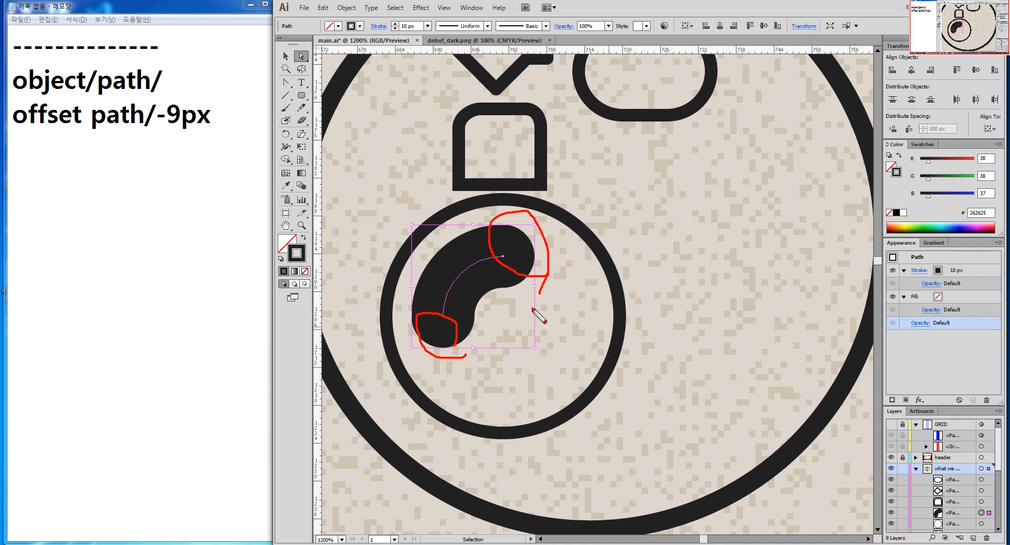
key("Escape")
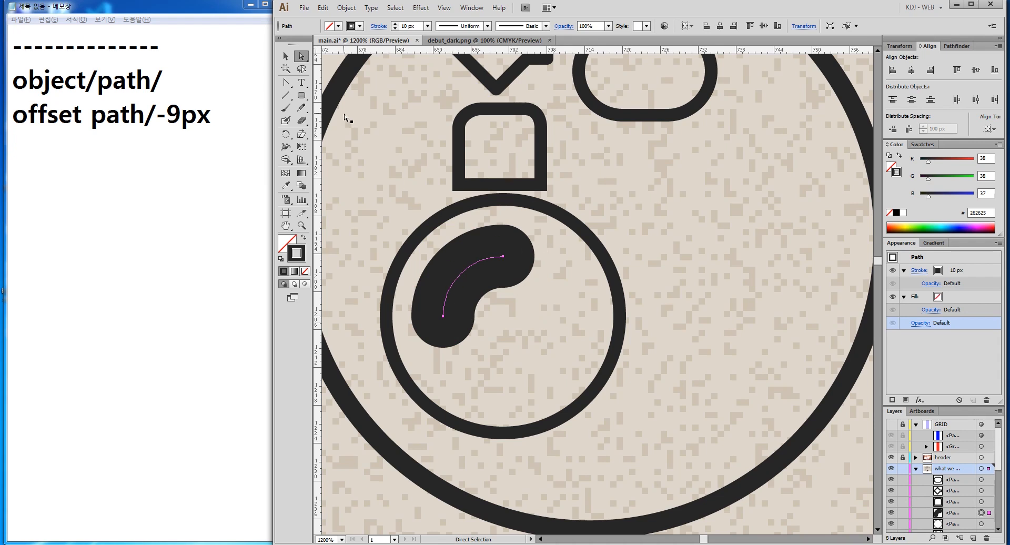
Reshape the arc's stroke with the Width tool, narrowing both ends and making the middle about 6.8 px wide
left_click(285, 56)
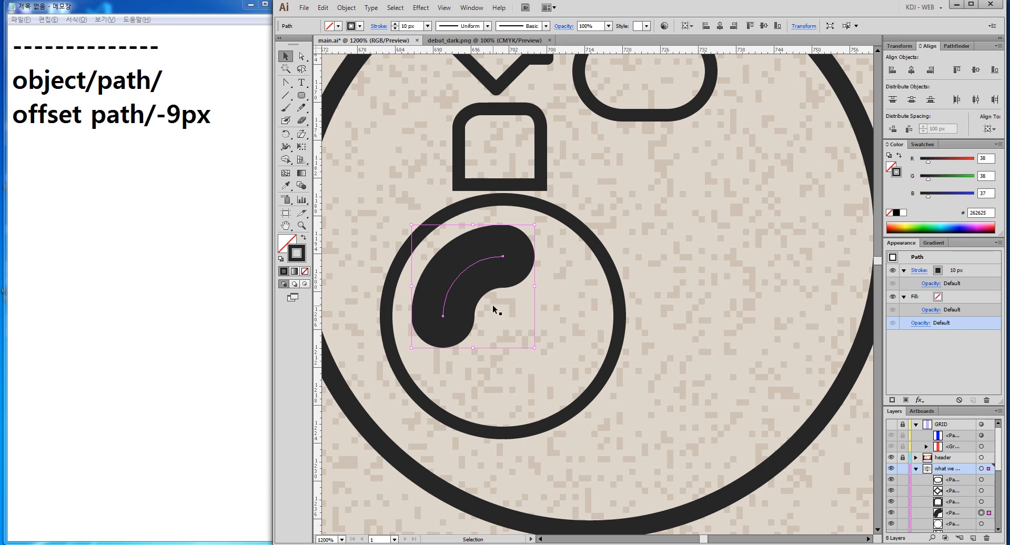
left_click(426, 205)
left_click(470, 269)
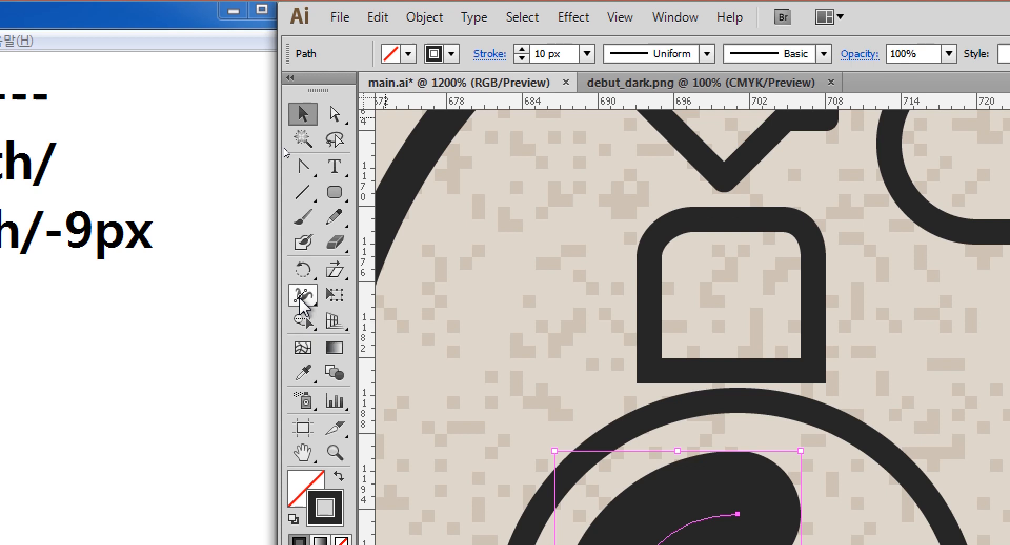
left_click(301, 298)
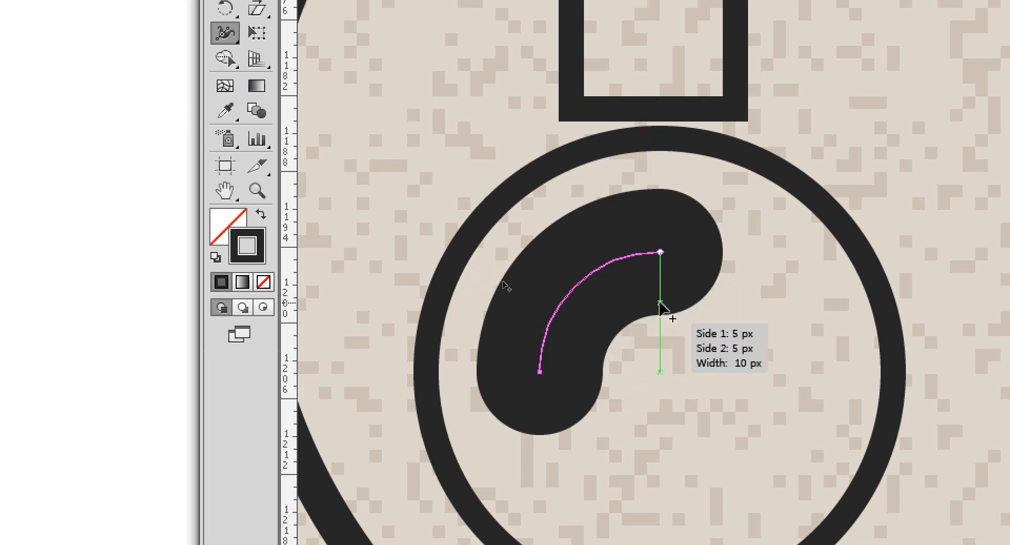
left_click_drag(657, 294, 660, 274)
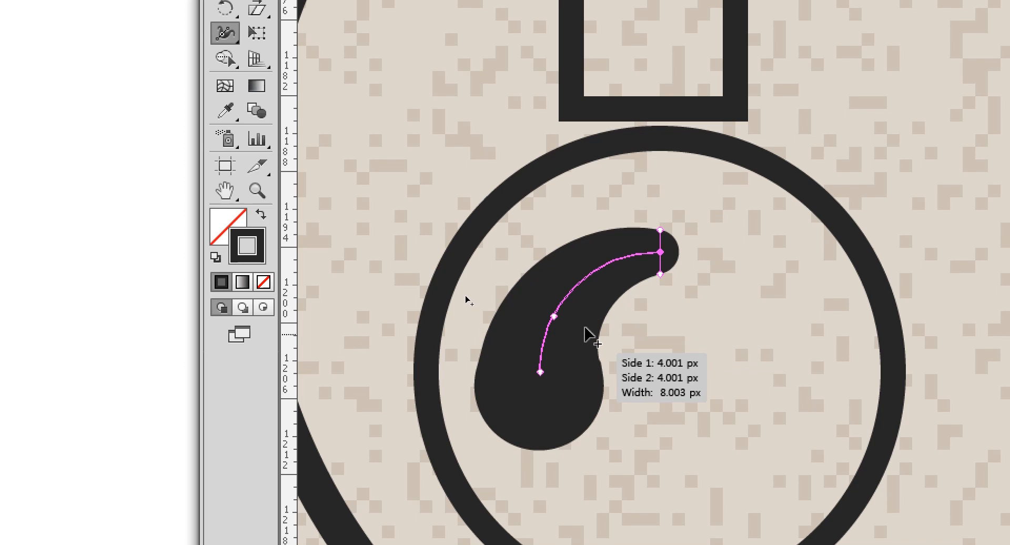
left_click_drag(595, 373, 556, 373)
left_click_drag(578, 291, 615, 307)
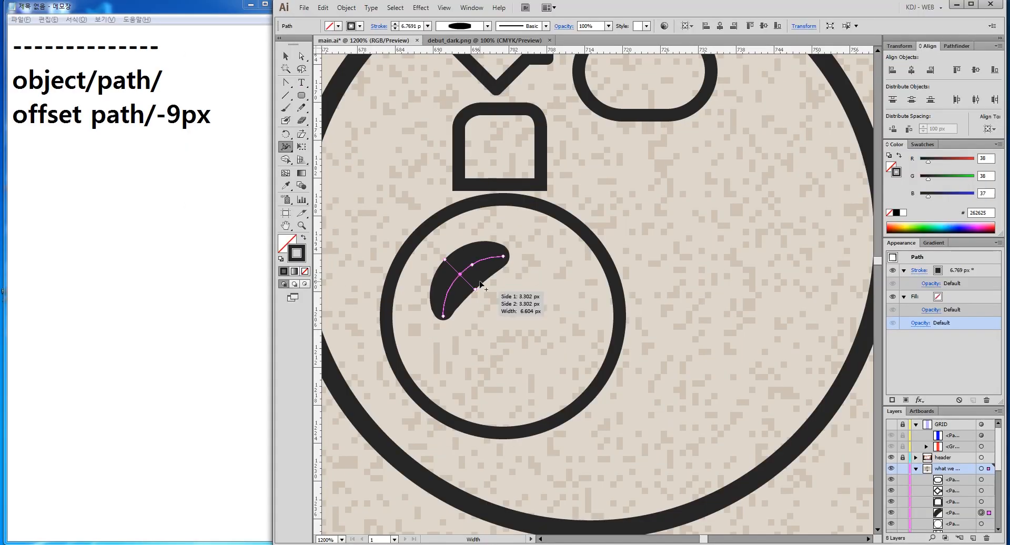
Draw a long horizontal line segment in the empty canvas above the artboard
left_click_drag(836, 89, 838, 241)
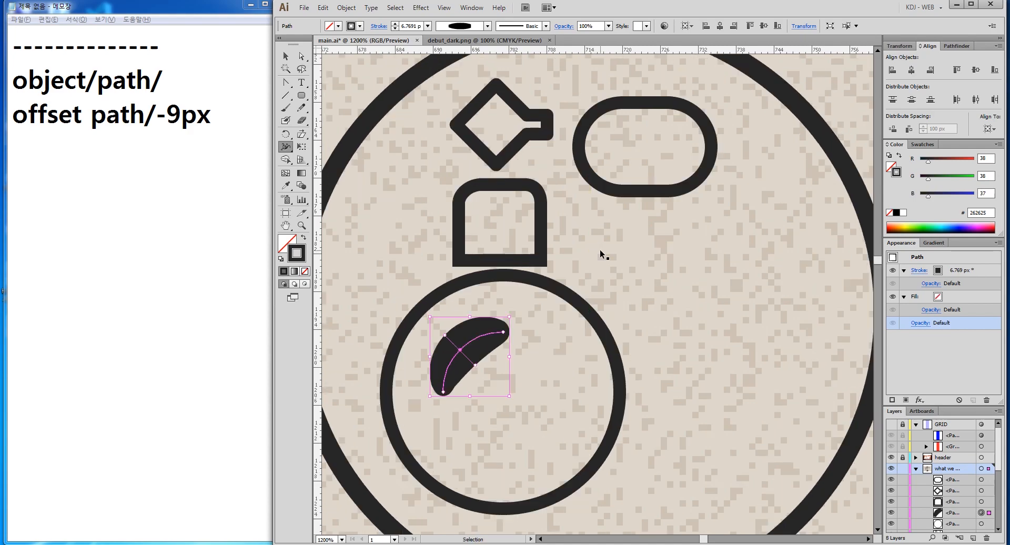
scroll(597, 250, "down", 5)
left_click_drag(604, 146, 633, 443)
left_click_drag(639, 165, 656, 432)
left_click_drag(661, 100, 663, 343)
key("ctrl+minus")
key("ctrl+minus")
key("ctrl+minus")
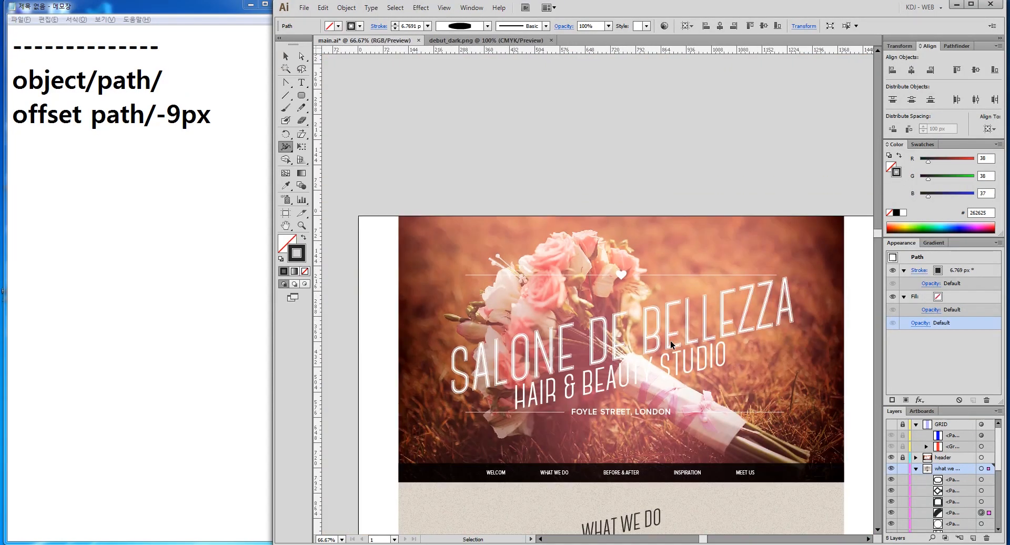
left_click(286, 96)
left_click_drag(379, 117, 736, 118)
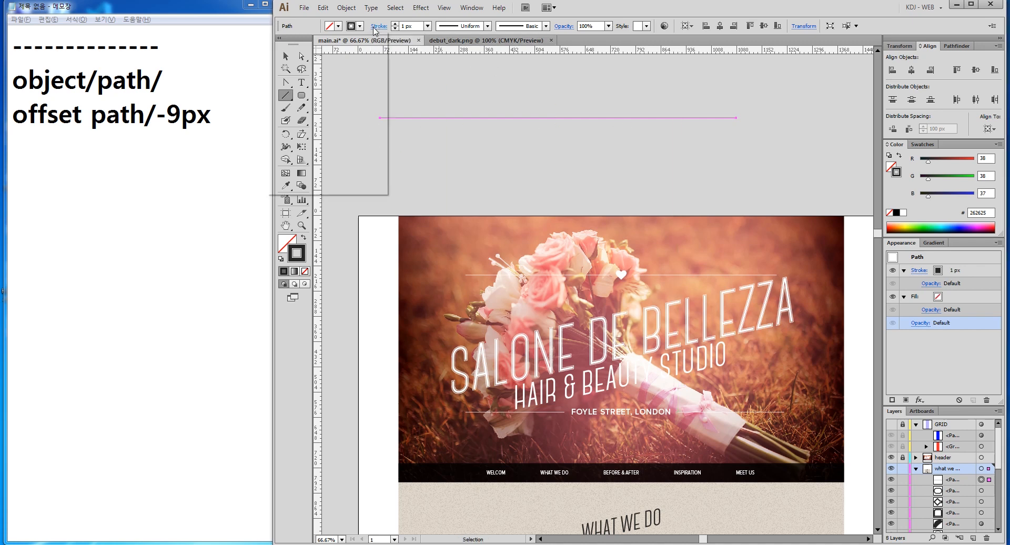
Make the new line dashed with a 12 px dash and set its stroke weight to 12 px
left_click(375, 27)
left_click(281, 97)
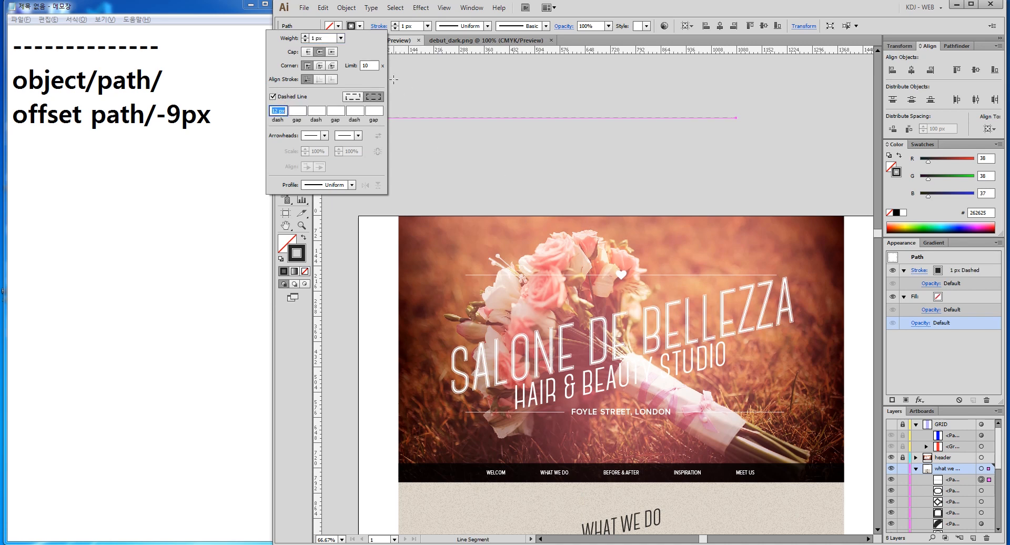
left_click(305, 36)
left_click(305, 36)
left_click(305, 36)
left_click(305, 36)
left_click(305, 36)
left_click(305, 36)
left_click(305, 35)
left_click(305, 36)
left_click(305, 36)
left_click(305, 36)
left_click(305, 36)
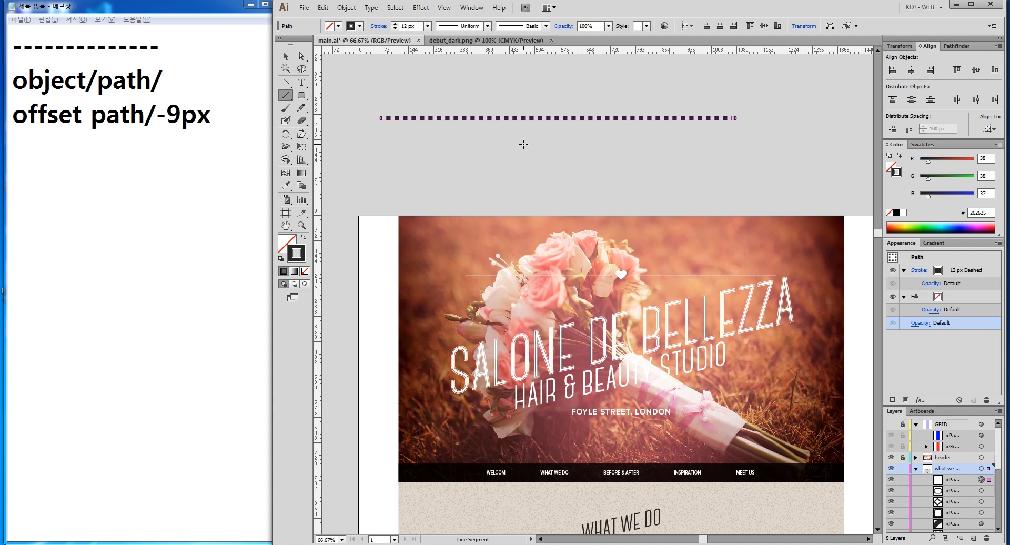
Vary the dashed line's thickness with the Width tool, bulging it near both ends and keeping the middle narrow, up to about 197 px wide
left_click(285, 147)
left_click_drag(415, 118, 416, 147)
left_click_drag(528, 143, 531, 127)
left_click_drag(641, 120, 645, 152)
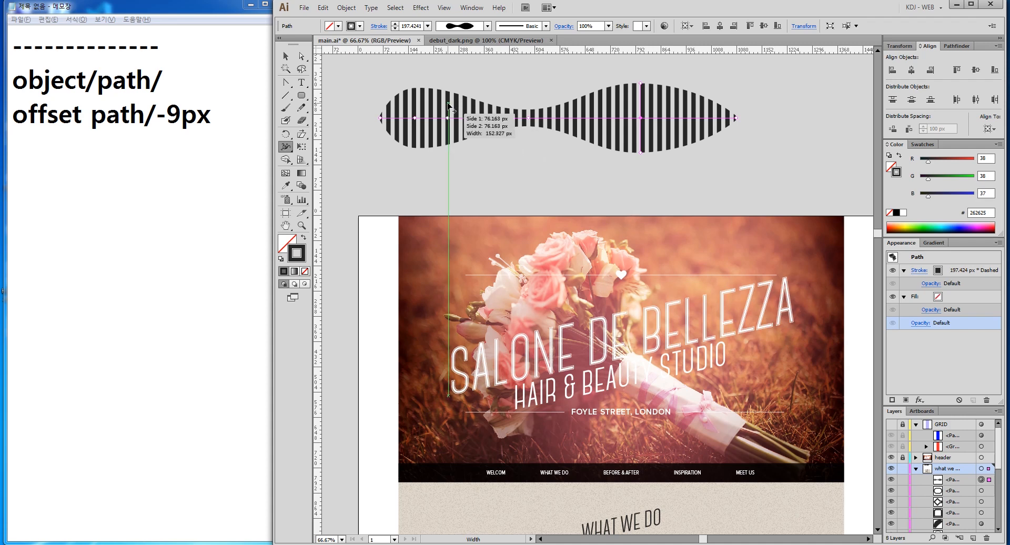
Extend the line's dash pattern with a 6 px gap, a 20 px dash and a 10 px gap
left_click(378, 26)
left_click(302, 113)
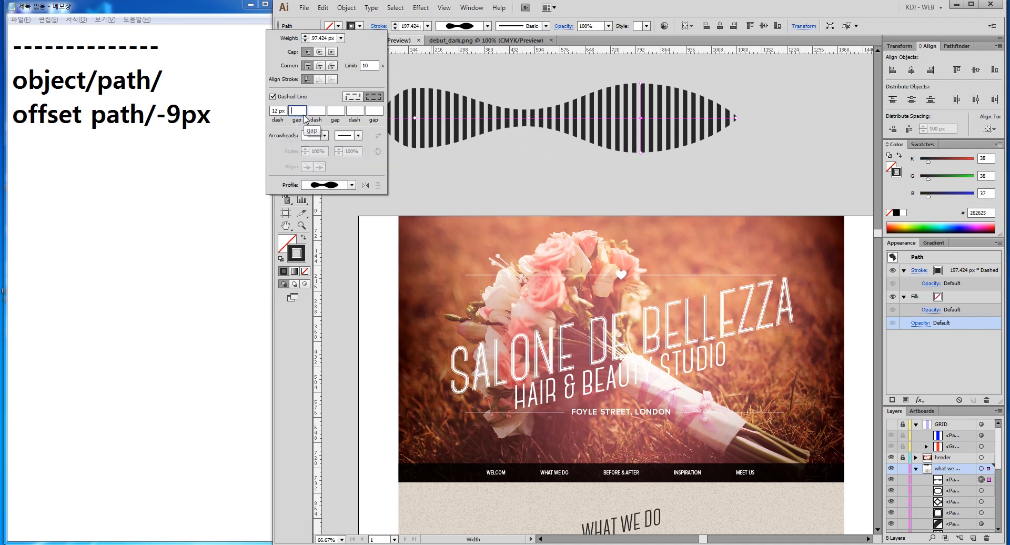
type("6")
left_click(316, 110)
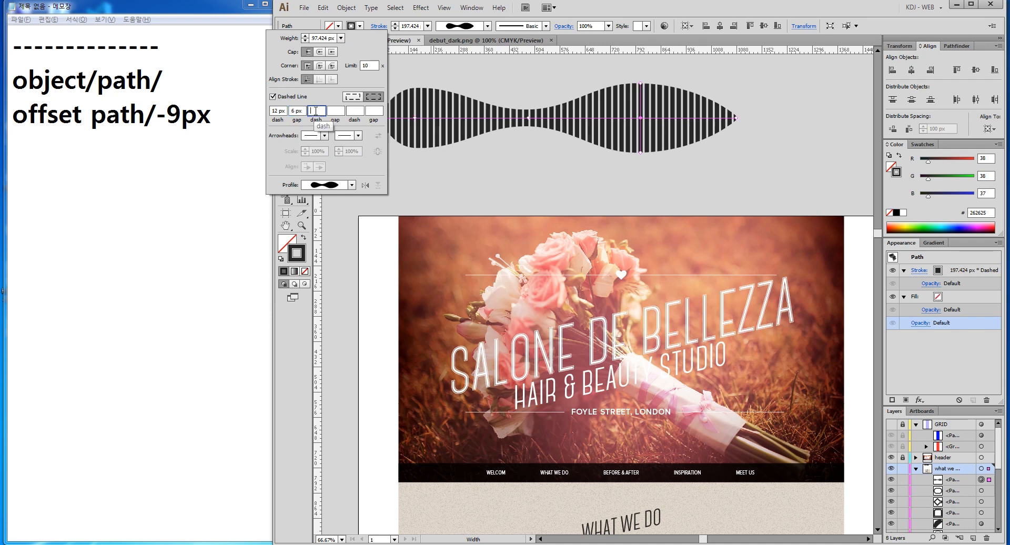
type("20")
left_click(335, 111)
type("10")
left_click(356, 110)
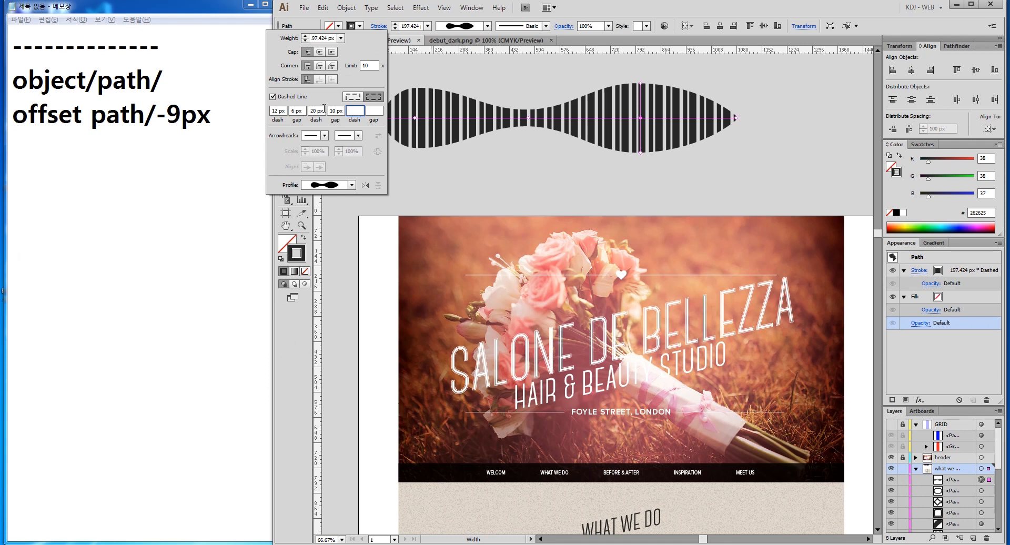
left_click(589, 13)
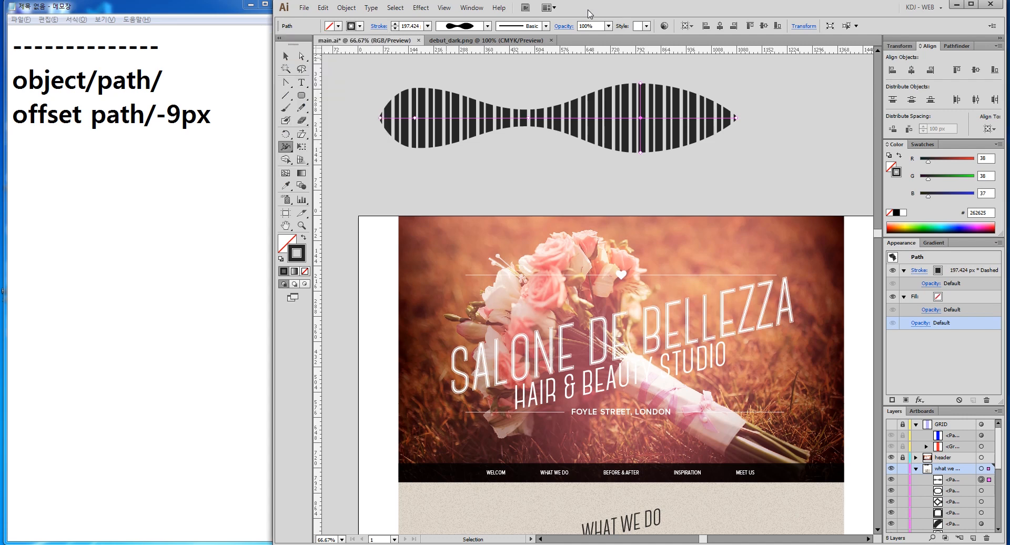
Compare the dashed line in Outline and Preview modes
key("ctrl+y")
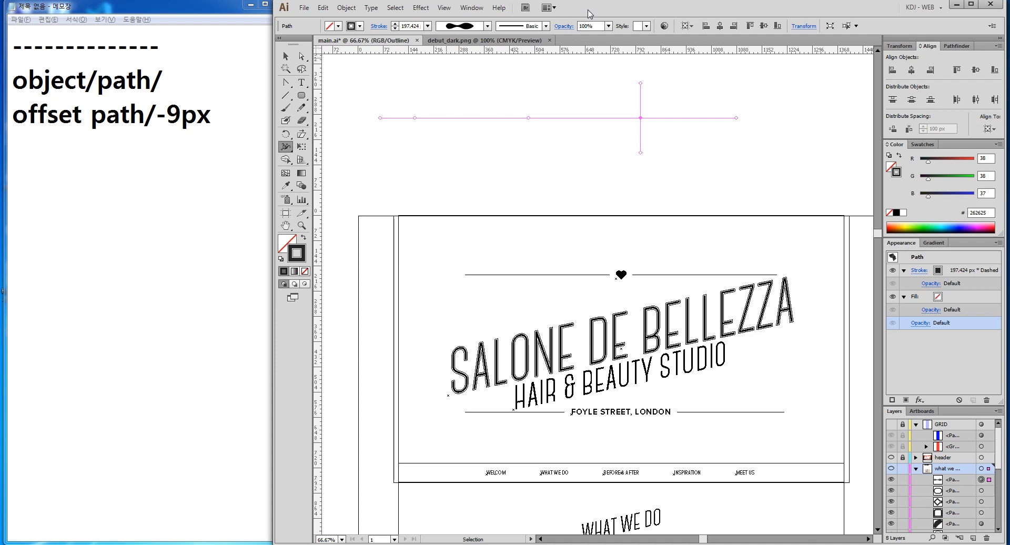
key("ctrl+y")
key("ctrl+y")
key("ctrl+y")
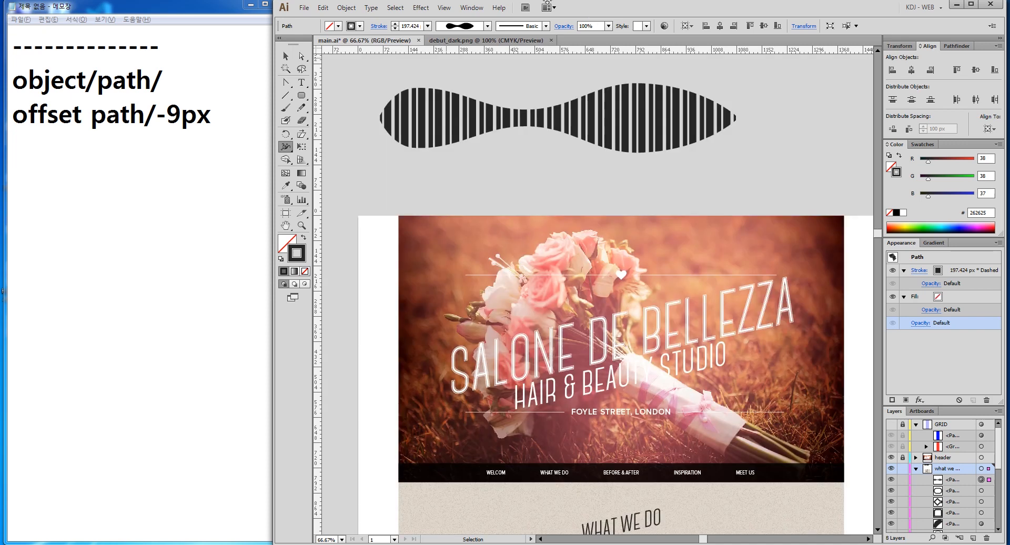
Deselect the dashed line, select the curved highlight inside the bottle's circle, and check its path in Outline mode
left_click(285, 56)
left_click(530, 169)
left_click_drag(668, 254, 665, 229)
scroll(665, 228, "down", 5)
left_click_drag(555, 346, 629, 406)
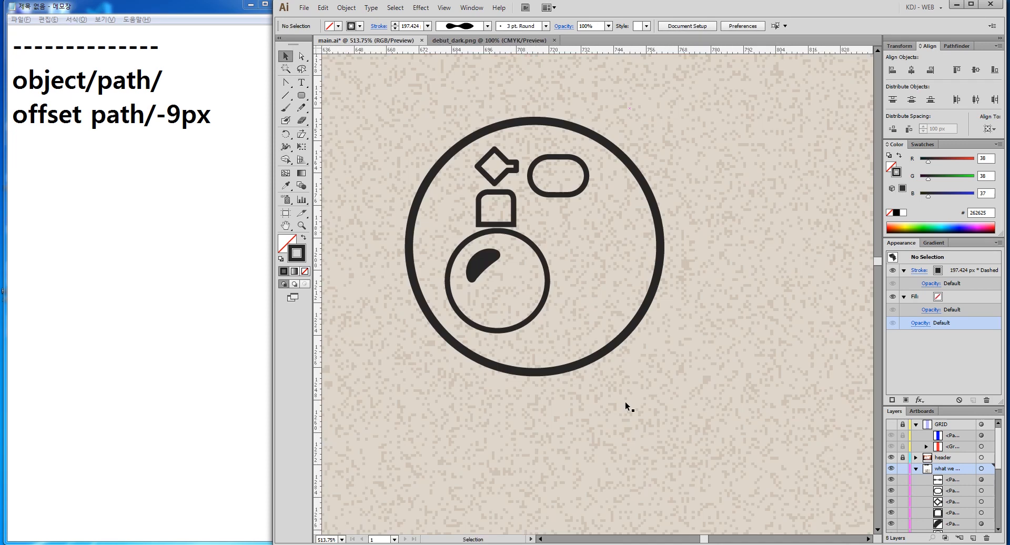
left_click_drag(412, 196, 581, 356)
left_click(552, 254)
key("a")
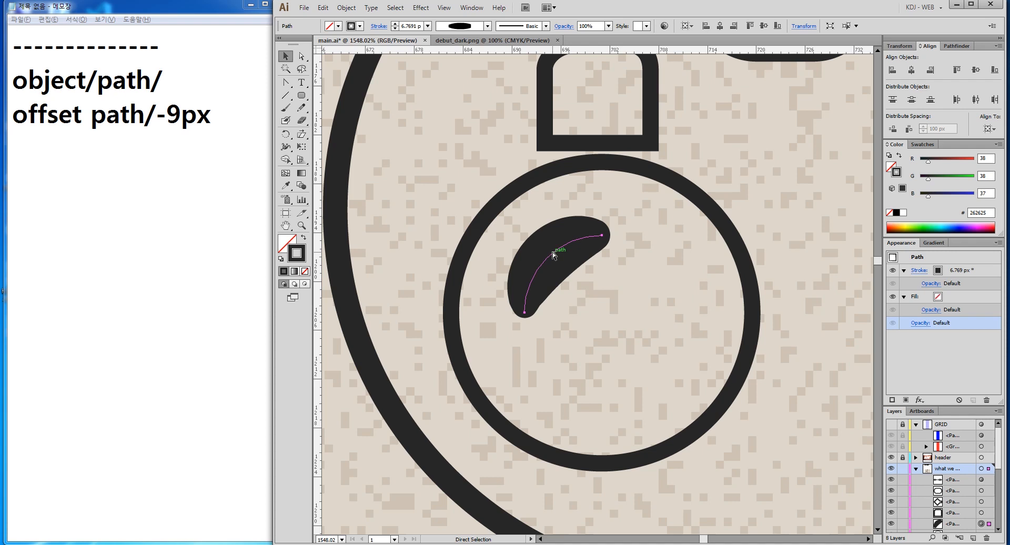
key("ctrl+y")
key("ctrl+y")
key("v")
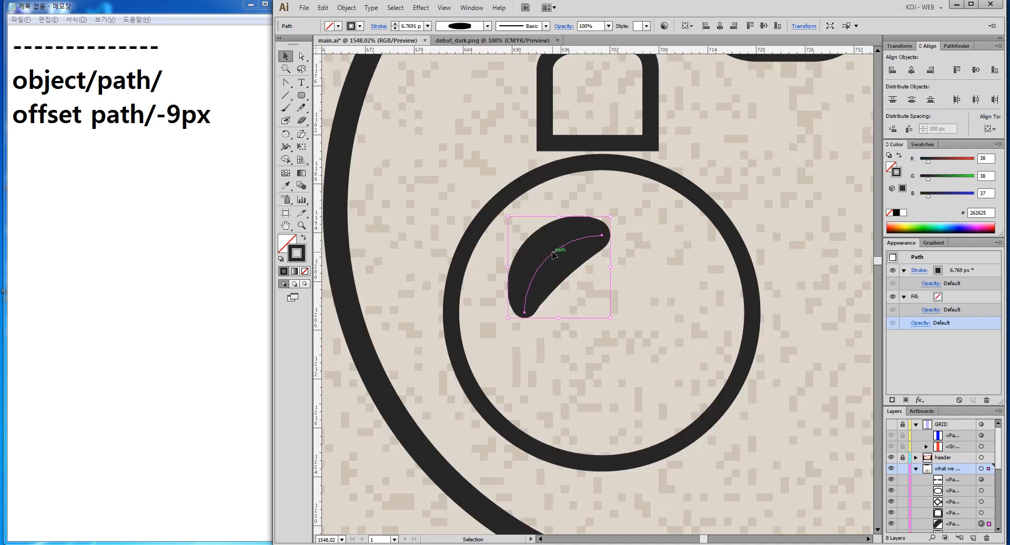
Try Expand Appearance on the curved highlight, and undo it
left_click(346, 7)
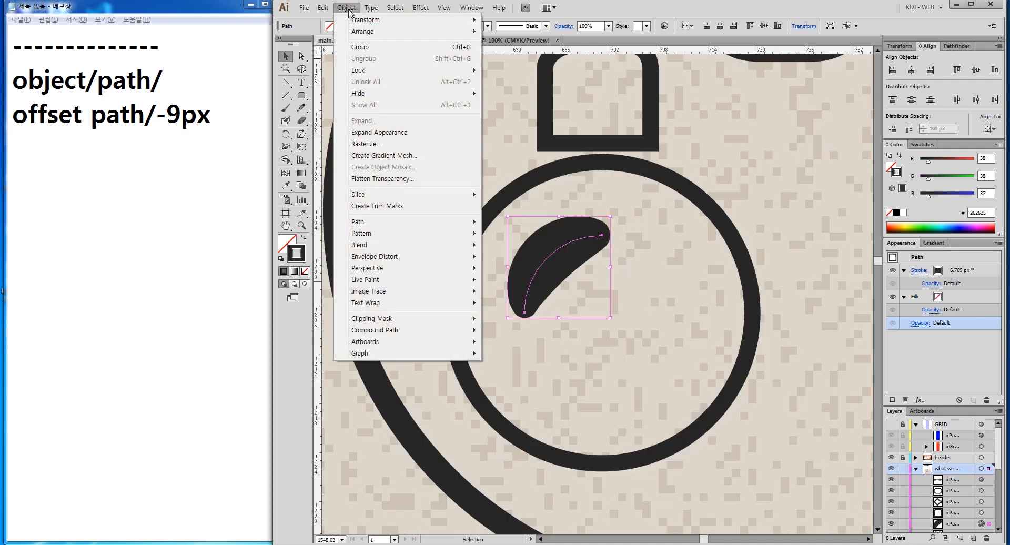
left_click(395, 136)
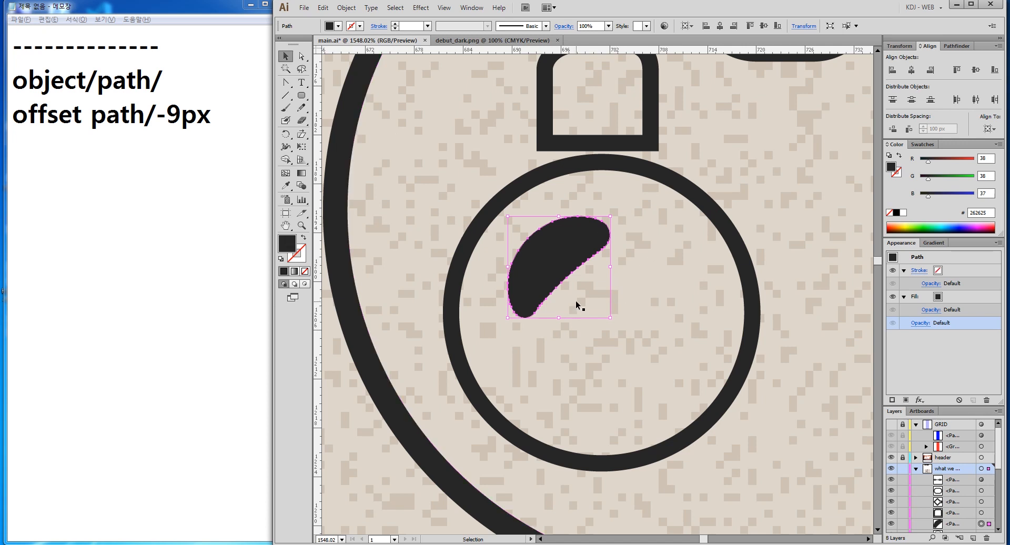
key("ctrl+z")
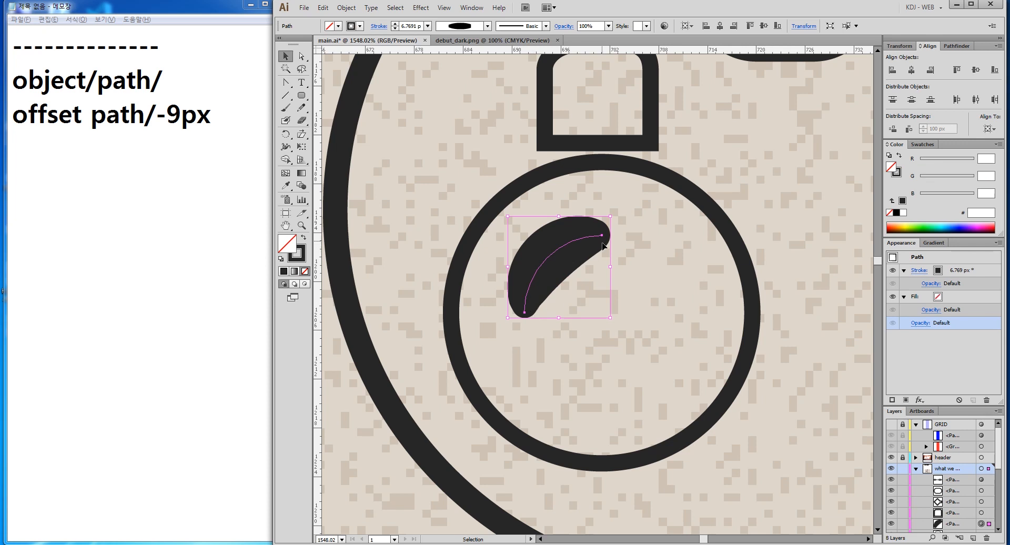
Reshape the curved highlight by moving its upper end anchor outward and adjusting the direction handles at both ends
left_click(302, 58)
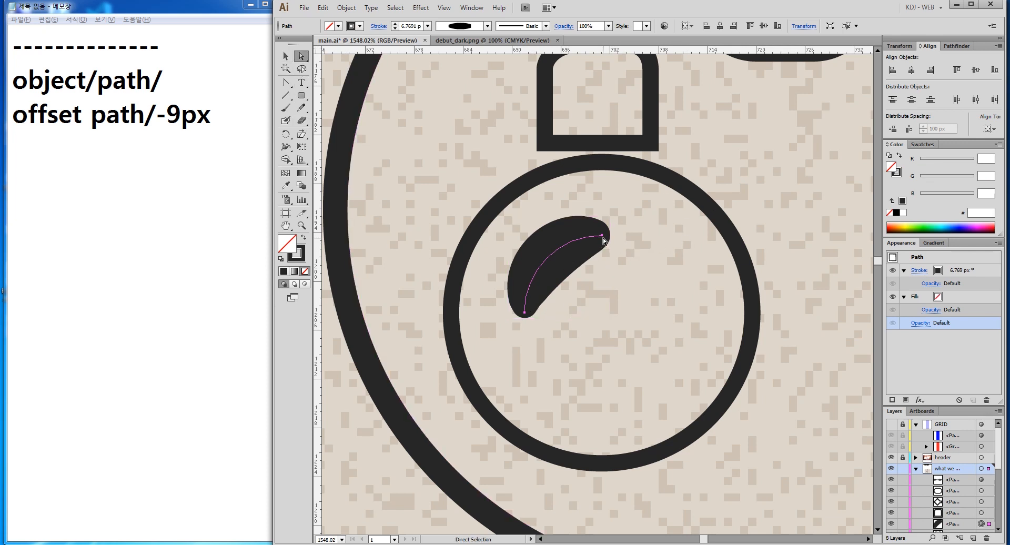
left_click(617, 229)
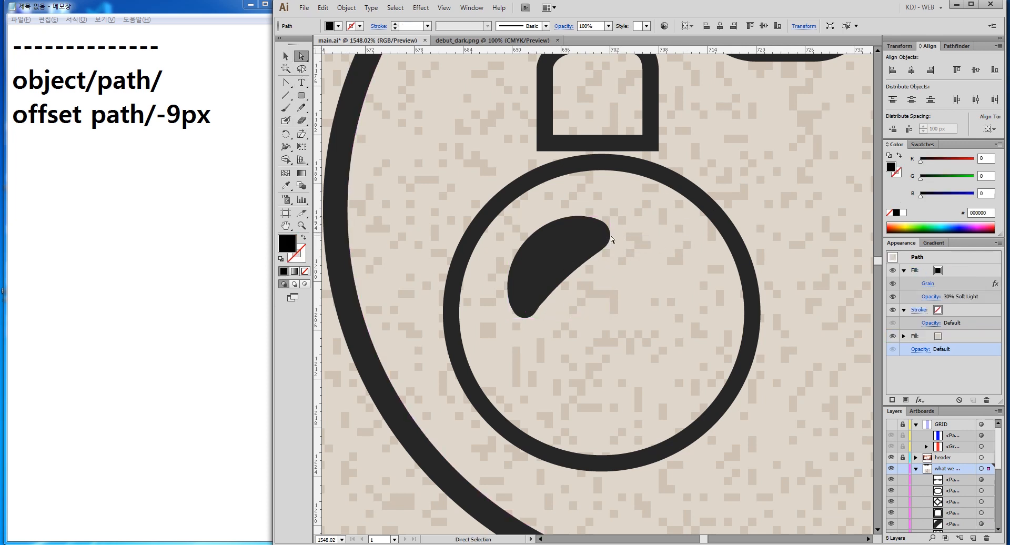
left_click(601, 234)
left_click_drag(602, 235, 552, 214)
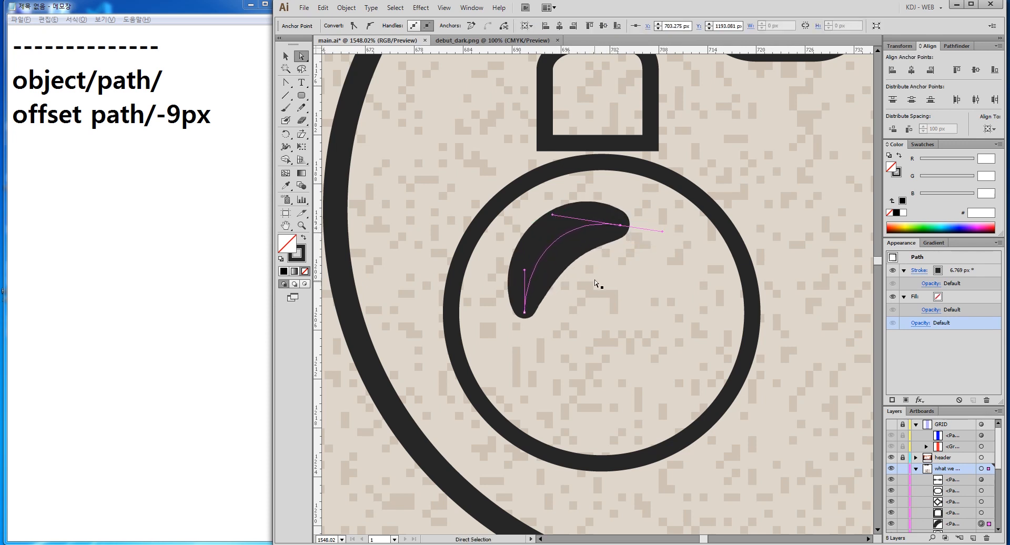
left_click_drag(525, 270, 524, 263)
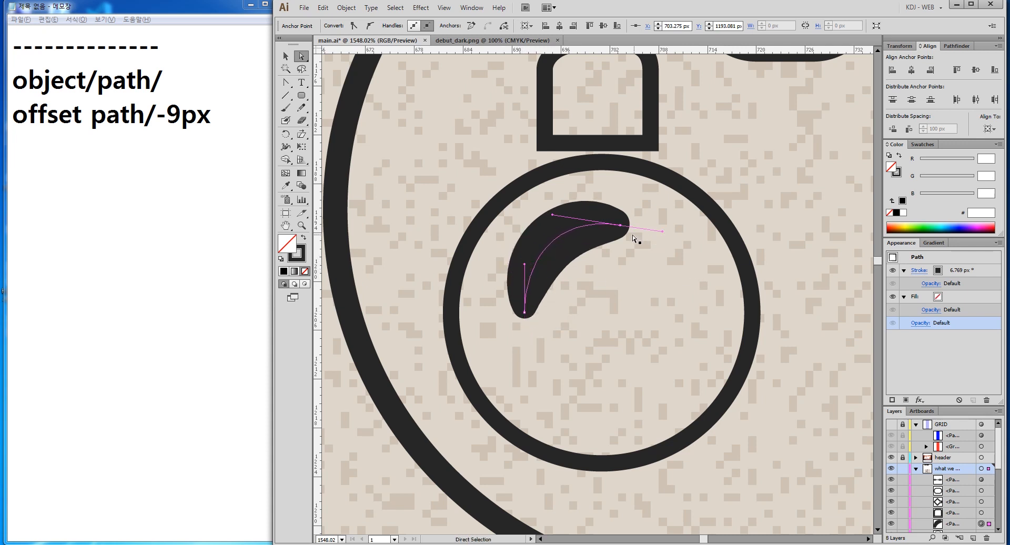
Try Expand Appearance on the reshaped highlight
key("v")
left_click(552, 230)
left_click(351, 8)
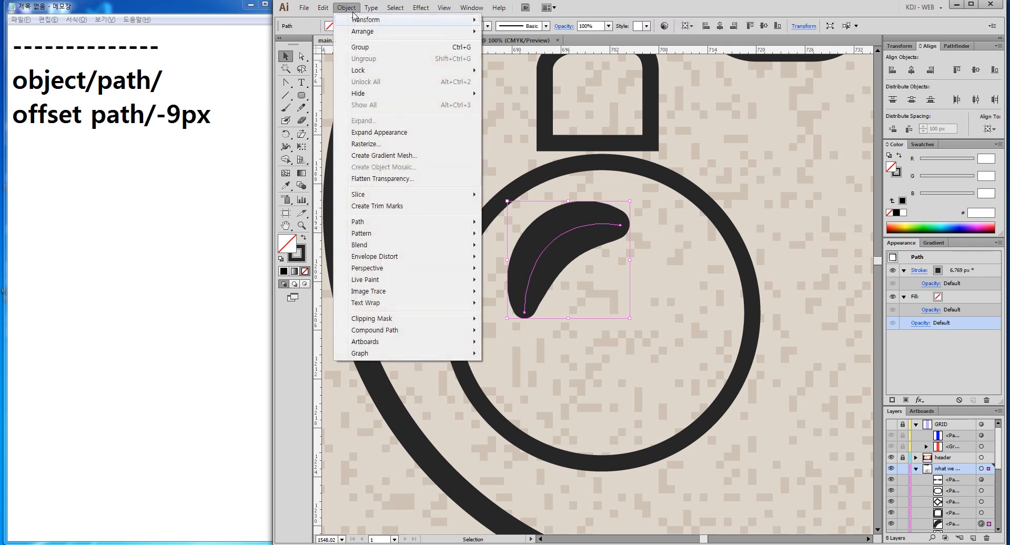
left_click(383, 138)
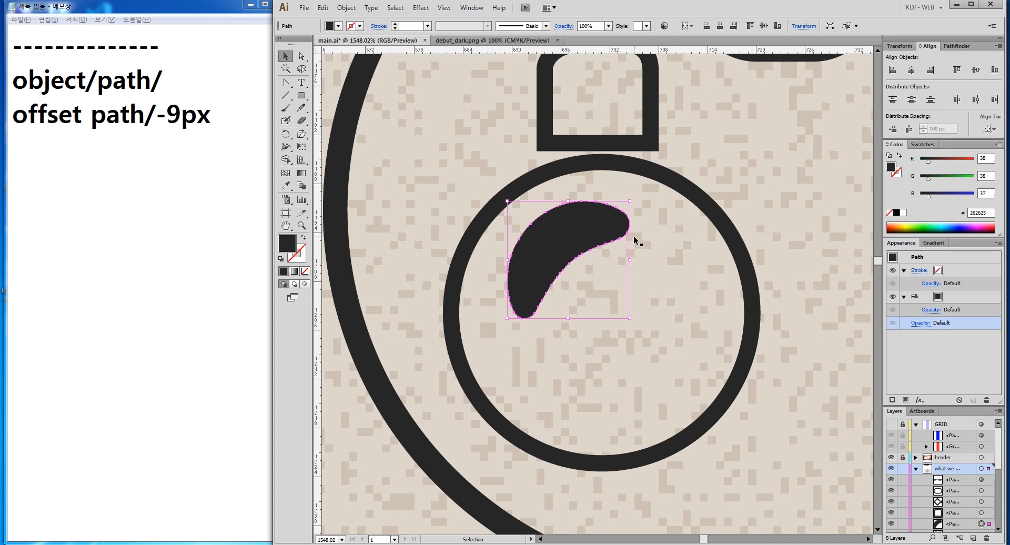
Compare the highlight with the finished perfume icon on the index.html page in the browser, and return to Illustrator
key("ctrl+minus")
key("ctrl+minus")
key("ctrl+minus")
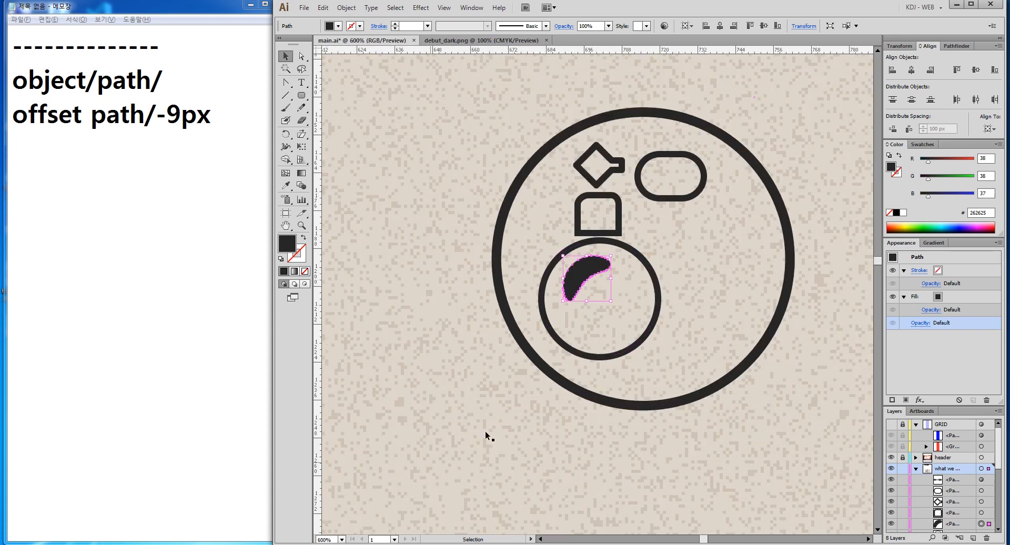
key("alt+Tab")
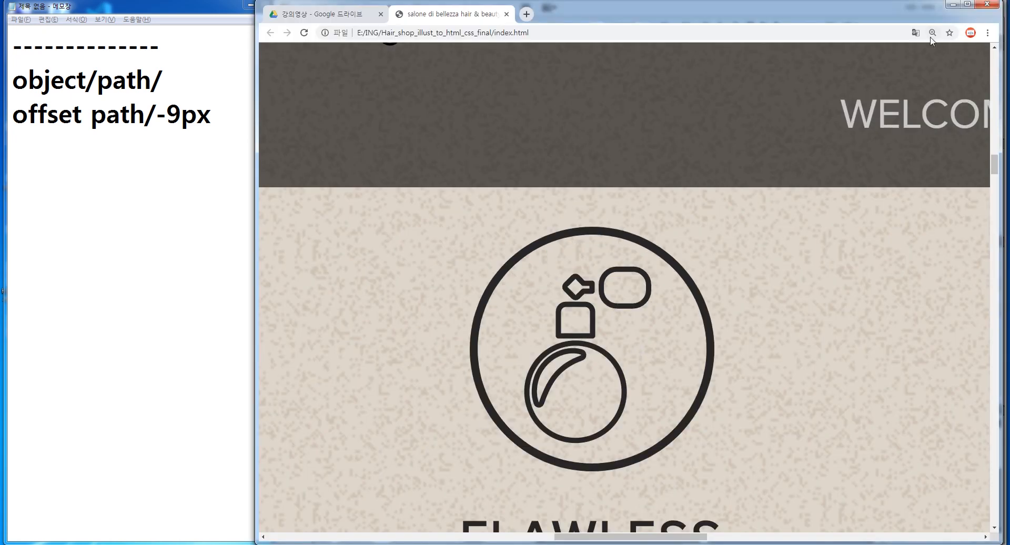
left_click(952, 5)
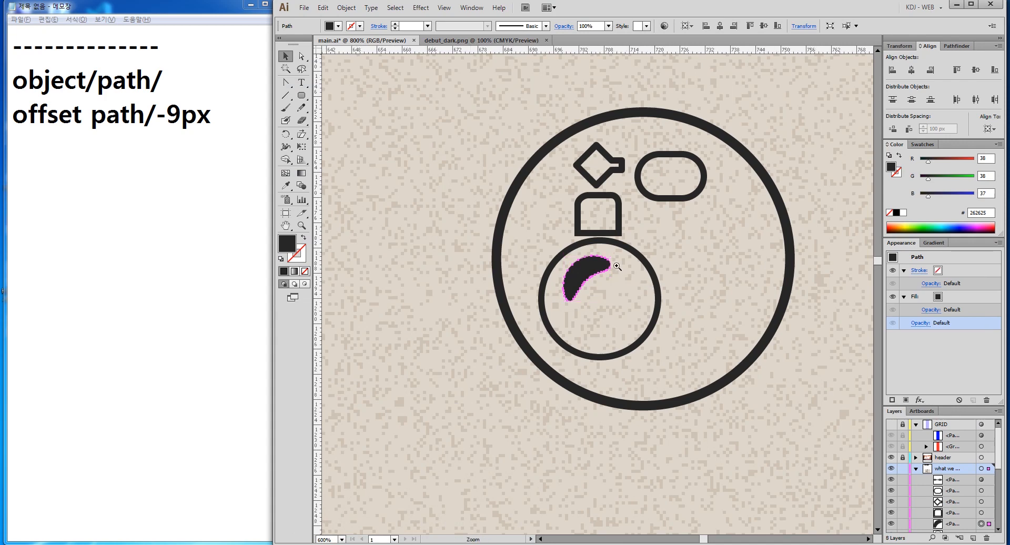
Try copying the bottle circle's stroke style onto the expanded highlight with the Eyedropper, and undo it
key("ctrl+equal")
scroll(570, 263, "down", 1)
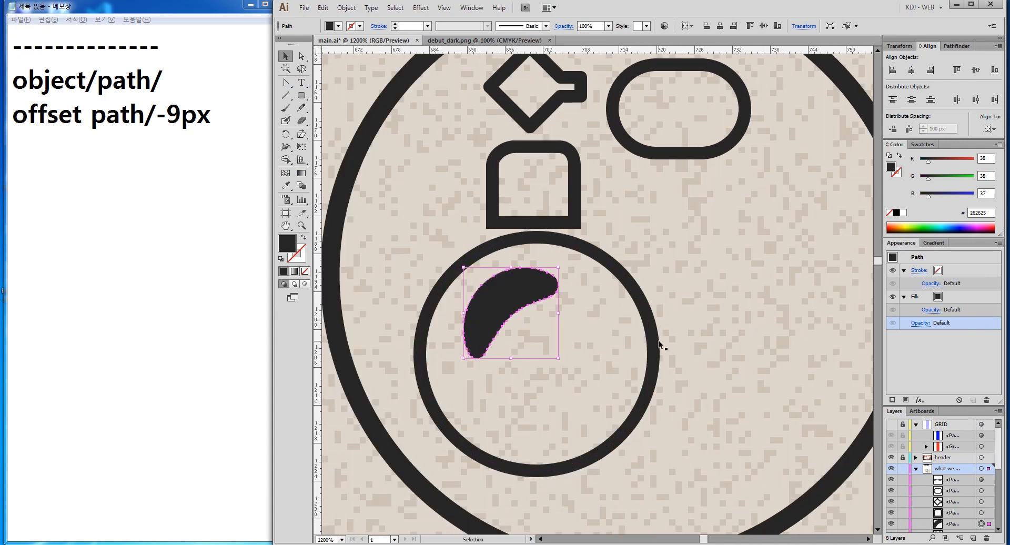
key("i")
left_click(646, 310)
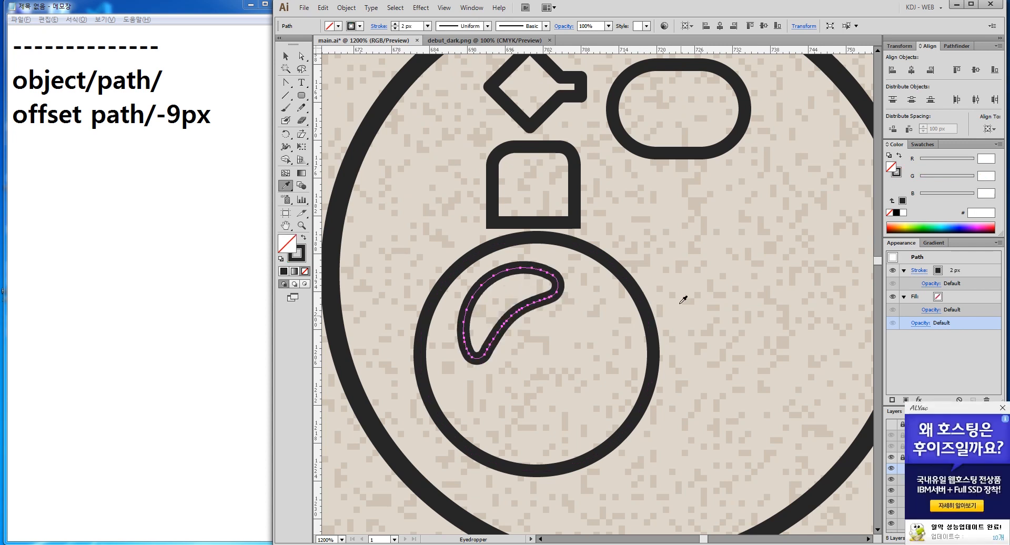
key("v")
left_click(638, 292)
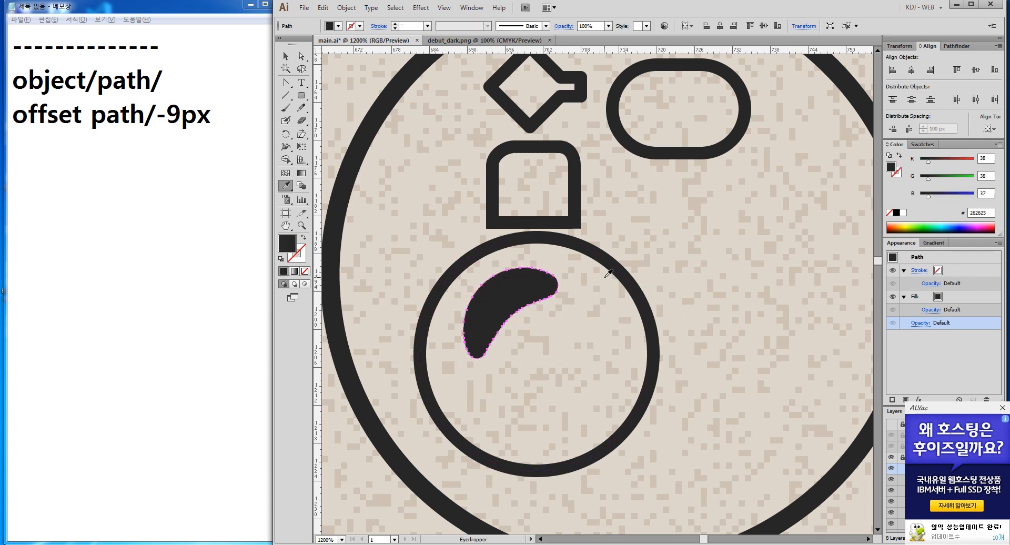
Swap the expanded highlight's fill and stroke with a 2 px stroke weight, and dismiss the pop-up advertisement
left_click(304, 239)
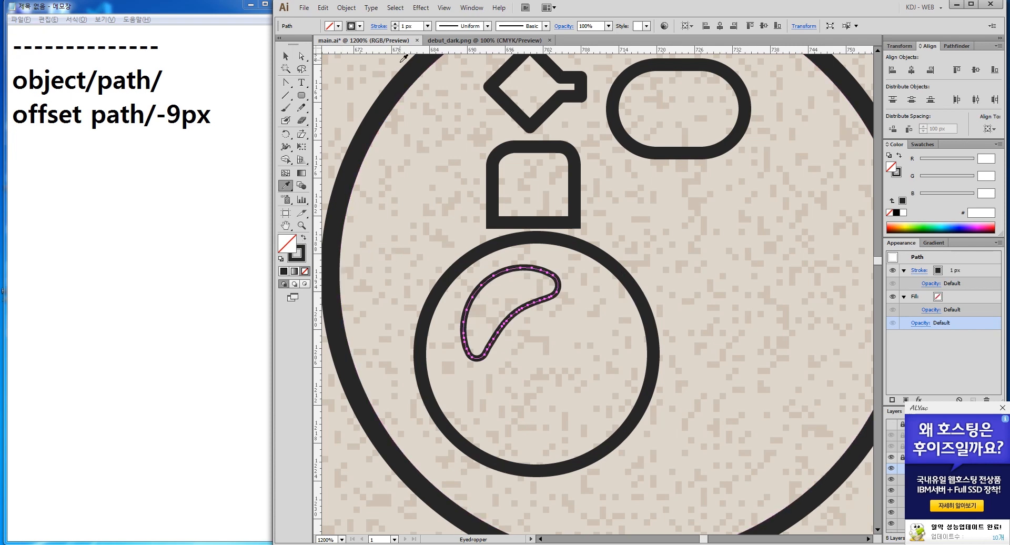
left_click(394, 24)
left_click(395, 24)
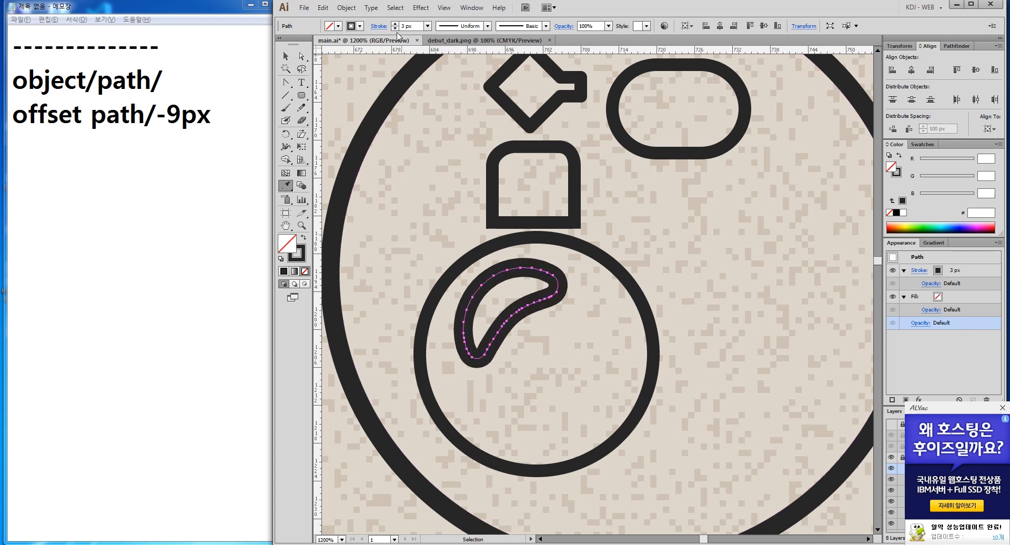
left_click(394, 28)
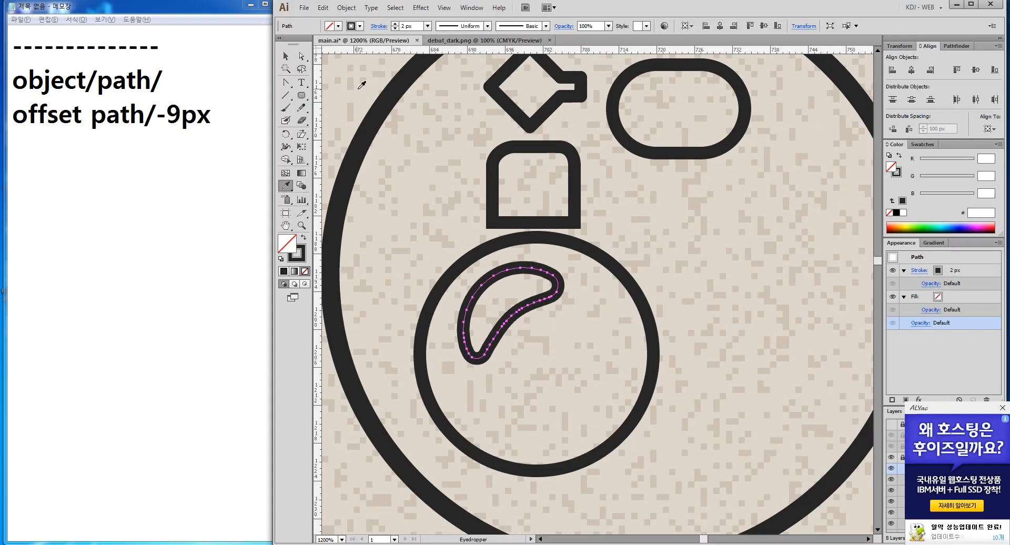
left_click(292, 58)
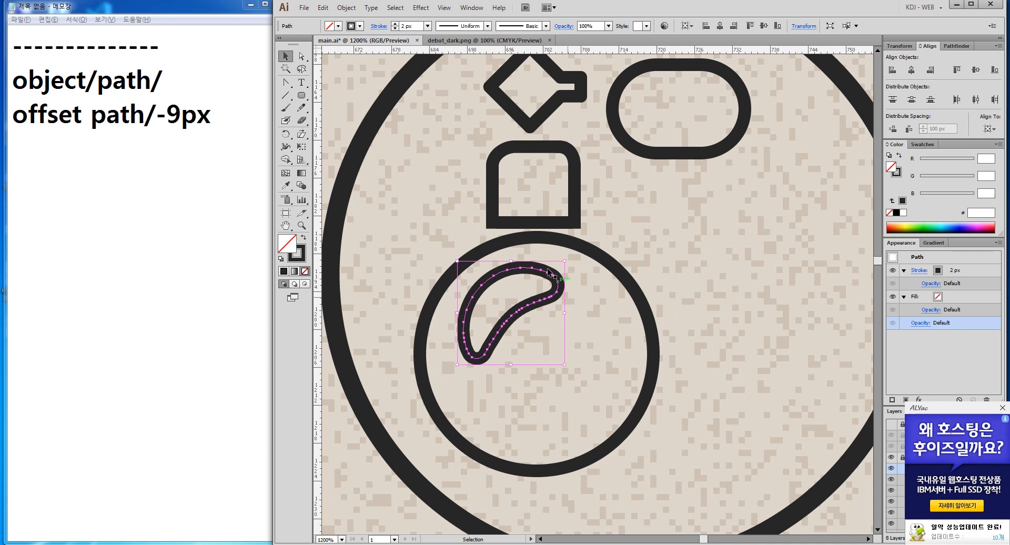
left_click(1002, 408)
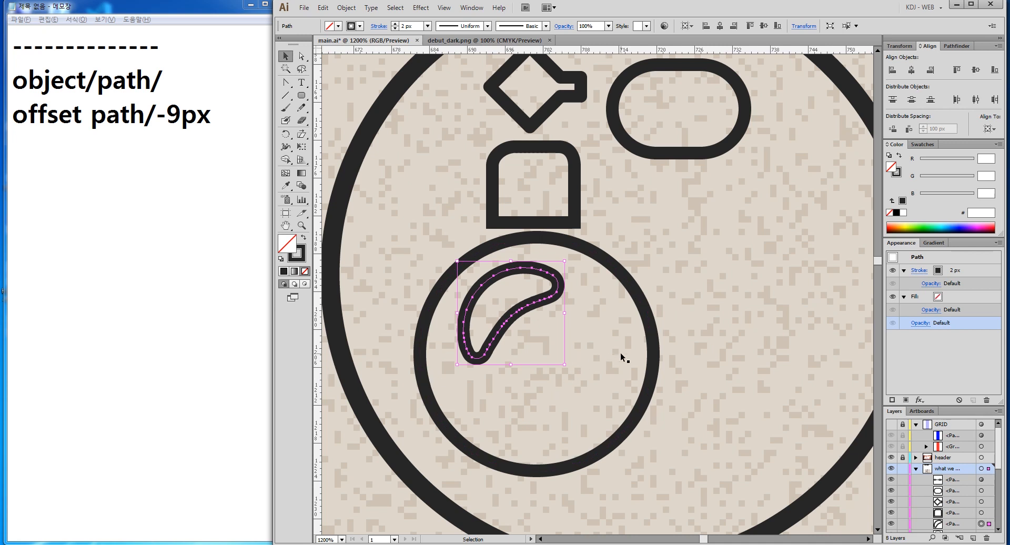
Undo the highlight's stroke changes and Expand Appearance, and compare its open path in Outline and Preview modes
key("a")
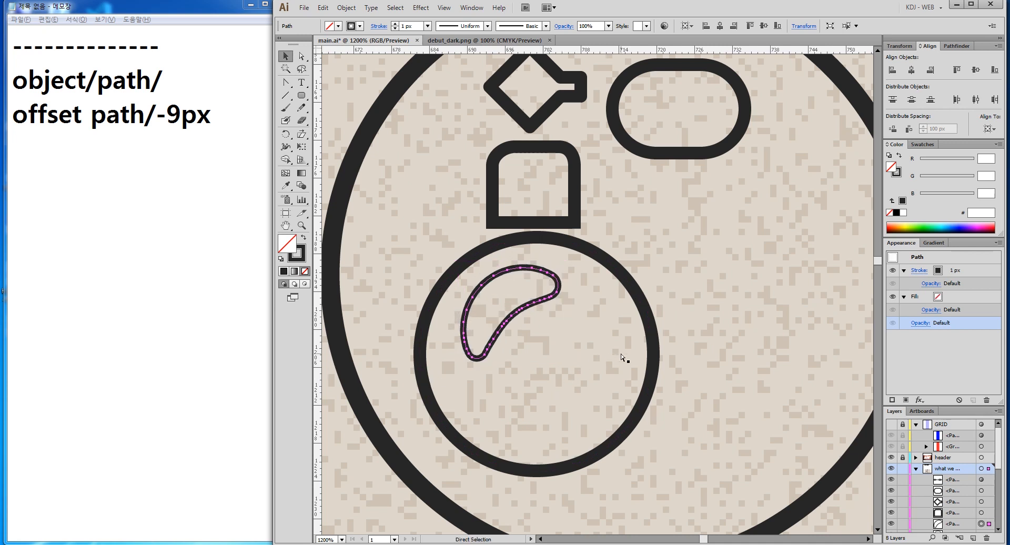
key("shift+x")
key("v")
key("shift+x")
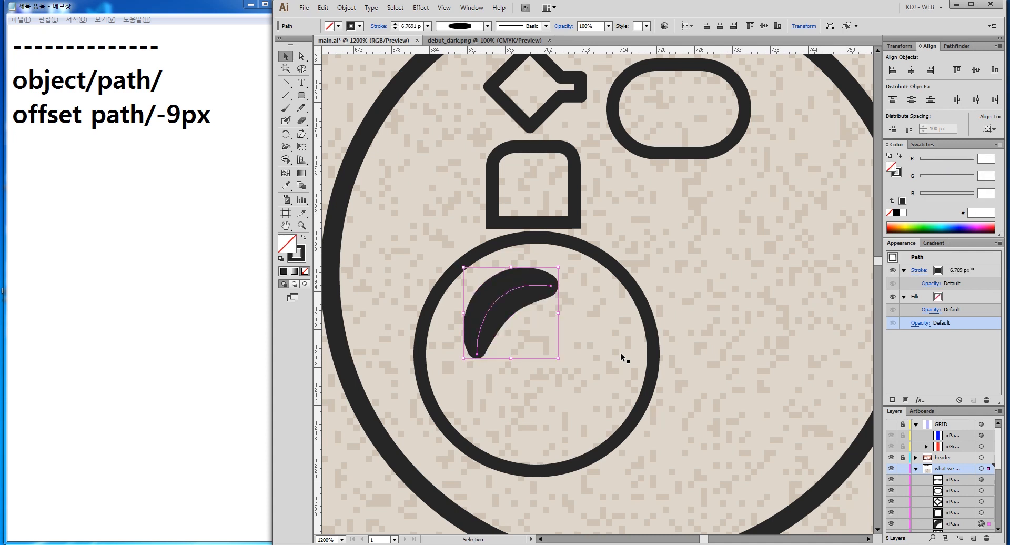
key("a")
key("ctrl+y")
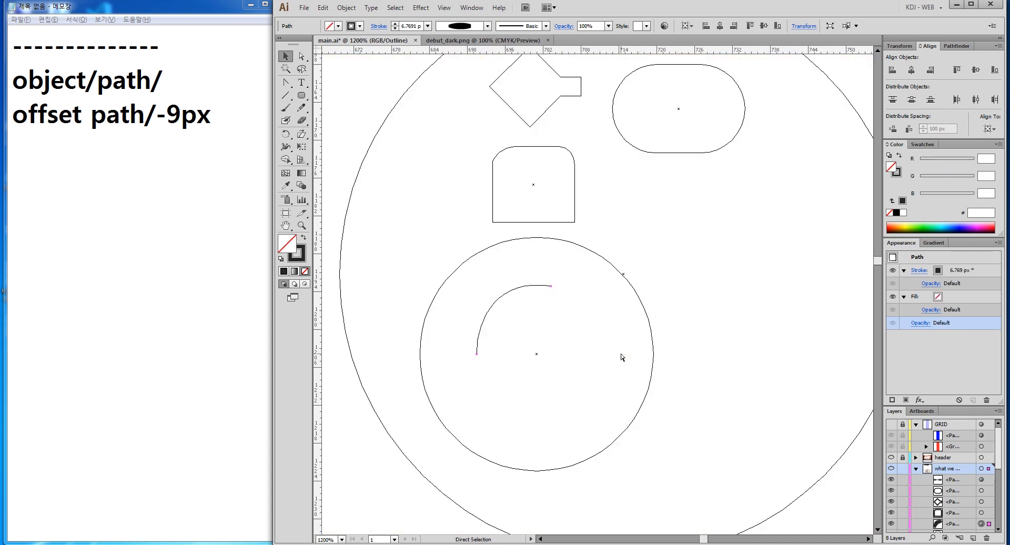
key("ctrl+y")
key("ctrl+y")
key("ctrl+y")
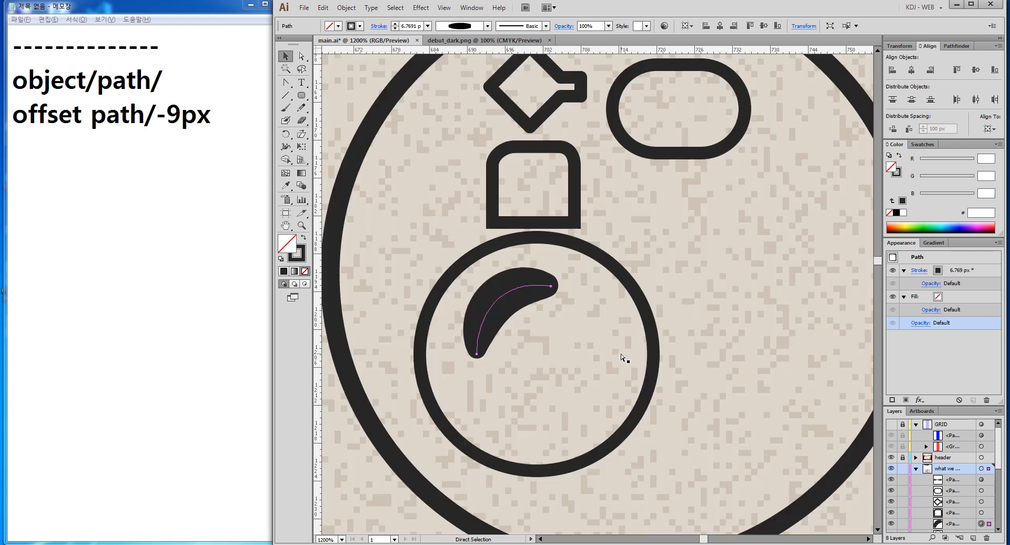
Apply Expand Appearance to the curved highlight and compare the expanded shape in Outline and Preview modes
key("v")
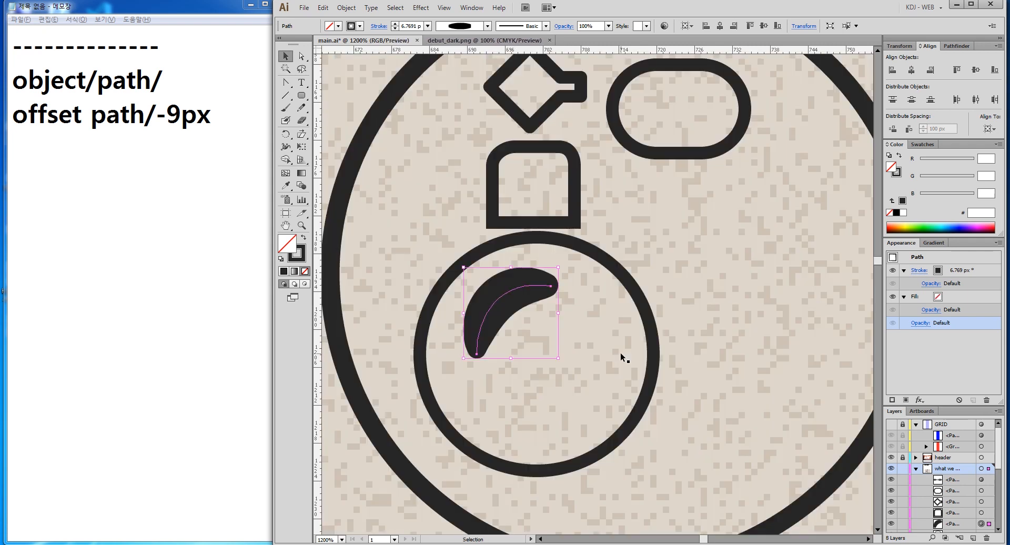
left_click(346, 7)
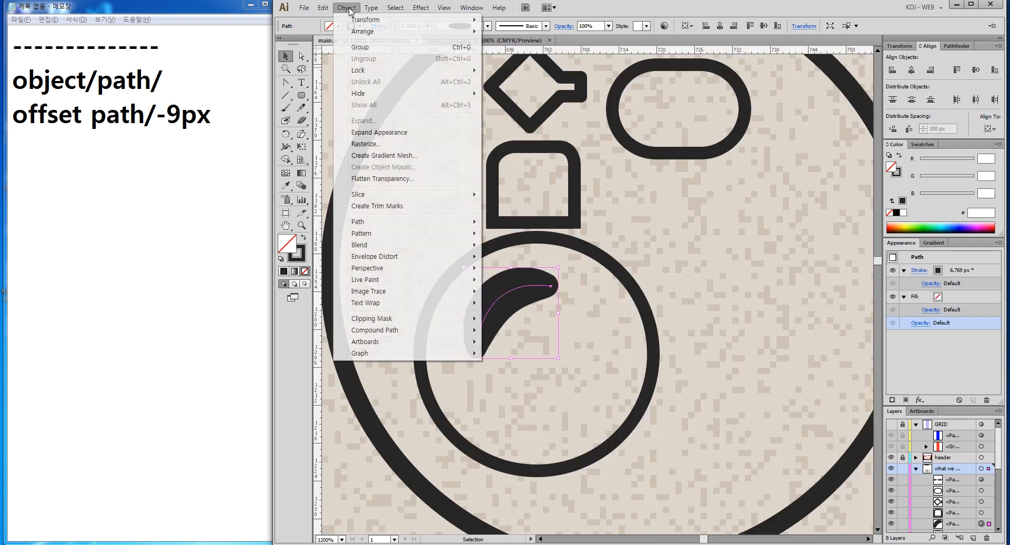
left_click(389, 137)
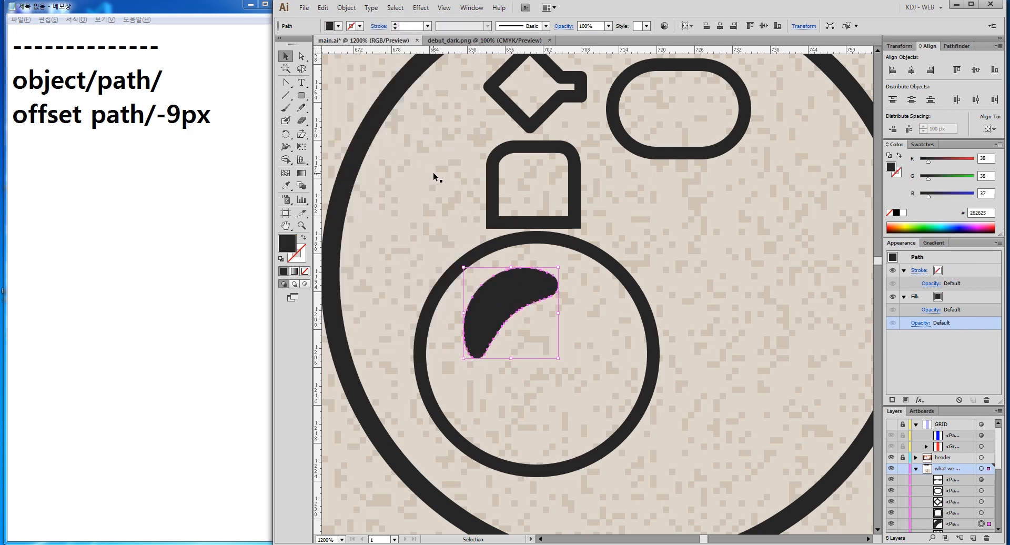
key("ctrl+t")
left_click(535, 251)
key("ctrl+y")
key("ctrl+y")
key("ctrl+y")
key("ctrl+y")
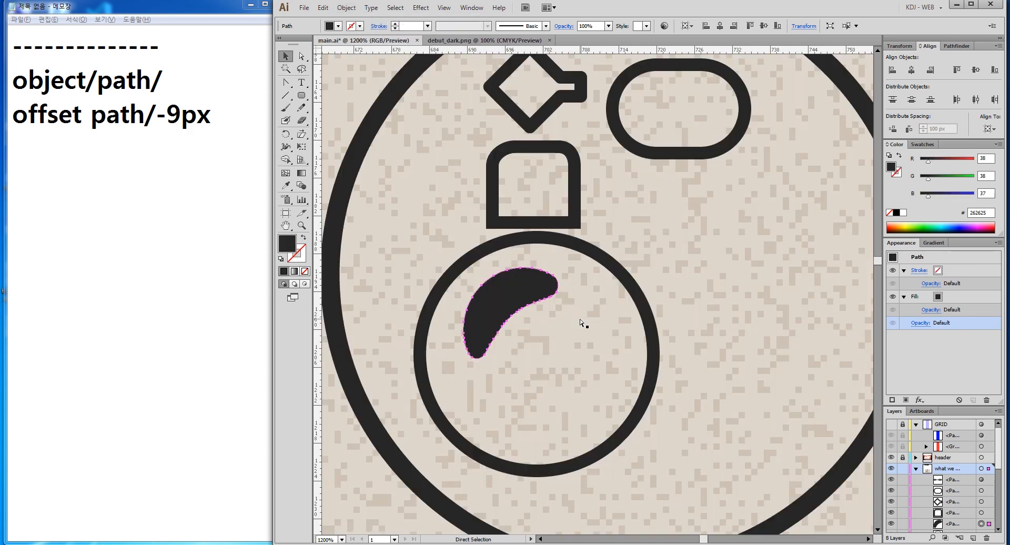
Swap the expanded highlight's fill and stroke, and set its stroke weight to 2 px
left_click(304, 238)
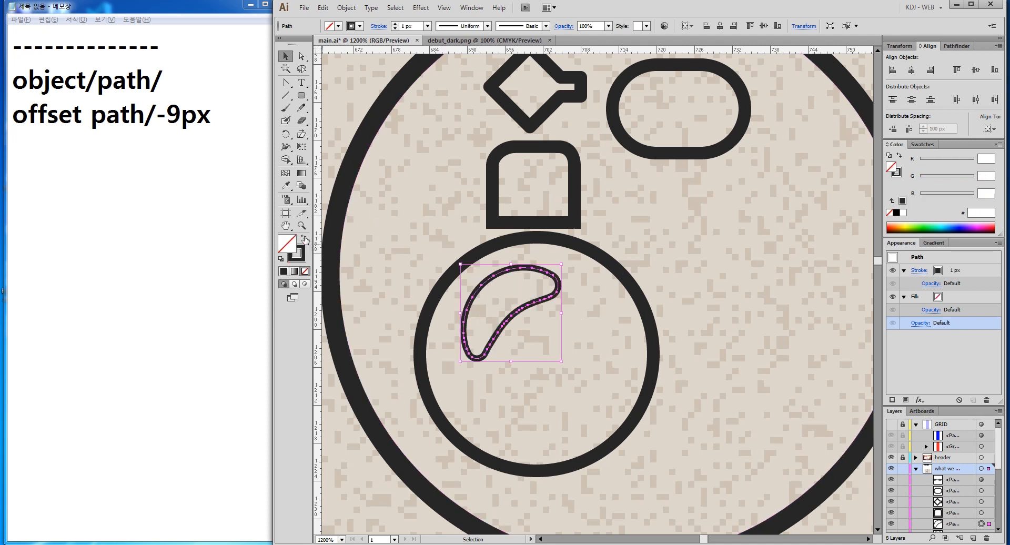
left_click(300, 253)
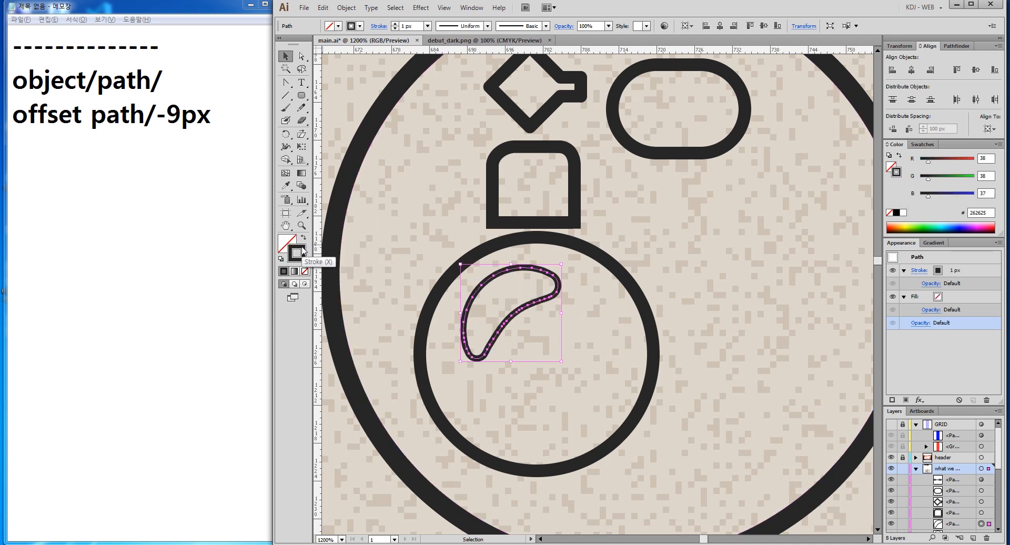
left_click(395, 24)
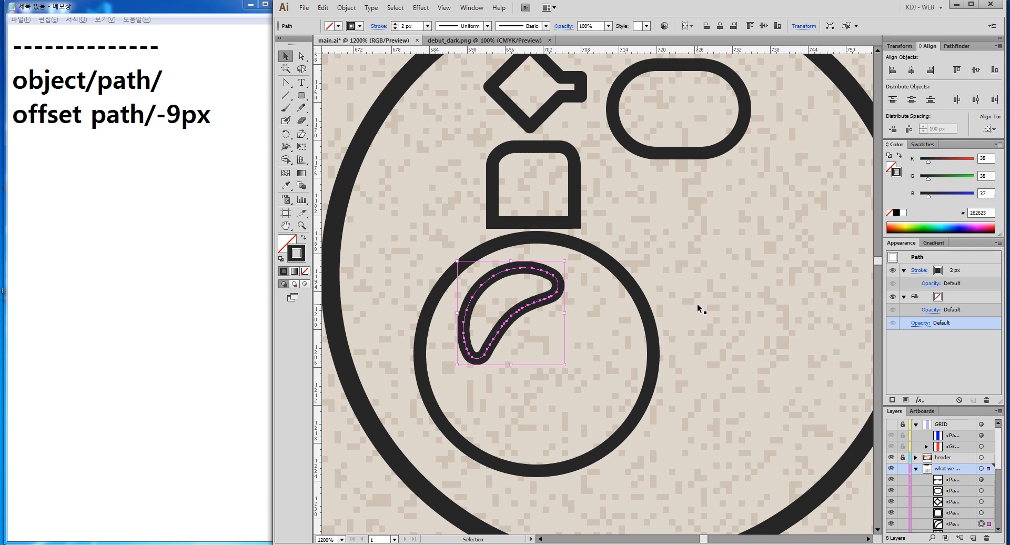
Group the highlight with the bottle circle, neck, diamond nozzle and rounded pump shape
key("a")
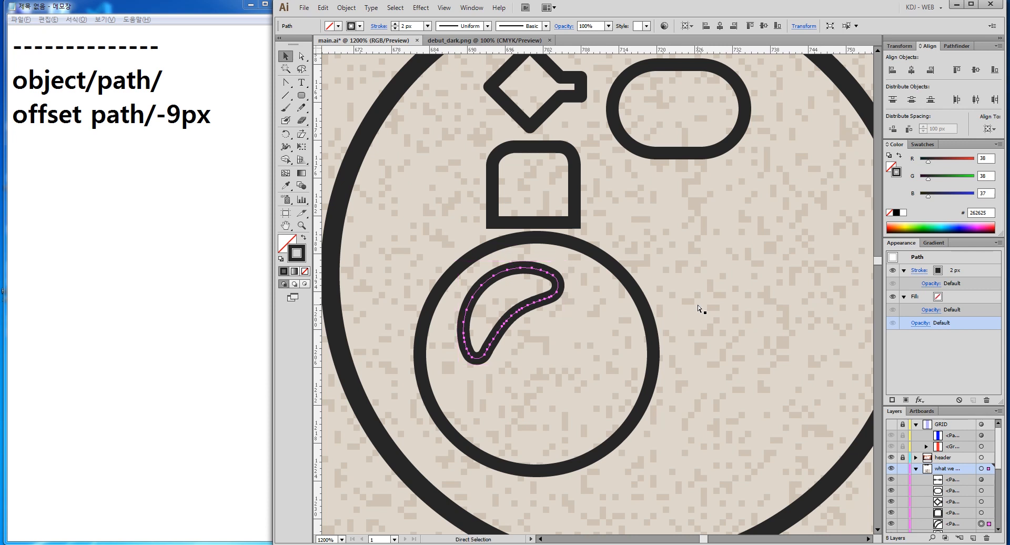
key("ctrl+minus")
key("ctrl+minus")
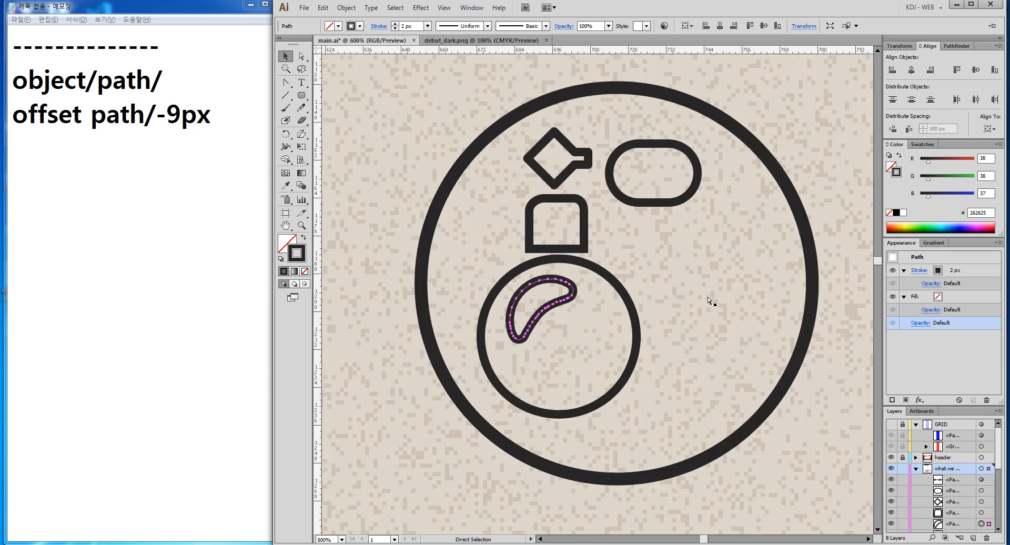
left_click(610, 282, "shift")
left_click(587, 247, "shift")
left_click(574, 206, "shift")
left_click(651, 223, "shift")
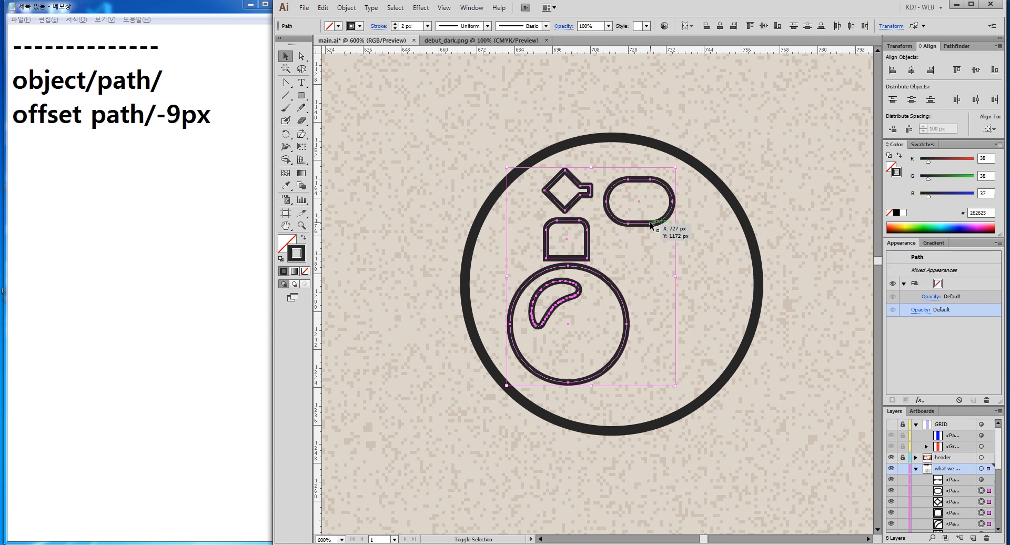
key("ctrl+g")
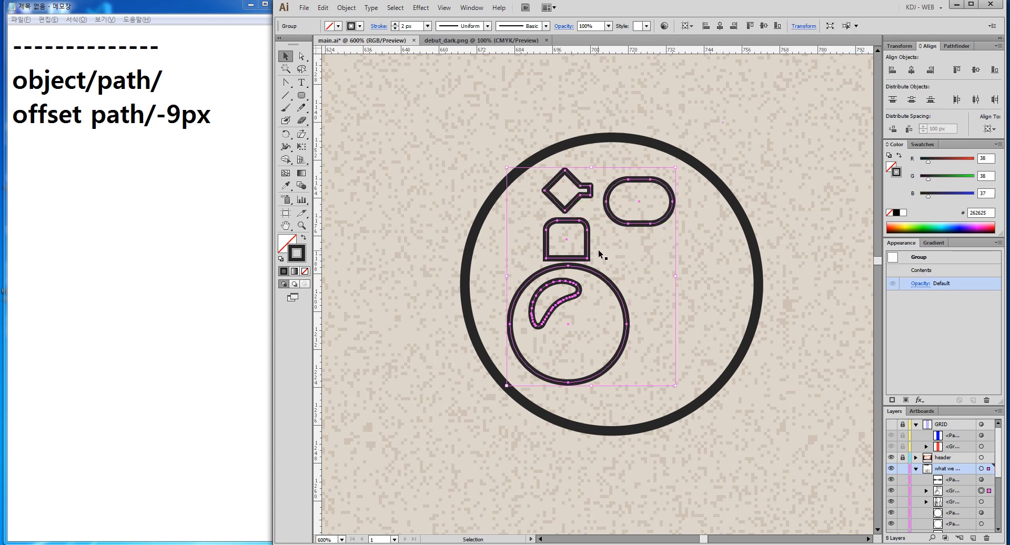
Centre the bottle group horizontally and vertically within the large outer ring, using the ring as key object
left_click(746, 225, "shift")
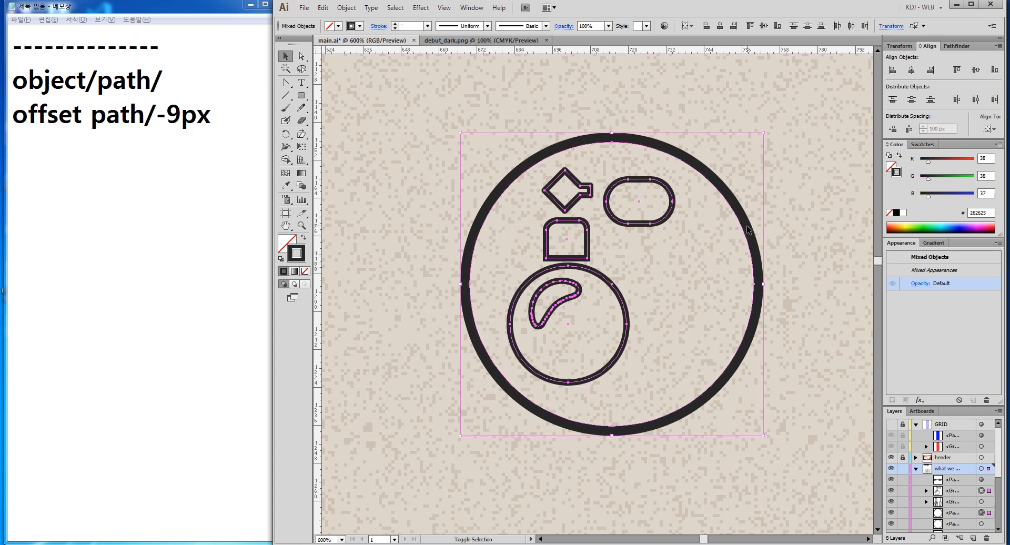
left_click(729, 207)
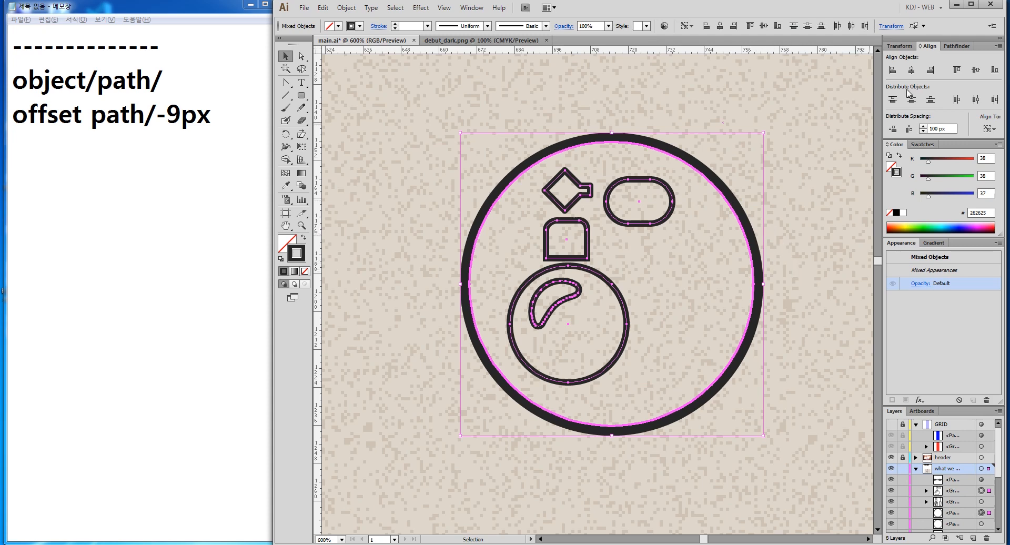
left_click(911, 69)
left_click(975, 69)
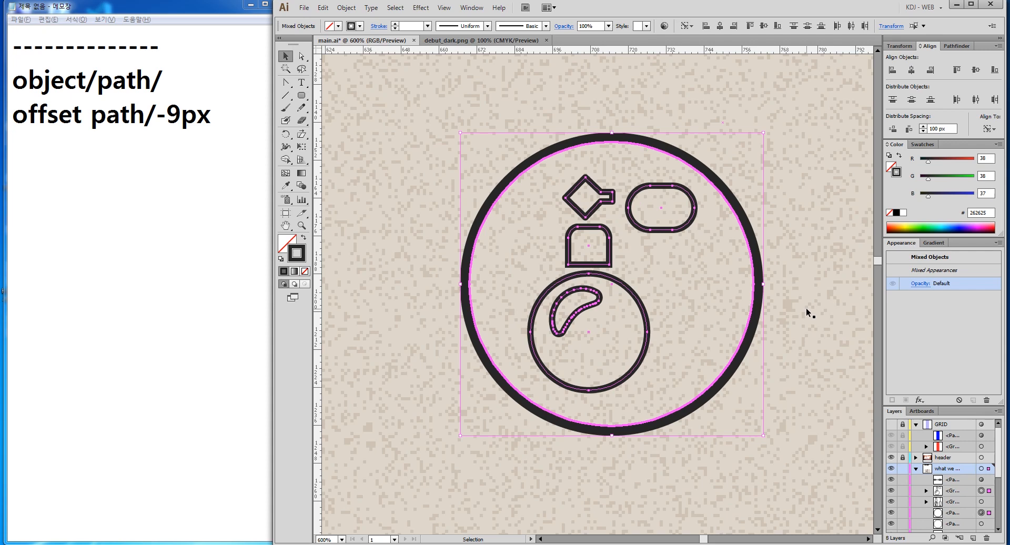
Switch to the browser's index.html page, bring the Trendy Hair scissors icon into view, and inspect its image element
scroll(806, 313, "down", 4)
left_click(336, 544)
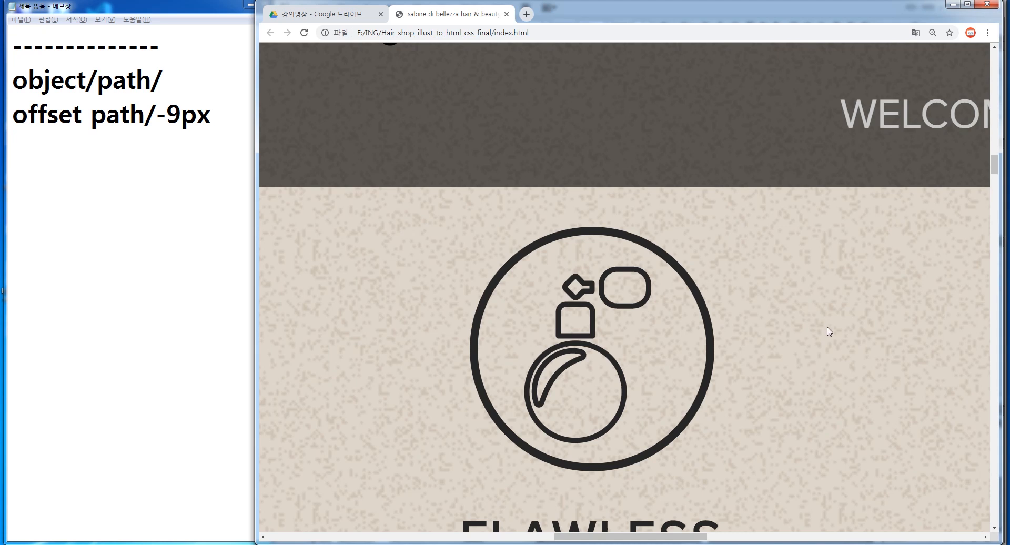
left_click_drag(627, 537, 769, 537)
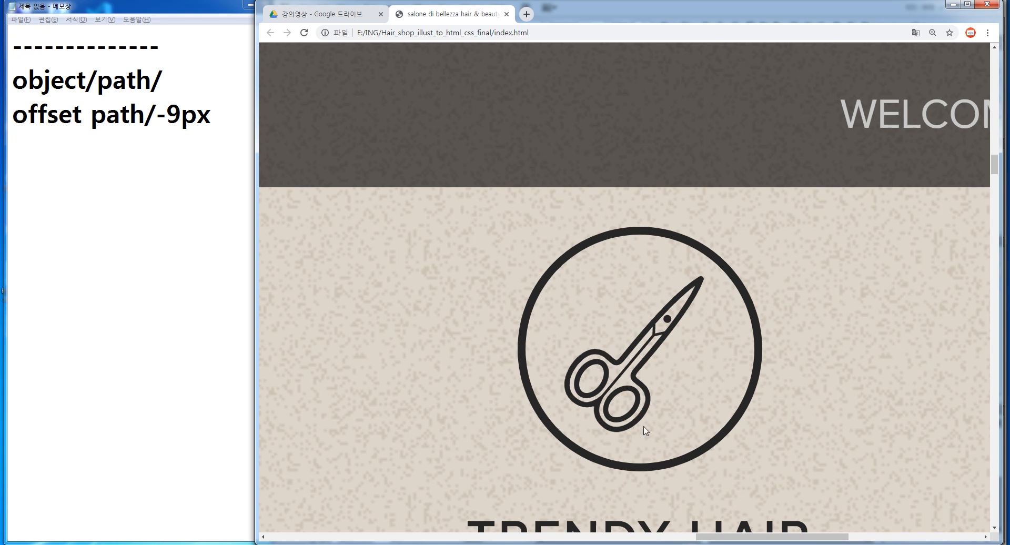
right_click(645, 336)
left_click(685, 410)
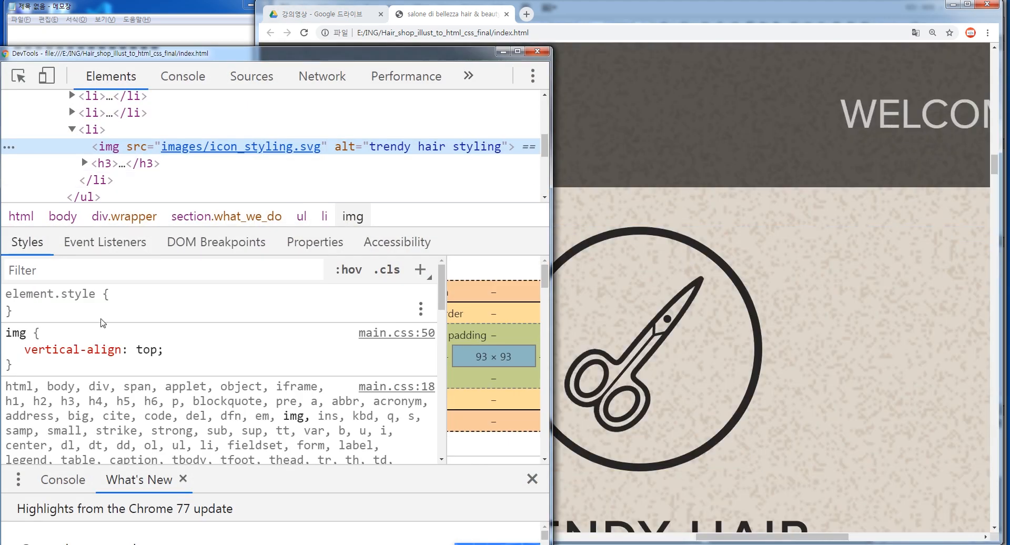
Add the inline style transform: rotate(-45deg) to the icon_styling.svg image element
left_click(137, 303)
type("tra")
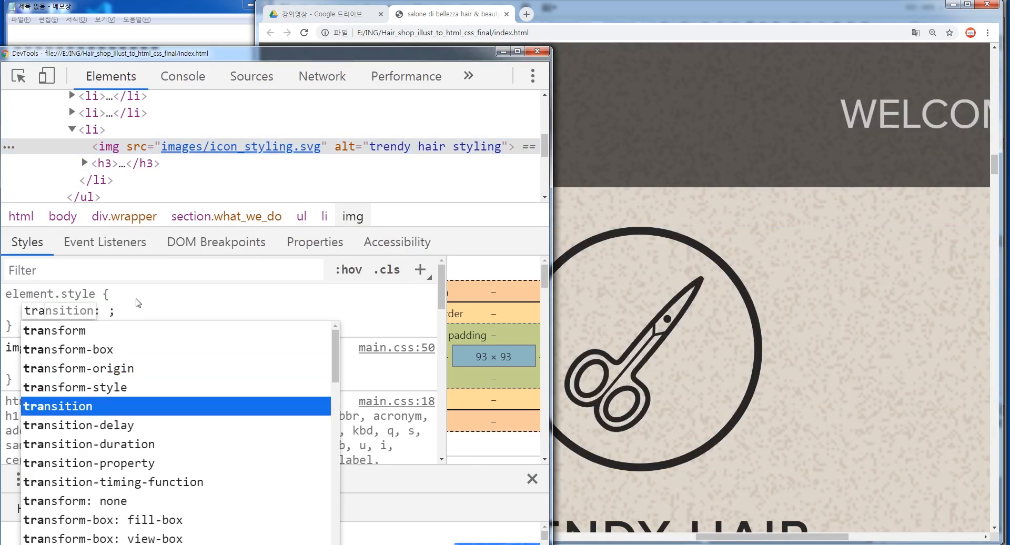
type("nsform: rotate")
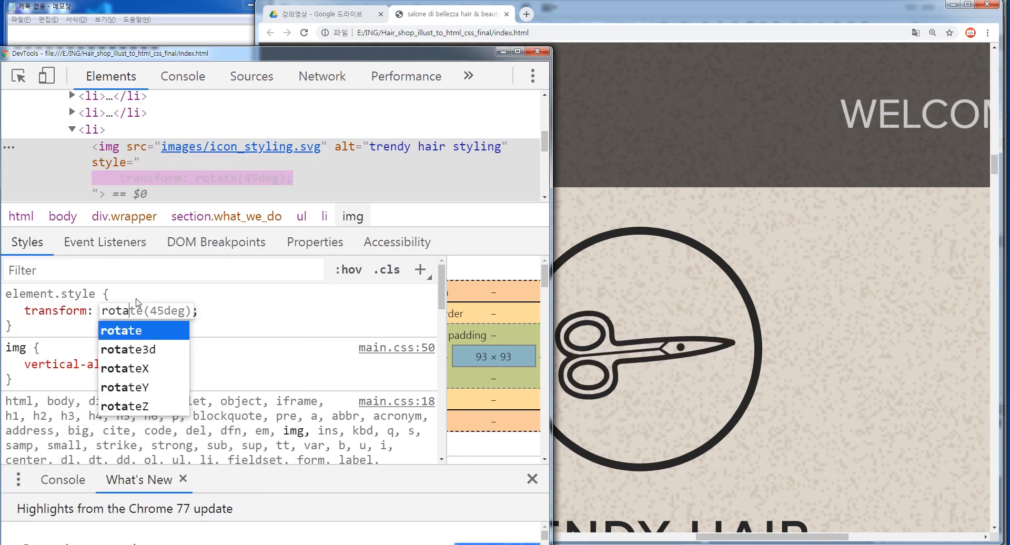
key("BackSpace")
type("te")
type("(-3")
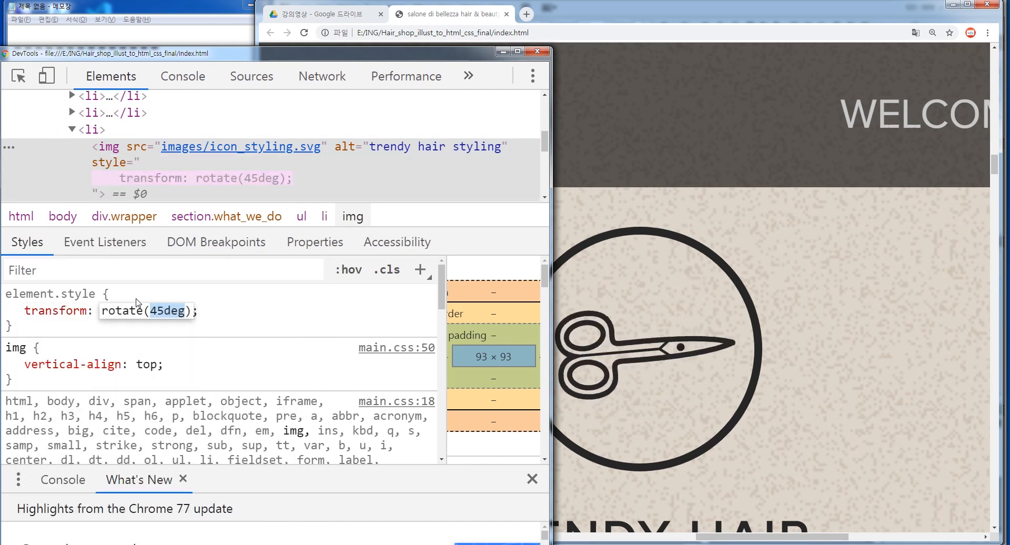
key("BackSpace")
type("45deg)")
key("BackSpace")
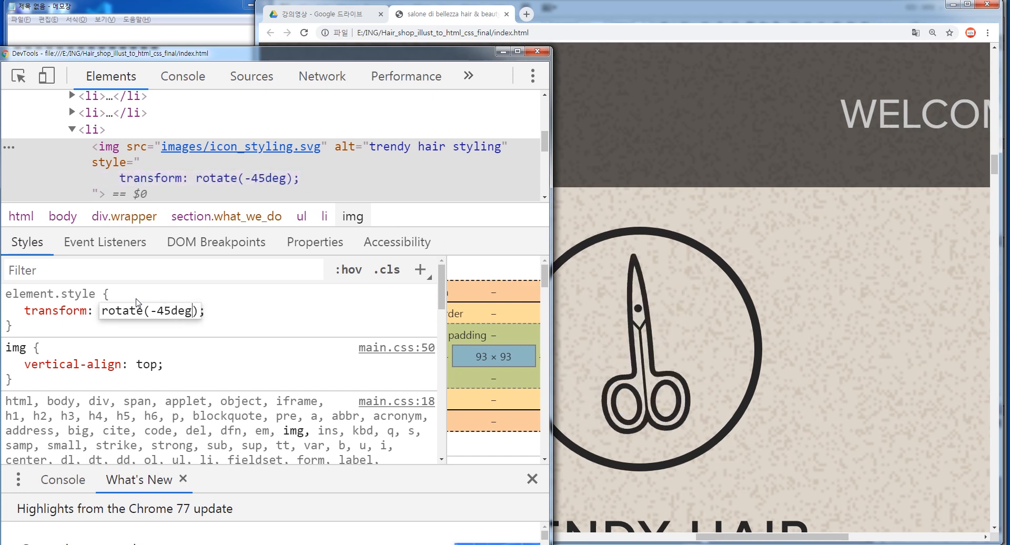
Set the scissors image's rotation to -40deg and narrow the DevTools window to uncover the whole icon
key("Left")
key("Left")
key("Left")
key("BackSpace")
type("2")
key("BackSpace")
type("0")
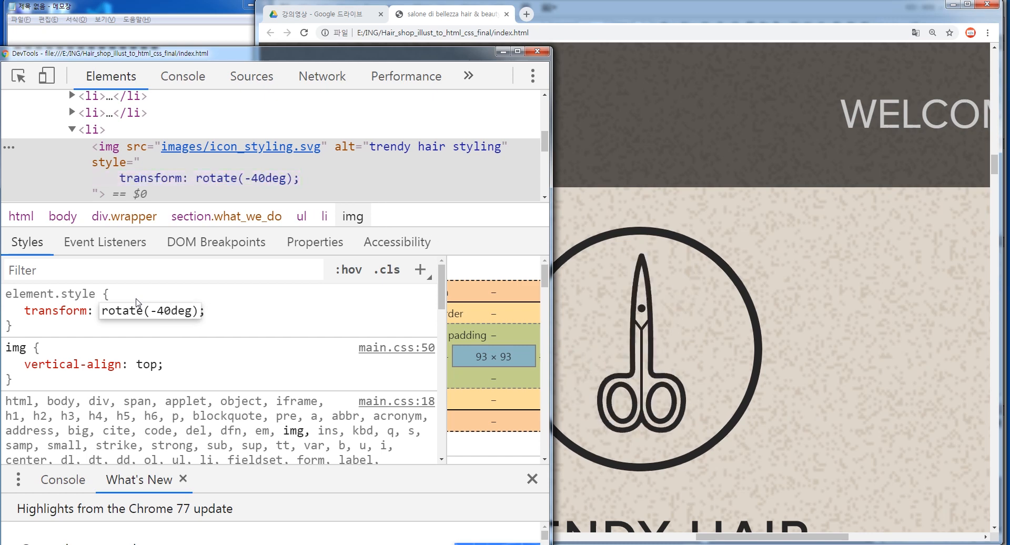
left_click_drag(552, 302, 459, 303)
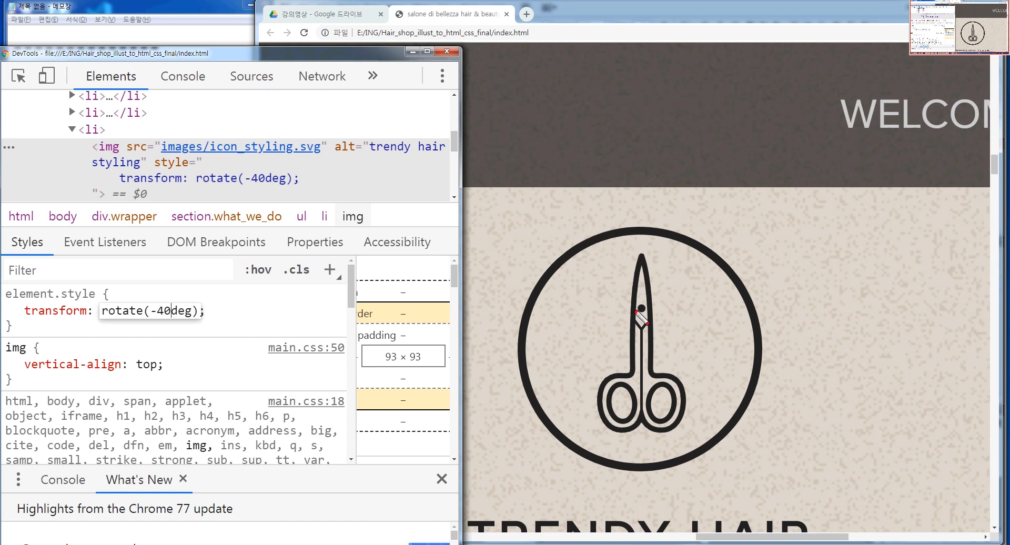
mouse_move(640, 213)
left_mouse_down()
mouse_move(650, 443)
mouse_move(574, 447)
mouse_move(543, 237)
mouse_move(639, 213)
left_mouse_up()
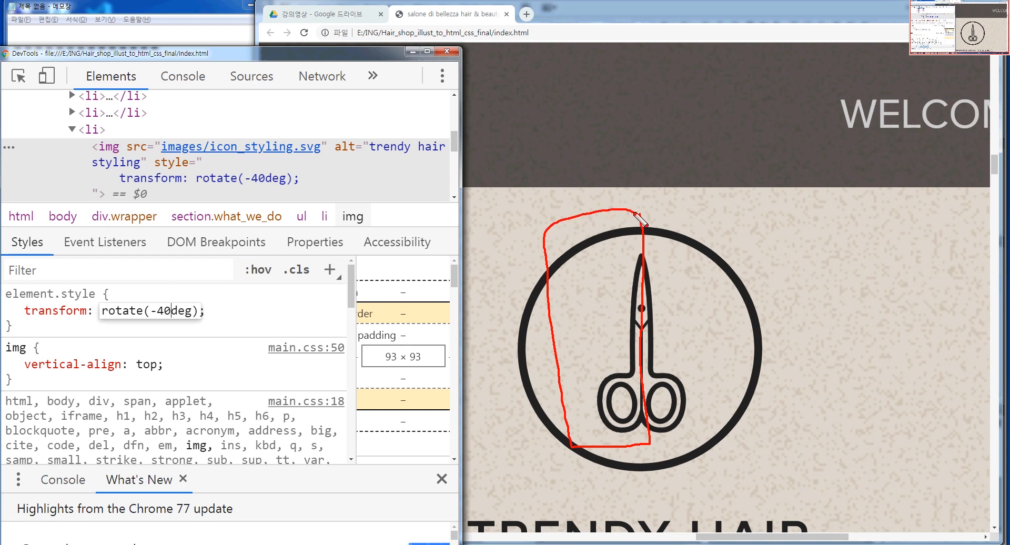
mouse_move(592, 285)
left_mouse_down()
mouse_move(611, 256)
mouse_move(691, 283)
mouse_move(694, 298)
mouse_move(704, 263)
left_mouse_up()
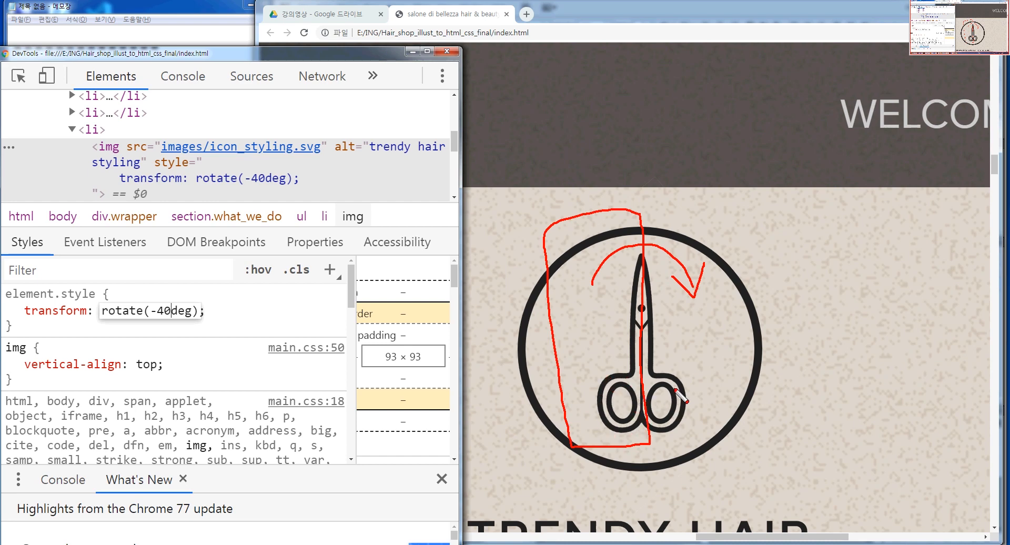
key("Escape")
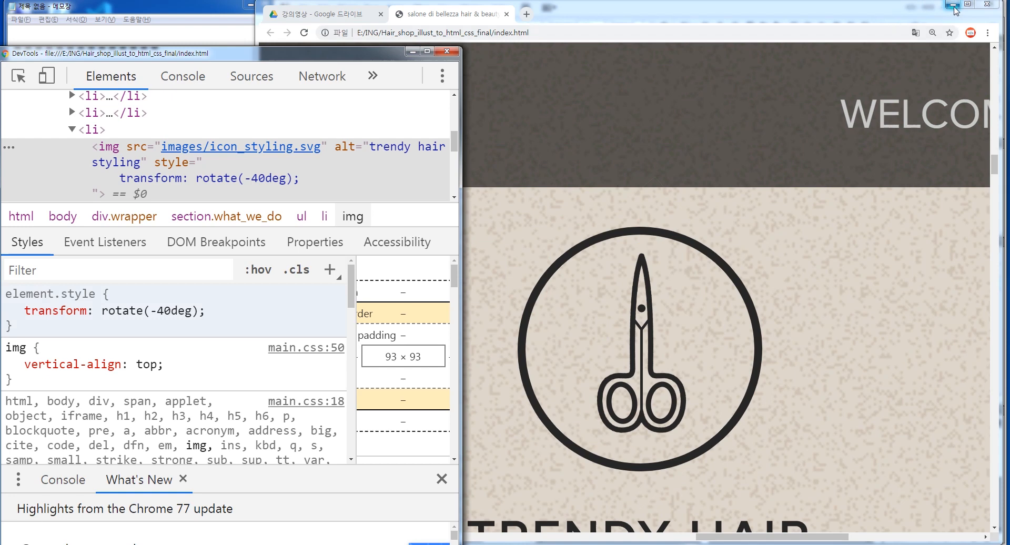
Arrange the browser window so the upright scissors reference stays visible beside the artwork, and return to main.ai in Illustrator
left_click(939, 7)
left_click(239, 11)
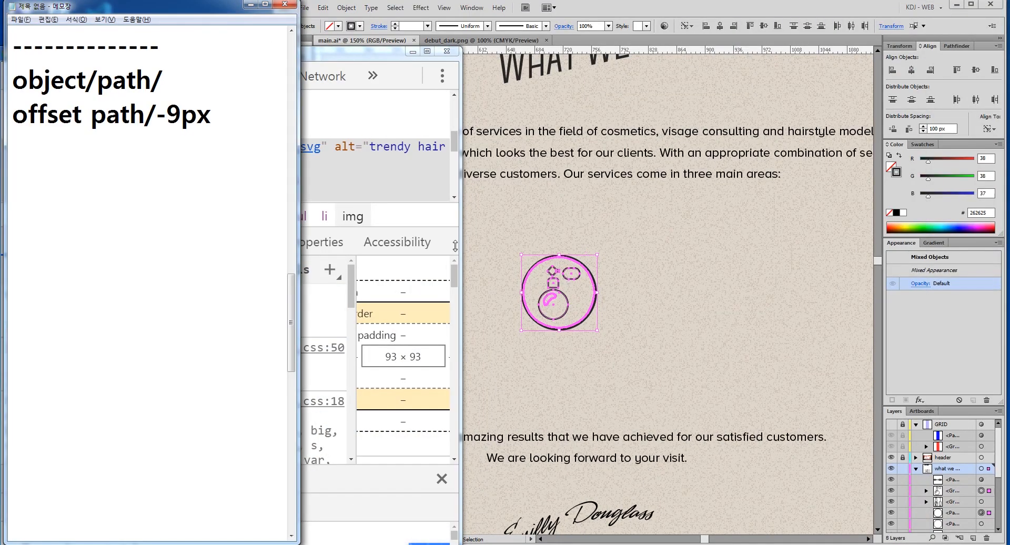
left_click(409, 71)
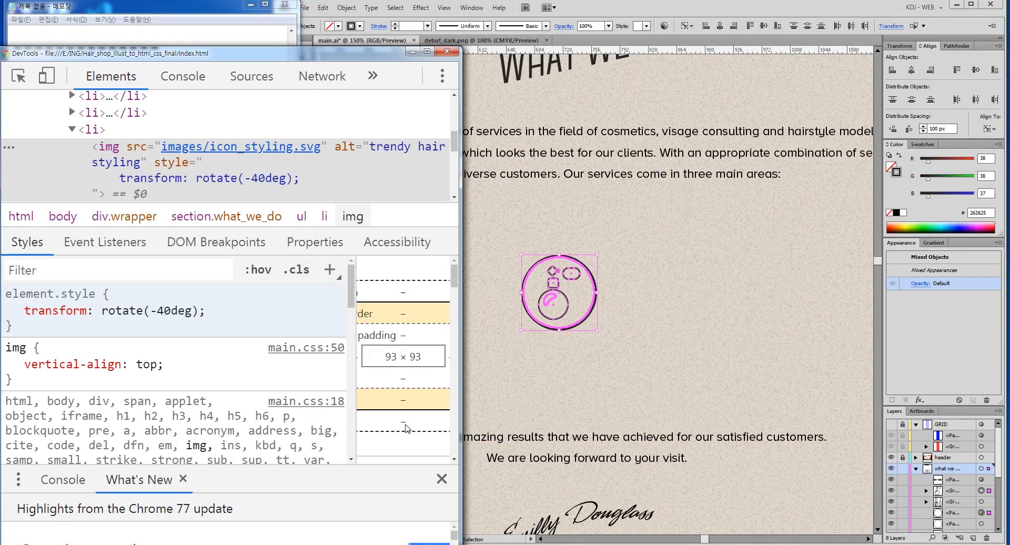
left_click(344, 543)
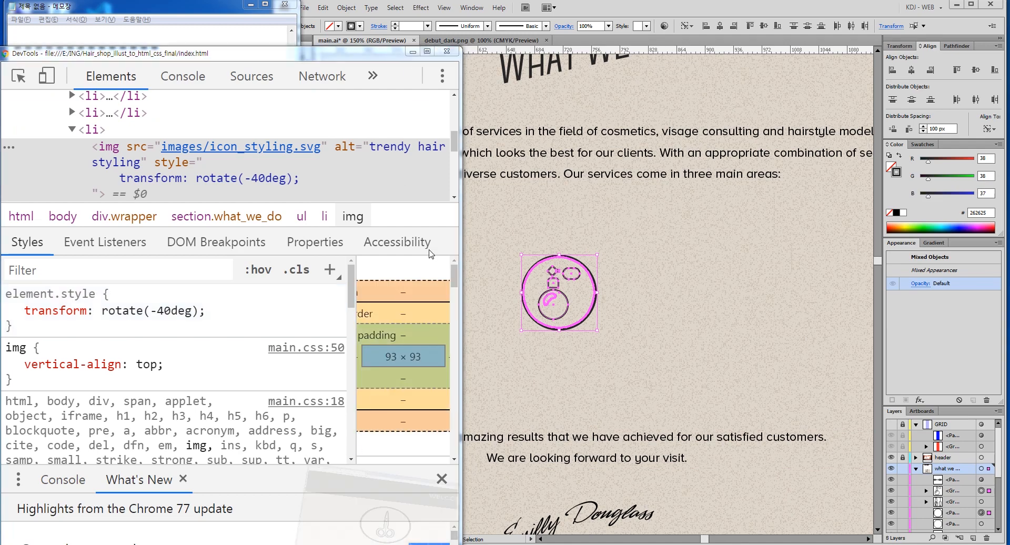
left_click_drag(789, 20, 392, 20)
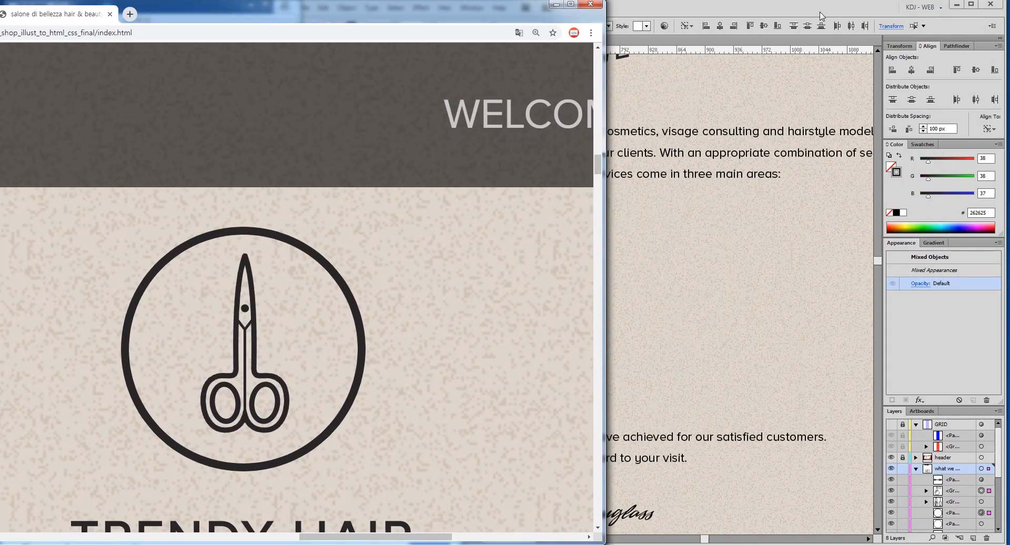
left_click(787, 12)
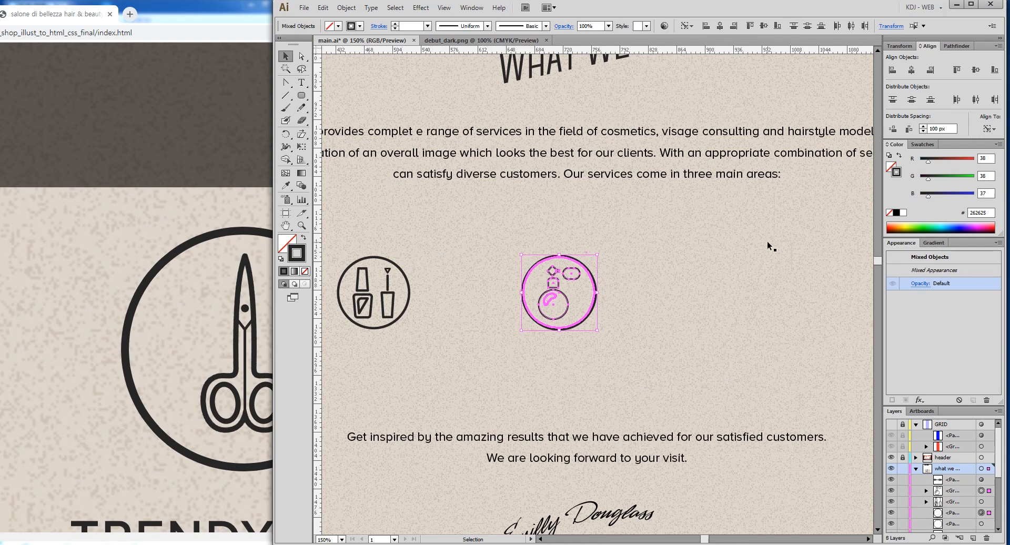
Duplicate the perfume bottle's outer ring horizontally into the empty third icon position
left_click(591, 272)
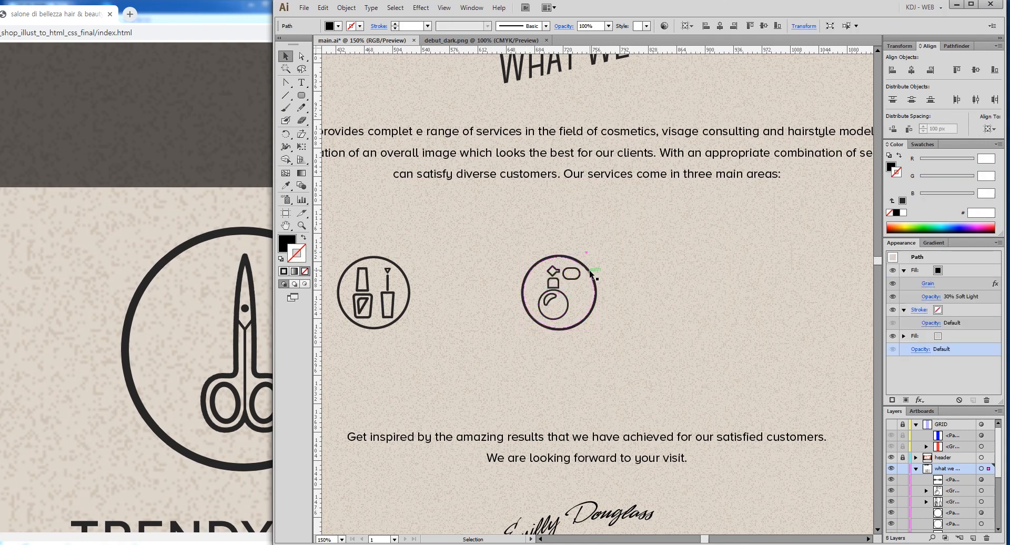
left_click(589, 272)
left_click_drag(590, 271, 770, 272)
left_click_drag(675, 222, 803, 364)
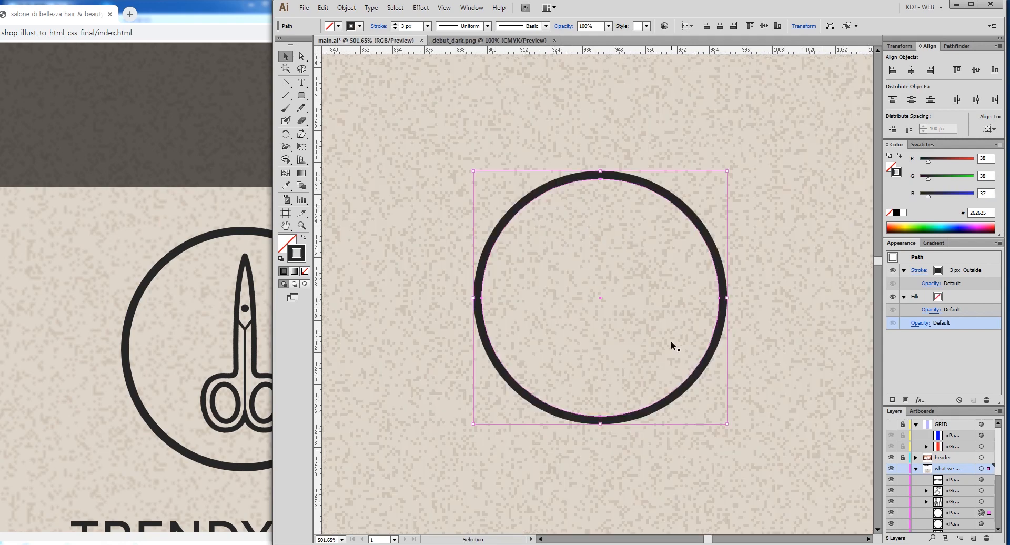
left_click(614, 295, "ctrl")
mouse_move(791, 283)
left_mouse_down()
mouse_move(541, 280)
mouse_move(786, 293)
left_mouse_up()
left_click_drag(640, 296, 640, 321)
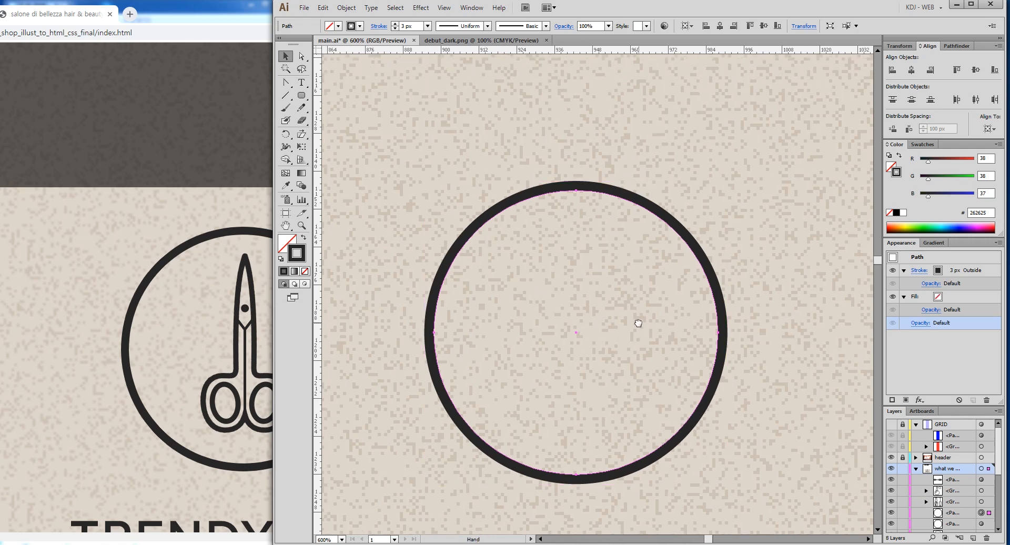
Activate the Pen tool and place a vertical ruler guide through the centre of the new empty ring
left_click(292, 85)
left_click_drag(293, 86, 321, 82)
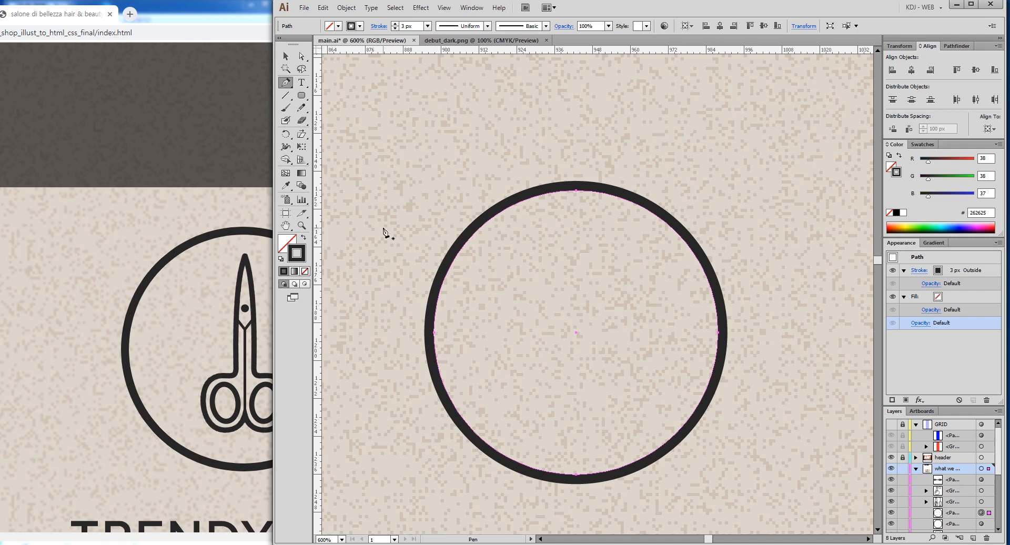
left_click_drag(320, 269, 577, 275)
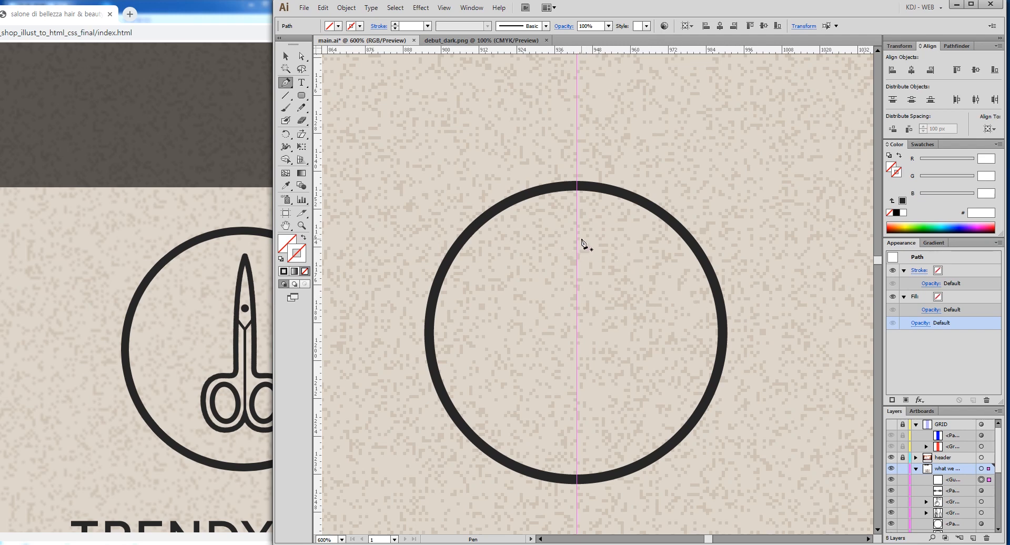
Draw the left half of the scissors outline with the Pen tool, from the blade tip on the guide around the handle loop back to the guide
left_click_drag(576, 238, 563, 412)
left_click(552, 367)
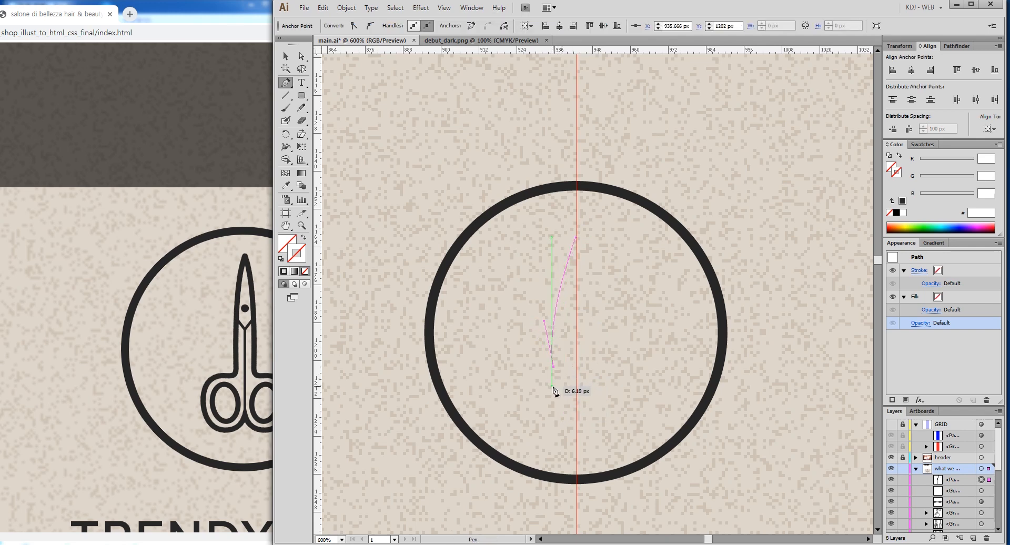
left_click(543, 377)
left_click_drag(524, 372, 525, 374)
left_click_drag(531, 417, 543, 431)
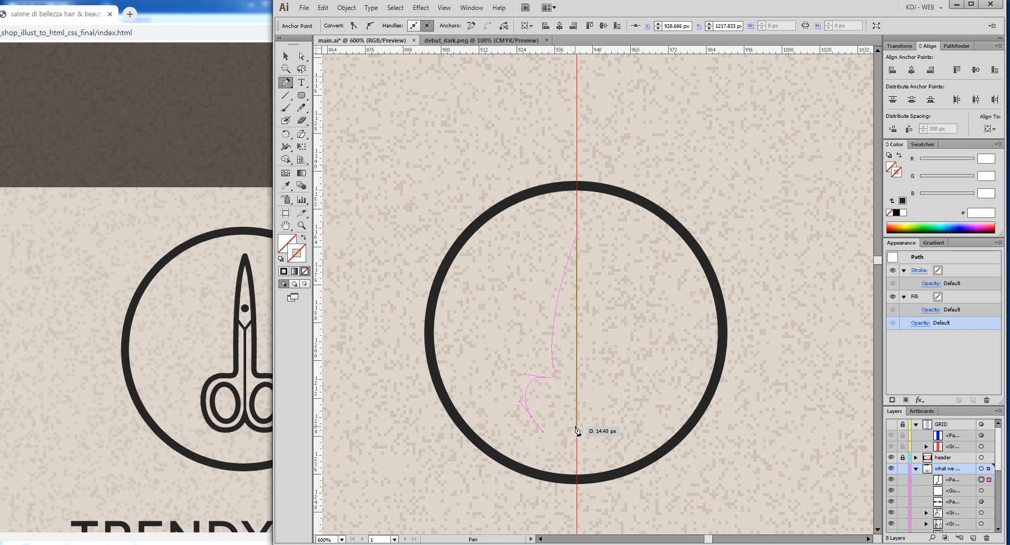
left_click_drag(575, 427, 588, 408)
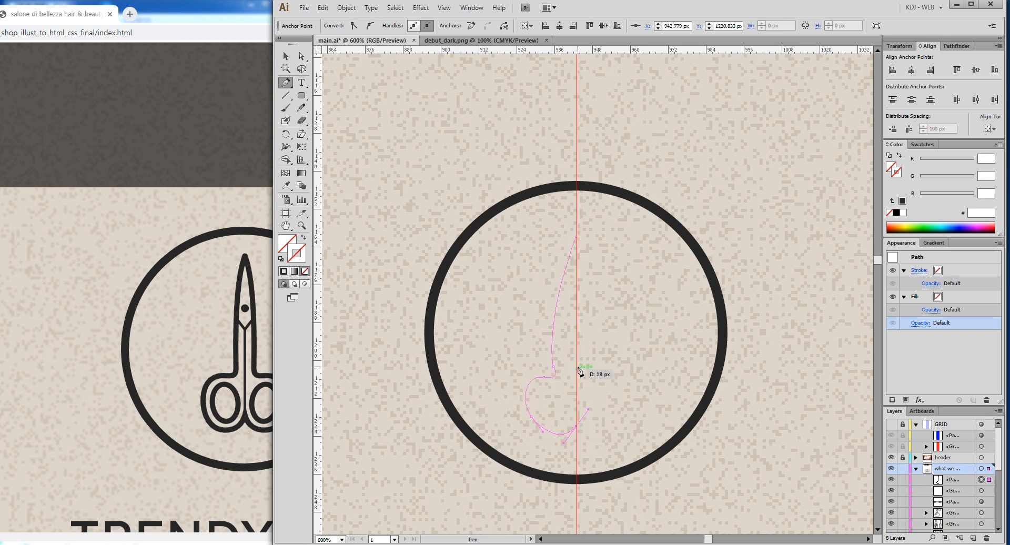
Apply the outer ring's dark 3 px stroke to the half-scissors path with the Eyedropper
double_click(297, 253)
left_click(731, 232)
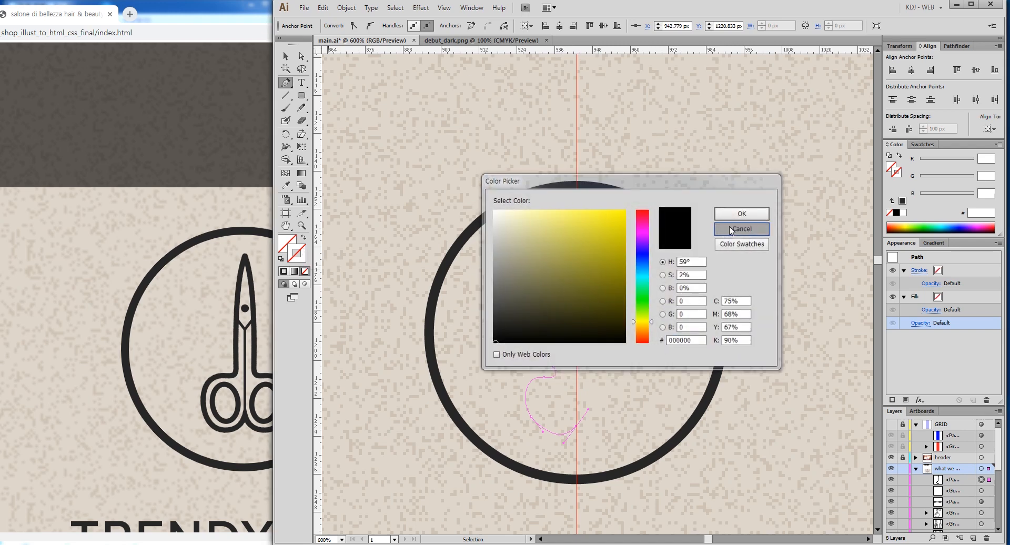
left_click(287, 57)
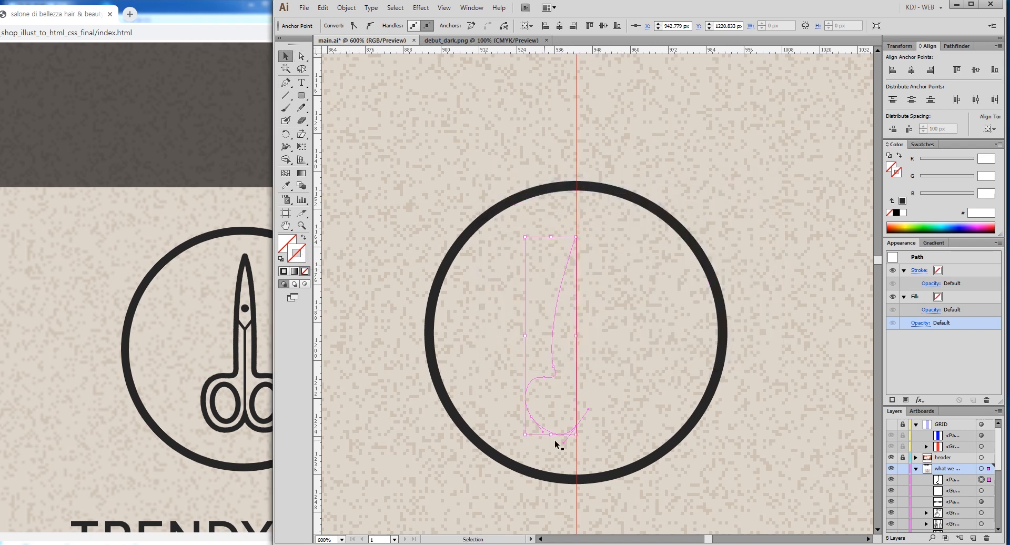
key("ctrl+minus")
key("ctrl+minus")
key("ctrl+minus")
key("ctrl+minus")
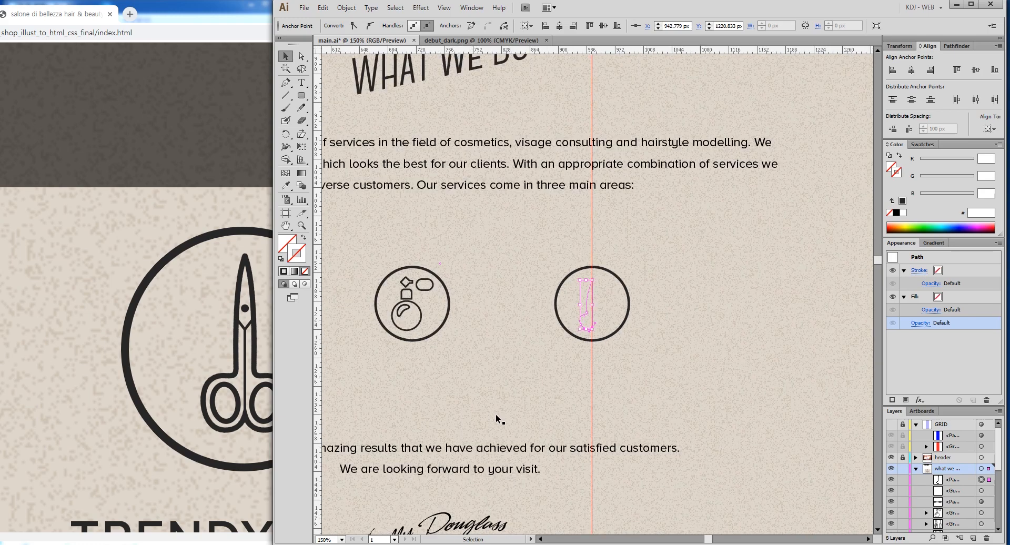
key("ctrl+plus")
key("ctrl+plus")
key("ctrl+plus")
key("ctrl+plus")
key("ctrl+plus")
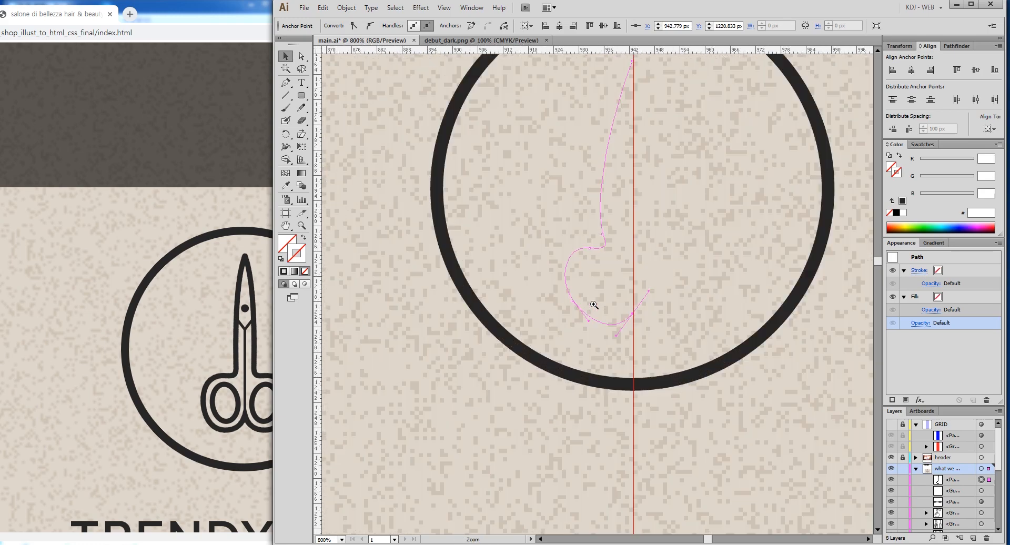
left_click_drag(660, 163, 607, 287)
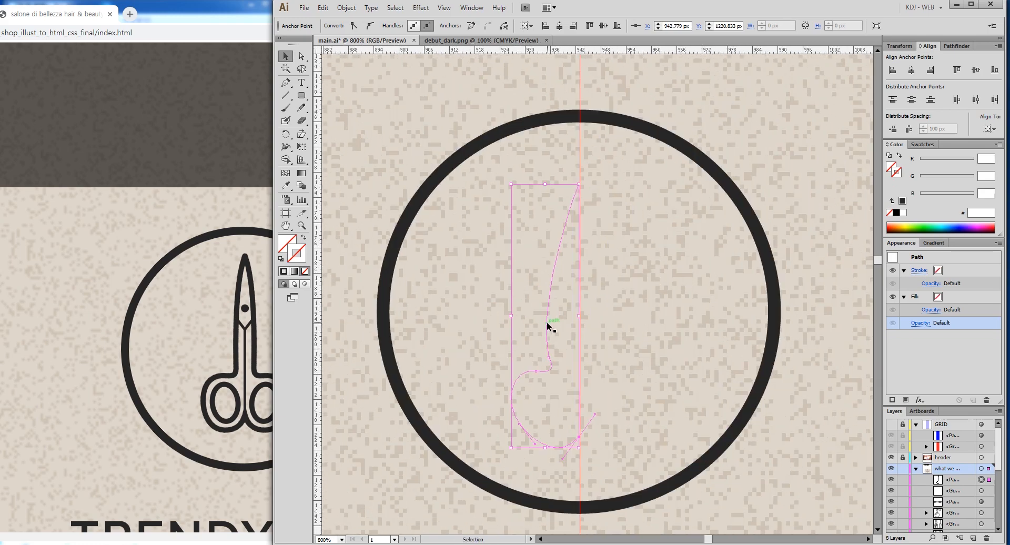
key("i")
left_click(391, 258)
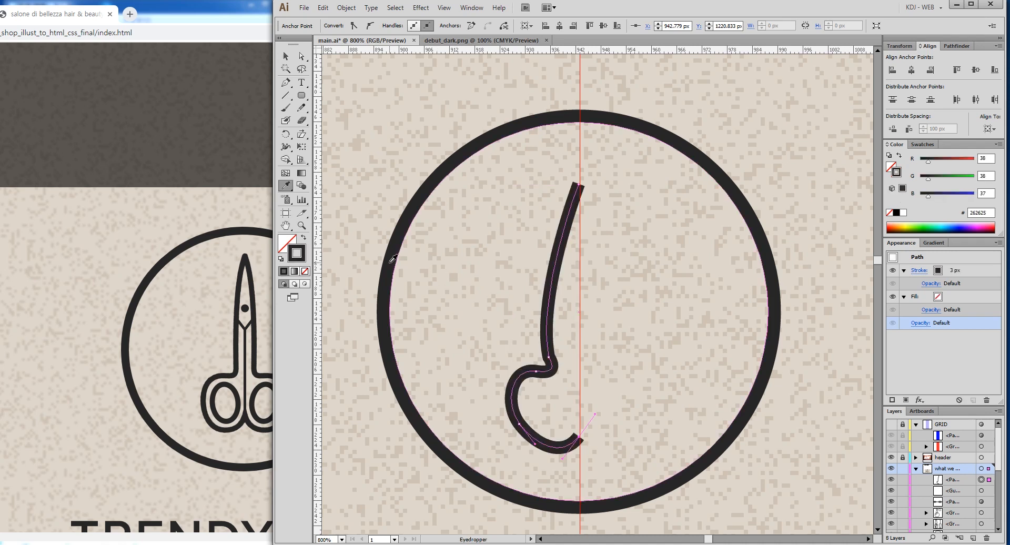
key("v")
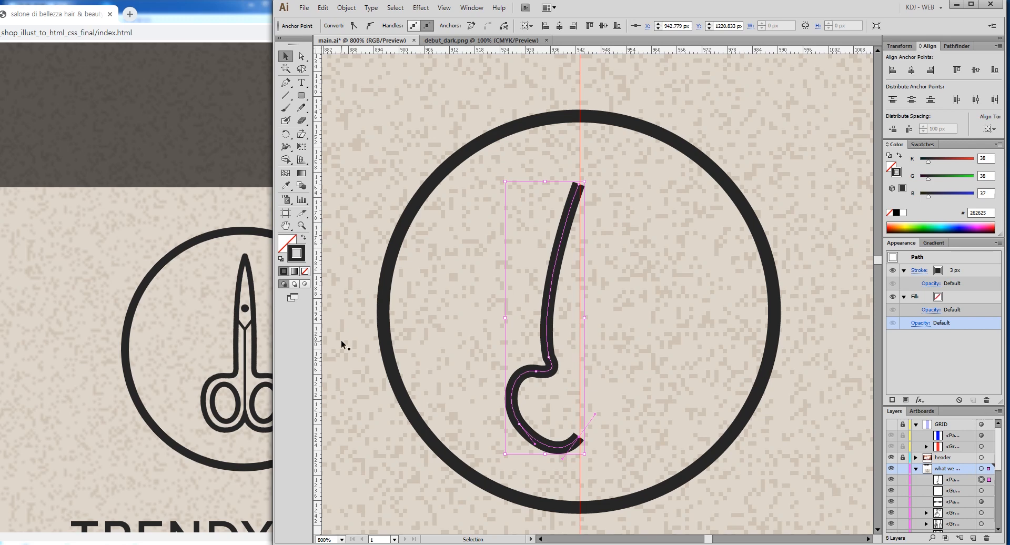
Draw an upright ellipse for the finger hole inside the handle loop, and tilt and position it to follow the loop
left_click_drag(301, 95, 347, 122)
left_click_drag(527, 386, 557, 438)
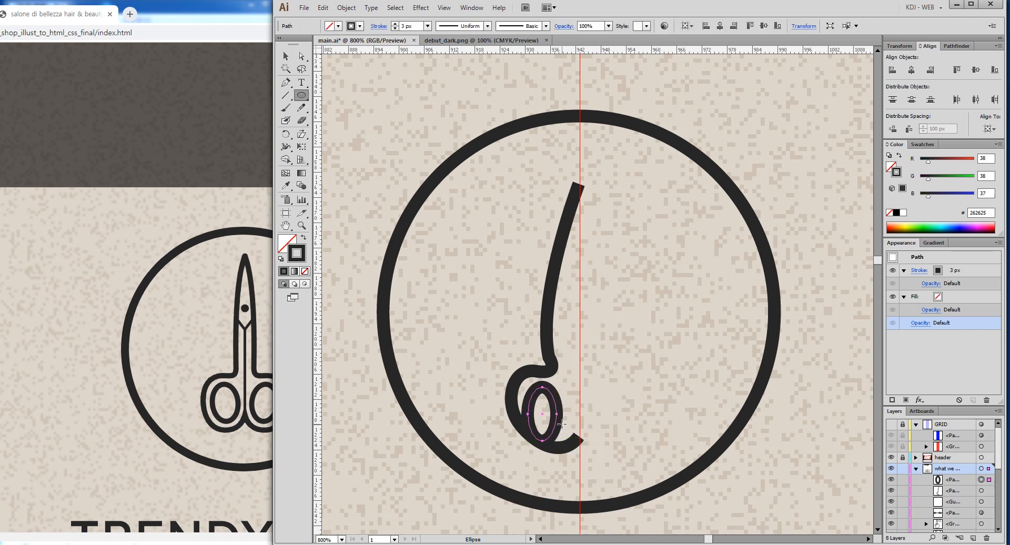
key("v")
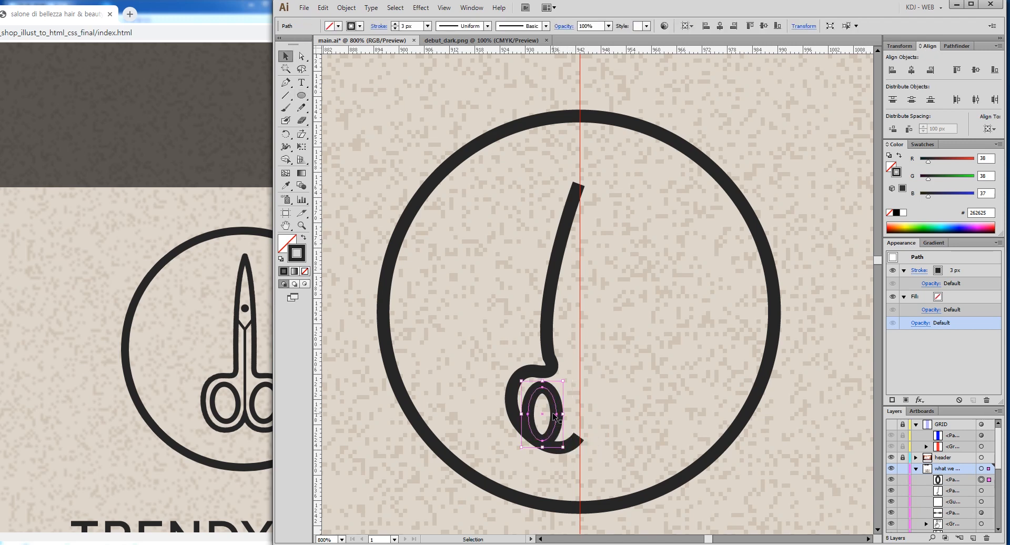
left_click_drag(564, 452, 591, 443)
left_click_drag(547, 400, 555, 392)
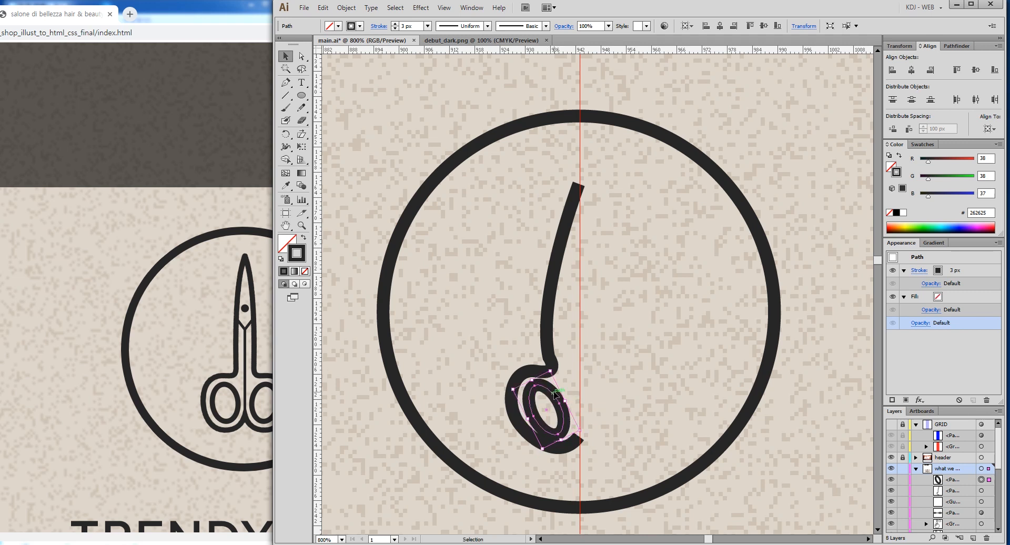
Set the stroke weight of both the half-scissors outline and the finger-hole ellipse to 2 px
left_click(547, 322, "shift")
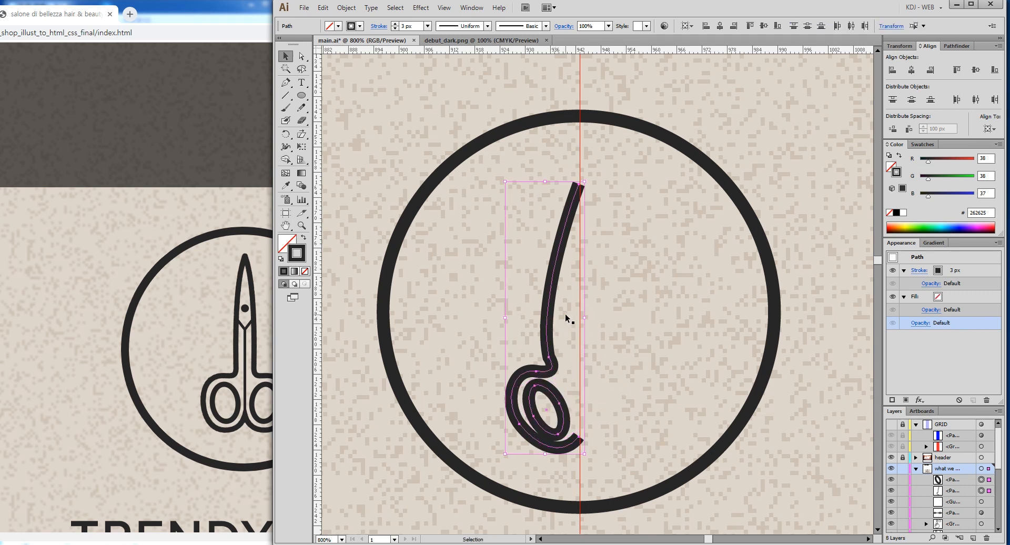
left_click(395, 28)
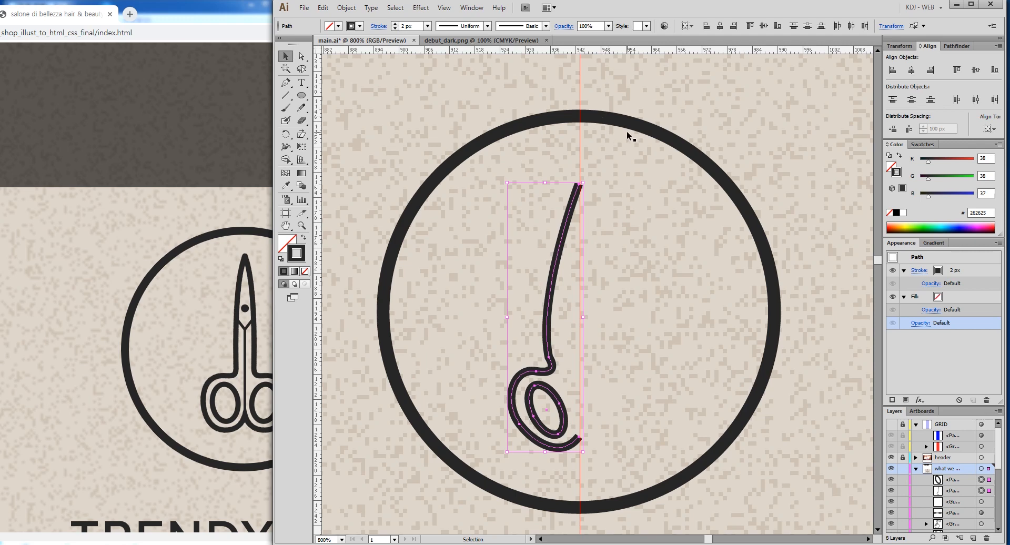
left_click(401, 106)
Nudge the finger-hole ellipse slightly and tilt it further so it follows the slant of the handle loop
left_click_drag(556, 398, 557, 398)
key("Left")
key("Down")
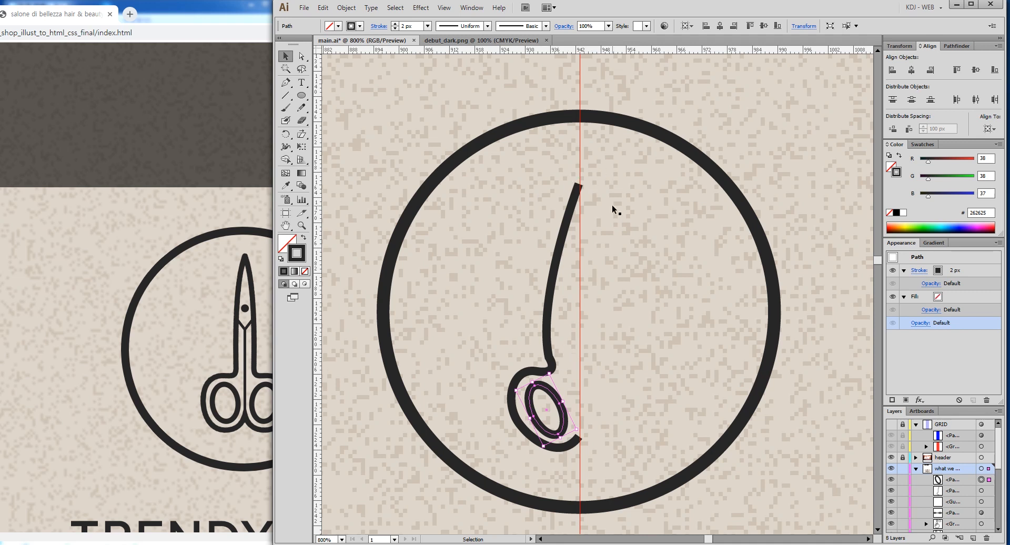
left_click(509, 505)
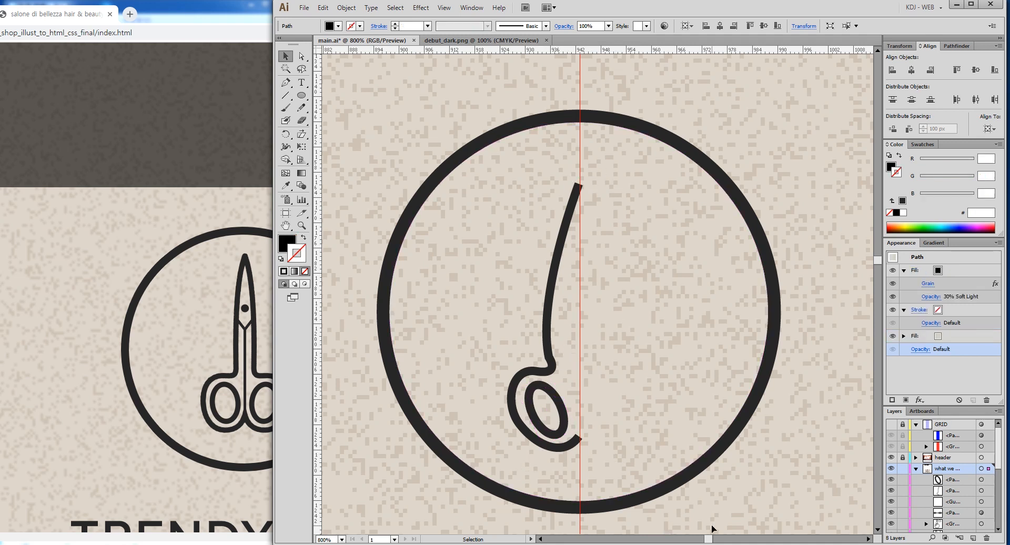
left_click(561, 402)
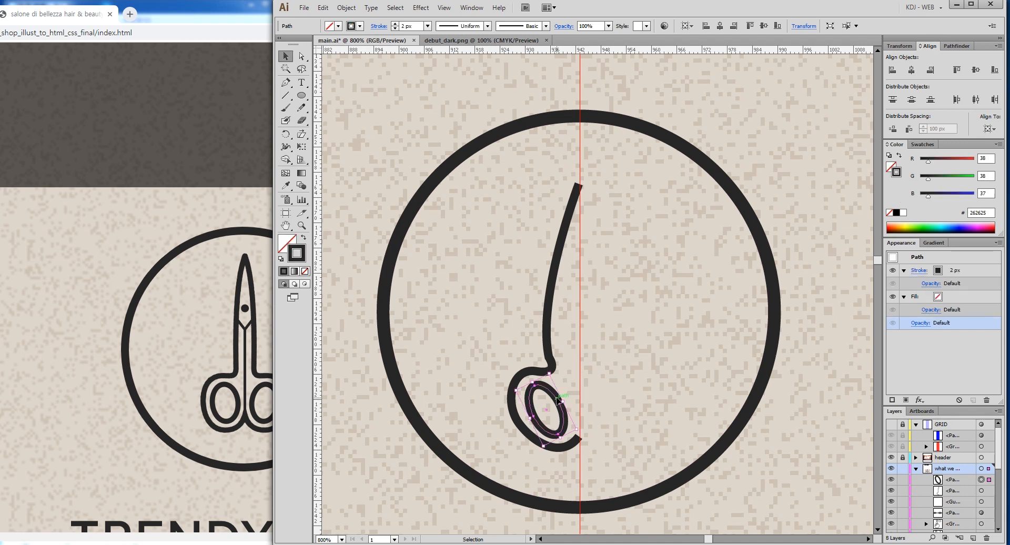
left_click(587, 417)
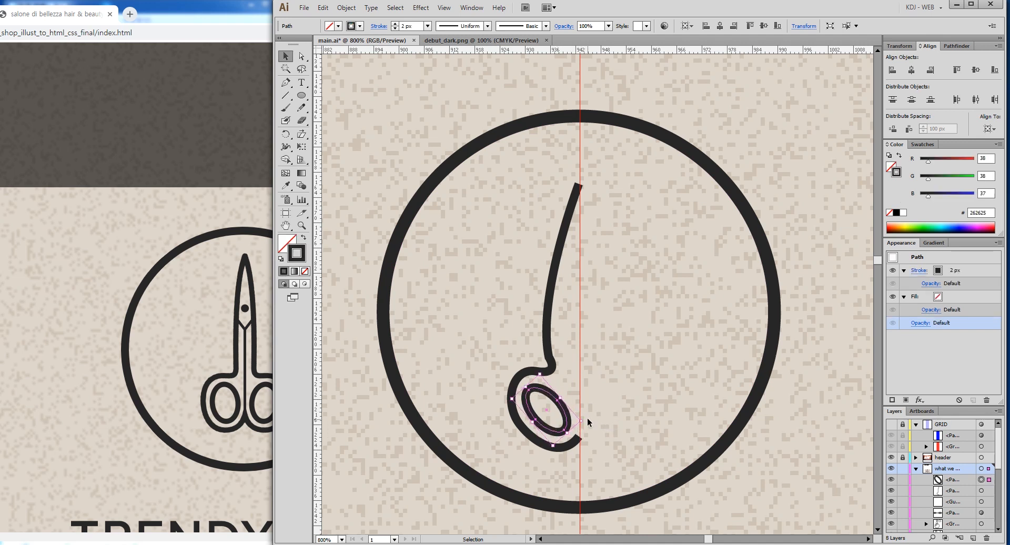
Reshape the lower curve of the handle loop by adjusting its lower outer anchor point with Direct Selection
left_click(560, 448)
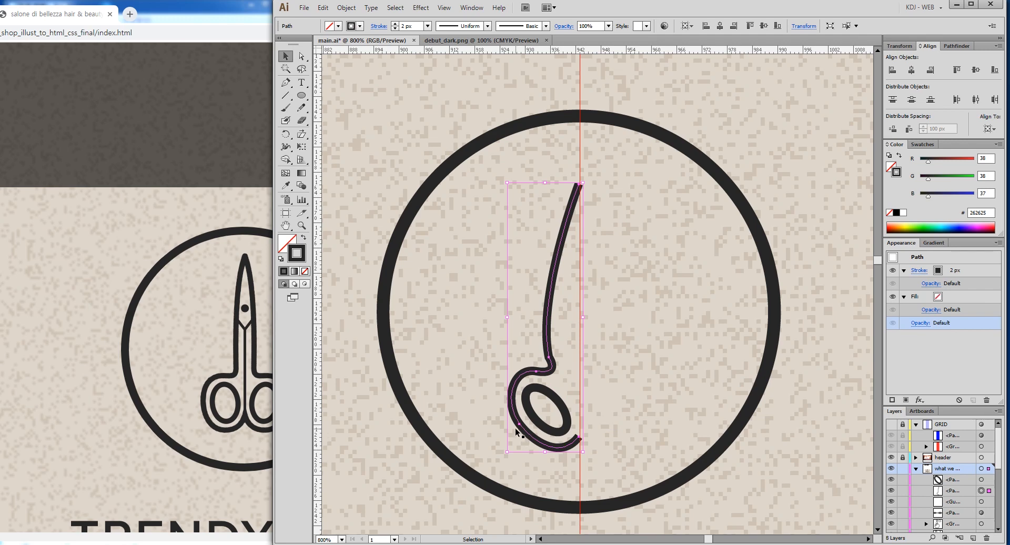
left_click(301, 56)
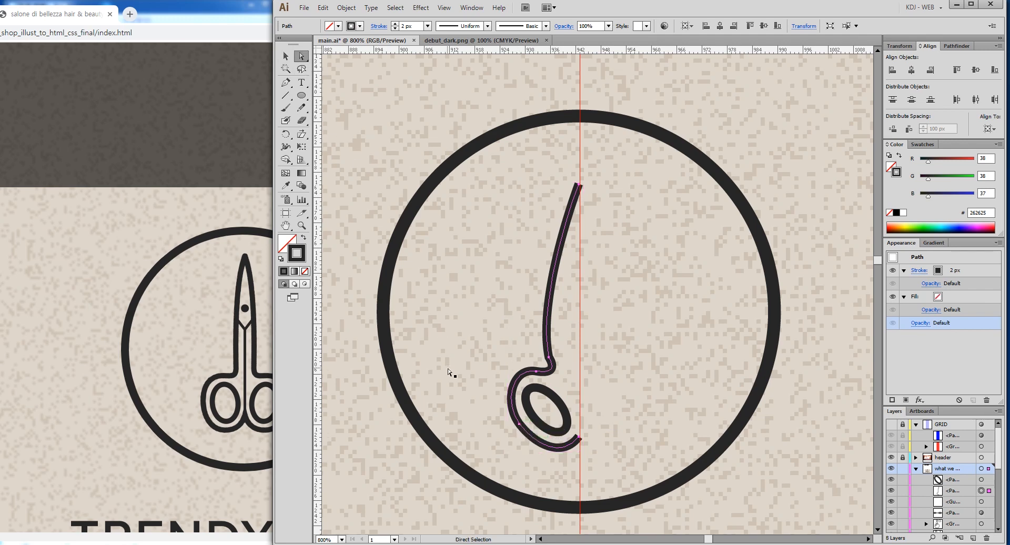
left_click(512, 424)
left_click(520, 424)
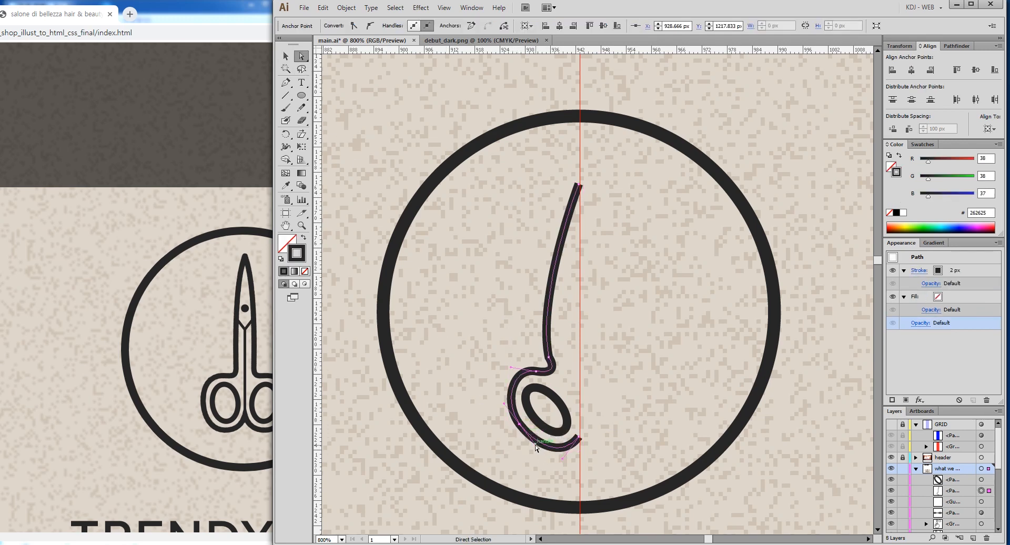
left_click_drag(537, 446, 559, 457)
Convert the anchor where the blade meets the handle into a smooth point, and extend its upper direction line to bow the blade outward
left_click(550, 355)
left_click(552, 362, "ctrl")
left_click_drag(642, 440, 705, 356)
left_click_drag(713, 191, 669, 291)
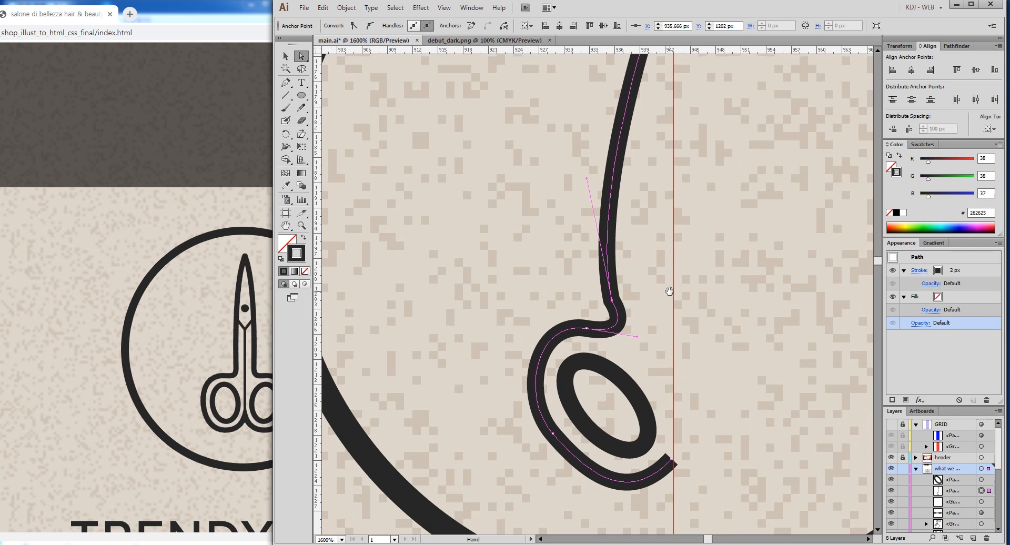
left_click(611, 301)
left_click(286, 83)
left_click(355, 120)
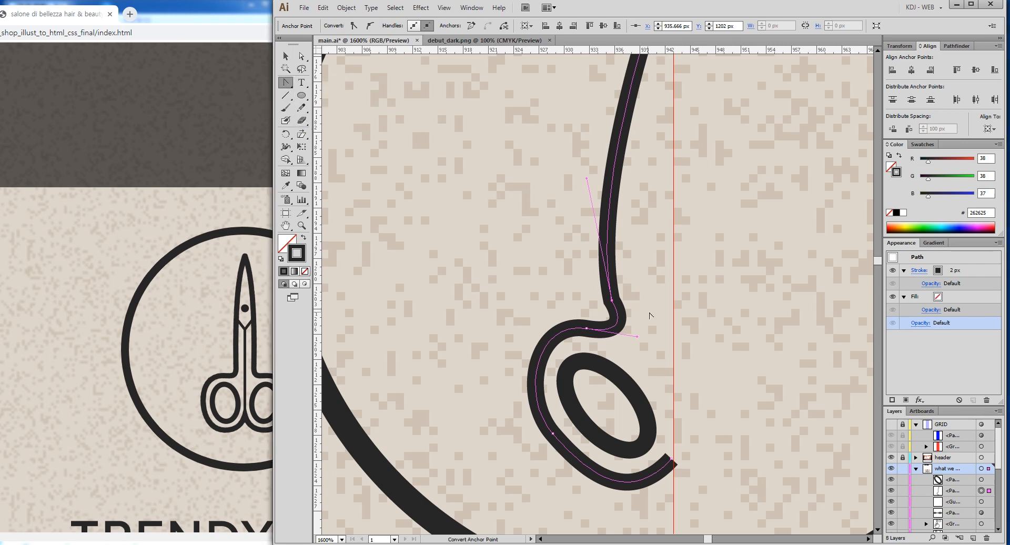
left_click_drag(612, 300, 622, 317)
key("a")
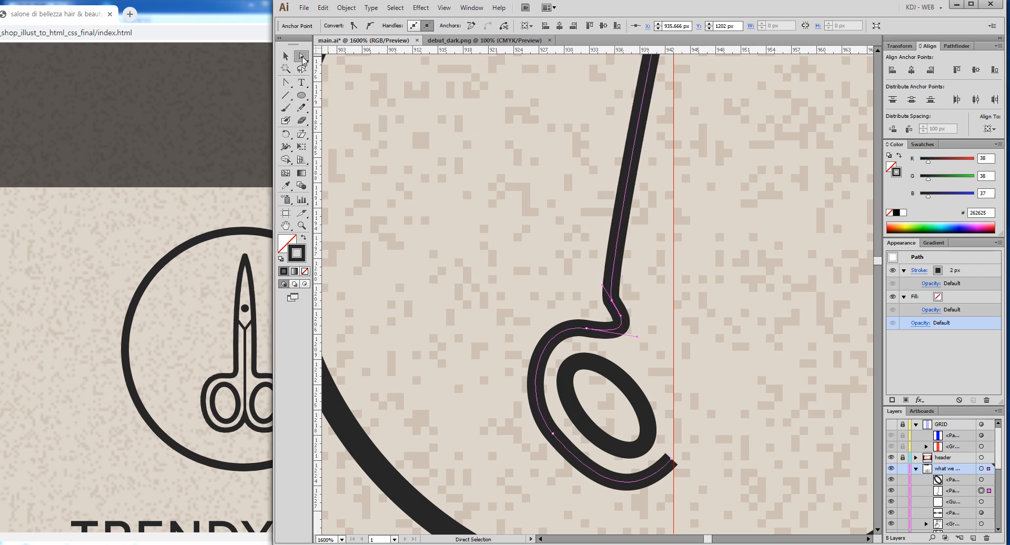
scroll(663, 256, "up", 3)
mouse_move(602, 362)
left_mouse_down()
mouse_move(594, 323)
mouse_move(561, 292)
left_mouse_up()
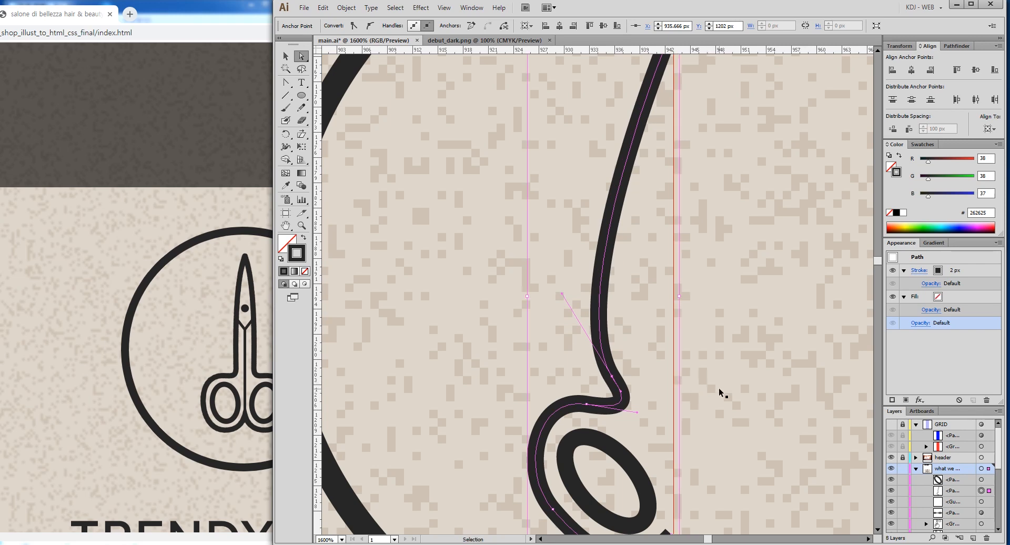
key("ctrl+minus")
key("ctrl+minus")
left_click(285, 56)
left_click(405, 94)
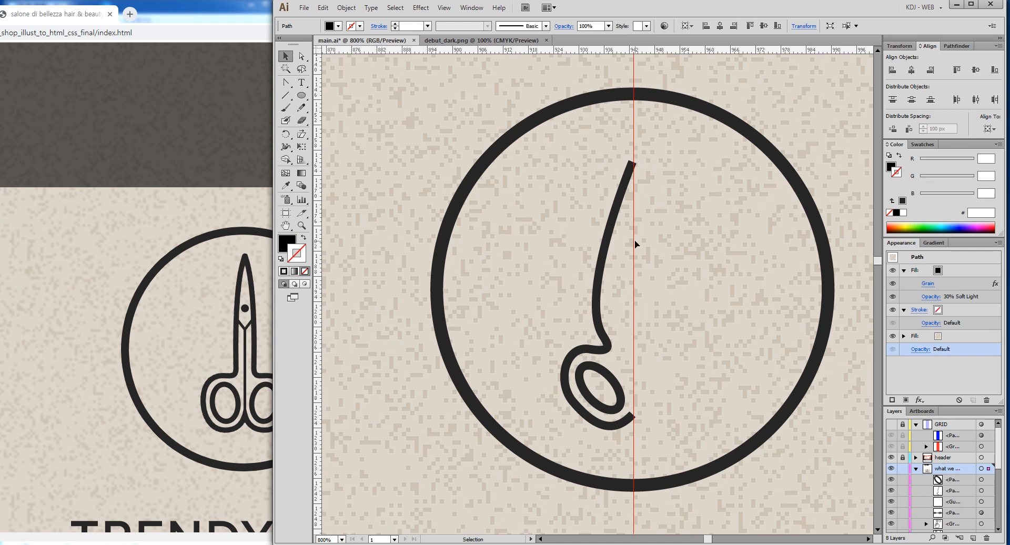
mouse_move(638, 158)
left_mouse_down()
mouse_move(637, 448)
mouse_move(662, 452)
mouse_move(712, 437)
mouse_move(732, 159)
mouse_move(636, 161)
mouse_move(675, 301)
mouse_move(658, 347)
mouse_move(678, 394)
mouse_move(646, 417)
mouse_move(661, 371)
mouse_move(649, 396)
mouse_move(683, 389)
mouse_move(666, 363)
left_mouse_up()
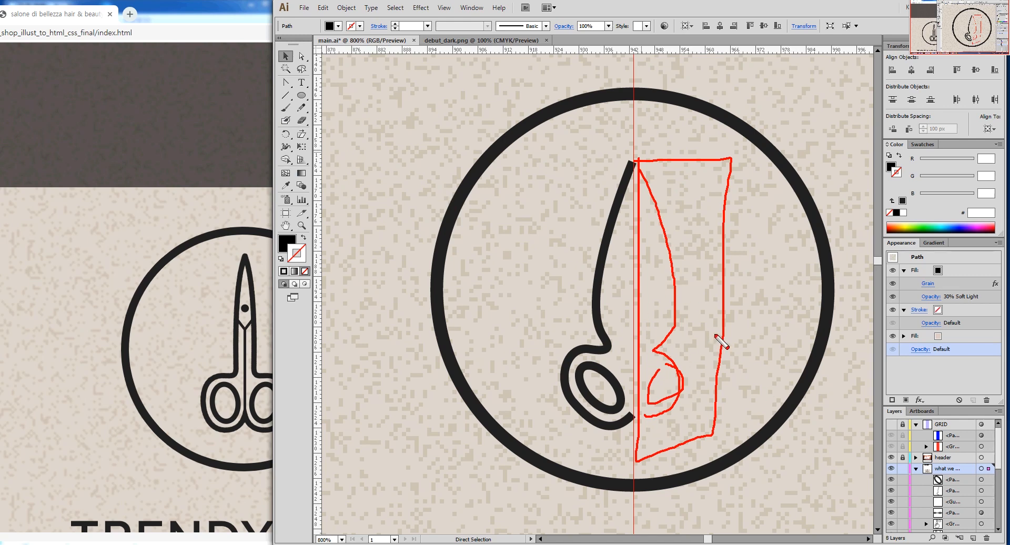
key("Escape")
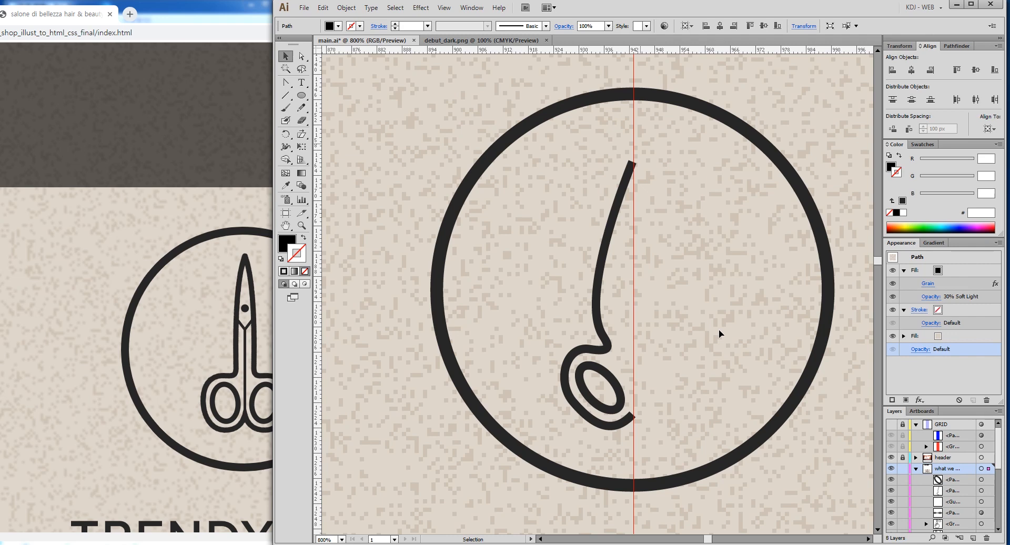
Shift the lower outer anchor point of the handle loop slightly downward with Direct Selection
left_click(302, 56)
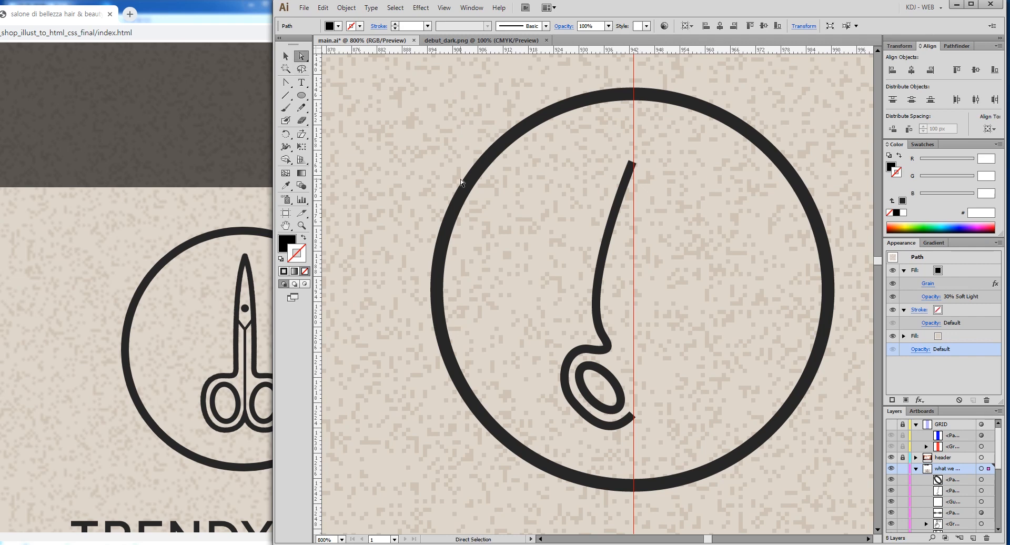
left_click(580, 411)
left_click_drag(574, 404, 573, 411)
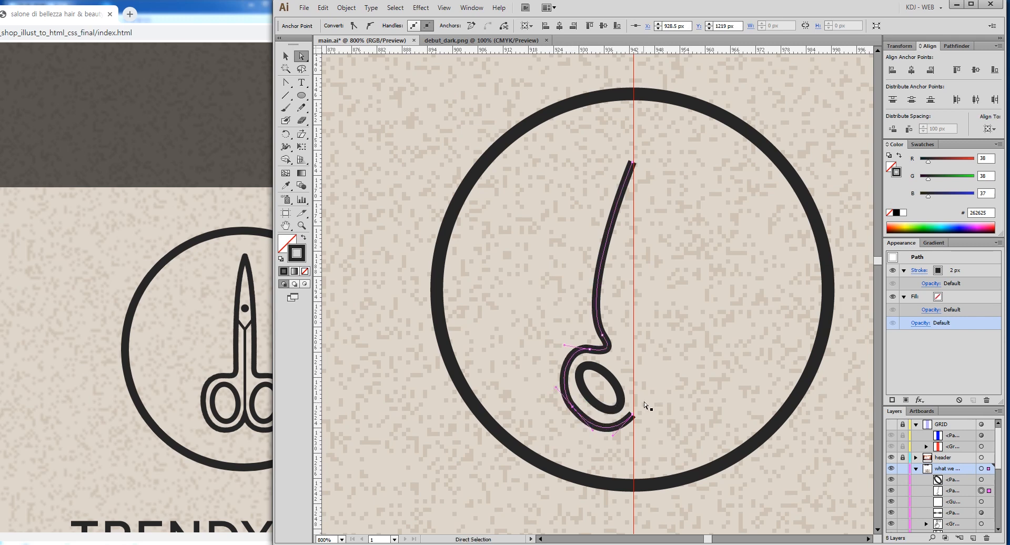
Scale the finger-hole ellipse down slightly so it leaves a wider gap inside the handle loop
left_click(587, 394)
left_click(590, 401)
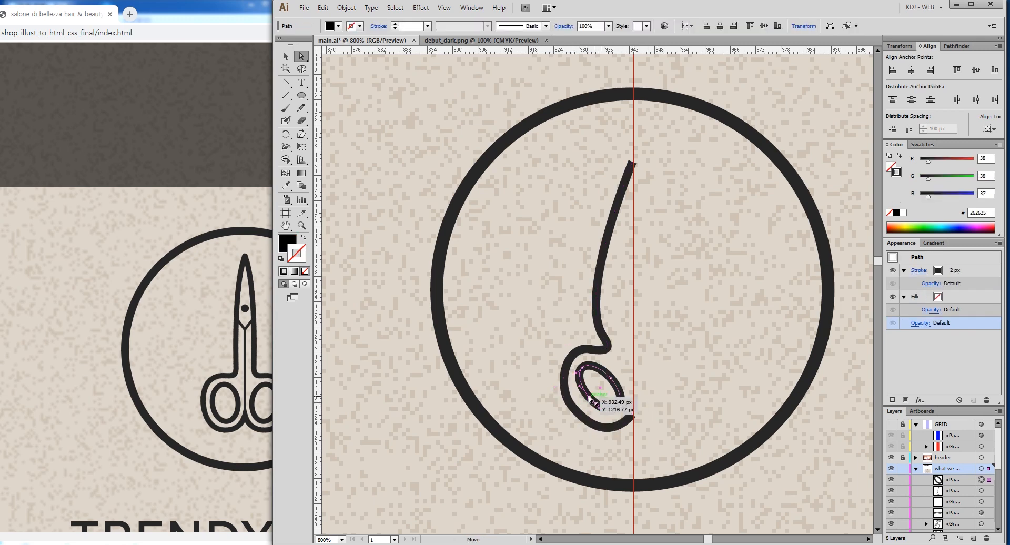
left_click(286, 55)
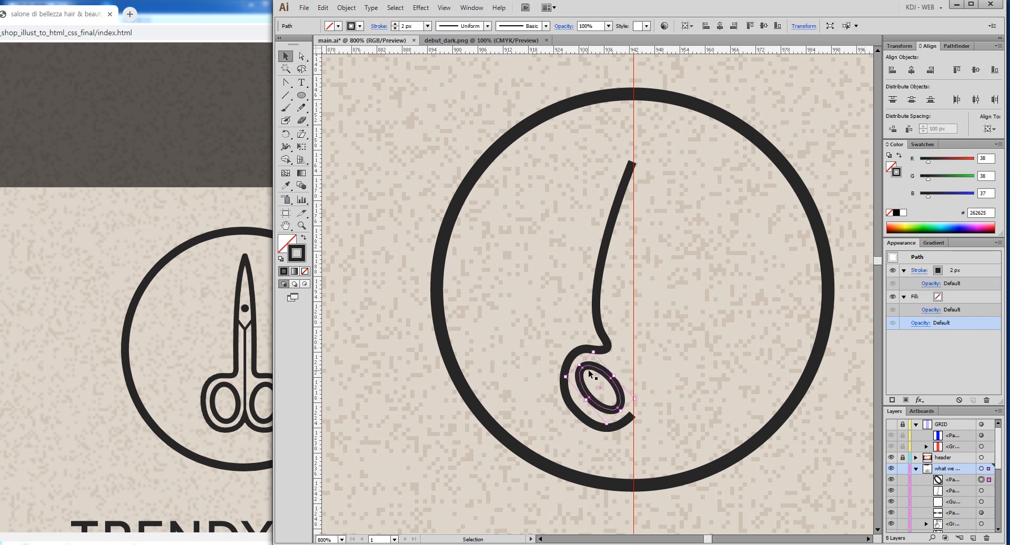
left_click_drag(579, 364, 584, 370)
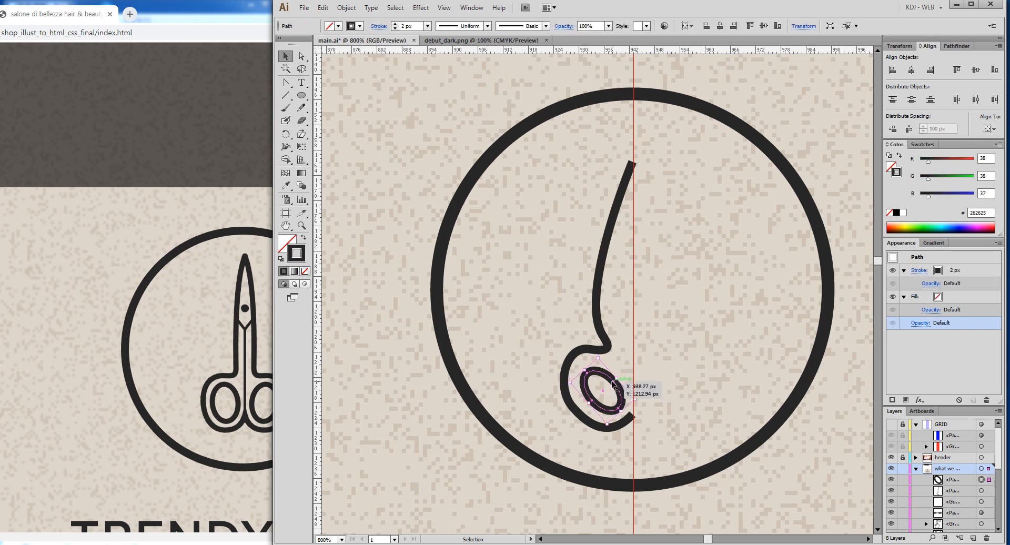
left_click(542, 415)
Widen the outer side of the handle loop by pulling the upper direction line of its lower anchor point outward
left_click(568, 397)
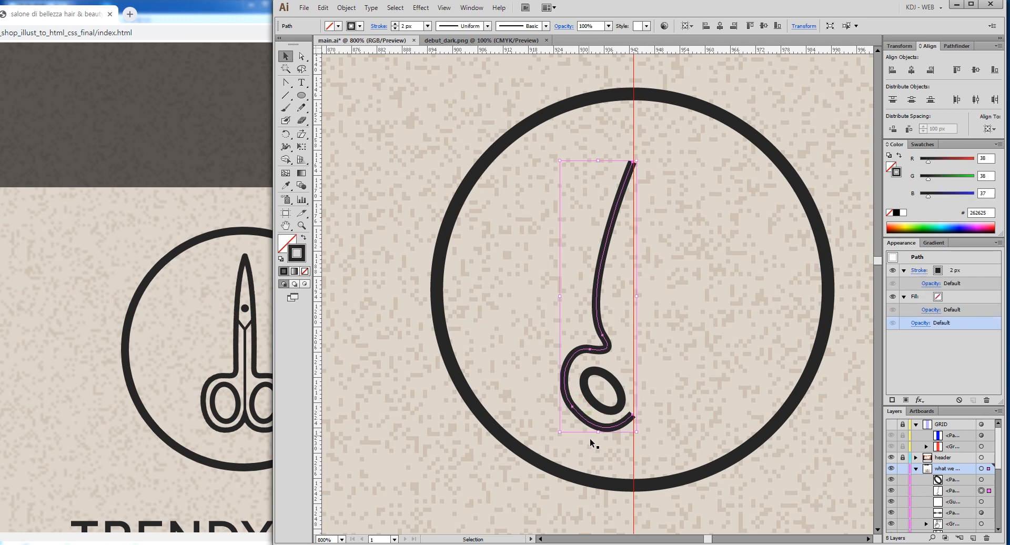
left_click(301, 56)
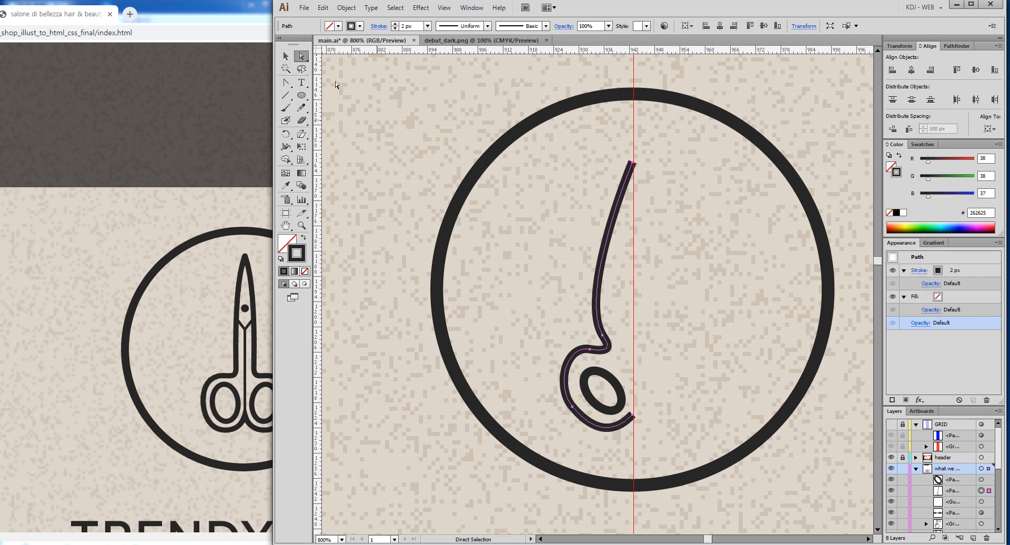
left_click(571, 406)
left_click_drag(556, 388, 549, 381)
left_click(665, 353)
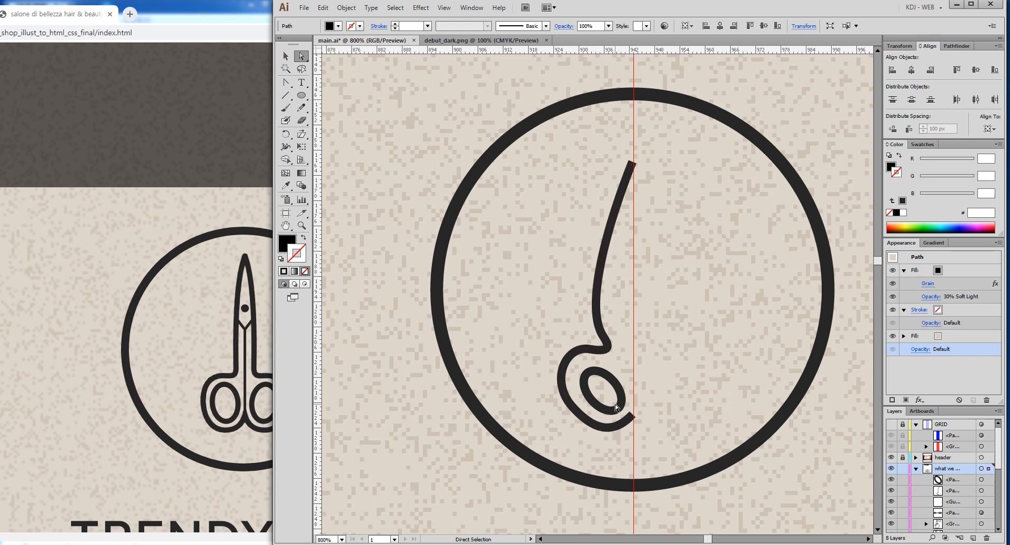
Select the half-scissors outline together with its finger-hole ellipse
left_click(602, 259)
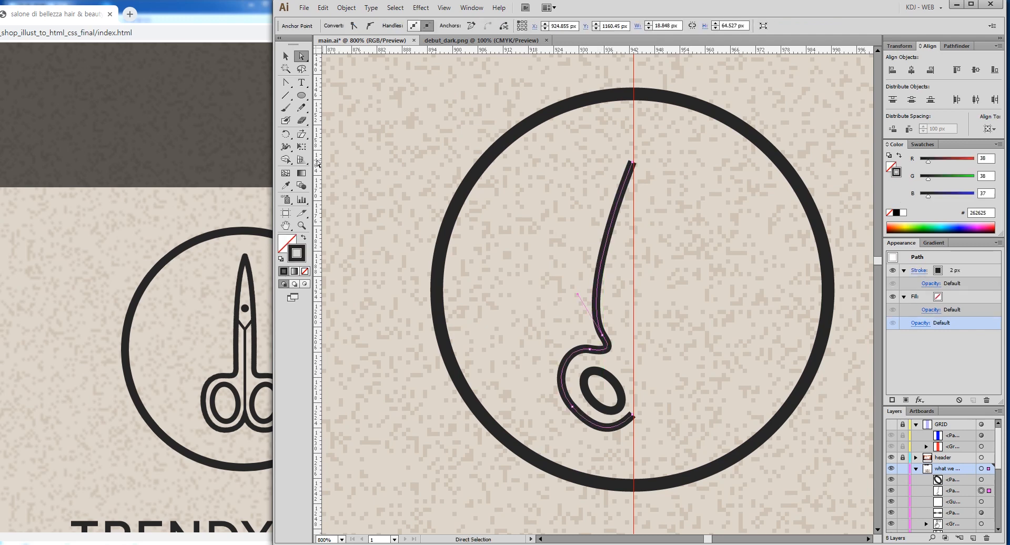
left_click(286, 56)
left_click(629, 274)
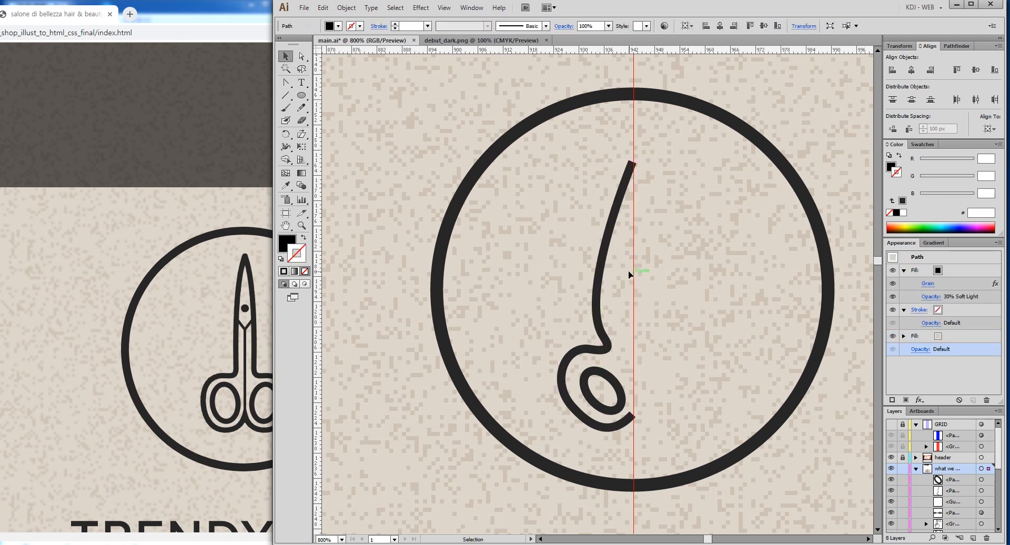
left_click(599, 259)
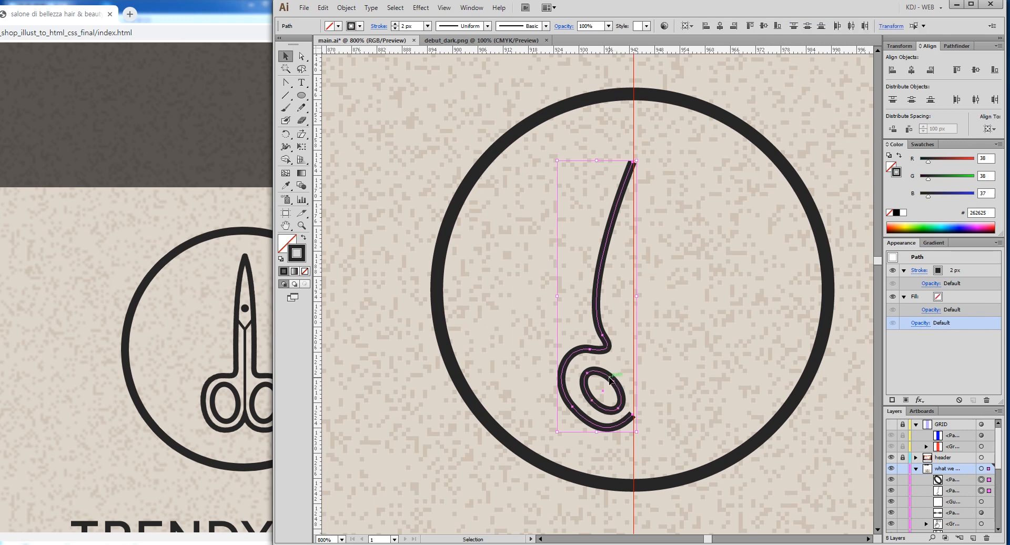
key("ctrl+2")
left_click_drag(629, 284, 636, 293)
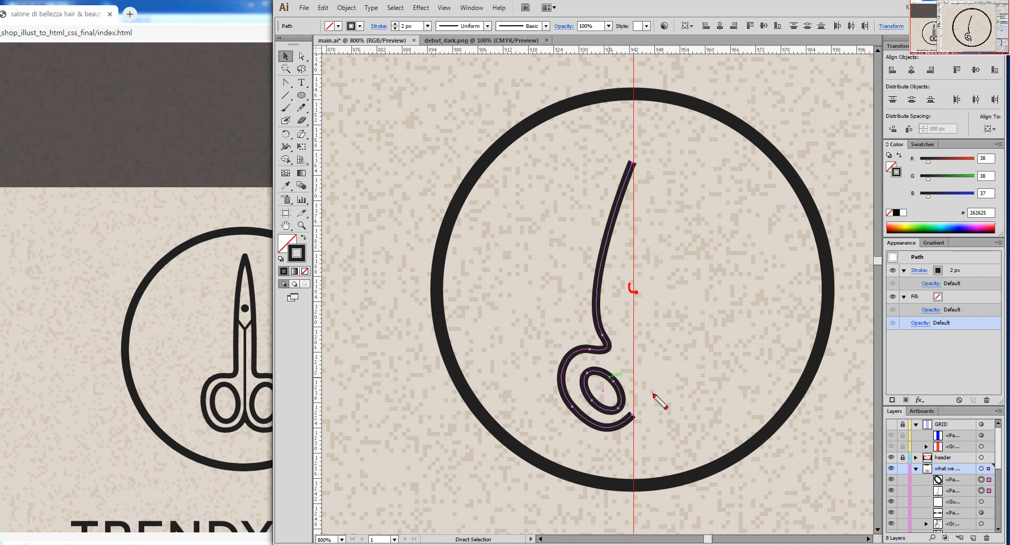
key("Escape")
Activate the Reflect tool for the selected outline and ellipse
left_click(285, 56)
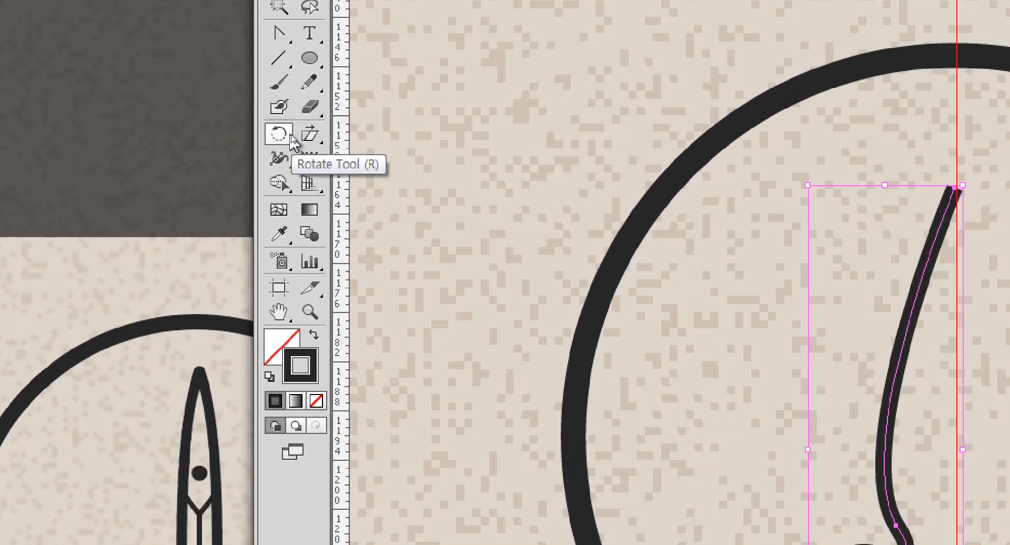
left_click(284, 135)
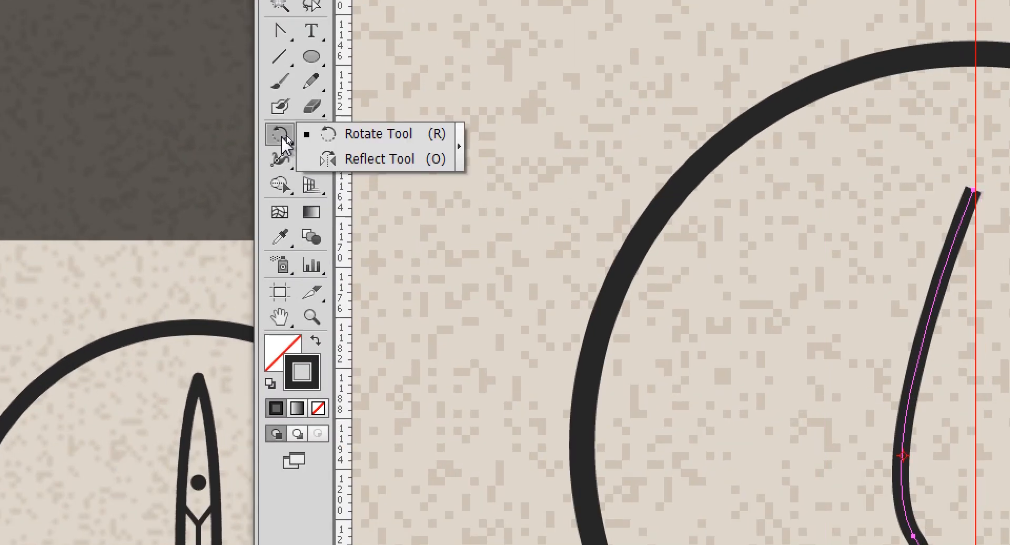
left_click(377, 158)
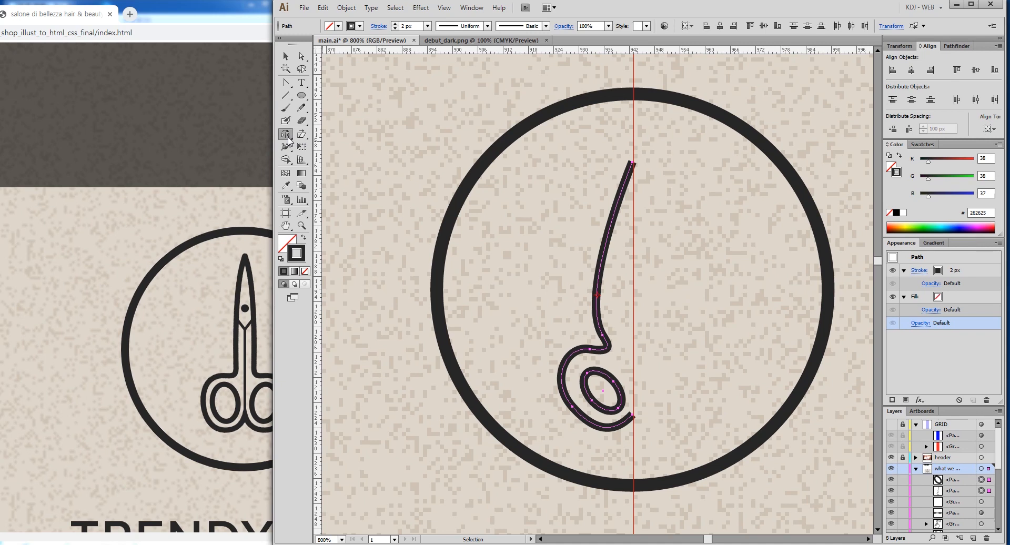
left_click(286, 135)
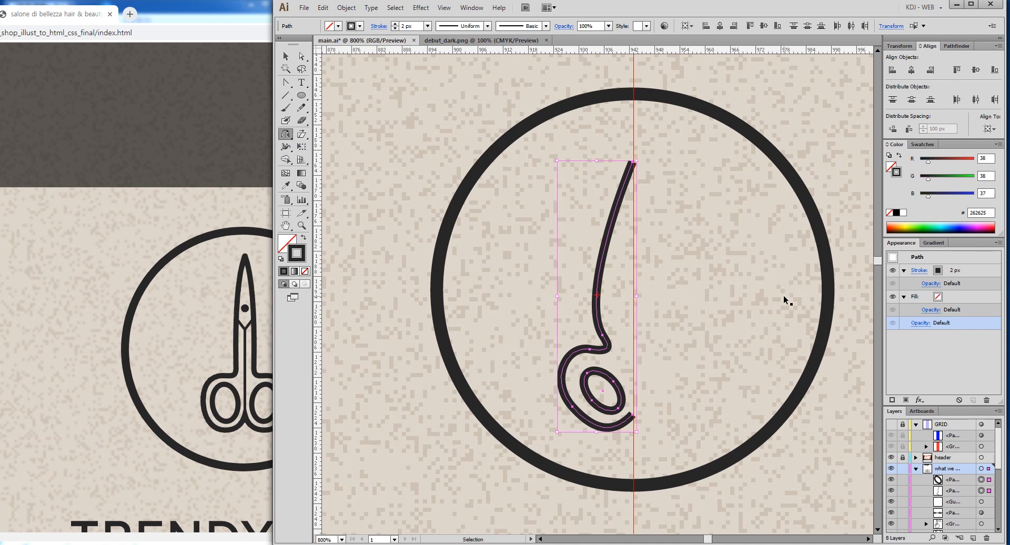
key("ctrl+2")
mouse_move(586, 288)
left_mouse_down()
mouse_move(604, 290)
mouse_move(604, 304)
left_mouse_up()
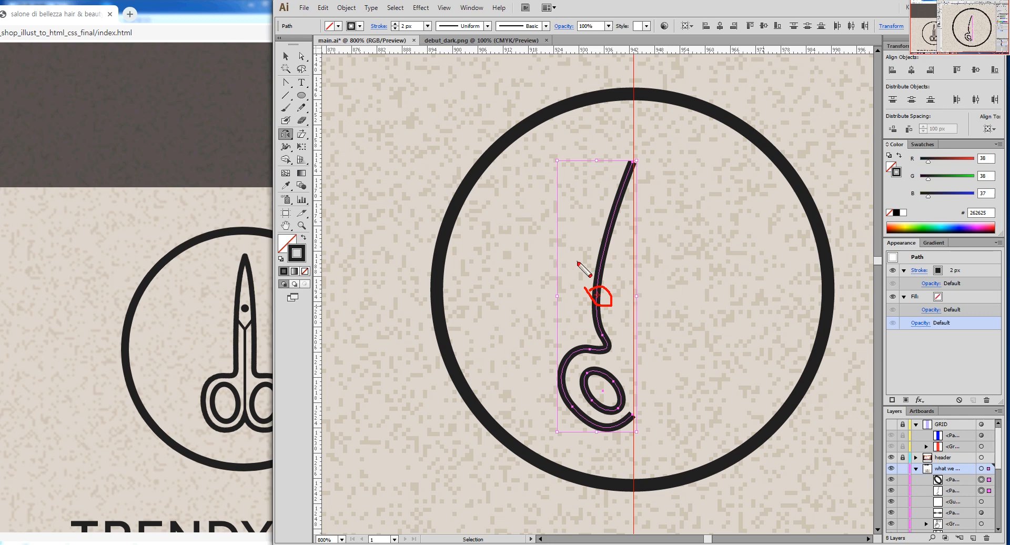
key("Escape")
Create a reflected copy of the selected scissors half using the Vertical axis at 90°, checking it with the preview
double_click(290, 138)
left_click_drag(640, 184, 400, 173)
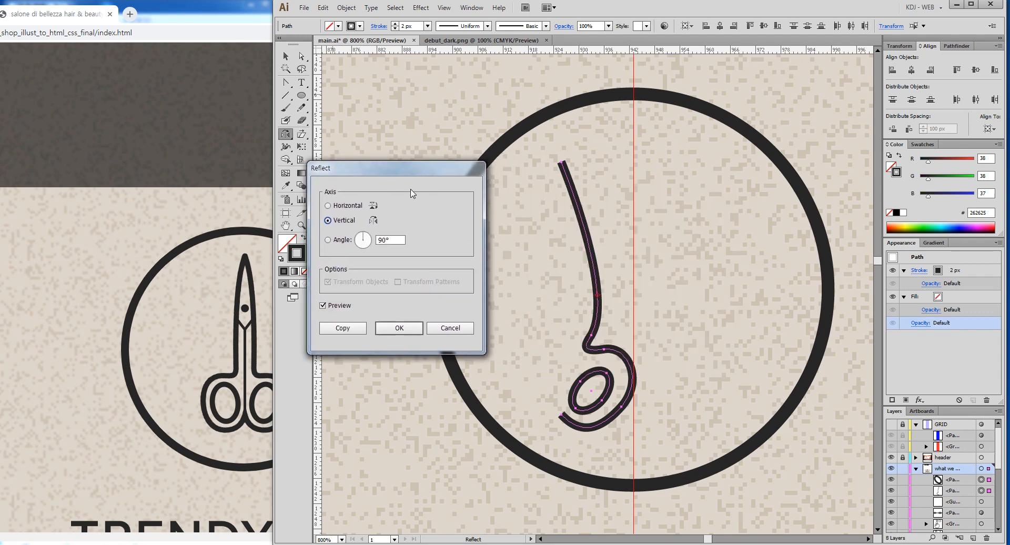
left_click(341, 308)
left_click(341, 308)
left_click(340, 309)
left_click(340, 309)
left_click(340, 328)
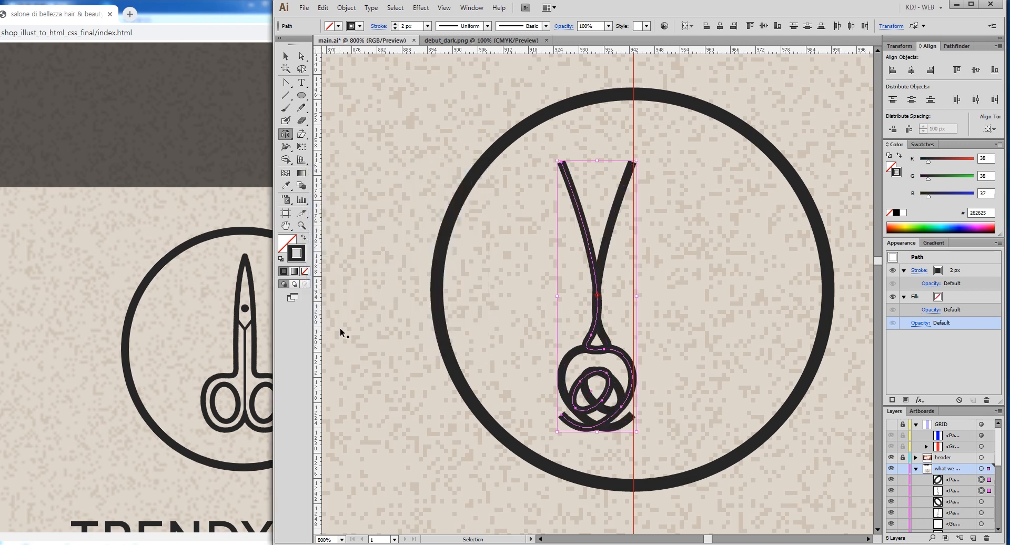
Undo the last reflected copy of the scissors half
key("ctrl+z")
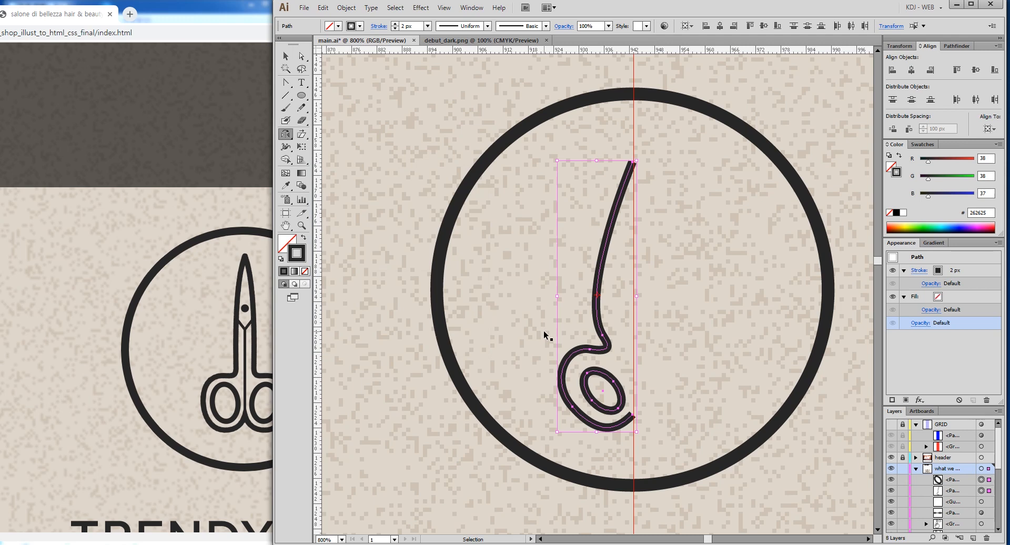
key("ctrl+2")
mouse_move(628, 290)
left_mouse_down()
mouse_move(635, 302)
mouse_move(629, 295)
left_mouse_up()
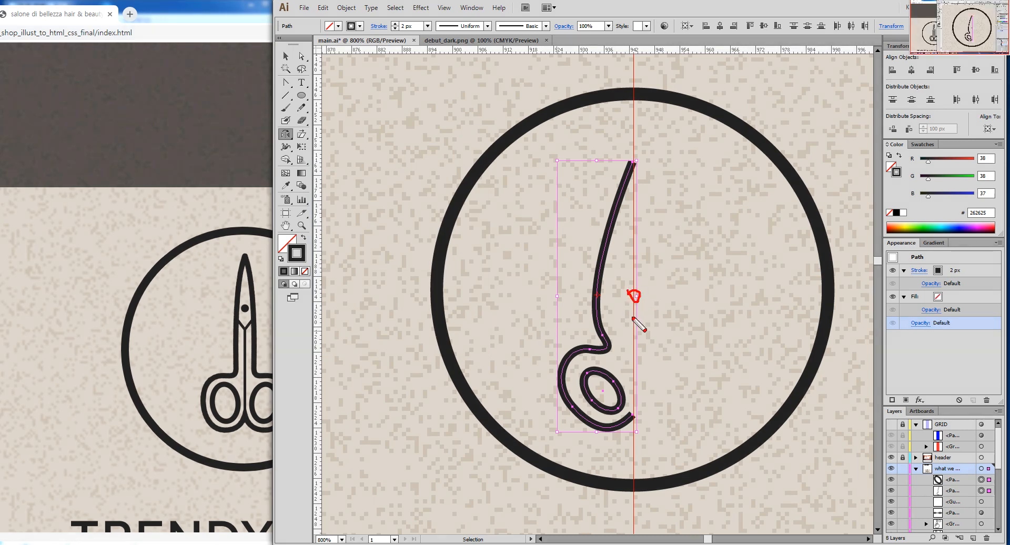
key("Escape")
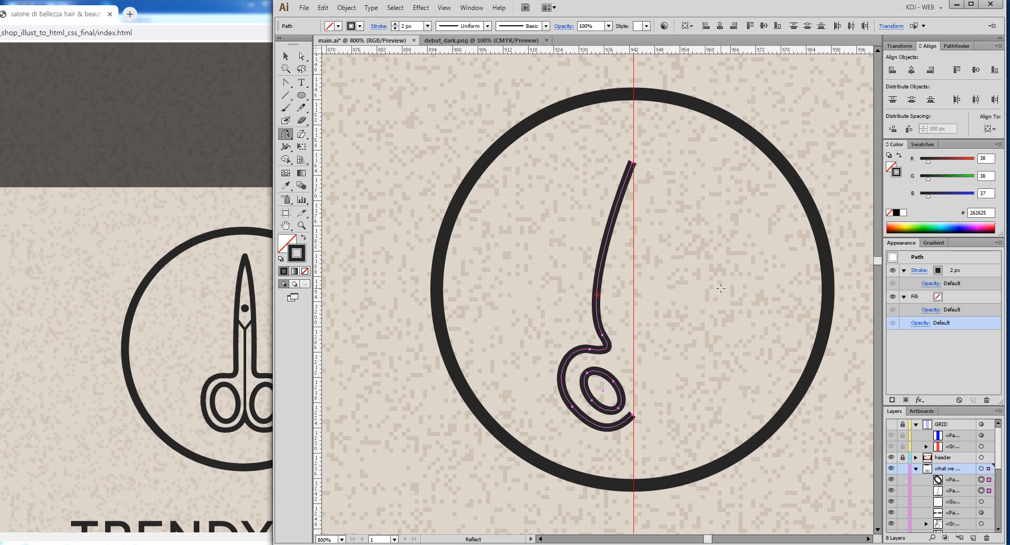
Try a reflected copy of the scissors half across the red centre guide, using the Vertical axis with preview
left_click(634, 297, "alt")
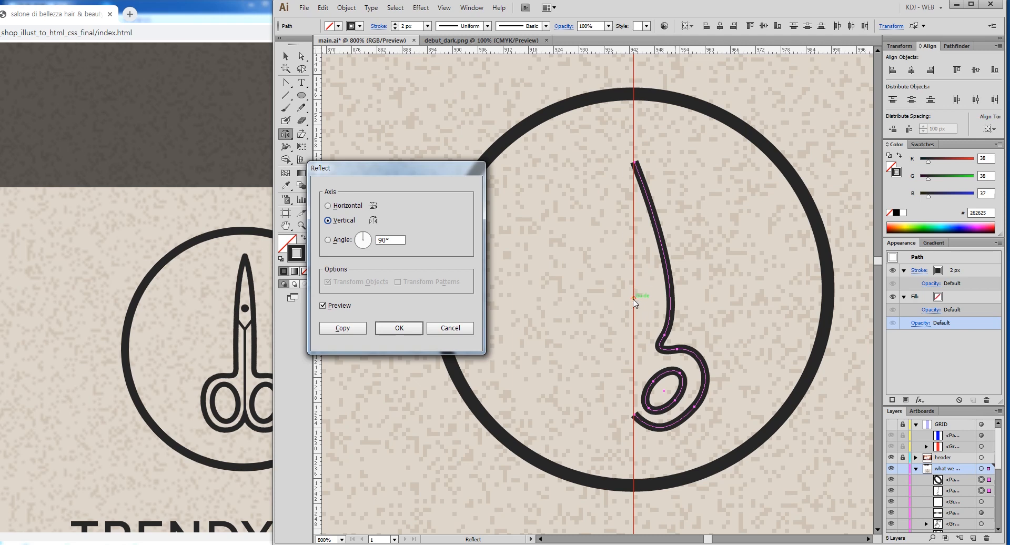
left_click_drag(411, 169, 520, 227)
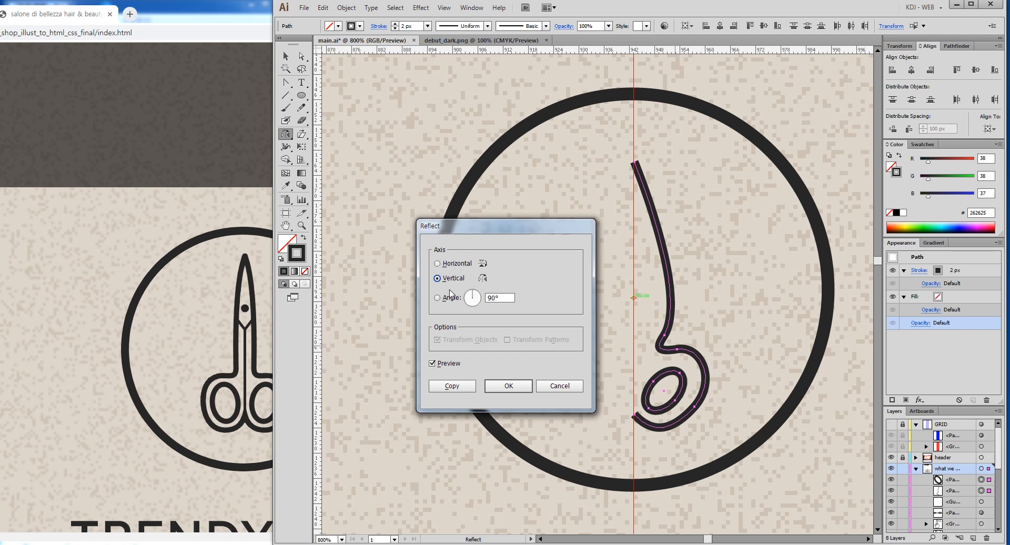
left_click(451, 386)
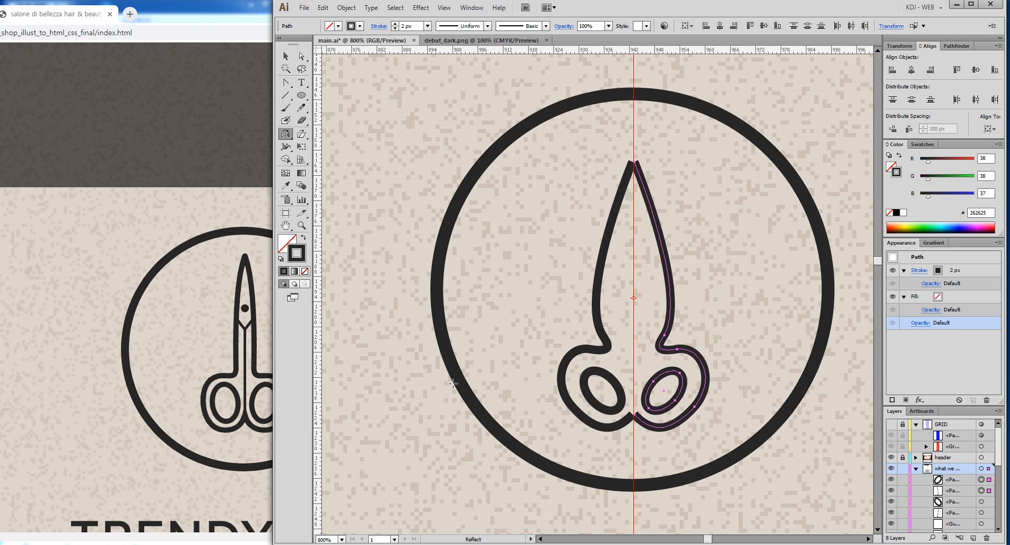
key("ctrl+z")
key("ctrl+z")
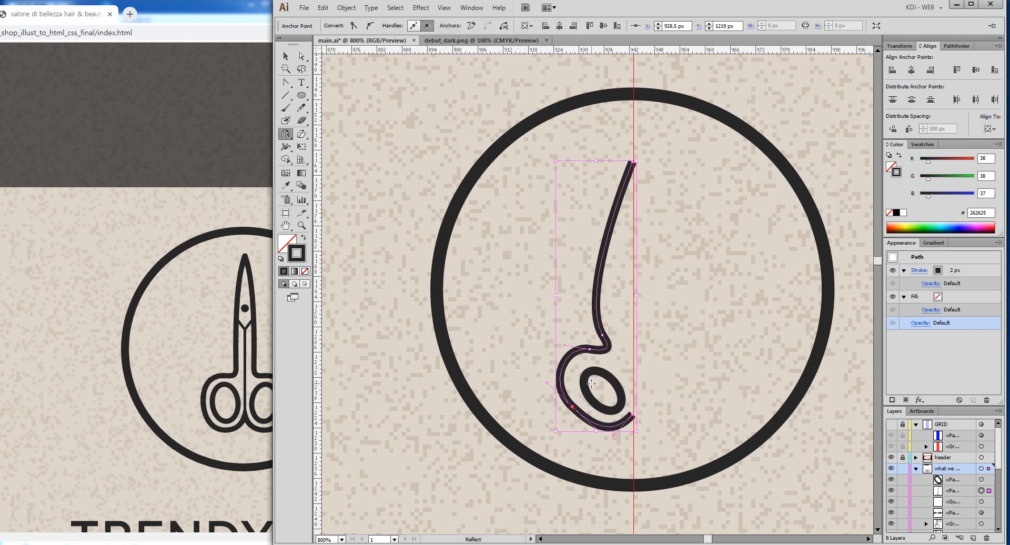
Select the half-scissors outline and its finger-hole ellipse, and create a reflected copy across the red centre guide using the Vertical axis at 90°
left_click(286, 56)
left_click(554, 213)
left_click(604, 287)
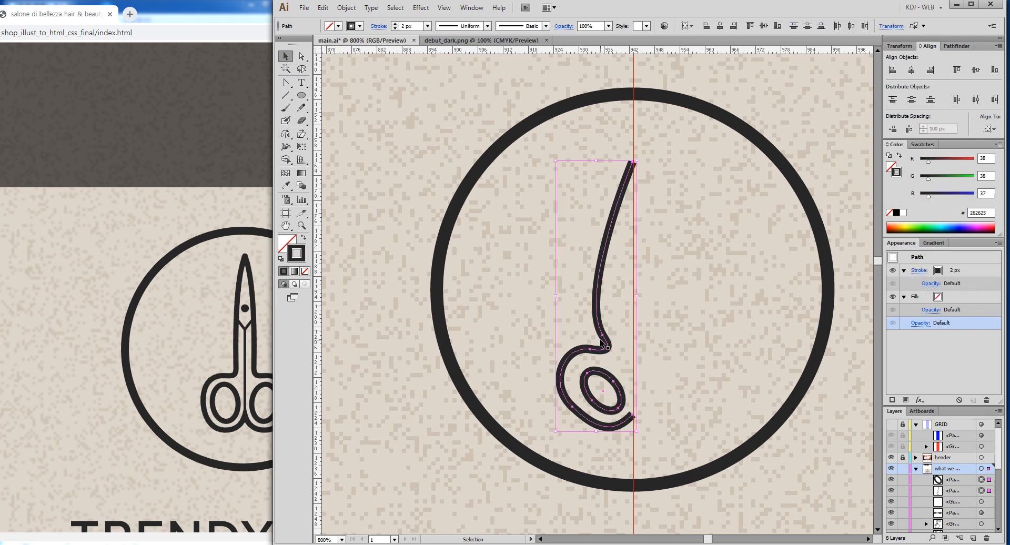
left_click(284, 135)
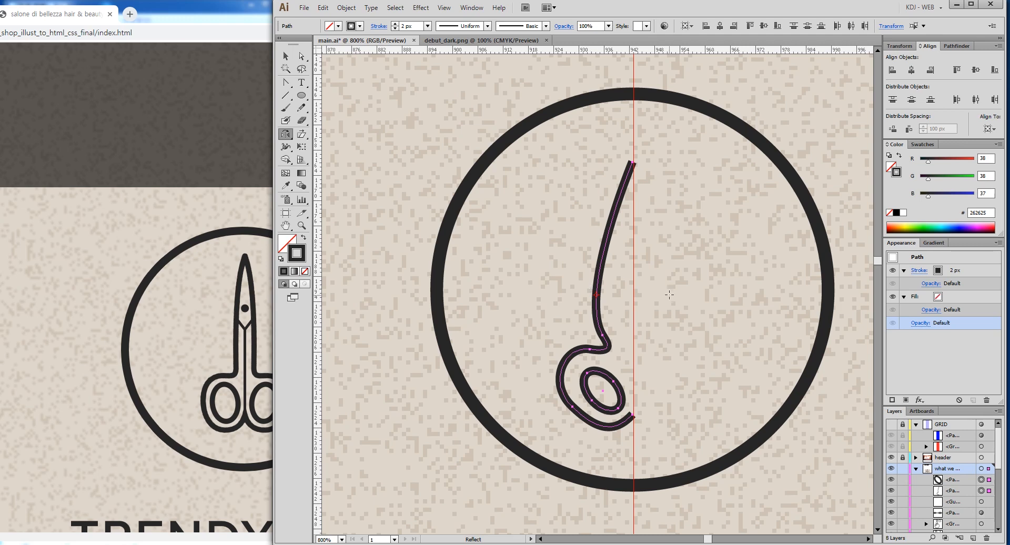
key("ctrl+2")
left_click_drag(631, 285, 640, 304)
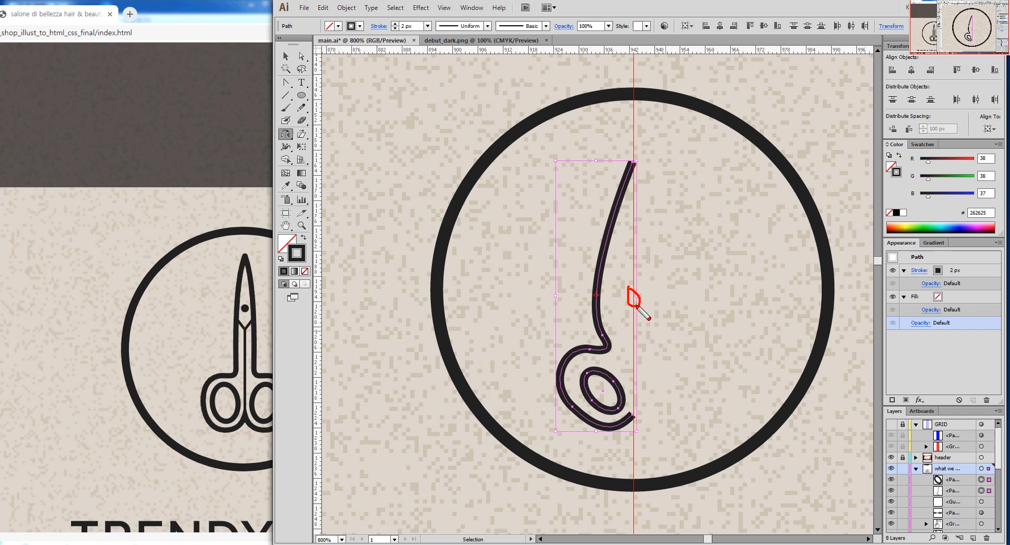
key("Escape")
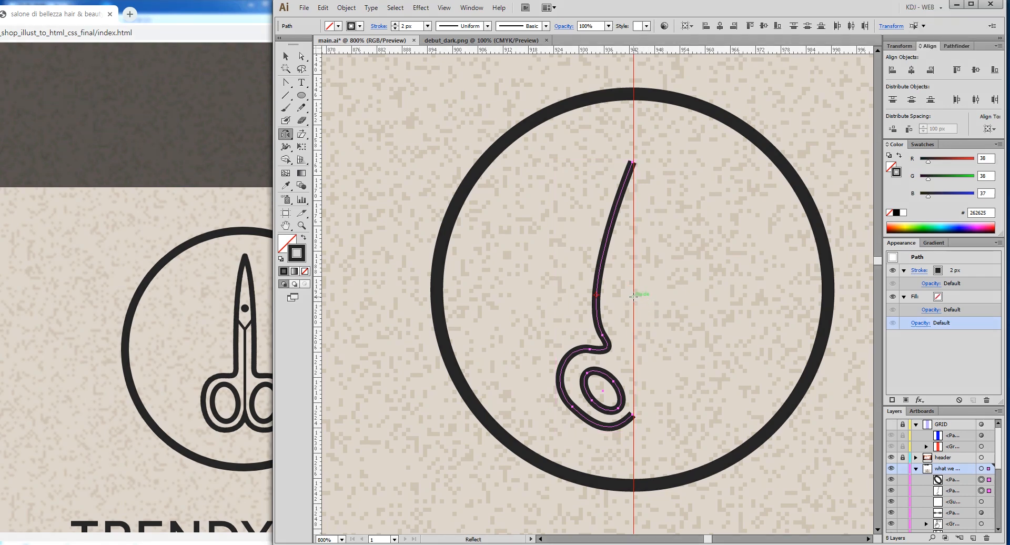
left_click(633, 296, "alt")
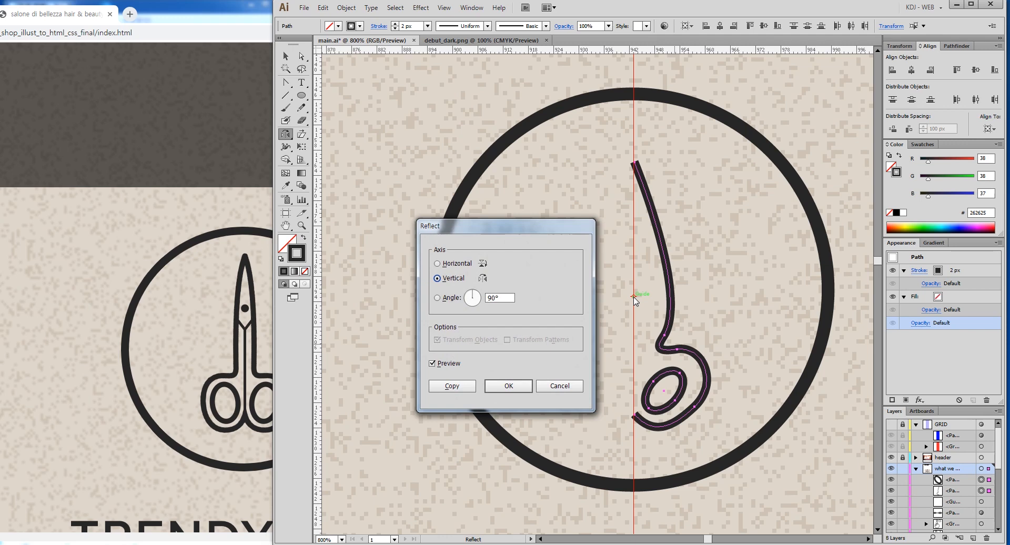
left_click(466, 386)
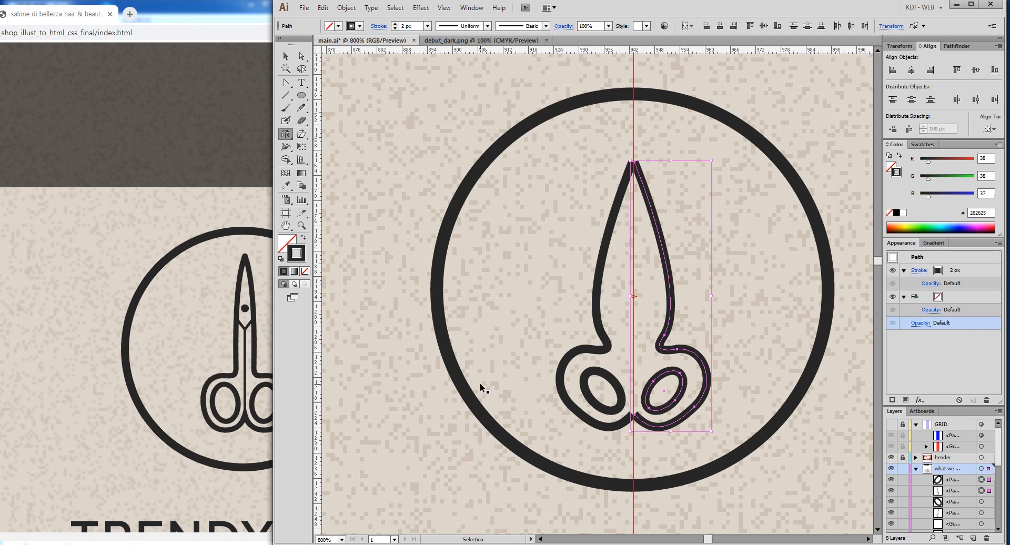
Inspect the joint of the two blade tips in outline and preview modes, and compare it with the scissors icon in the browser
key("ctrl+y")
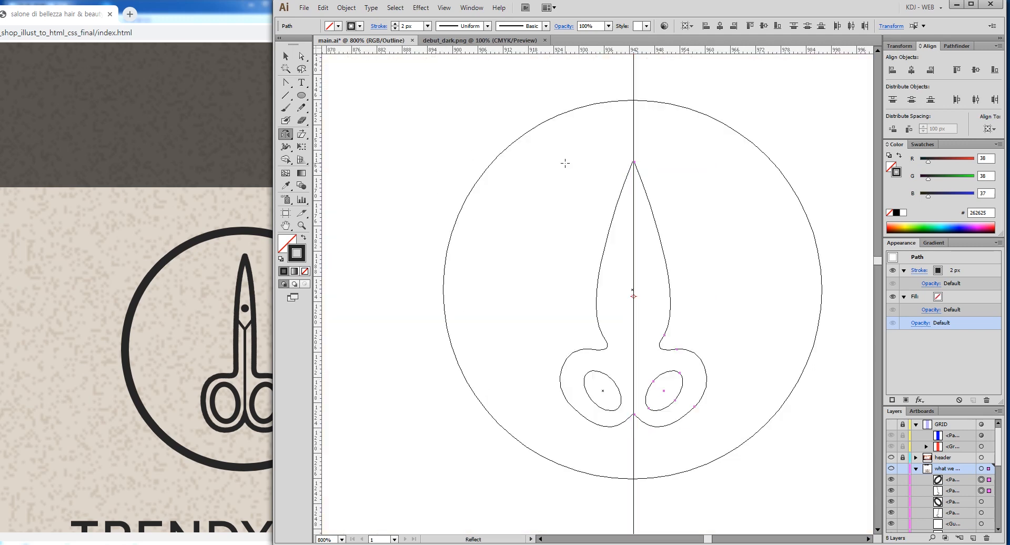
left_click_drag(623, 149, 659, 181)
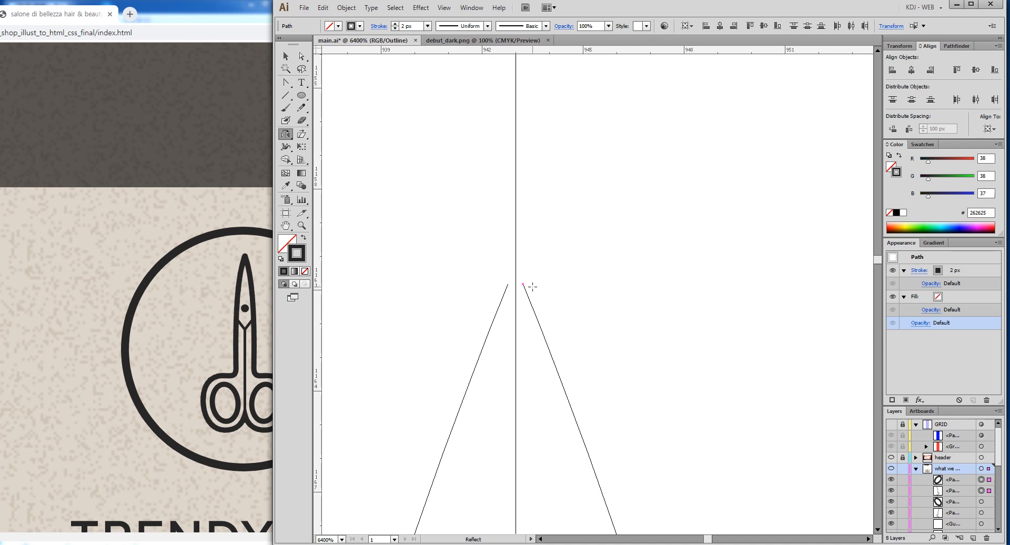
left_click(512, 289, "ctrl")
key("ctrl+y")
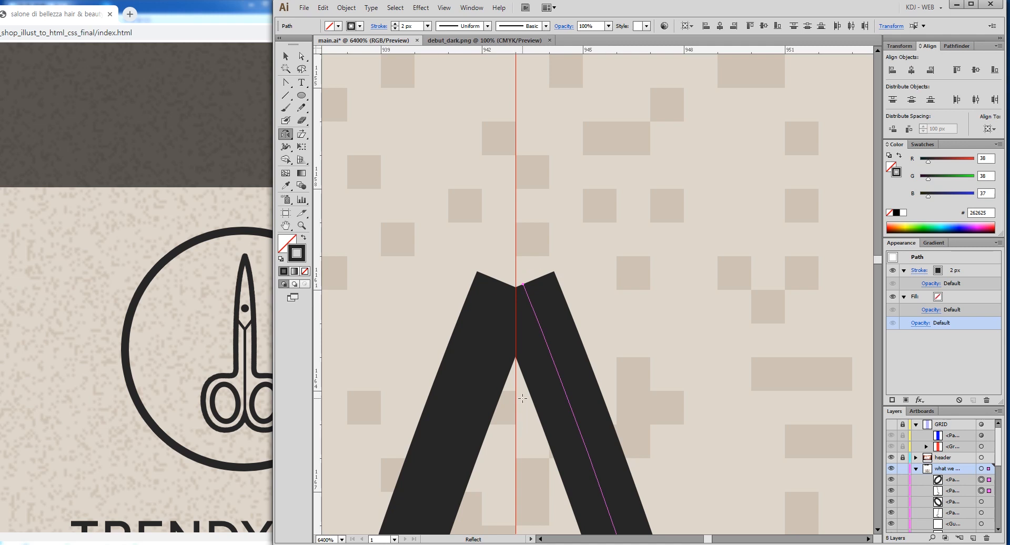
key("alt+Tab")
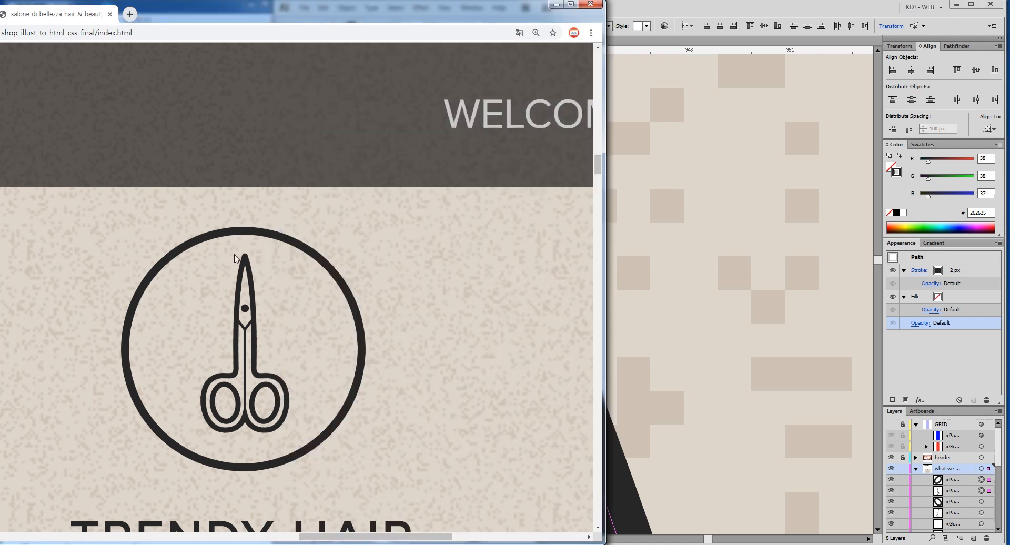
left_click(686, 13)
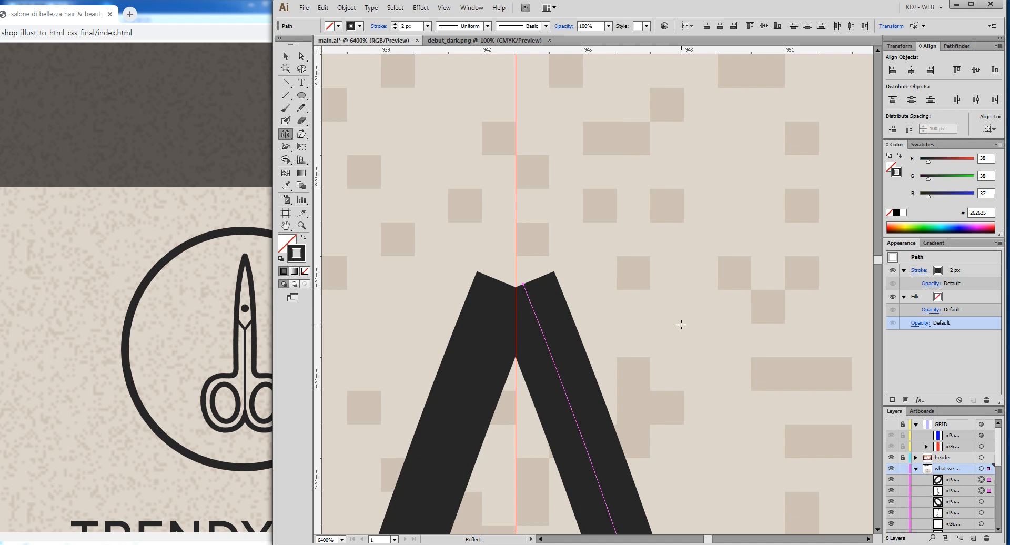
Deselect the mirrored scissors half and find an empty canvas area above the artboard
key("ctrl+minus")
key("ctrl+minus")
key("ctrl+minus")
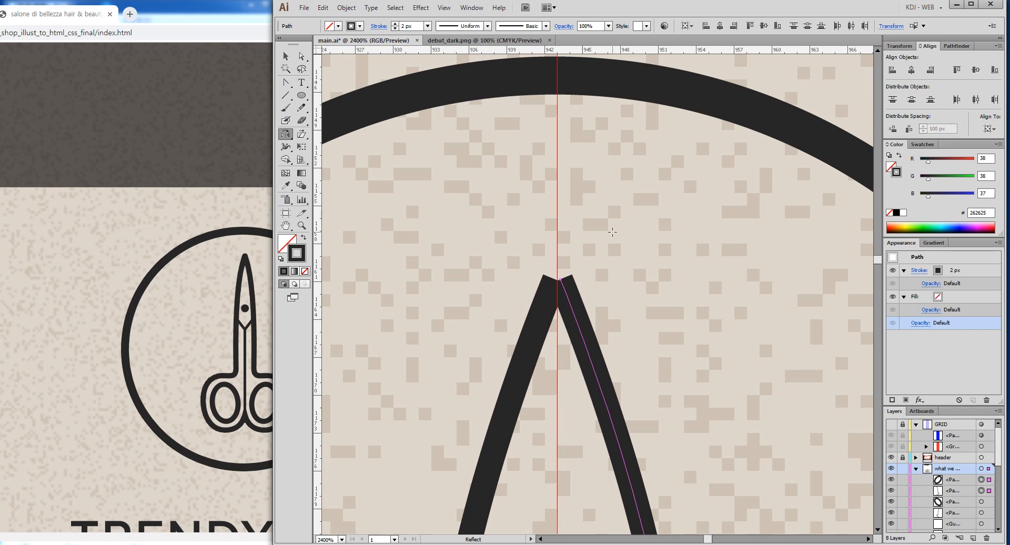
key("ctrl+minus")
key("ctrl+minus")
key("ctrl+minus")
left_click_drag(877, 259, 877, 223)
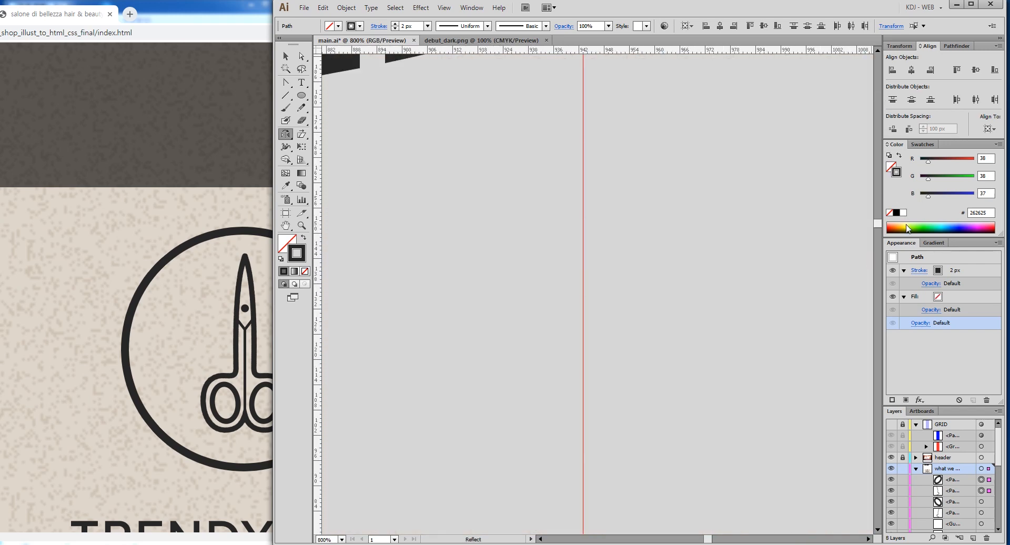
left_click(710, 237)
key("ctrl+minus")
key("ctrl+minus")
key("ctrl+minus")
key("ctrl+minus")
key("ctrl+minus")
key("ctrl+minus")
key("ctrl+minus")
key("ctrl+minus")
key("ctrl+minus")
left_click(286, 57)
left_click(346, 94)
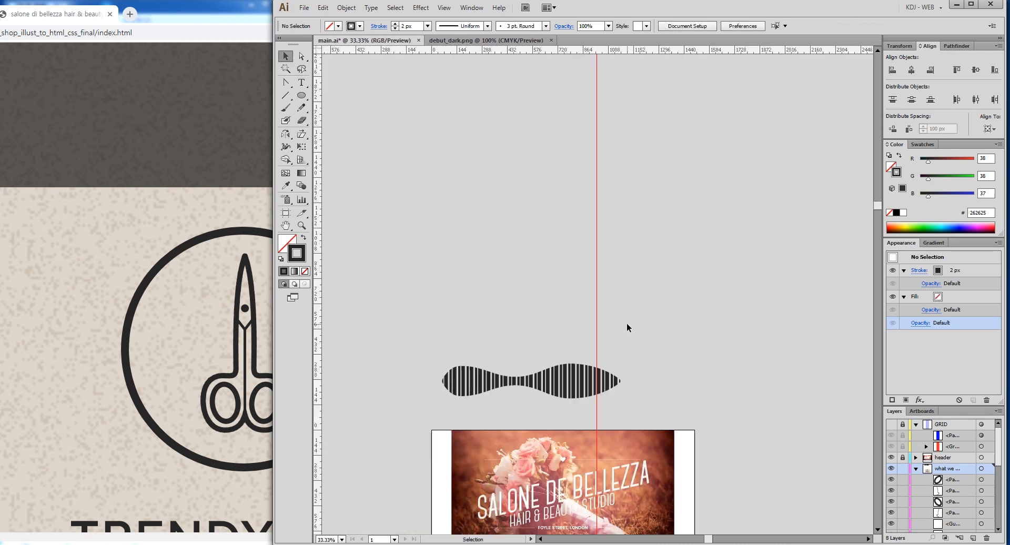
left_click(561, 276, "ctrl")
left_click_drag(646, 396, 640, 231)
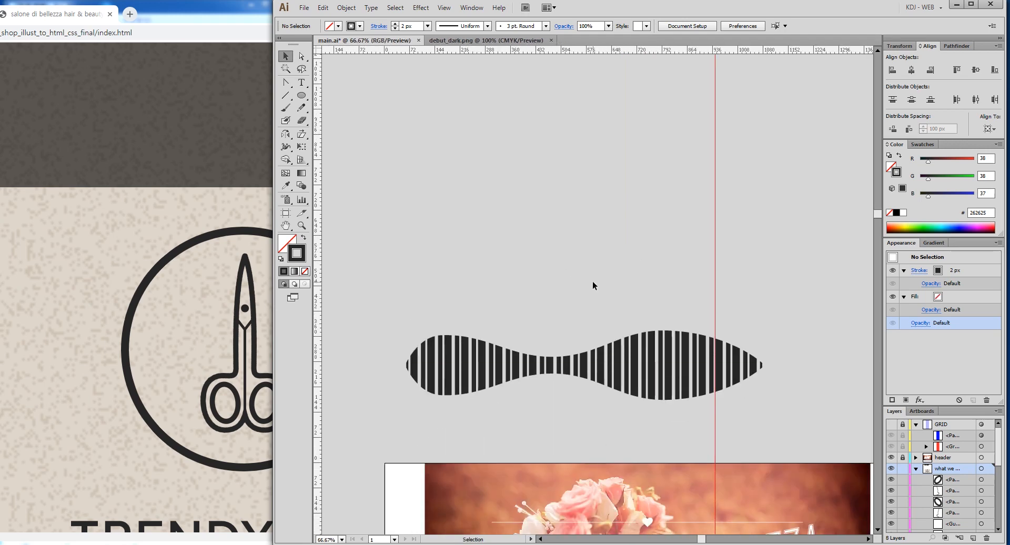
Draw two horizontal practice lines in the empty area above the artboard, a short one with a longer one below it
left_click(285, 95)
left_click_drag(428, 105, 433, 105)
key("ctrl+z")
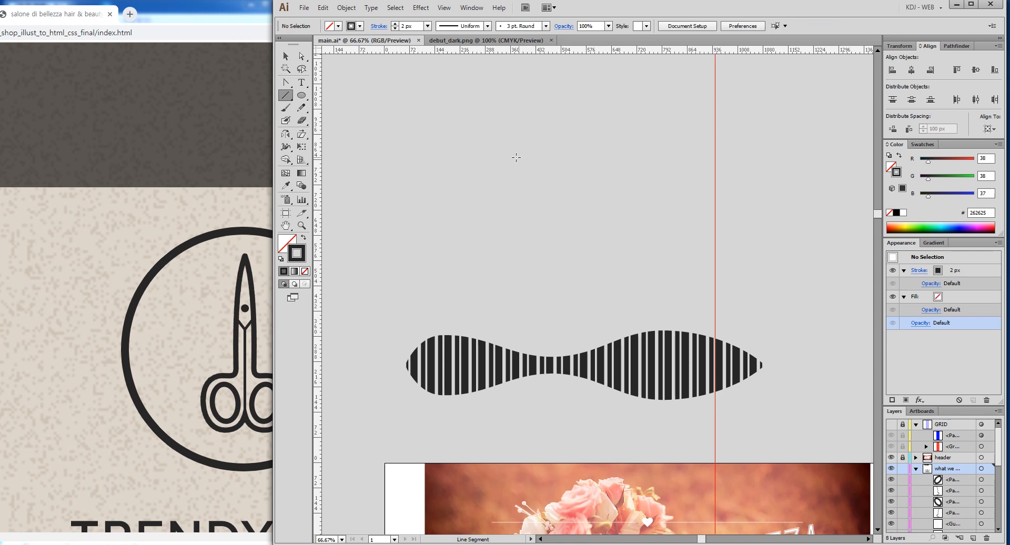
left_click_drag(425, 140, 518, 139)
left_click_drag(415, 195, 588, 195)
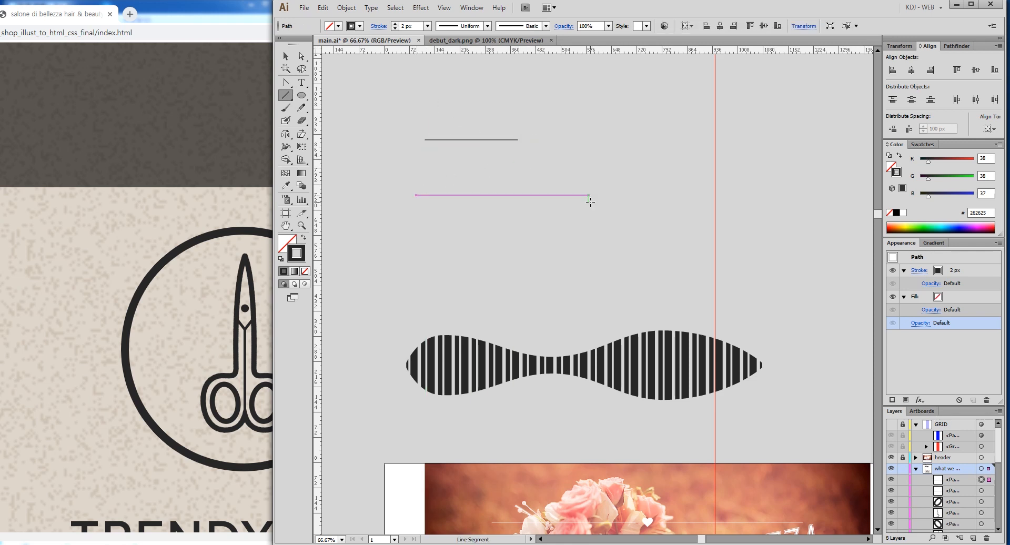
Align the short and long practice lines to their shared left edge
left_click(286, 57)
left_click_drag(397, 120, 592, 263)
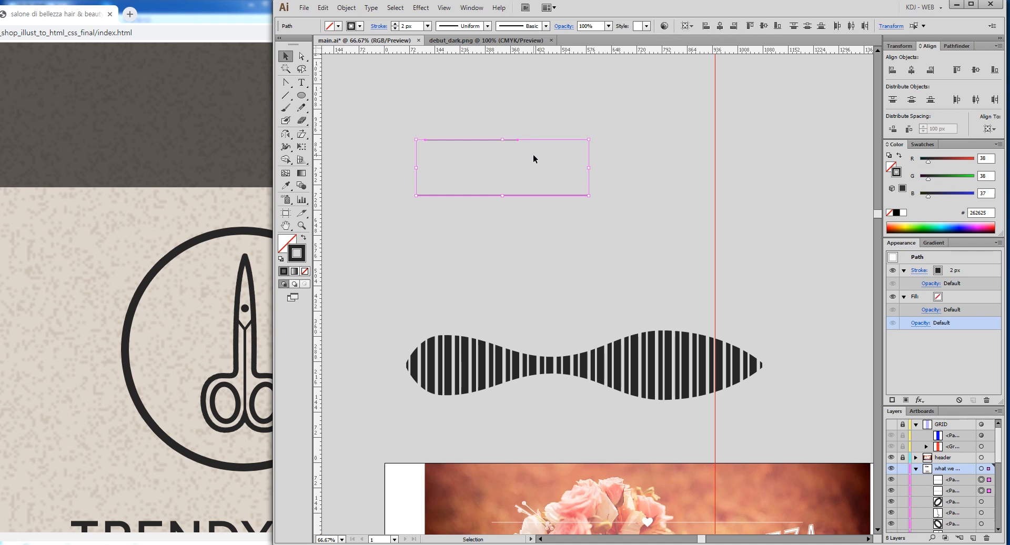
left_click(488, 139)
left_click(706, 26)
left_click(436, 176)
Duplicate the pair of practice lines twice, placing one copy above and one below the original pair
scroll(599, 200, "up", 3)
left_click_drag(384, 199, 547, 312)
left_click_drag(493, 224, 501, 88)
left_click_drag(387, 208, 439, 288)
left_click_drag(493, 224, 494, 326)
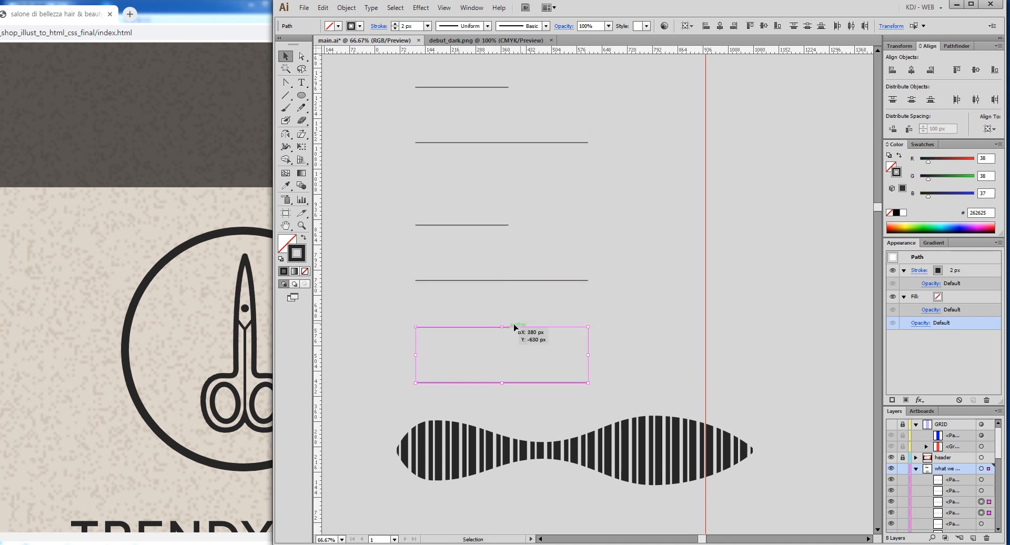
Narrow the gap within each pair by moving the upper two long lines up and the lowest short line down
left_click(390, 180)
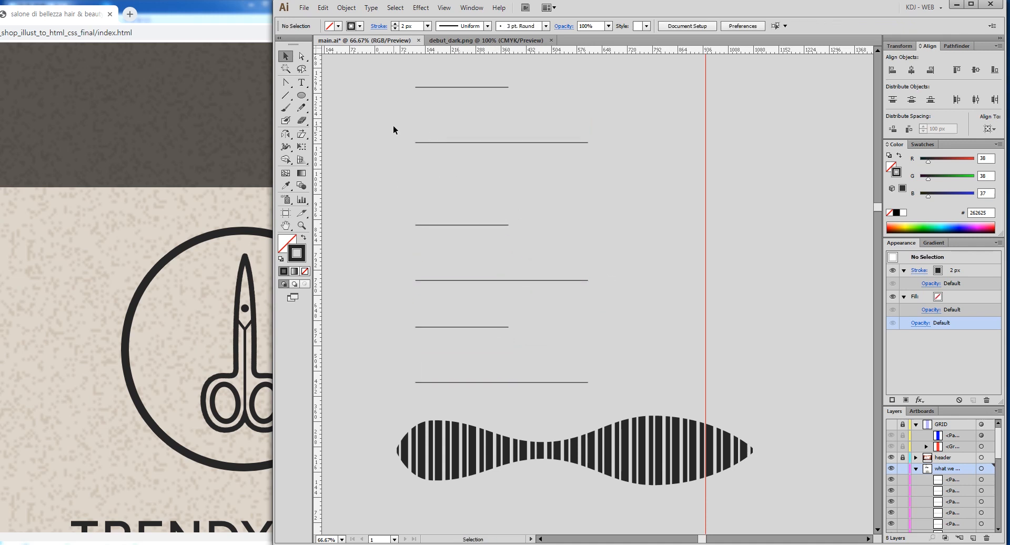
left_click(555, 142)
left_click_drag(552, 143, 548, 120)
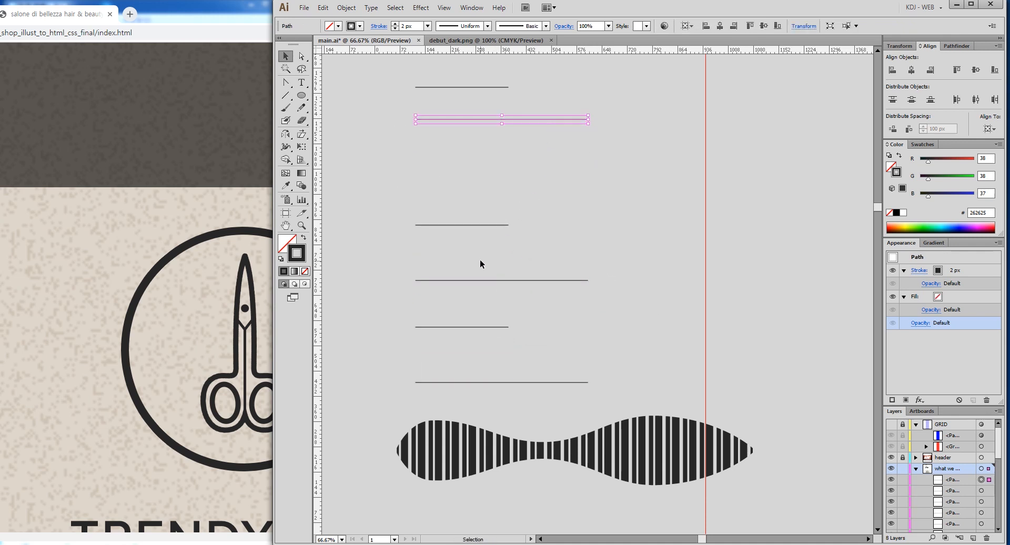
left_click_drag(481, 280, 490, 247)
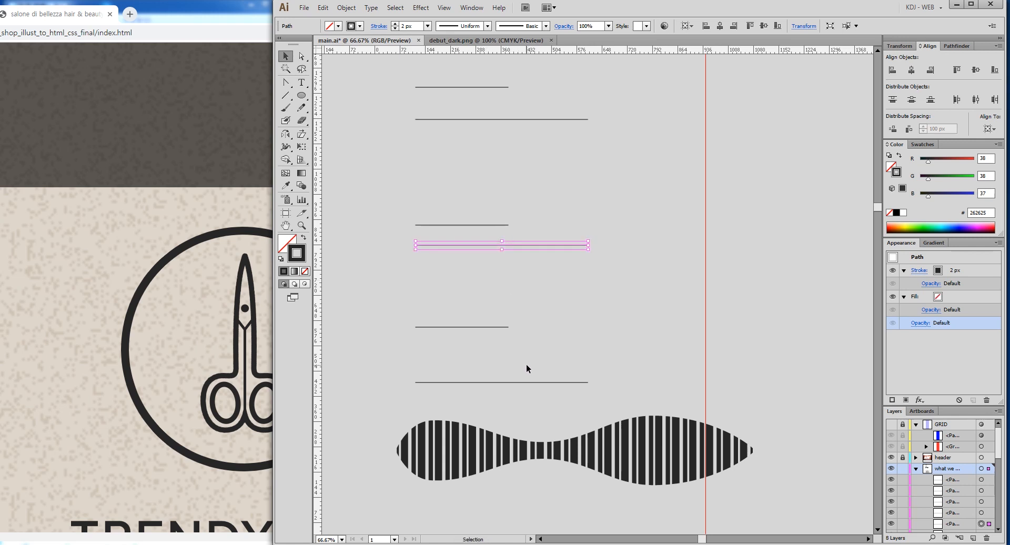
left_click_drag(496, 327, 491, 363)
left_click(662, 295)
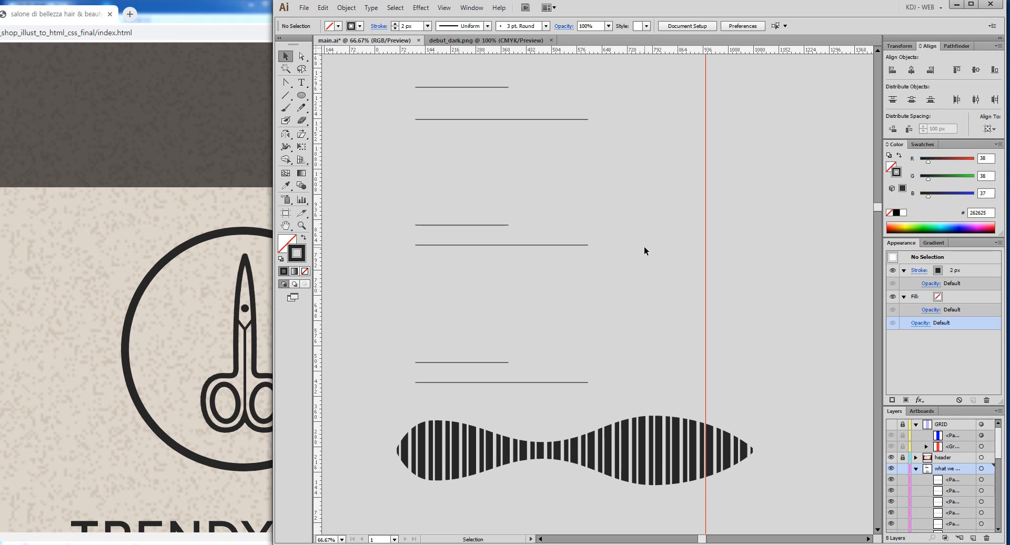
key("ctrl+2")
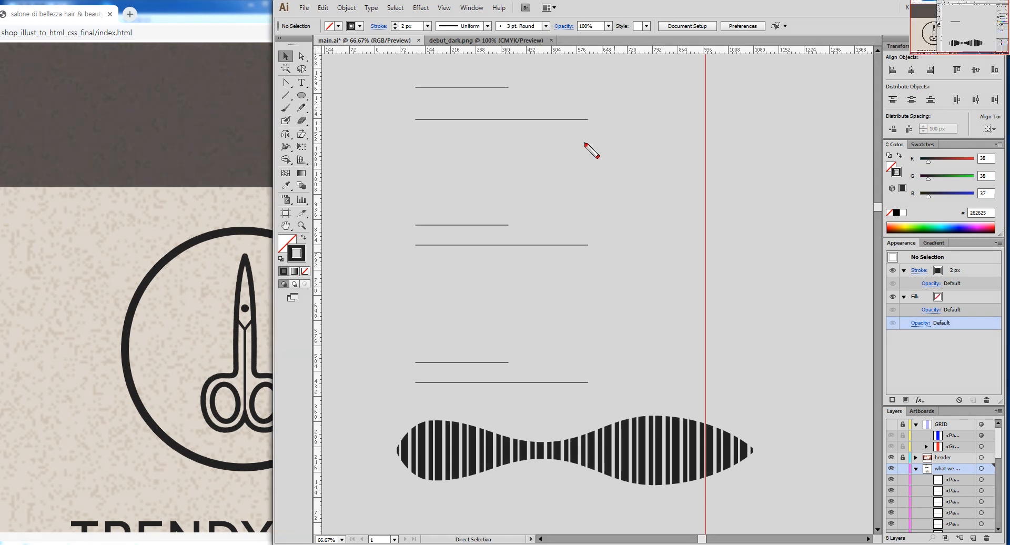
left_click_drag(498, 80, 518, 96)
left_click_drag(588, 119, 593, 127)
left_click_drag(529, 97, 520, 100)
mouse_move(510, 226)
left_mouse_down()
mouse_move(497, 220)
mouse_move(511, 230)
left_mouse_up()
left_click_drag(591, 256, 587, 273)
left_click_drag(500, 364, 527, 349)
mouse_move(593, 391)
left_mouse_down()
mouse_move(580, 371)
mouse_move(588, 390)
left_mouse_up()
key("Escape")
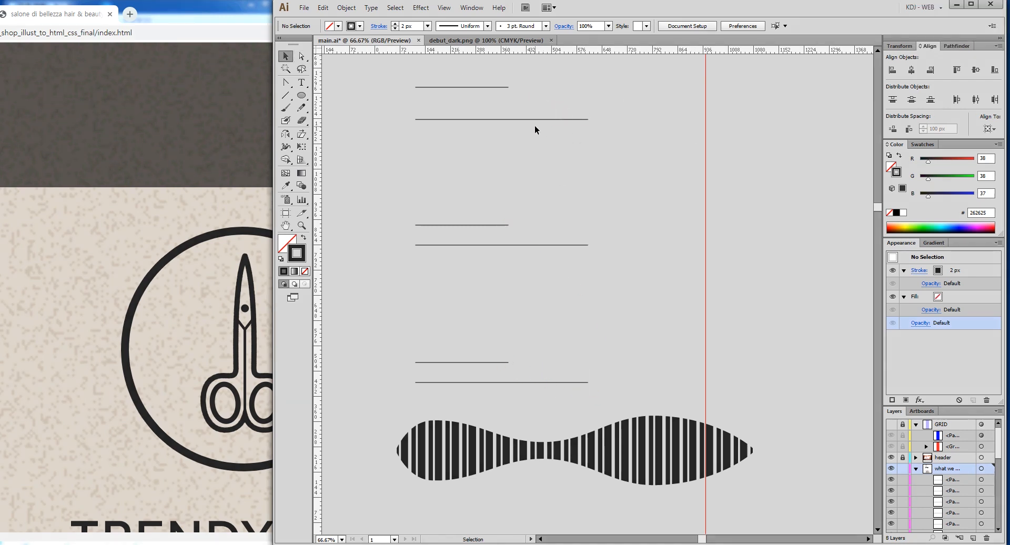
key("ctrl+2")
left_click_drag(521, 96, 533, 97)
mouse_move(623, 140)
left_mouse_down()
mouse_move(603, 113)
mouse_move(598, 134)
left_mouse_up()
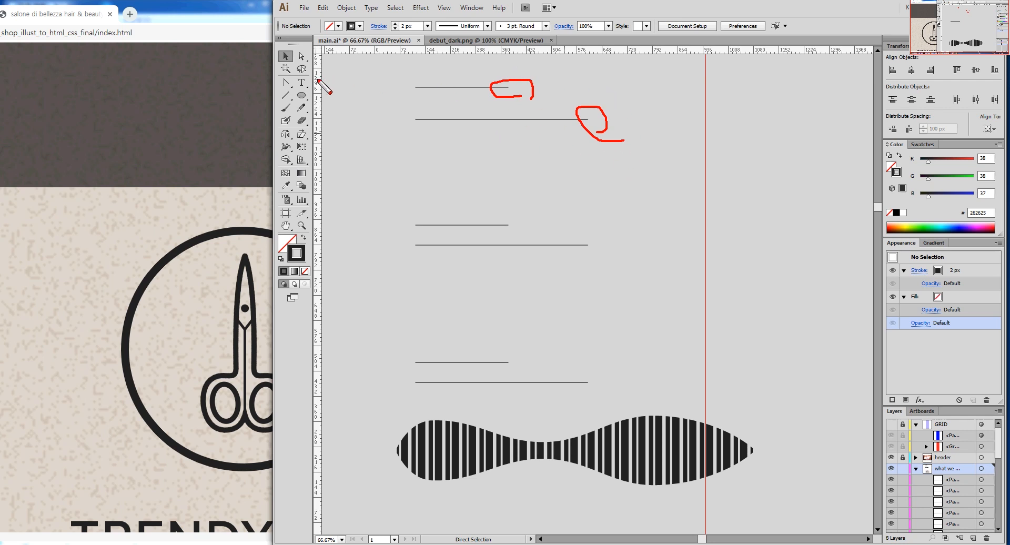
mouse_move(308, 40)
left_mouse_down()
mouse_move(295, 68)
mouse_move(315, 69)
left_mouse_up()
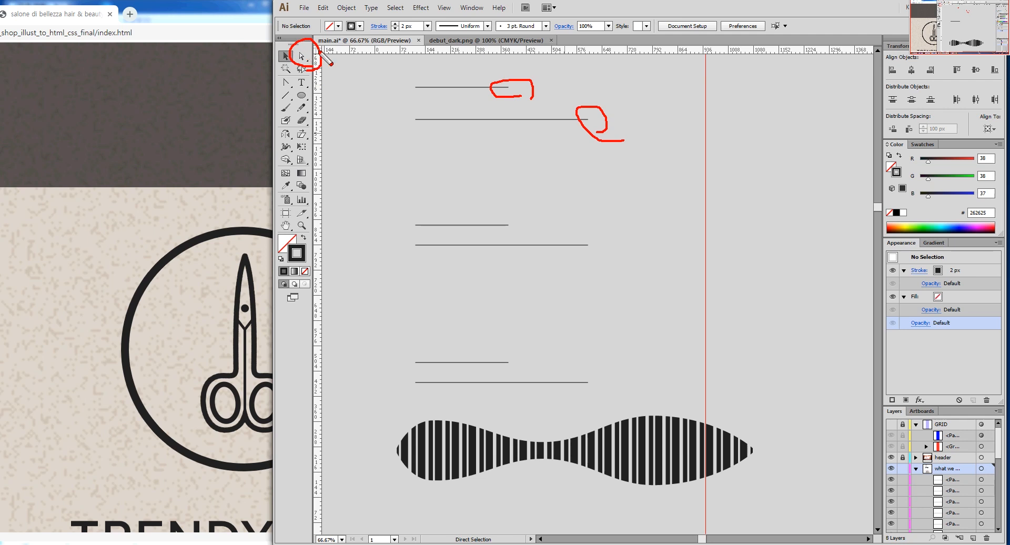
key("Escape")
Join the right endpoints of the top pair of practice lines into one open path
left_click(302, 56)
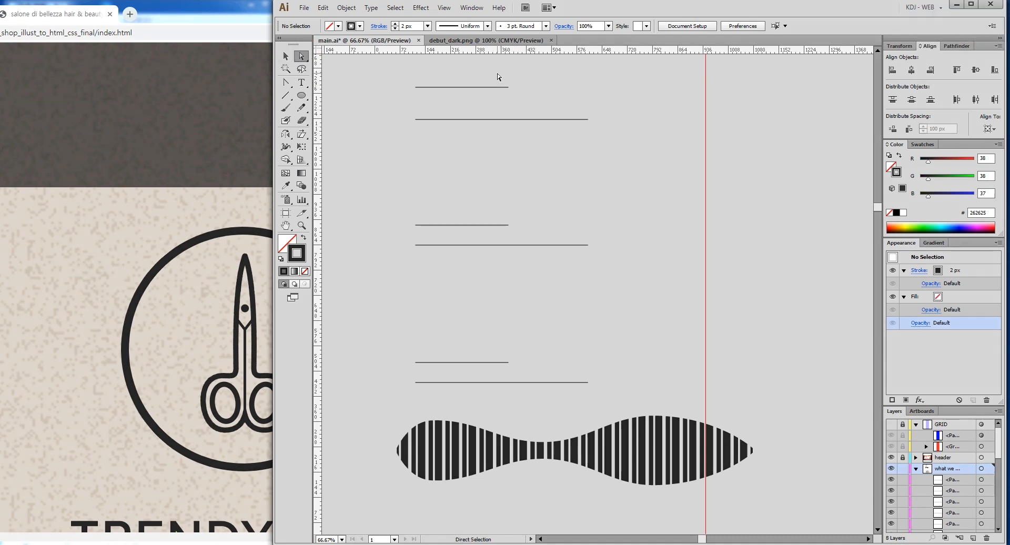
left_click_drag(520, 144, 617, 143)
key("ctrl")
key("ctrl+2")
mouse_move(520, 95)
left_mouse_down()
mouse_move(495, 81)
mouse_move(517, 92)
left_mouse_up()
mouse_move(595, 133)
left_mouse_down()
mouse_move(576, 112)
mouse_move(593, 125)
left_mouse_up()
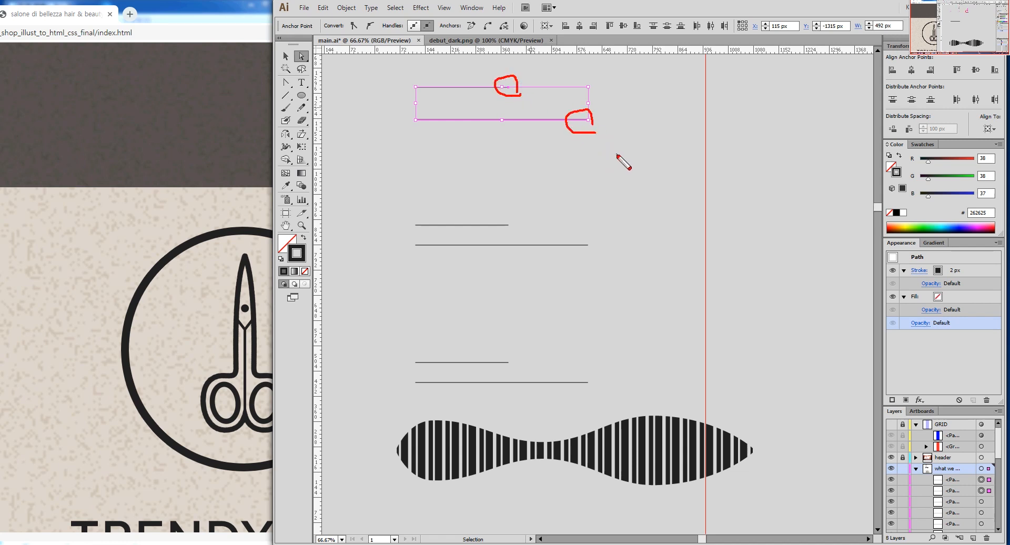
key("Escape")
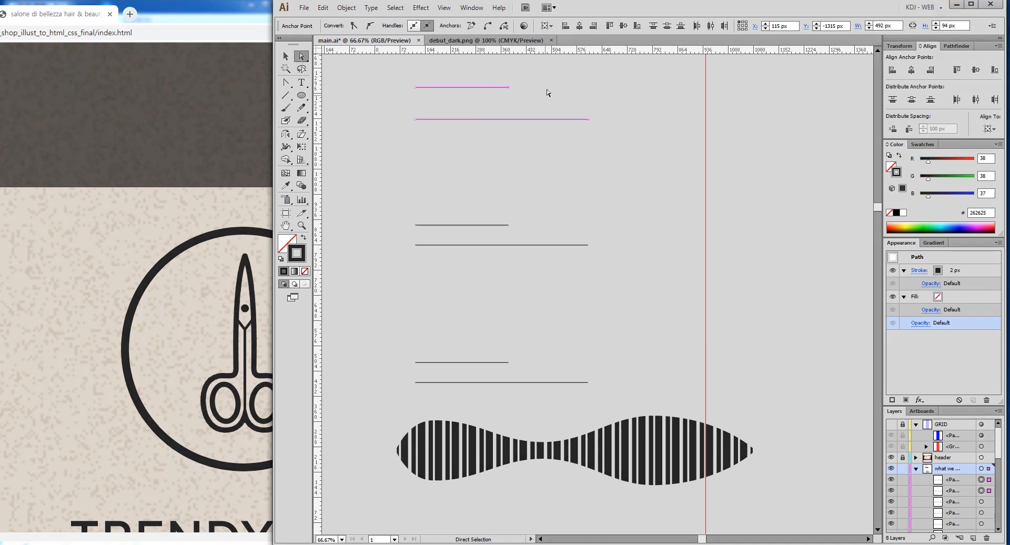
left_click_drag(505, 128, 610, 133)
left_click(352, 7)
mouse_move(386, 226)
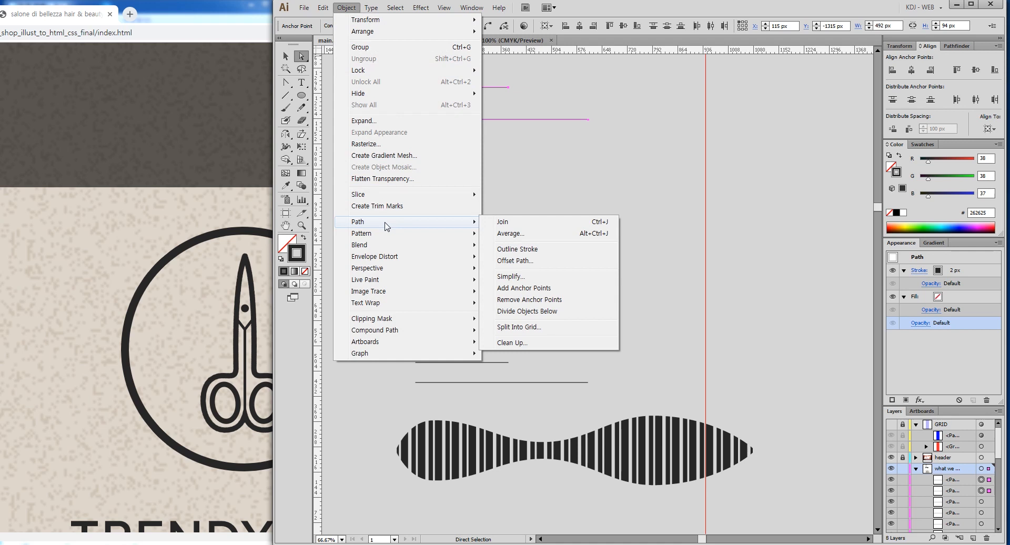
left_click(549, 229)
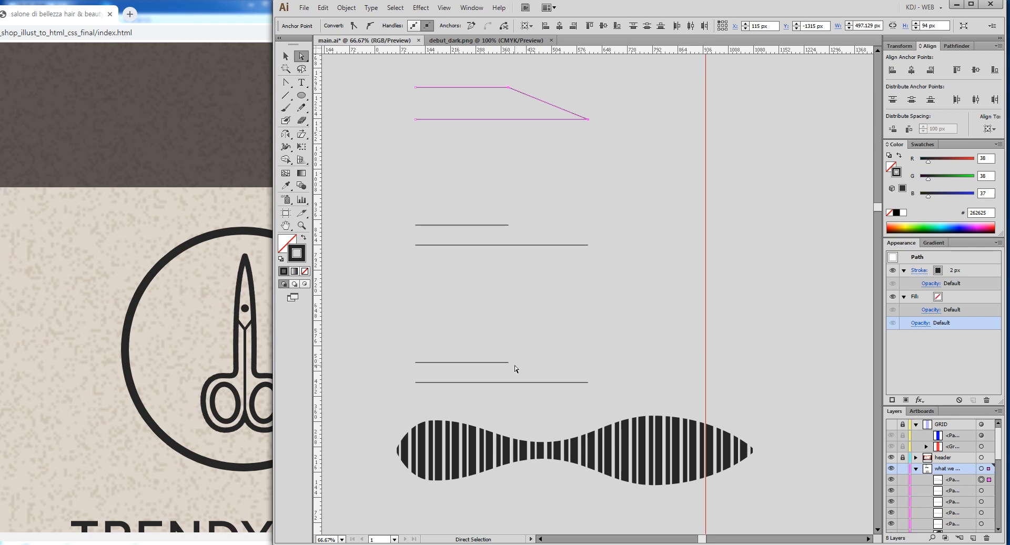
Try averaging the right endpoints of the middle practice pair along the Horizontal axis, and undo it
left_click_drag(500, 215, 616, 268)
left_click(579, 269)
left_click_drag(498, 210, 620, 262)
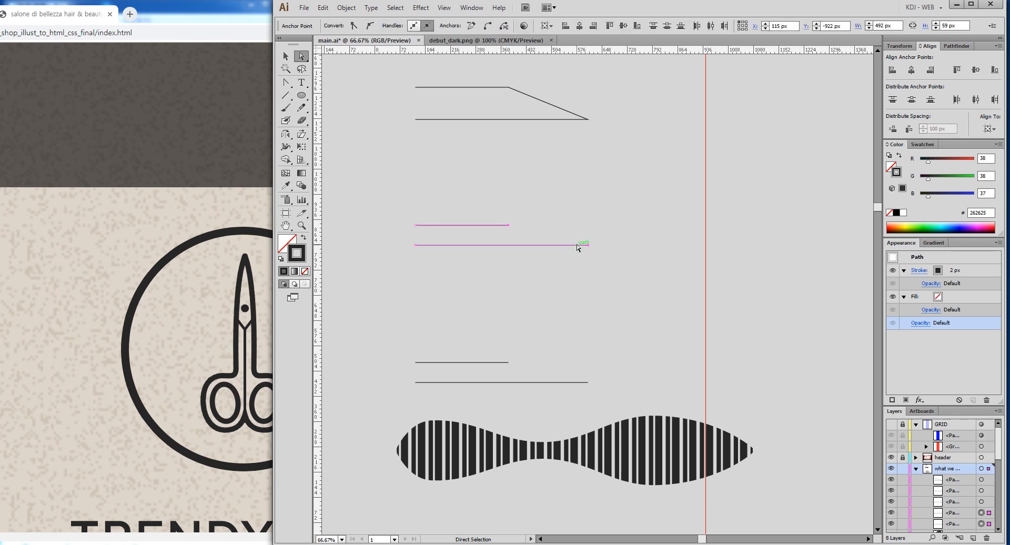
left_click(371, 7)
mouse_move(347, 8)
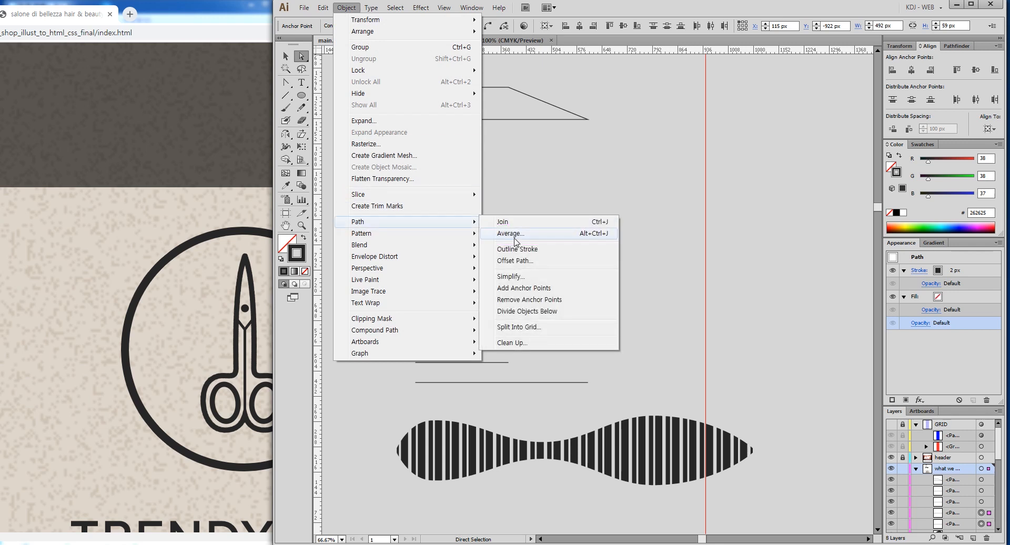
left_click(515, 236)
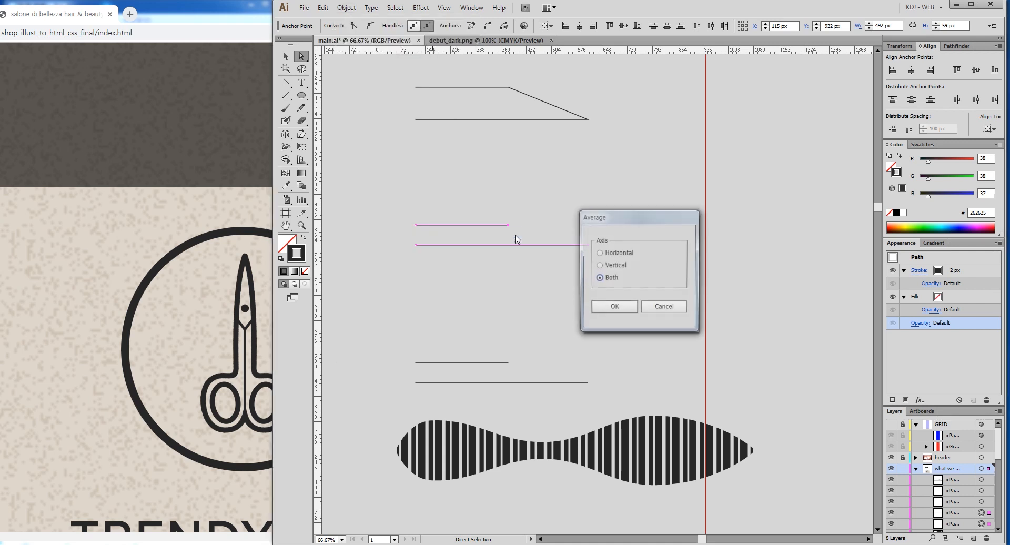
left_click_drag(613, 218, 663, 186)
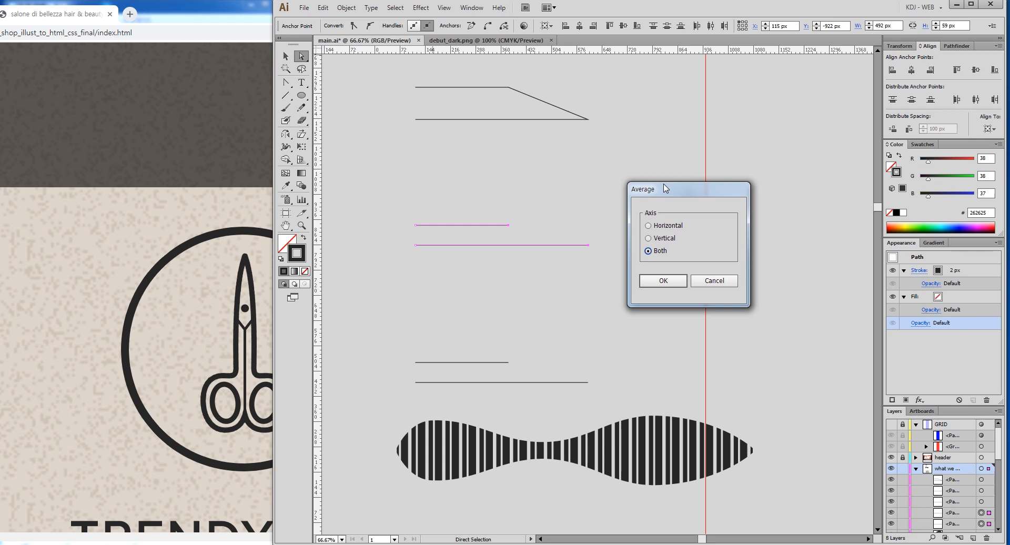
left_click(666, 229)
left_click(668, 280)
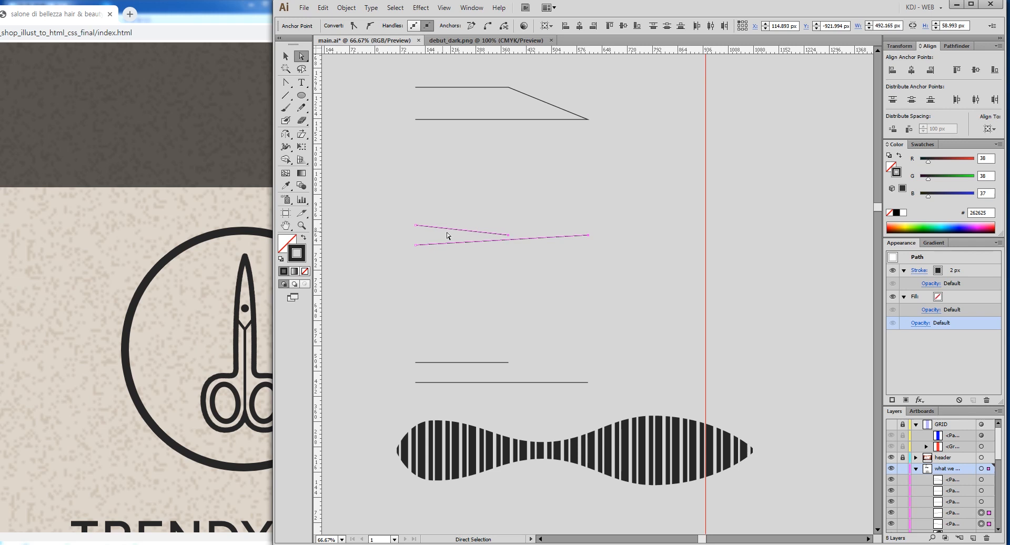
key("ctrl+z")
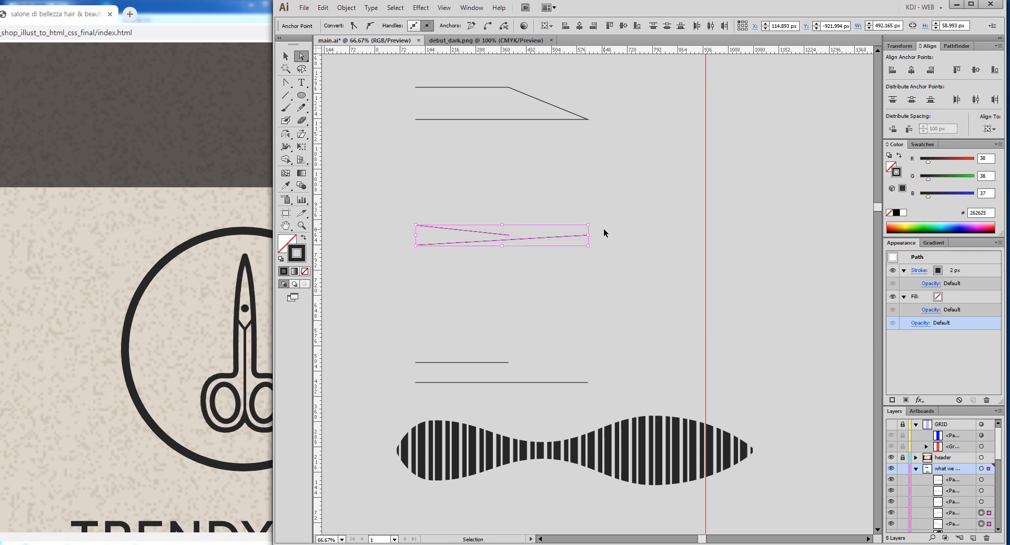
Try averaging the middle pair's right endpoints along the Vertical axis, and undo it
left_click(506, 198)
left_click_drag(506, 197, 628, 271)
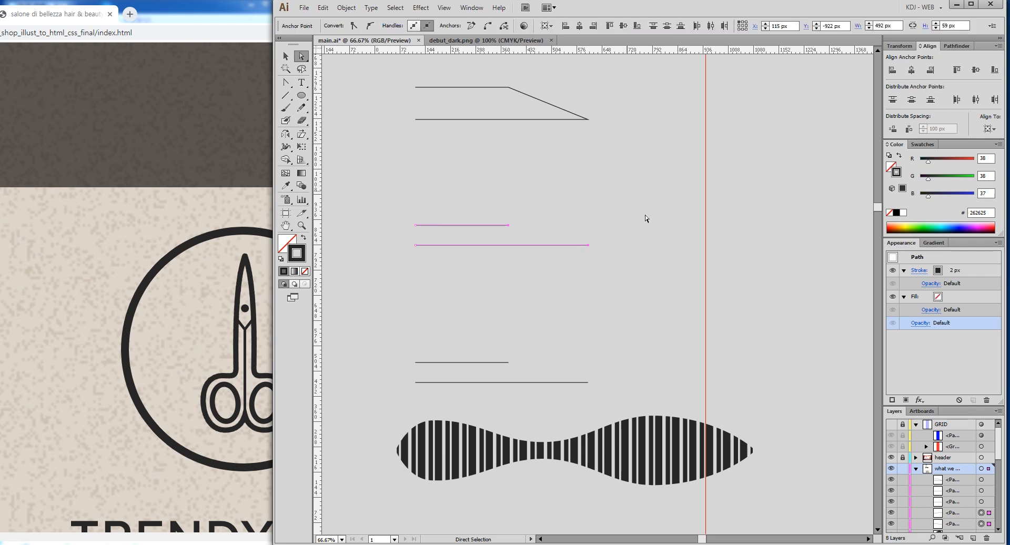
left_click(346, 8)
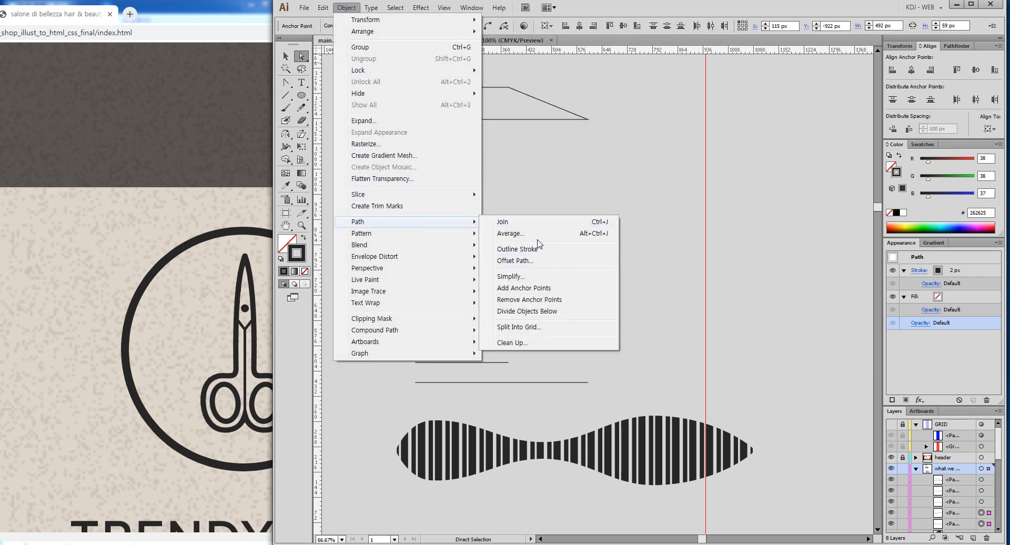
left_click(547, 234)
left_click(663, 240)
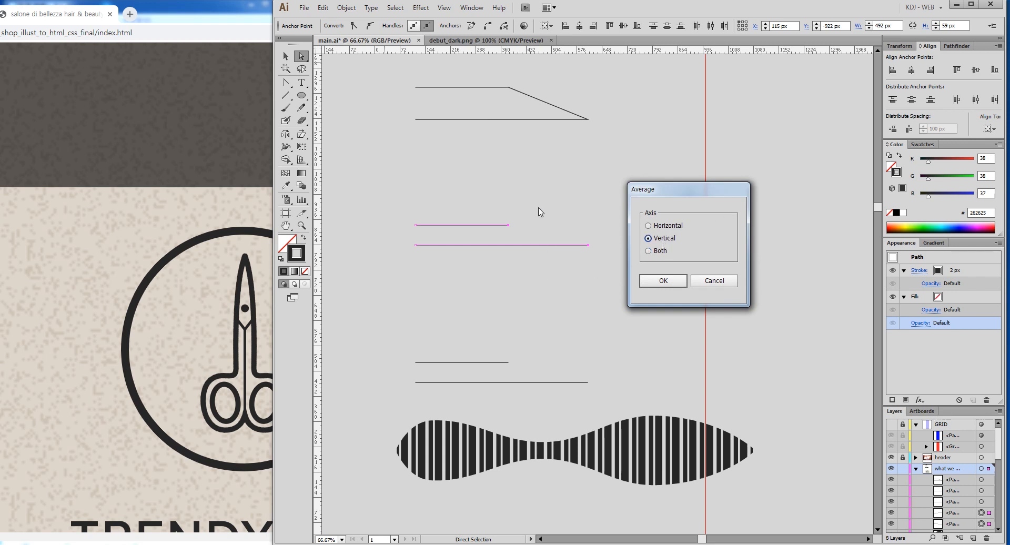
left_click(653, 281)
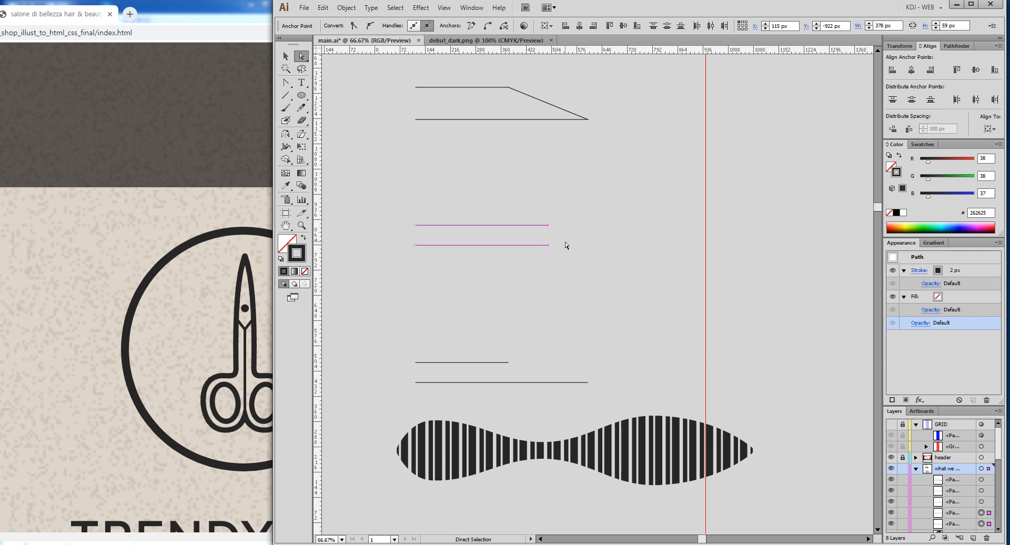
key("ctrl+z")
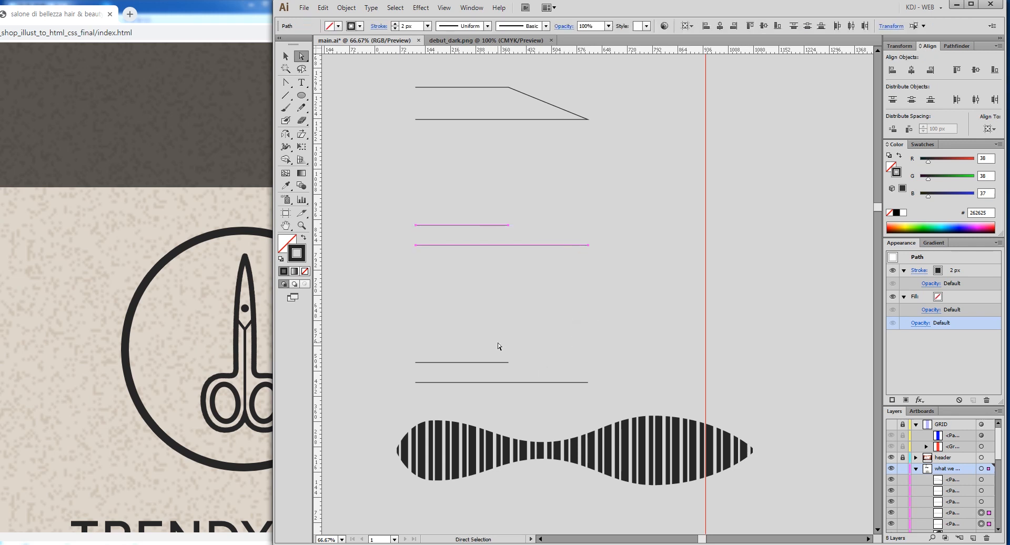
Average the right endpoints of the middle pair along both axes so they meet at one point
left_click(513, 217)
left_click_drag(517, 253, 626, 273)
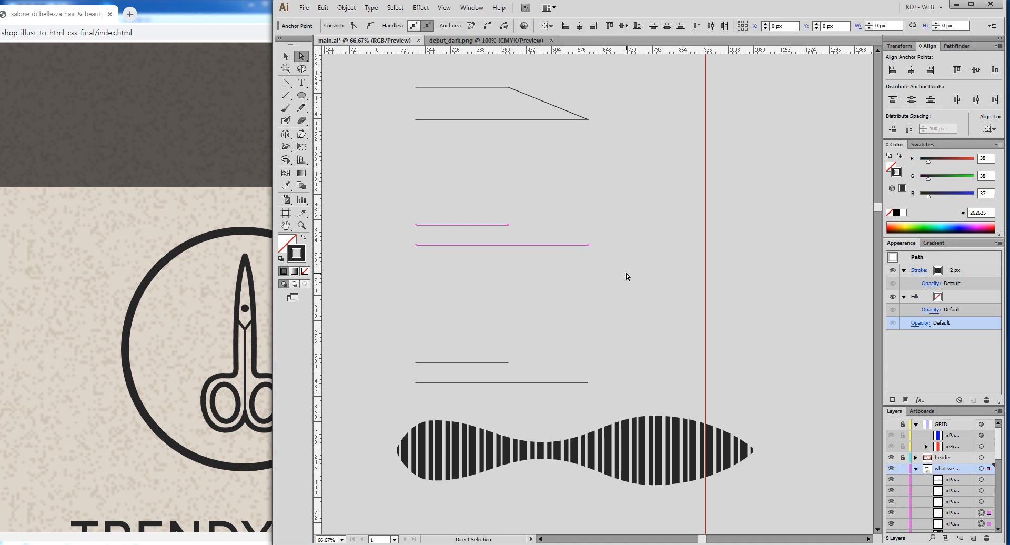
left_click(349, 9)
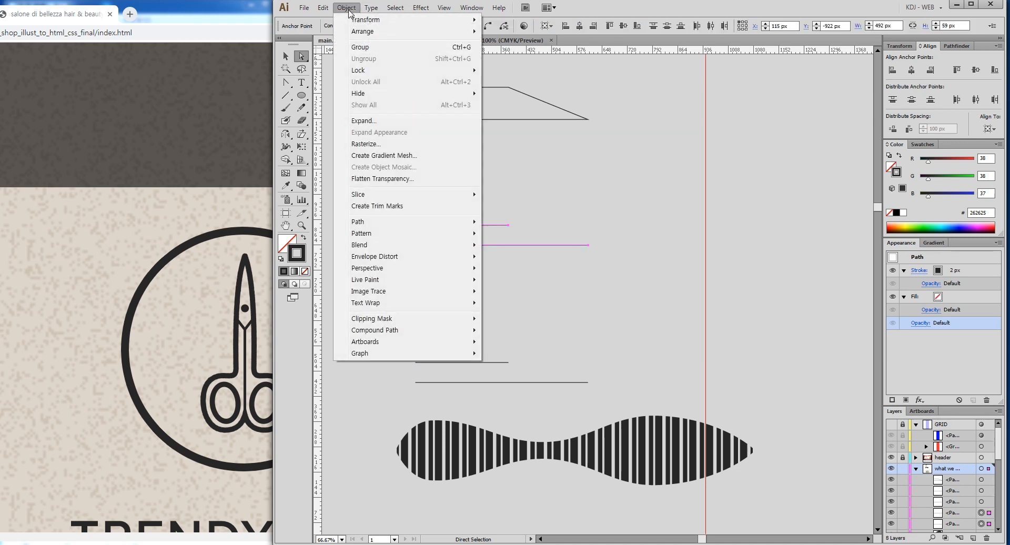
mouse_move(371, 223)
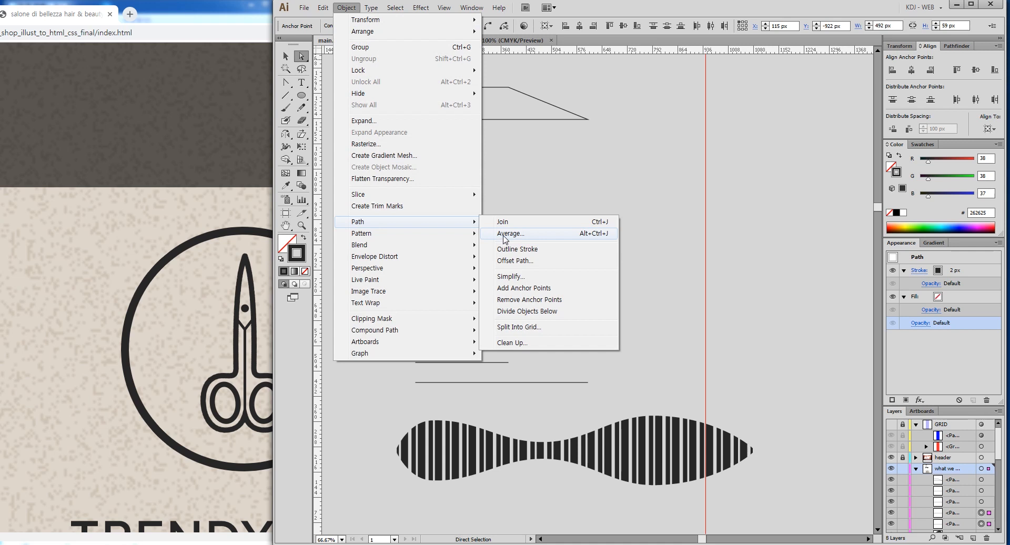
left_click(500, 233)
left_click(663, 281)
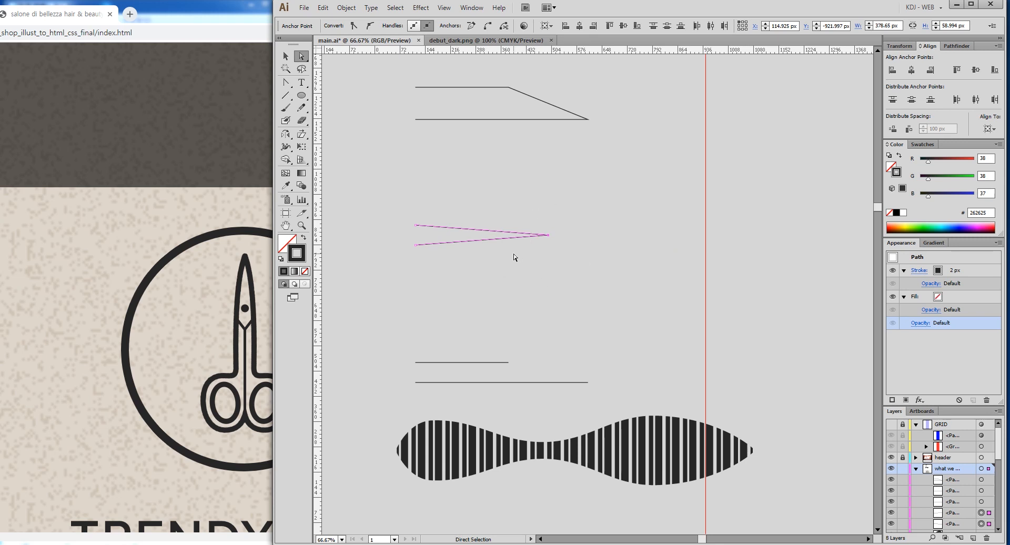
Try moving the upper averaged line away from the lower one, and undo the move
left_click(578, 260)
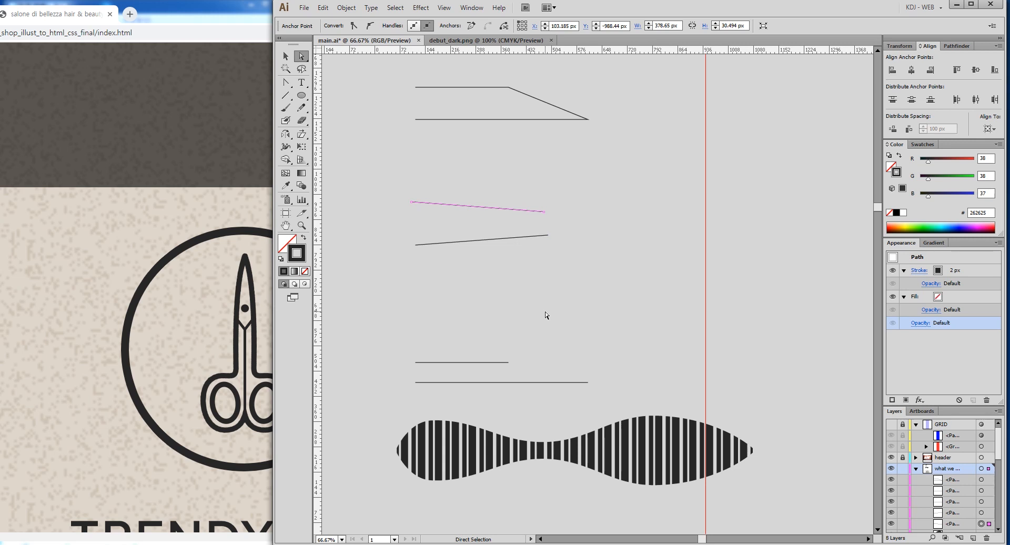
key("ctrl+z")
left_click(571, 249)
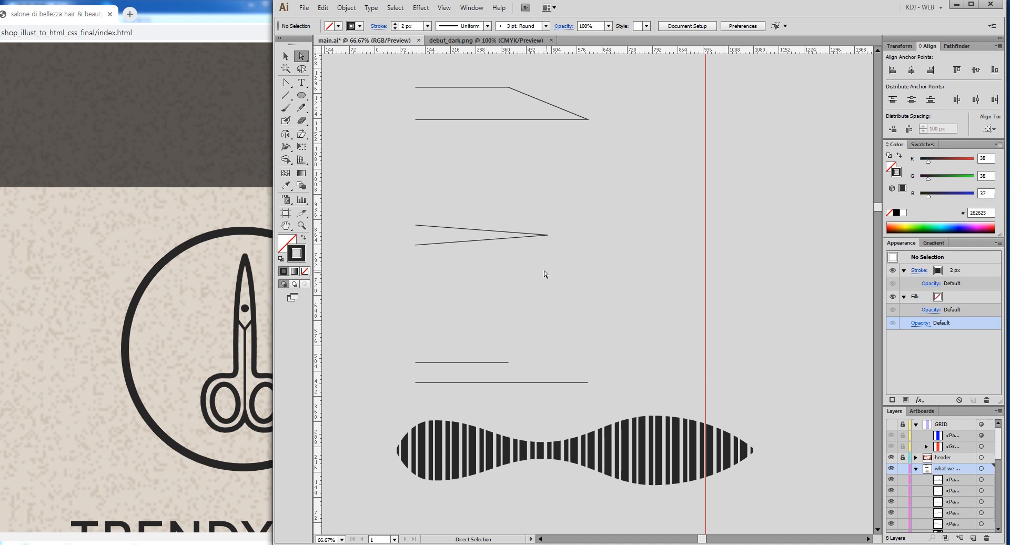
Join the coincident right endpoints of the middle pair, and shift the upper segment of the resulting path upward
left_click_drag(568, 211, 523, 271)
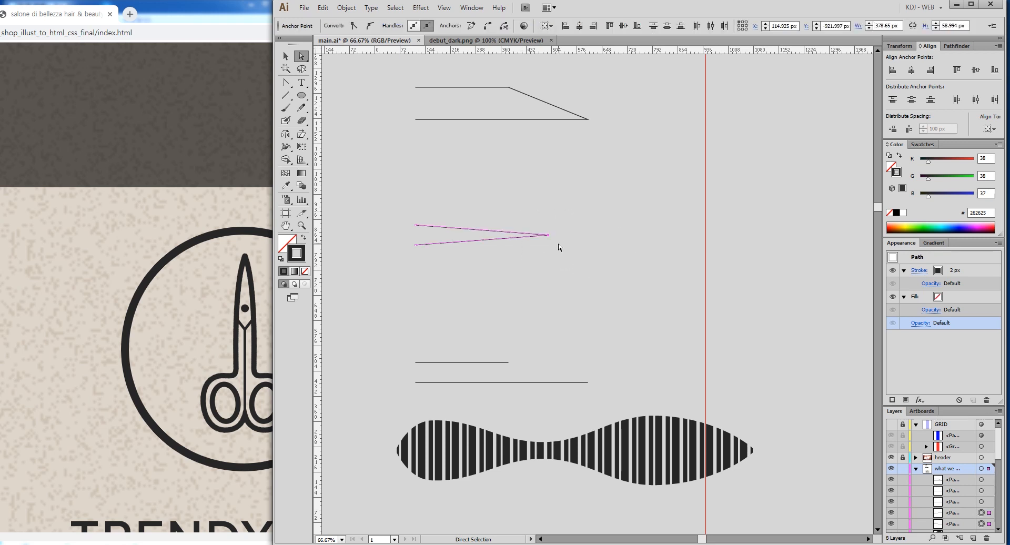
left_click(352, 13)
mouse_move(381, 225)
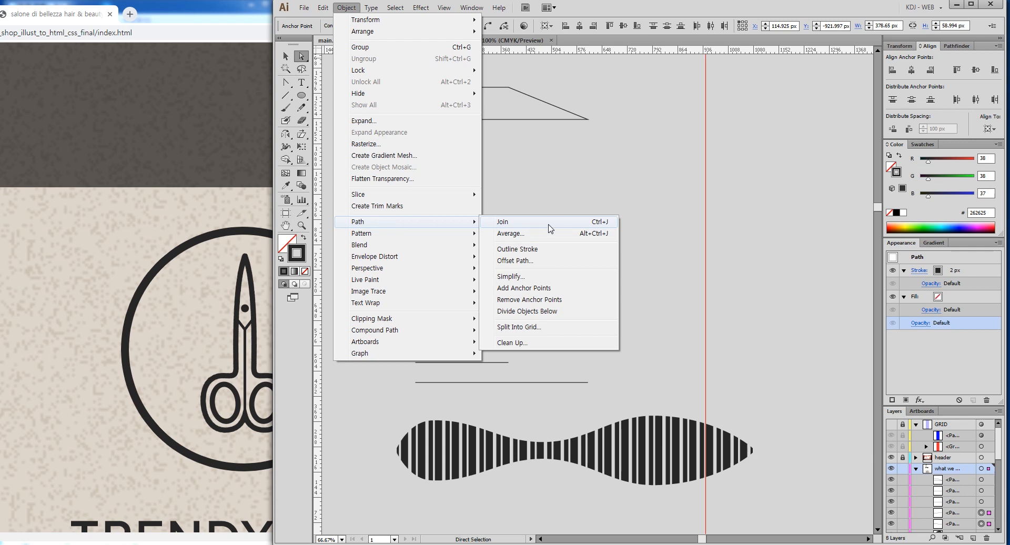
left_click(550, 224)
left_click(589, 238)
left_click_drag(481, 229, 492, 190)
left_click(642, 280)
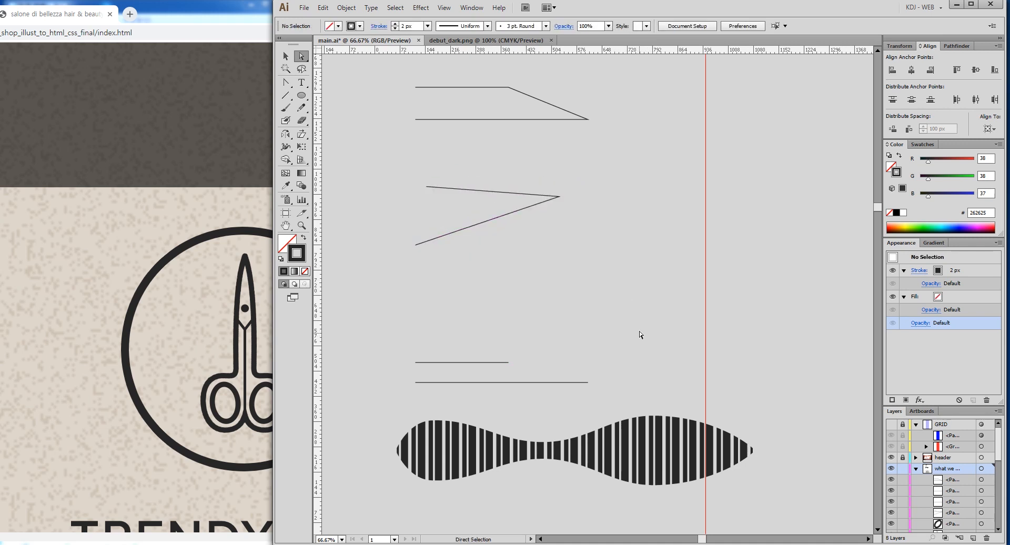
Return to the scissors icon and display its blade tip in Outline mode at close range
key("h")
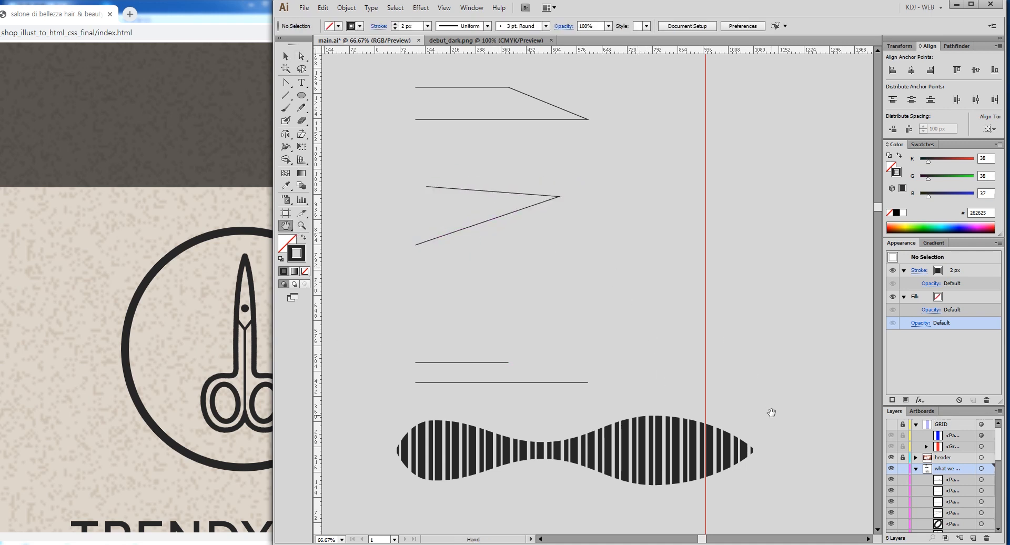
left_click_drag(769, 413, 694, 250)
scroll(699, 284, "down", 10)
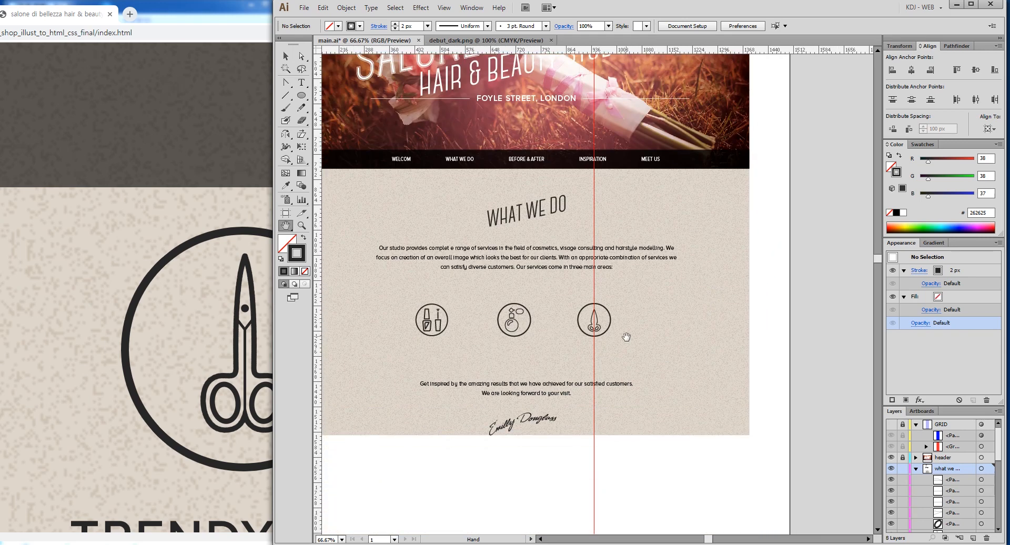
left_click_drag(587, 308, 607, 324)
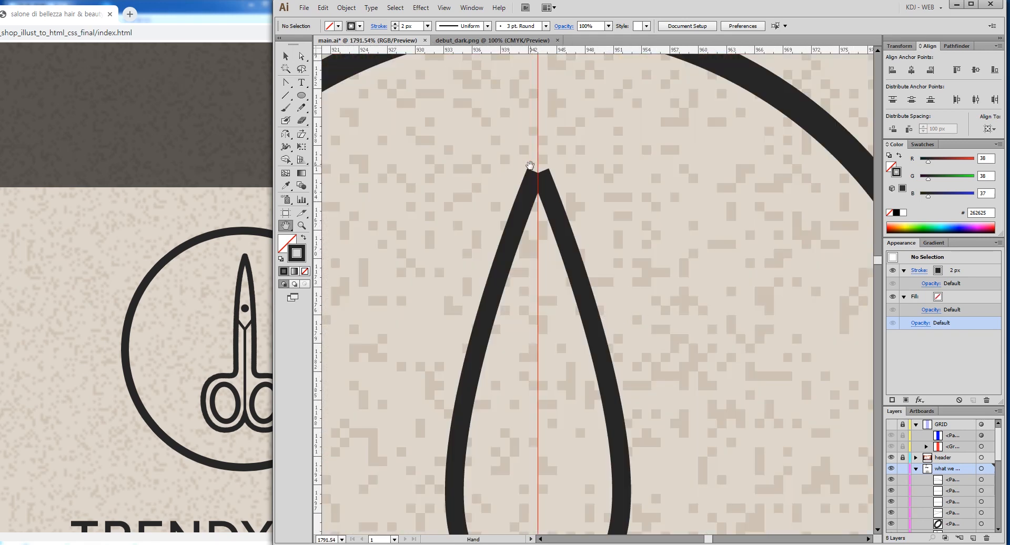
left_click_drag(508, 147, 577, 203)
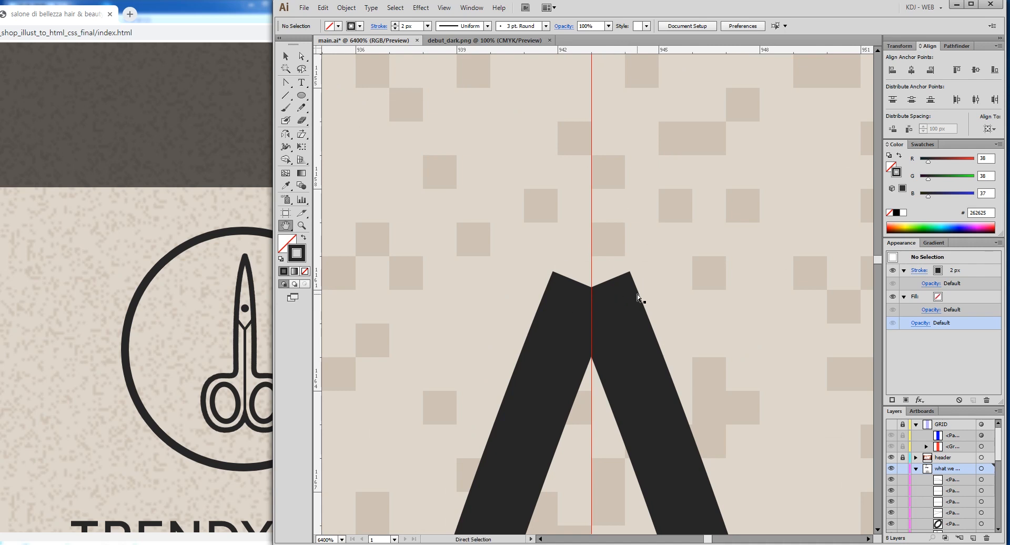
key("ctrl+y")
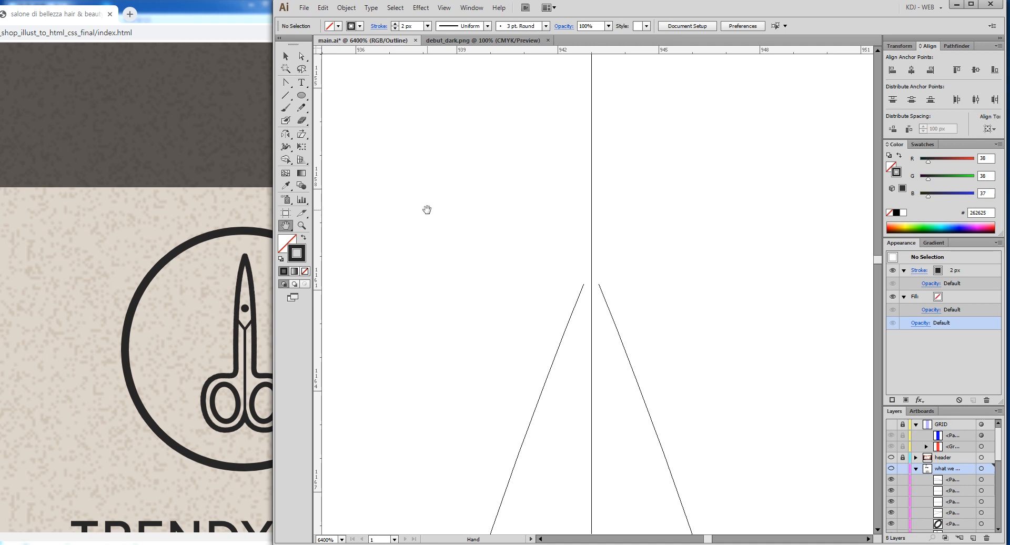
Average the two open endpoints at the scissors' blade tip along both axes
left_click(301, 56)
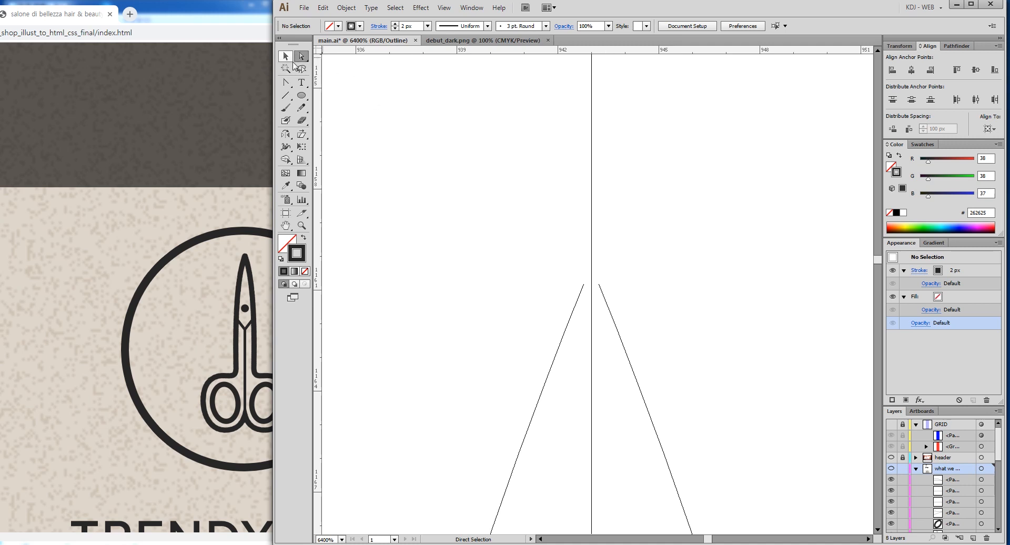
left_click(584, 285)
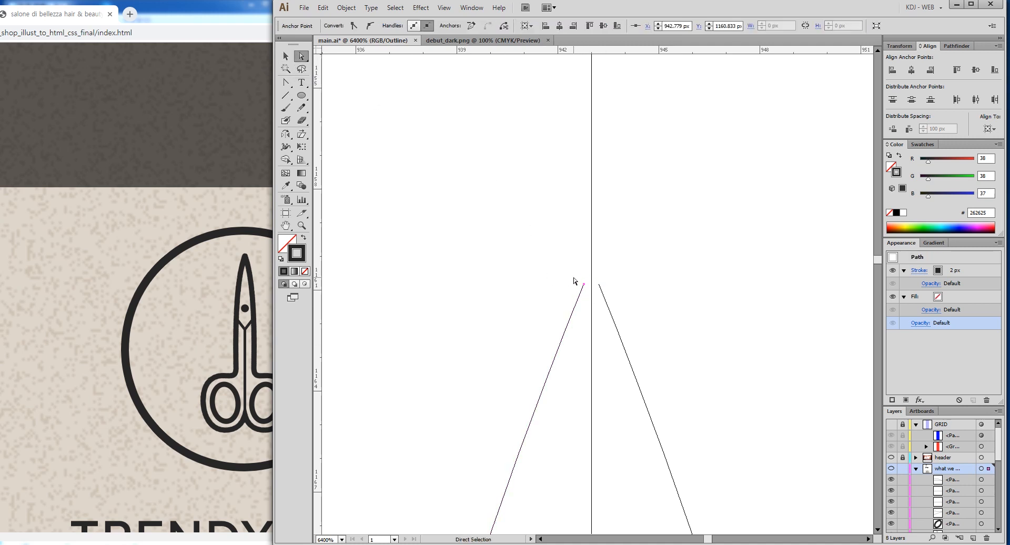
left_click(600, 285, "shift")
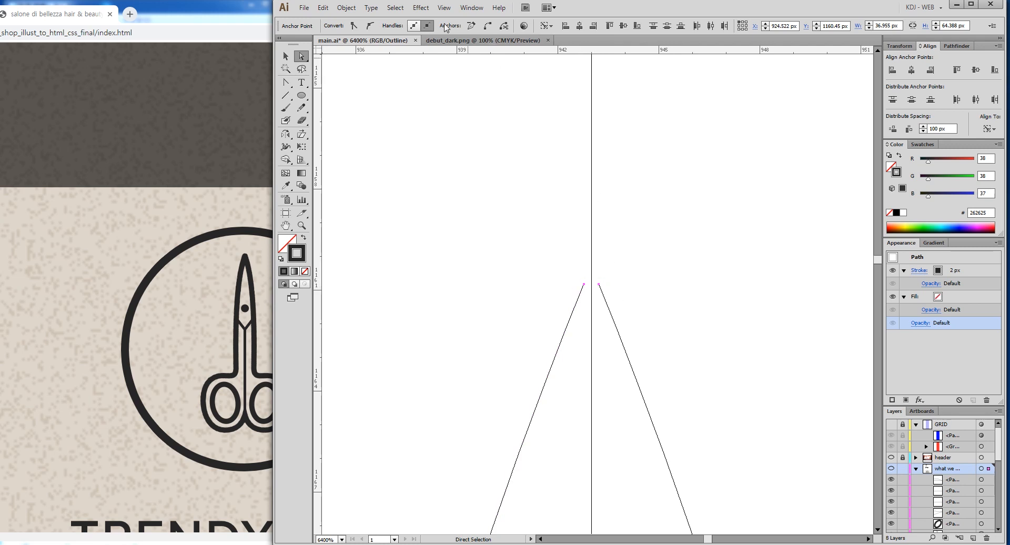
left_click(346, 7)
mouse_move(378, 225)
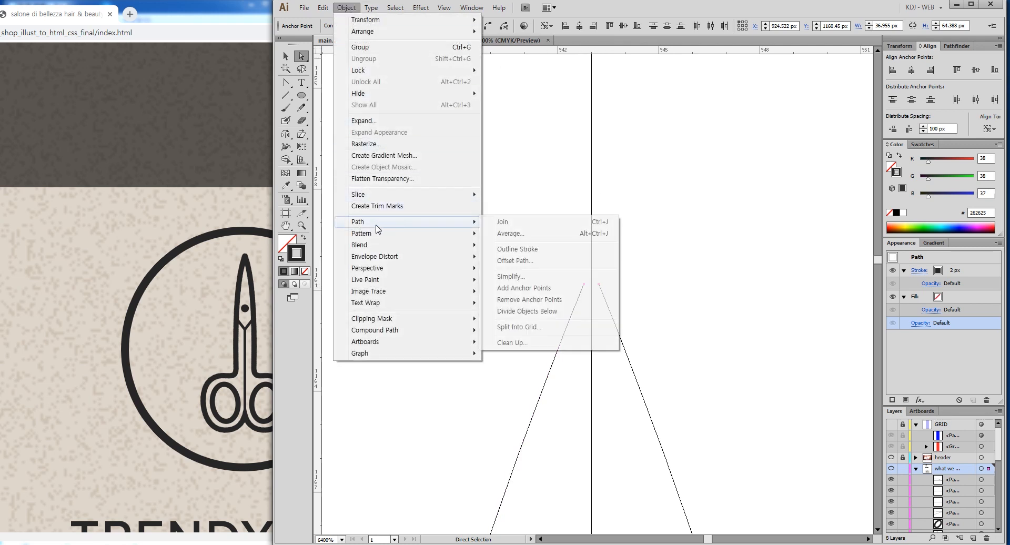
left_click(589, 232)
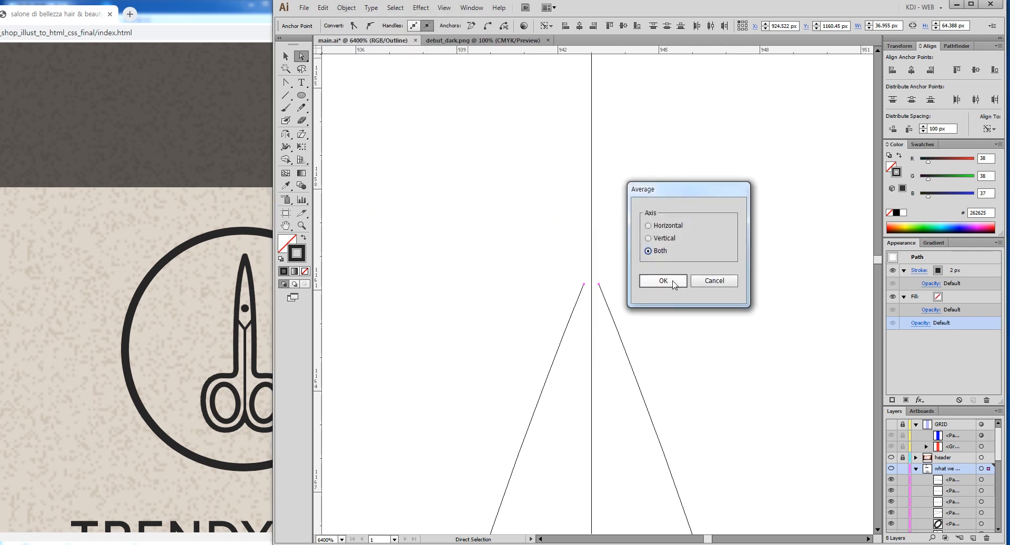
left_click(674, 282)
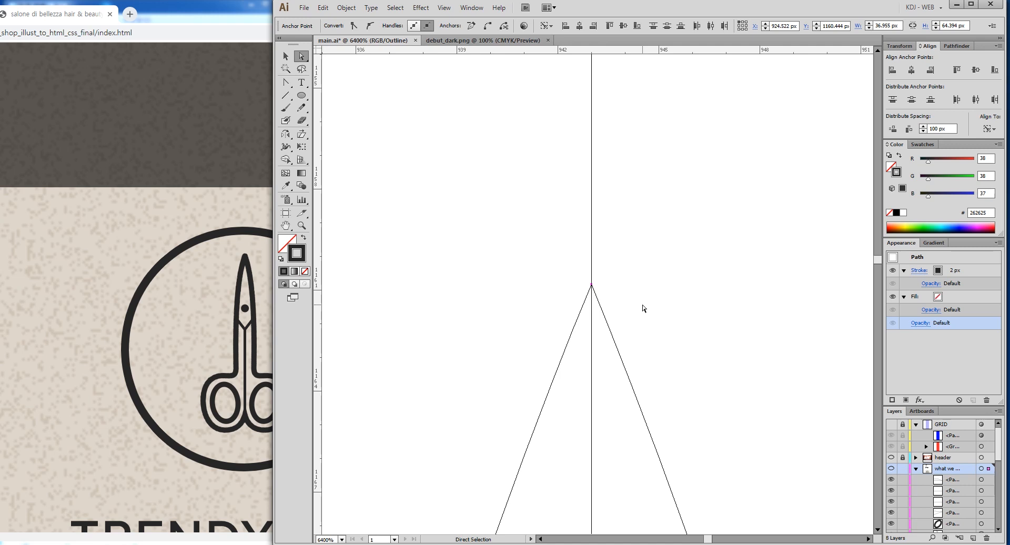
Join the coincident endpoints at the blade tip and switch the artwork to Preview mode
left_click(346, 8)
mouse_move(388, 224)
left_click(508, 222)
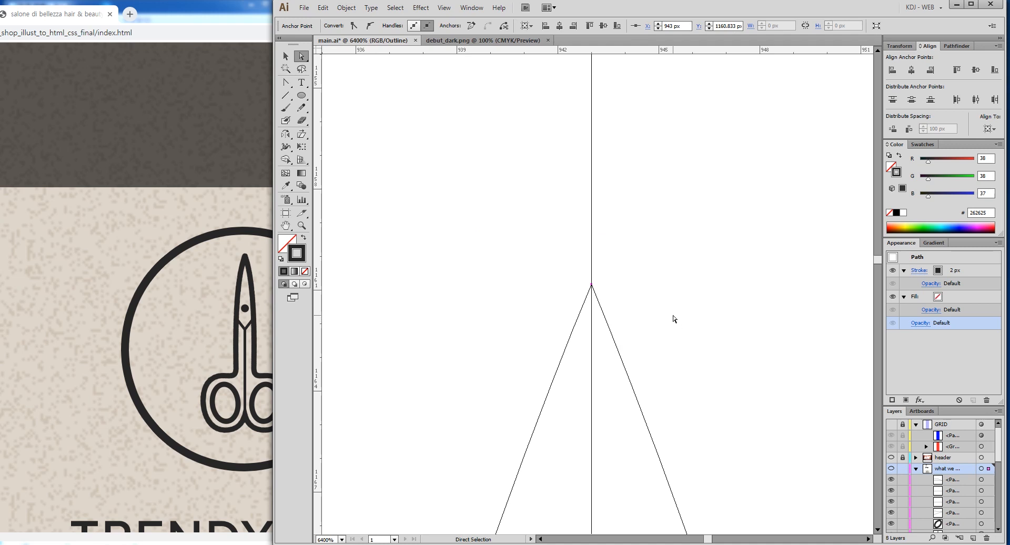
key("ctrl+t")
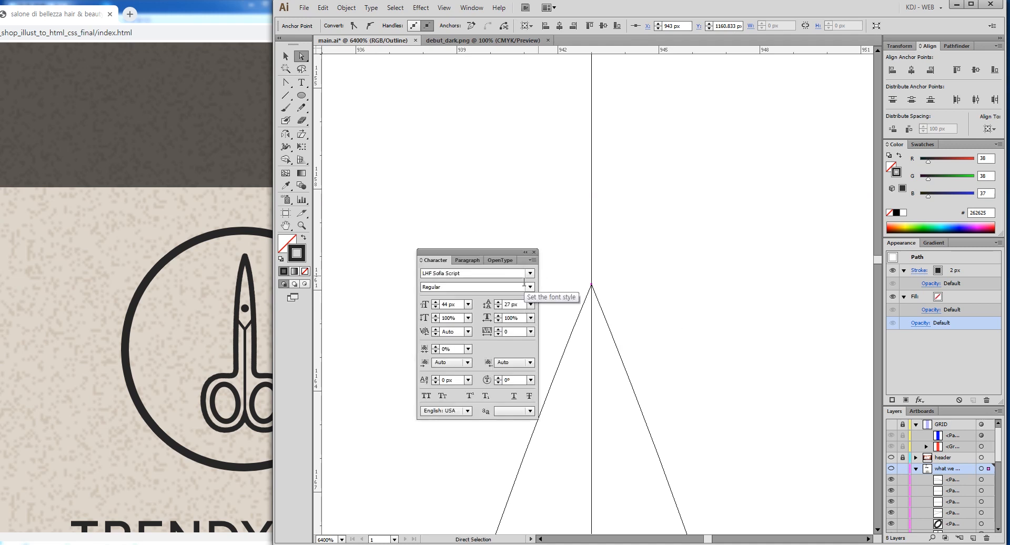
key("ctrl+y")
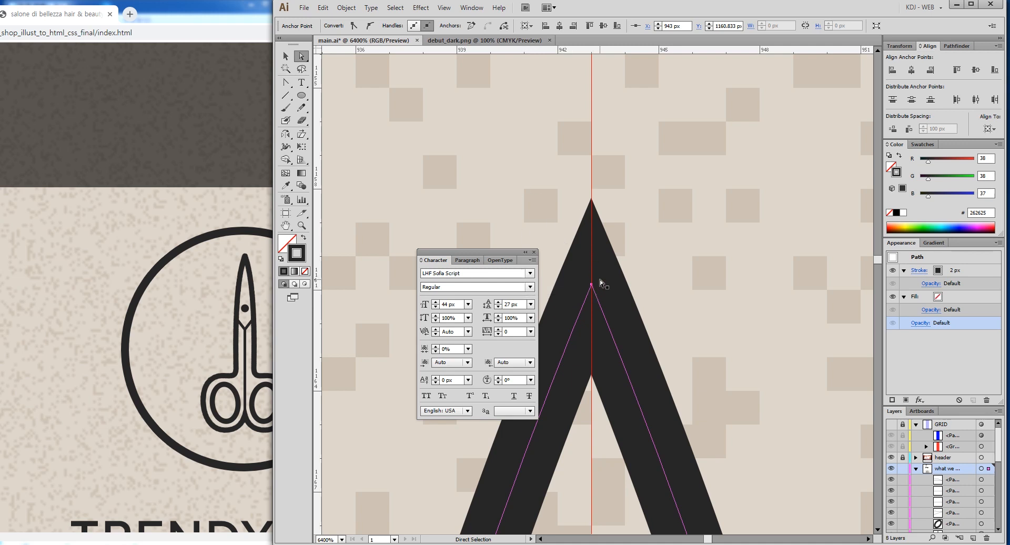
left_click(533, 252)
Undo the blade-tip join, and join the two coincident endpoints again
key("ctrl+z")
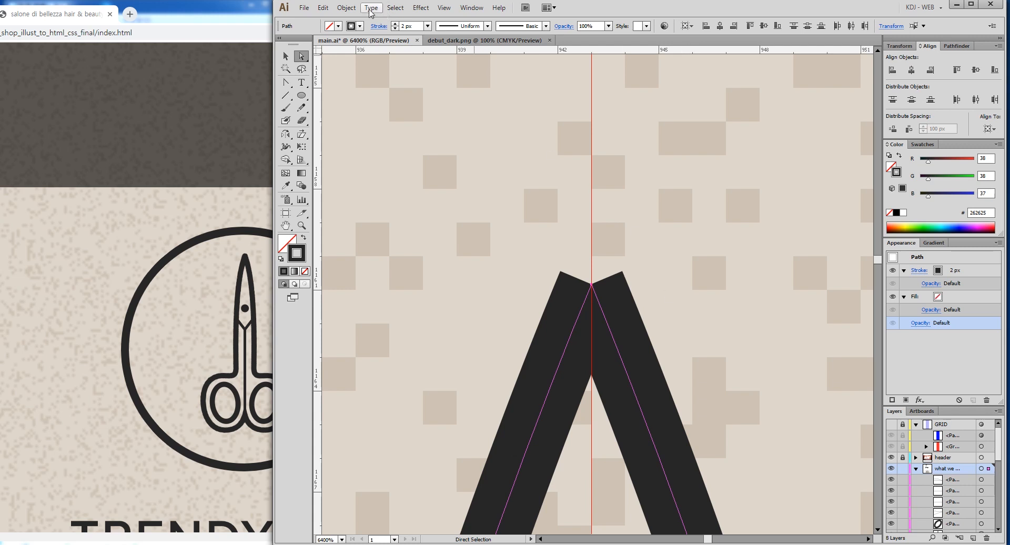
left_click(346, 7)
mouse_move(389, 227)
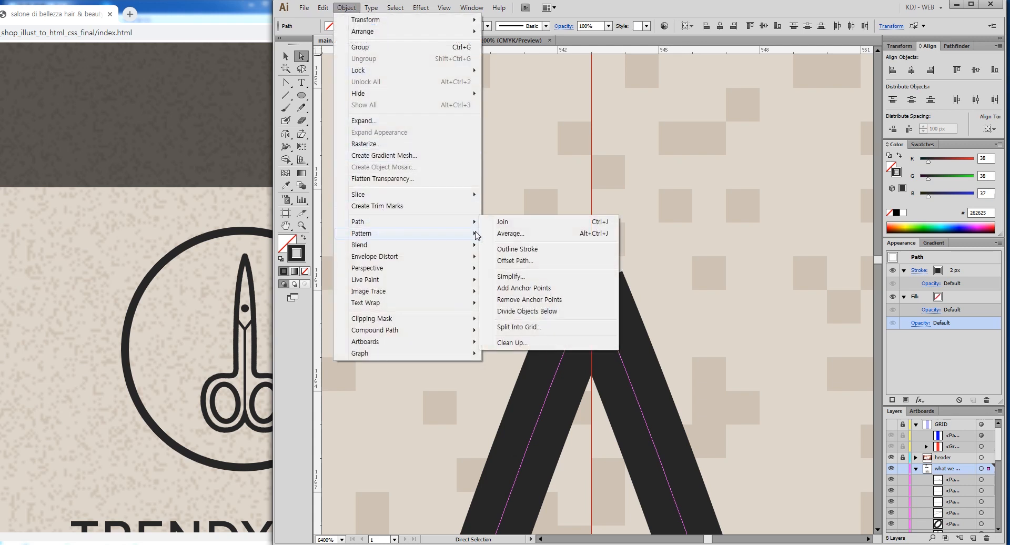
left_click(499, 224)
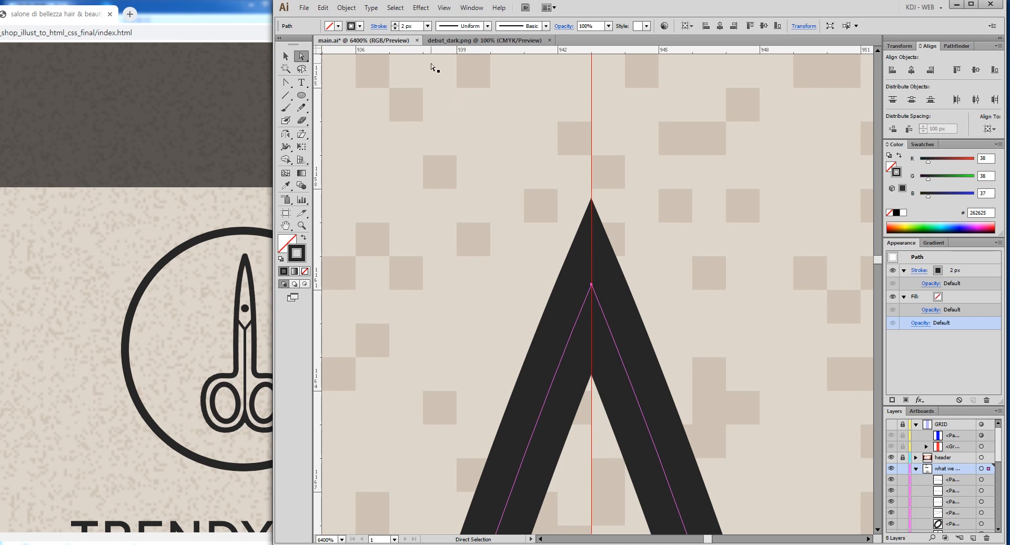
Set the scissors outline's stroke to a round corner join
left_click(284, 56)
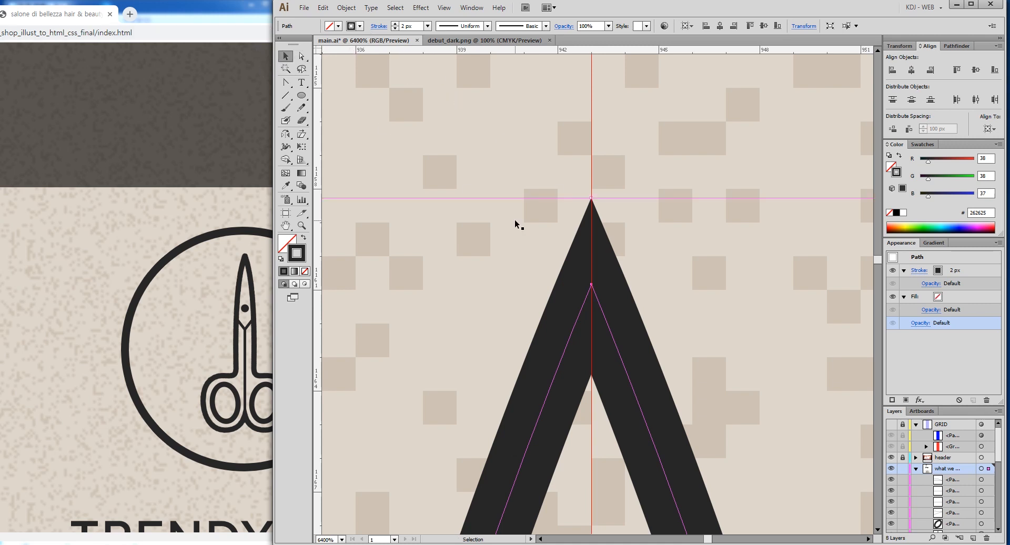
left_click(524, 264)
left_click(582, 309)
left_click(582, 310)
left_click(377, 27)
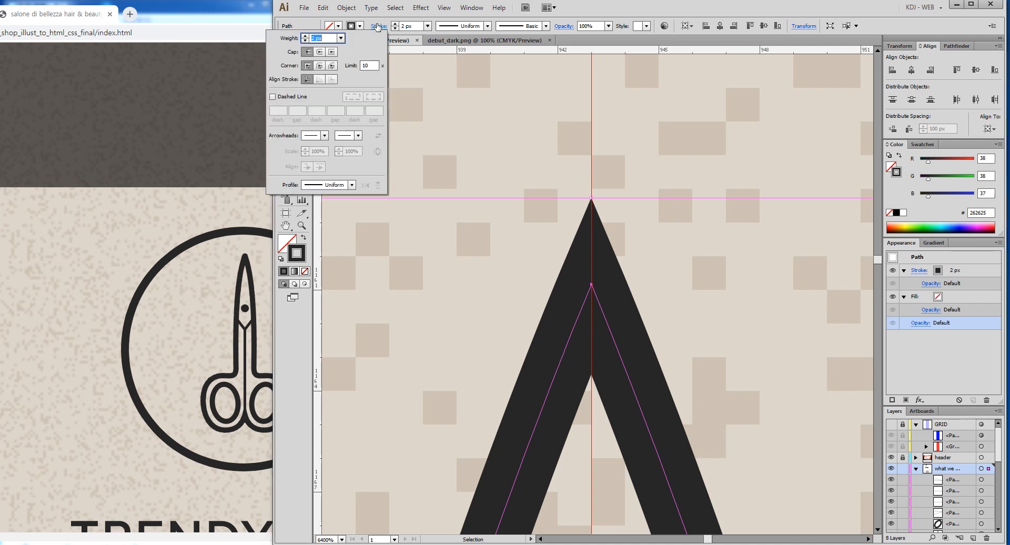
left_click(320, 66)
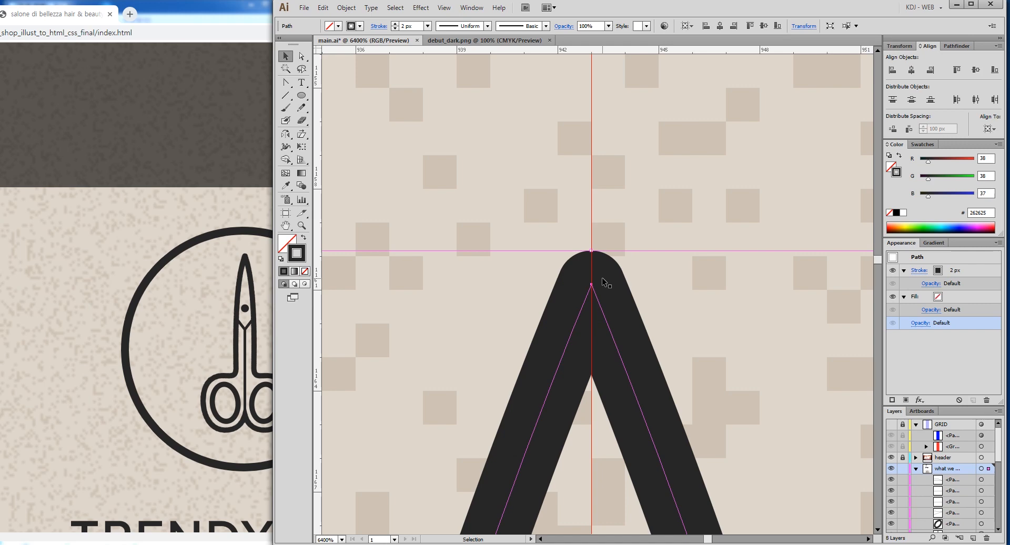
Display the meeting point of the handle outlines at the scissors' bottom in Outline mode at close range
scroll(601, 279, "down", 3)
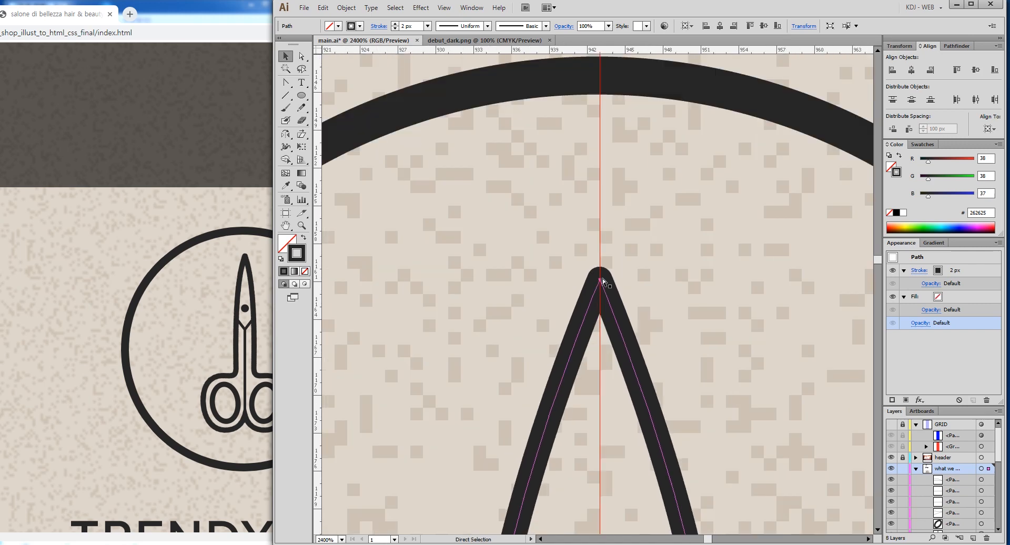
scroll(711, 342, "down", 15)
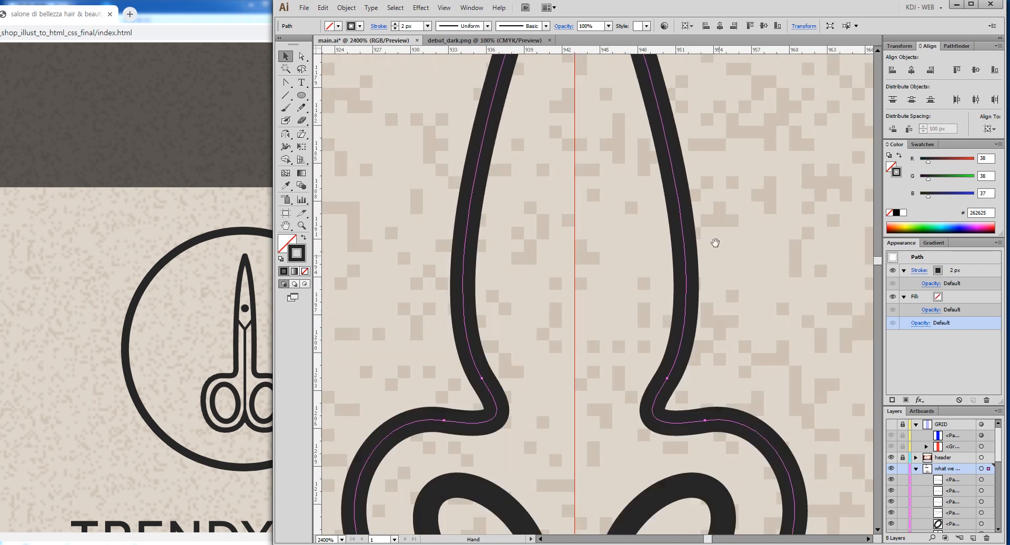
key("ctrl+2")
mouse_move(552, 258)
left_mouse_down()
mouse_move(577, 297)
mouse_move(598, 295)
mouse_move(591, 261)
mouse_move(555, 267)
left_mouse_up()
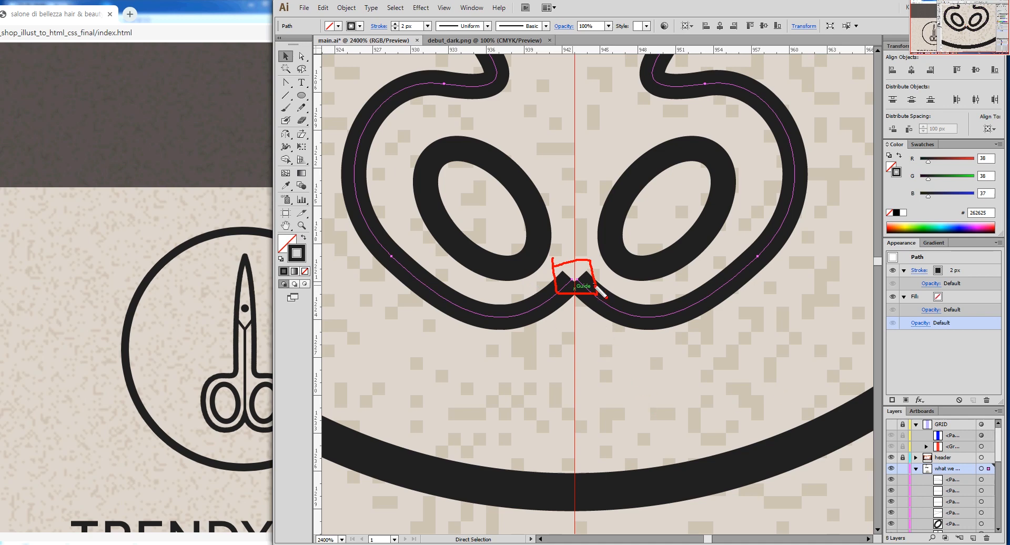
key("Escape")
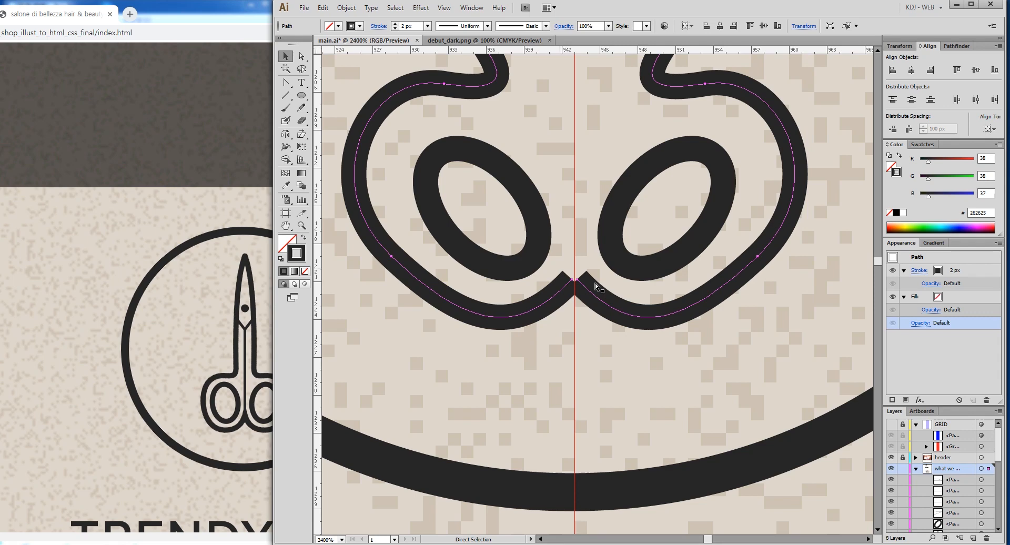
key("ctrl+y")
left_click(578, 282, "ctrl")
left_click(524, 256, "ctrl")
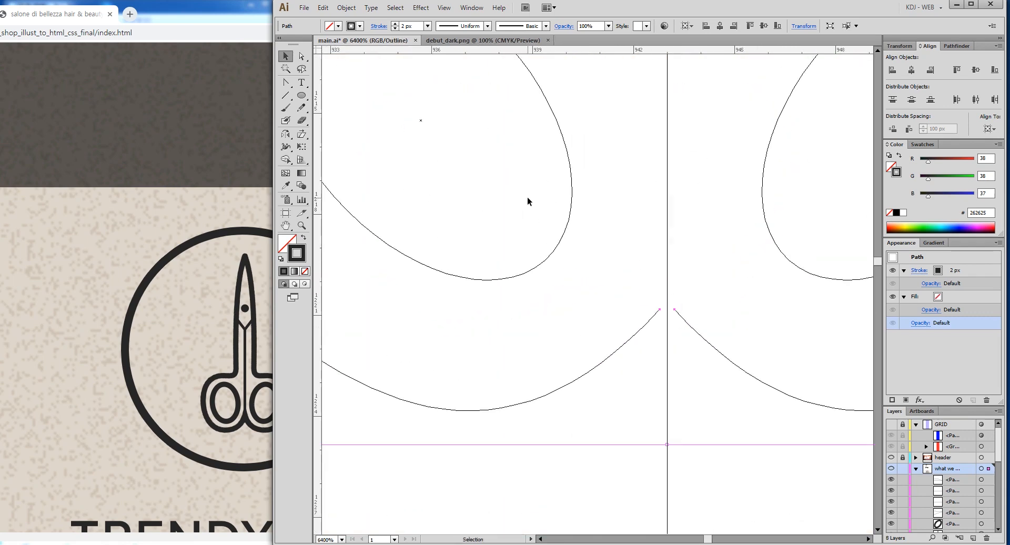
Average the two open endpoints between the scissors' handles along both axes
left_click(301, 57)
left_click(671, 380)
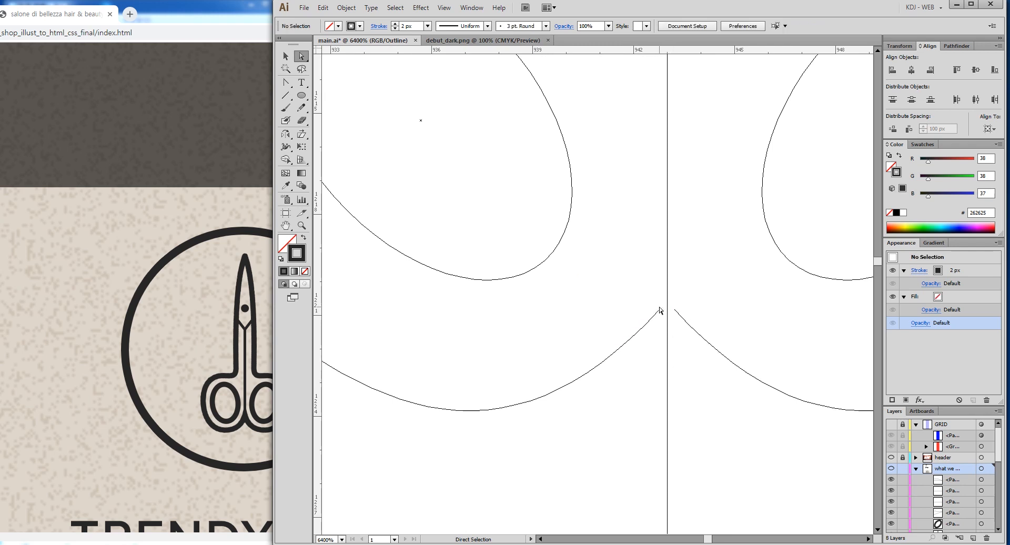
left_click(660, 312)
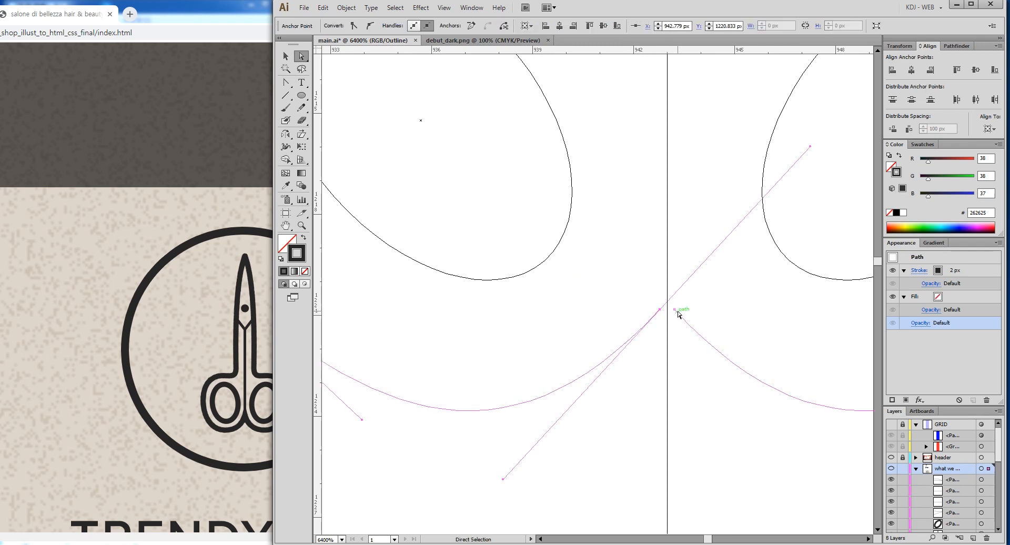
left_click(675, 311, "shift")
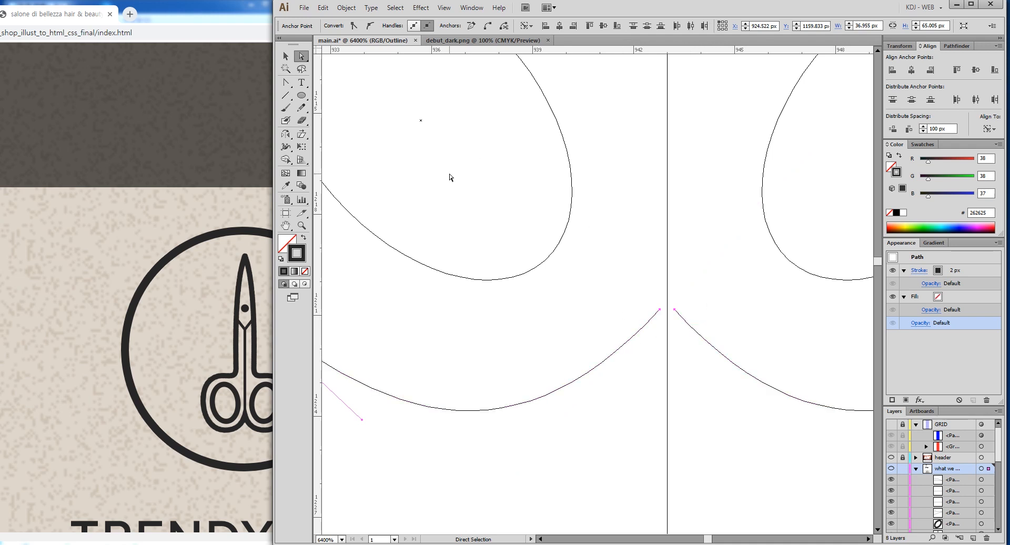
left_click(346, 8)
mouse_move(420, 222)
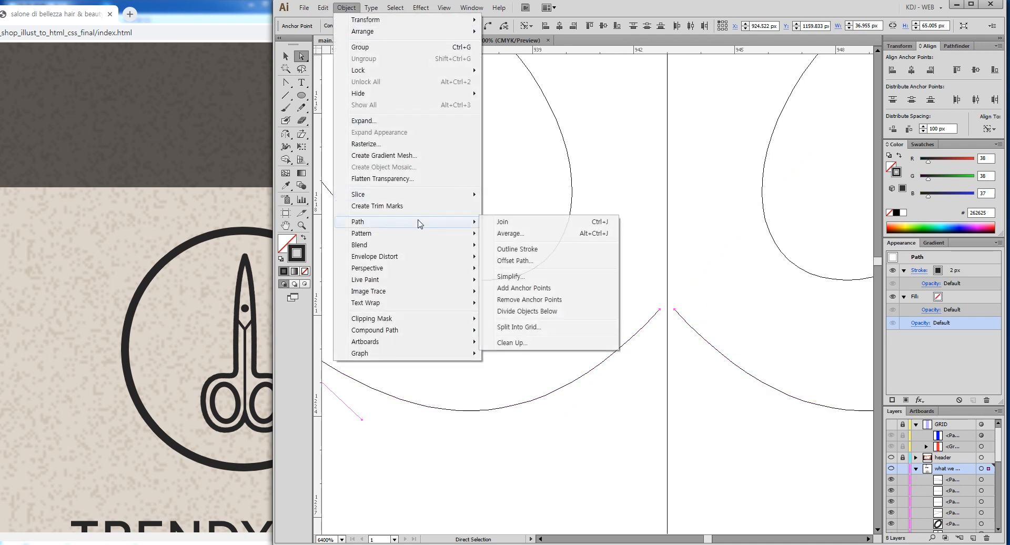
left_click(539, 234)
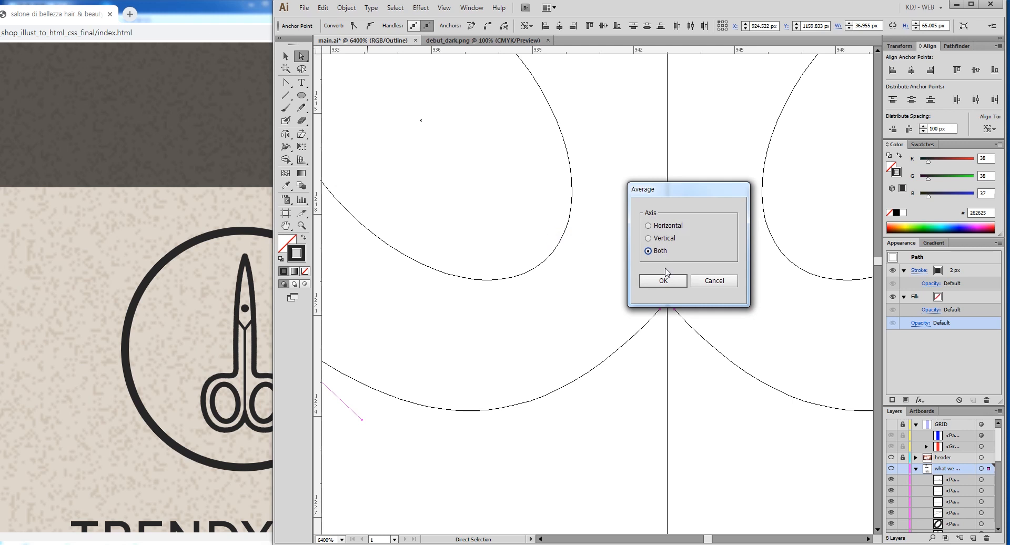
left_click(664, 281)
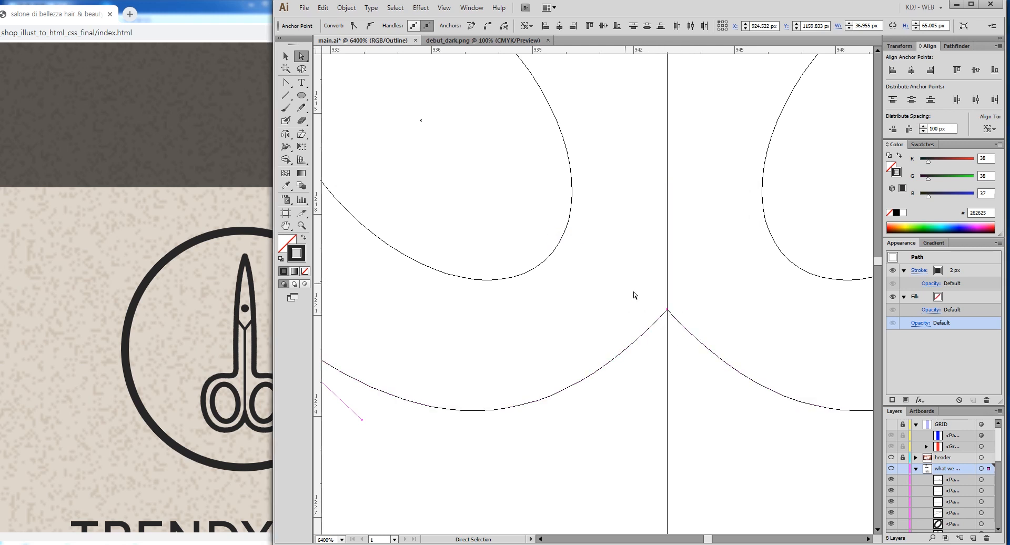
Join the coincident endpoints between the handles and return the artwork to Preview mode
left_click(340, 10)
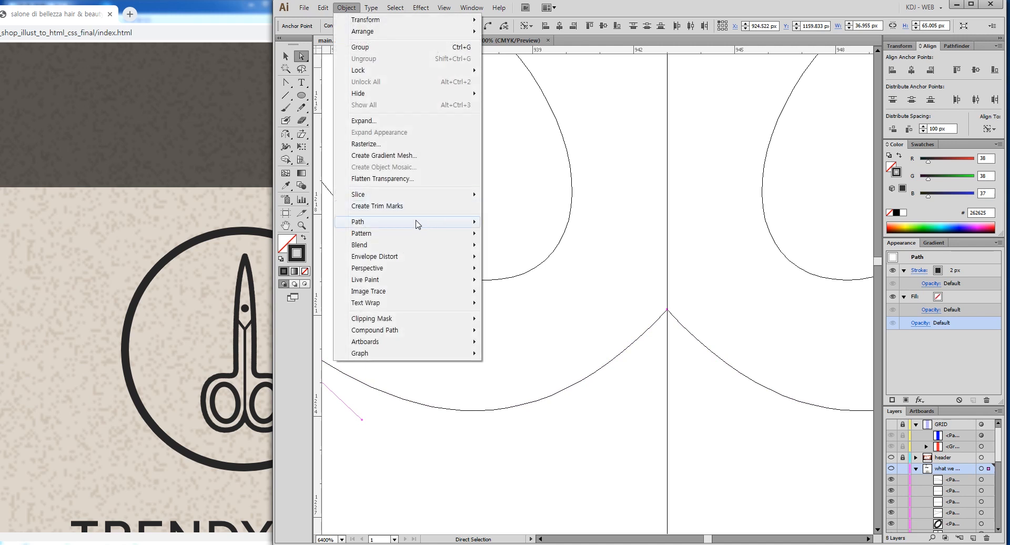
mouse_move(423, 222)
left_click(512, 223)
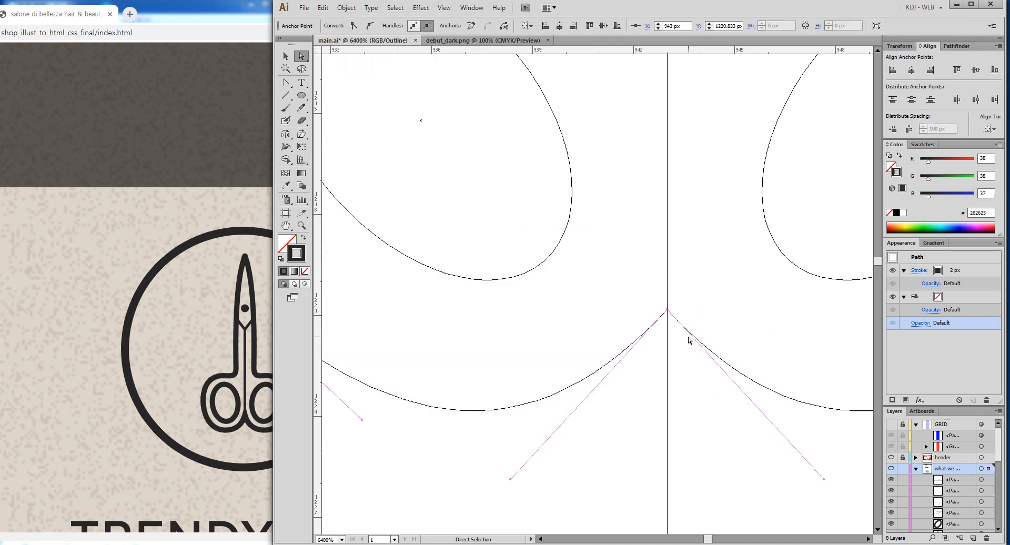
key("ctrl")
key("ctrl+t")
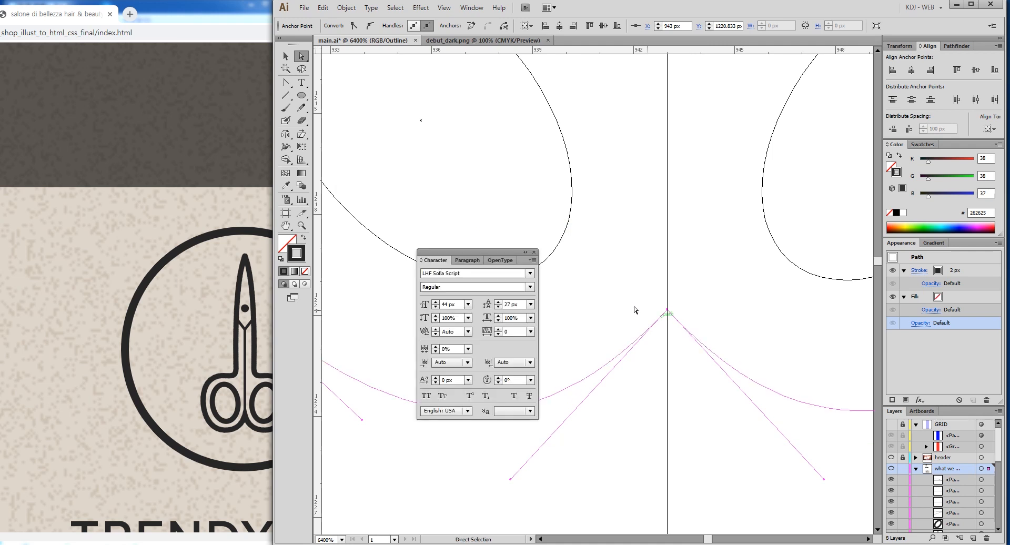
left_click(533, 252)
key("ctrl+y")
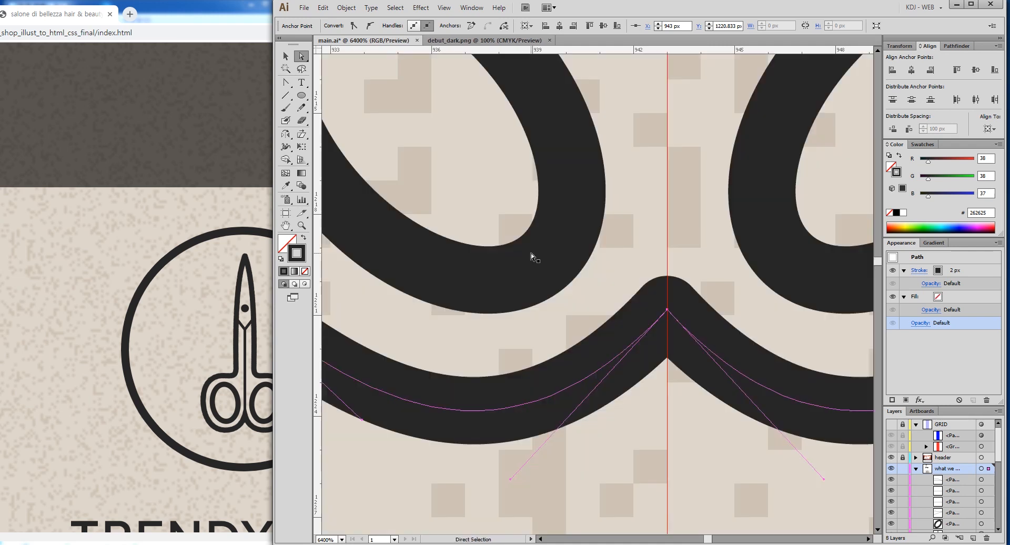
Select the joined scissors outline and check the whole icon inside its circle
left_click(285, 56)
left_click(703, 291)
left_click(645, 342)
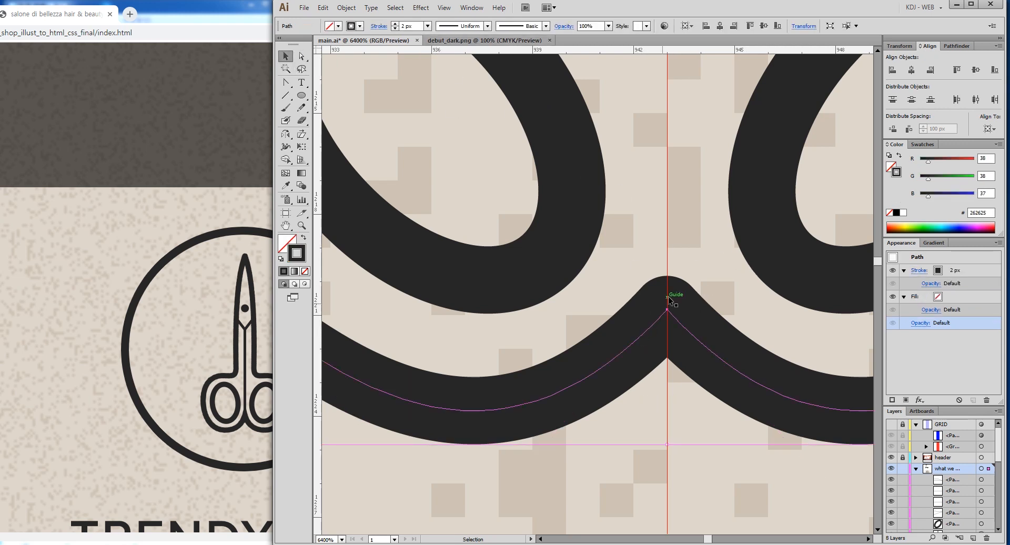
key("ctrl+minus")
key("ctrl+minus")
key("ctrl+minus")
key("ctrl+minus")
key("ctrl+minus")
key("ctrl+minus")
key("ctrl+minus")
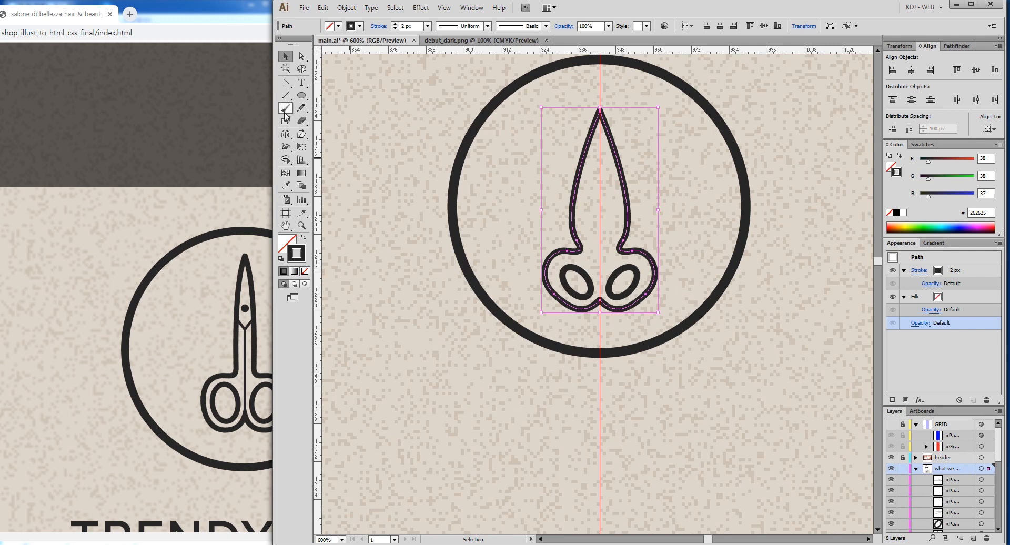
Draw a vertical line on the center guide from the middle of the blades down to the notch between the handles
left_click(288, 96)
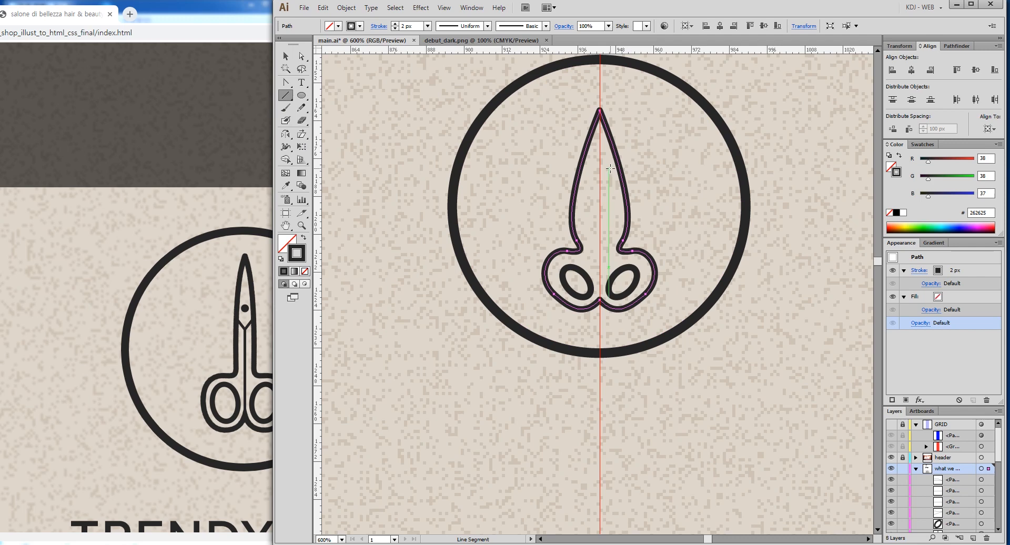
mouse_move(600, 187)
left_mouse_down()
mouse_move(602, 282)
mouse_move(626, 301)
left_mouse_up()
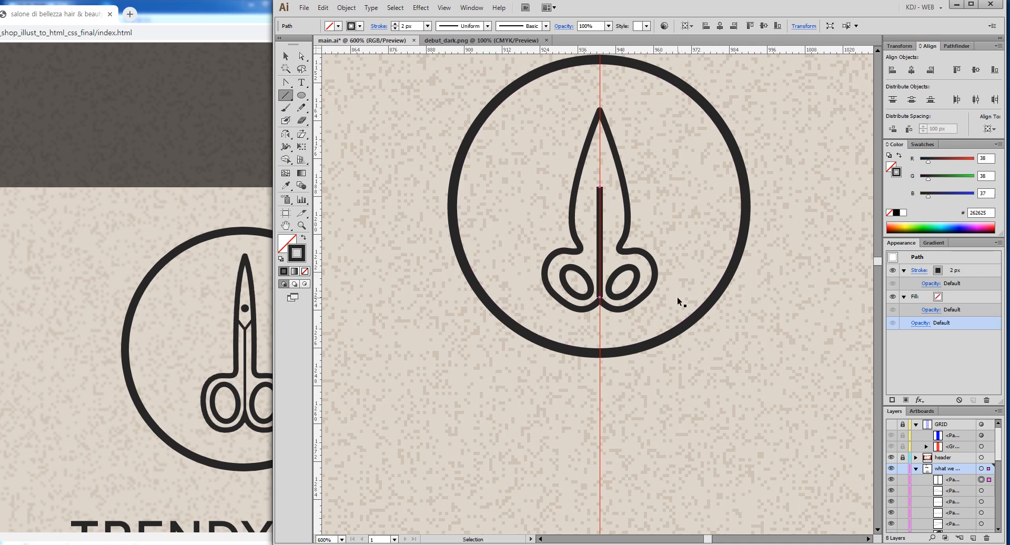
scroll(615, 254, "up", 2)
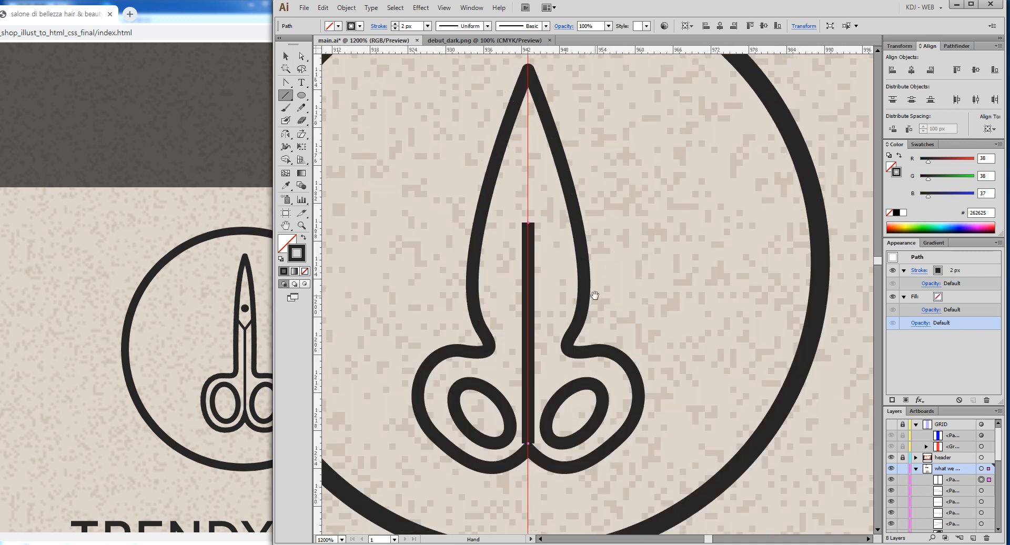
Nudge the scissors' center line down so its lower end meets the notch between the handles
left_click_drag(596, 295, 602, 230)
key("v")
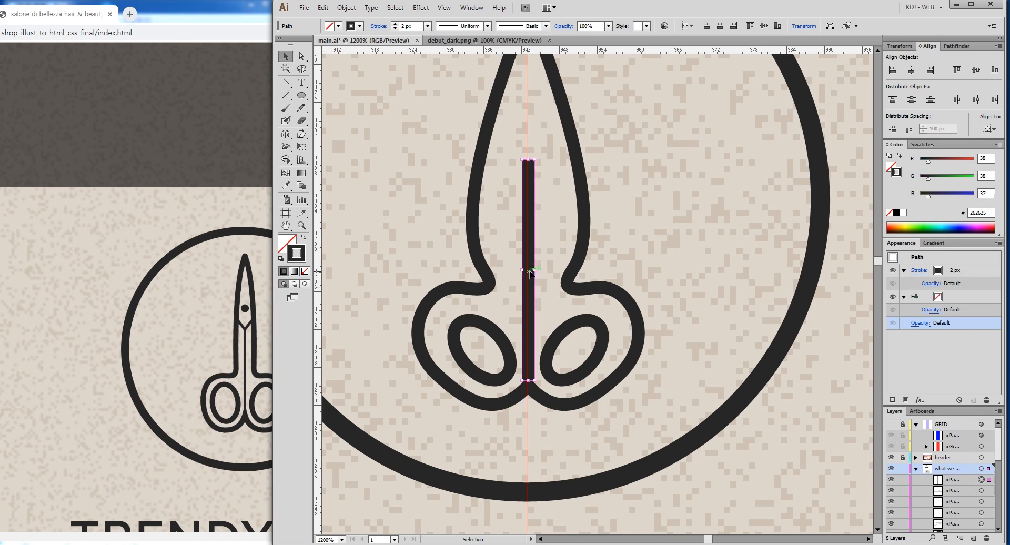
key("Down")
left_click(667, 236)
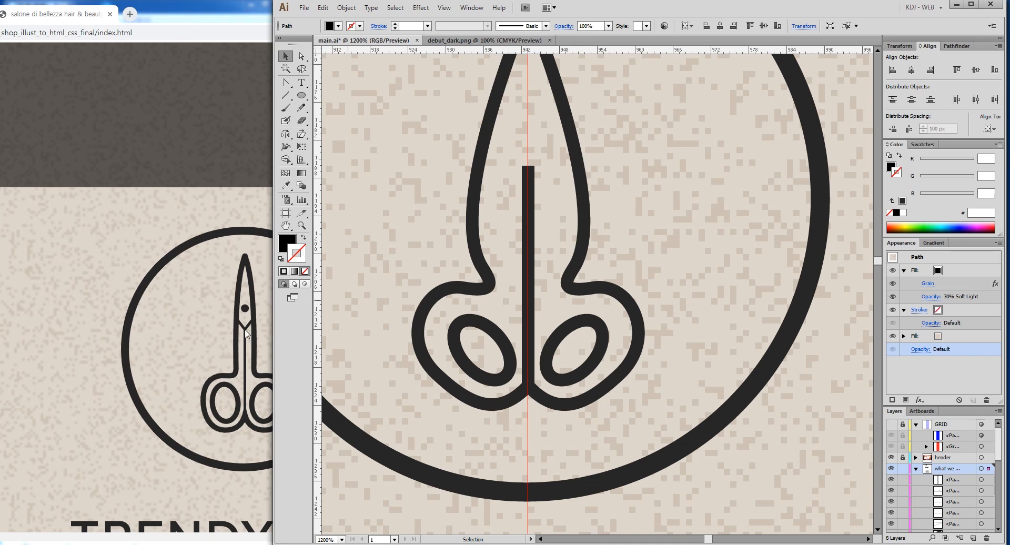
Draw two diagonal lines forming a V from the top of the center line toward both blade edges, and select both
key("backslash")
mouse_move(526, 197)
left_mouse_down()
mouse_move(526, 140)
mouse_move(542, 167)
mouse_move(534, 179)
mouse_move(566, 140)
left_mouse_up()
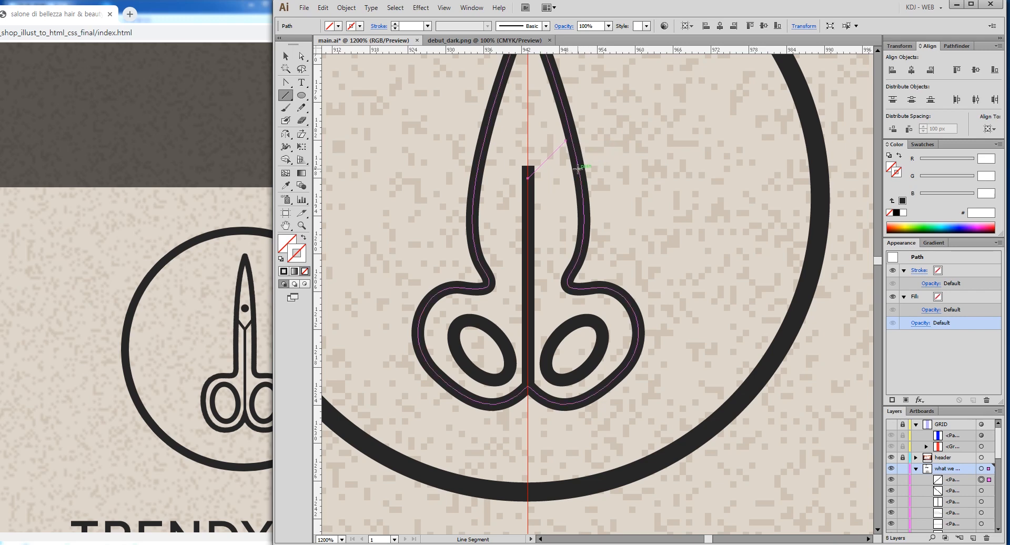
left_click(286, 55)
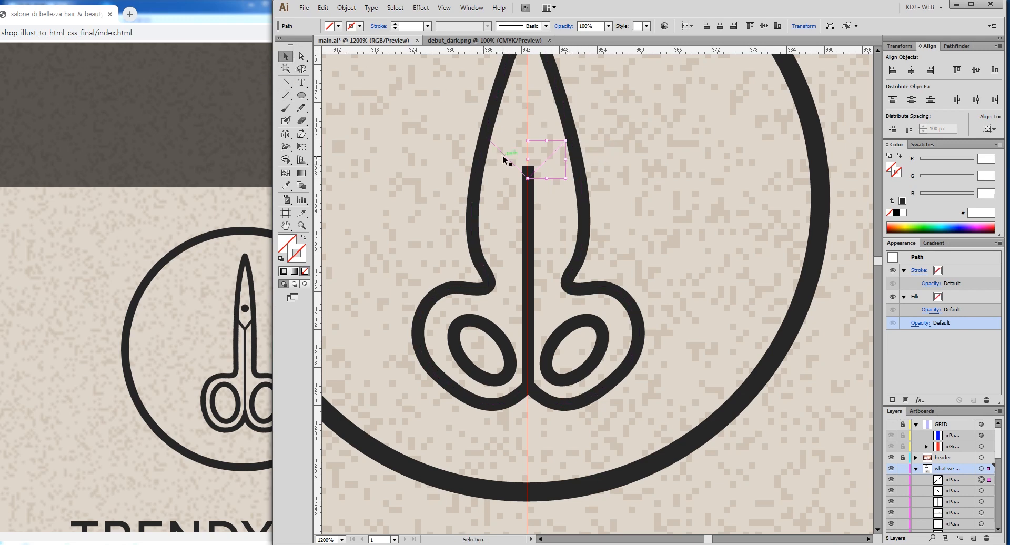
left_click(504, 156, "shift")
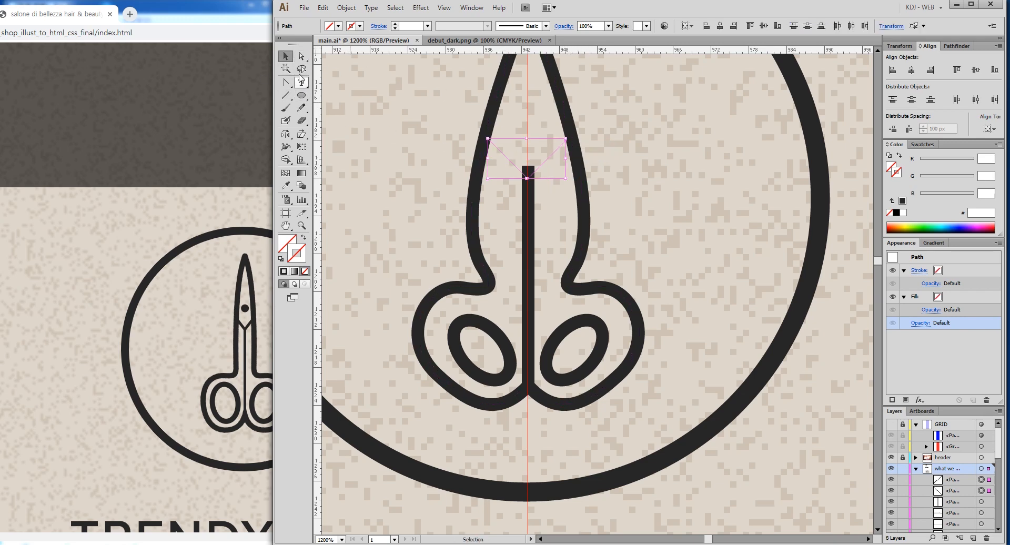
Copy the center line's 2 px dark stroke to both V lines and extend the right arm's end to the blade outline
key("i")
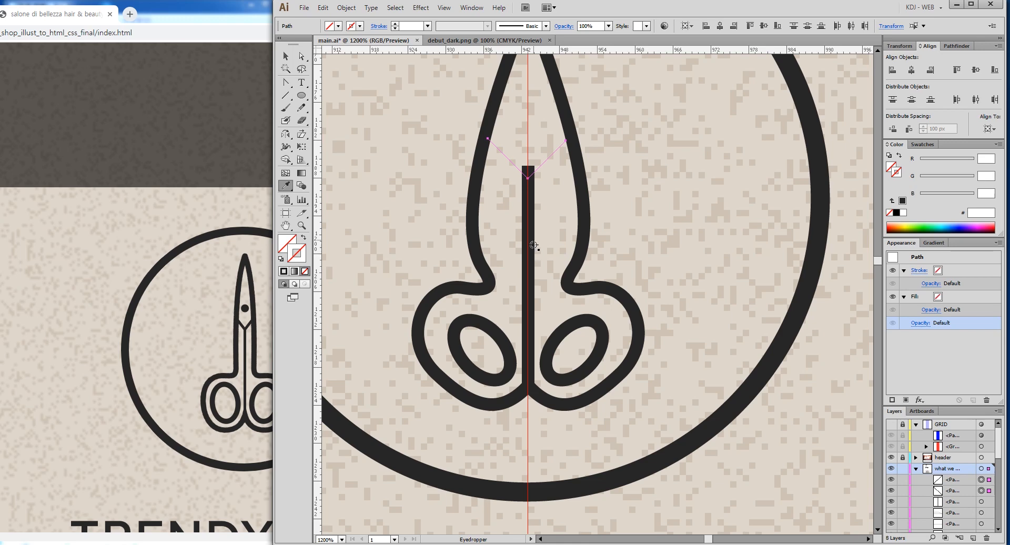
left_click(289, 187)
left_click(528, 208)
left_click(286, 56)
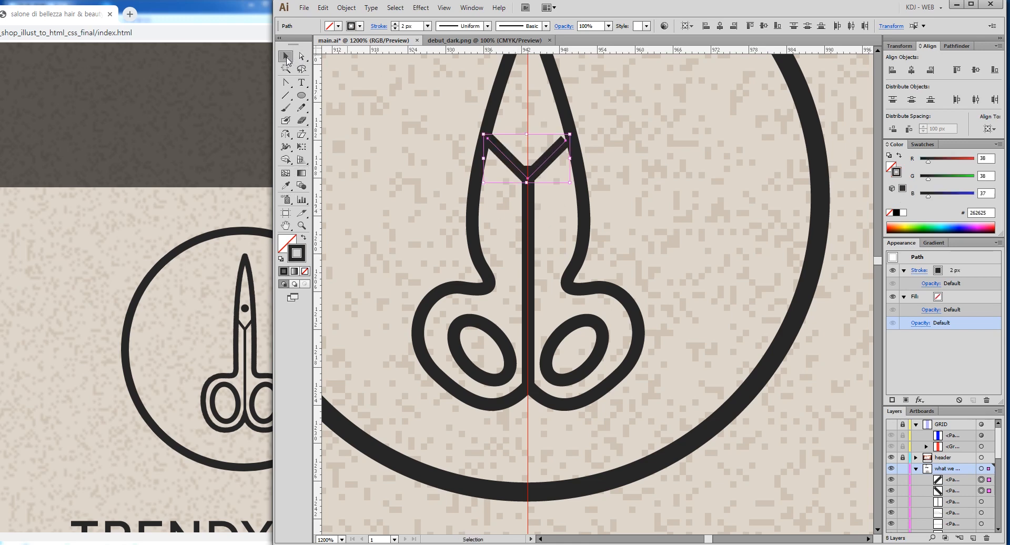
left_click(302, 56)
left_click_drag(564, 140, 573, 135)
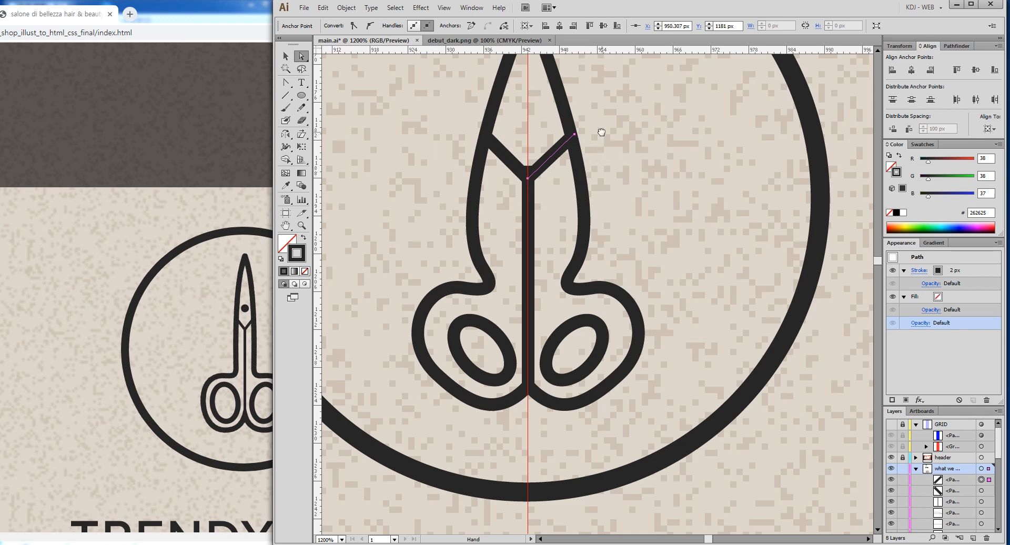
Draw a small circle above the V, make it solid dark with no stroke, and move it near the center guide
scroll(568, 201, "up", 2)
key("l")
left_click_drag(527, 173, 539, 184)
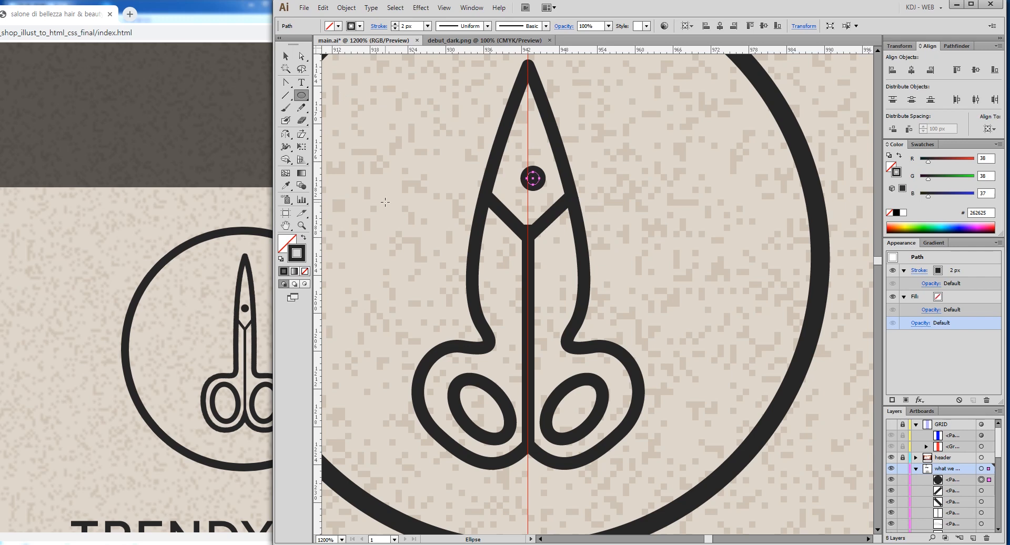
left_click(303, 239)
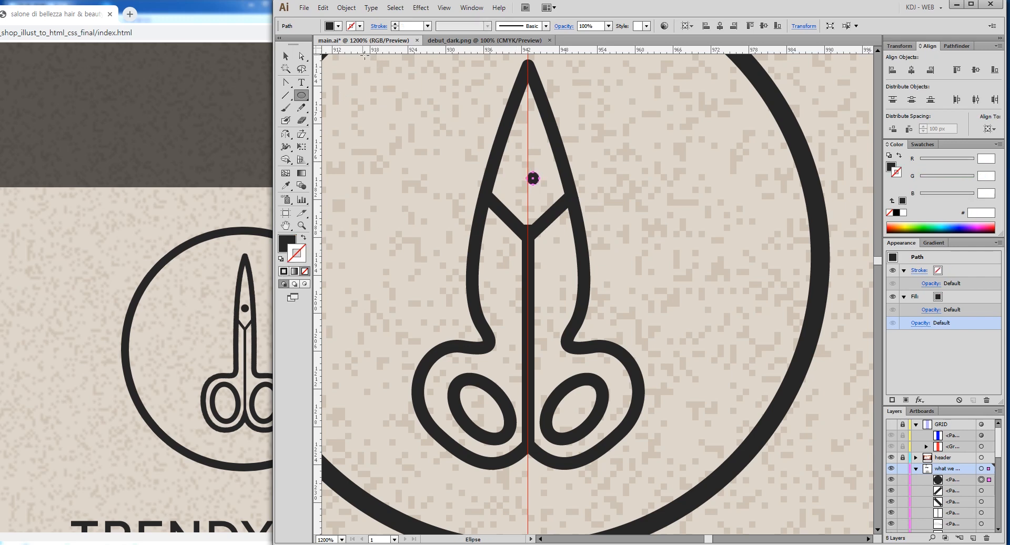
left_click(286, 55)
mouse_move(532, 175)
left_mouse_down()
mouse_move(532, 166)
mouse_move(529, 173)
left_mouse_up()
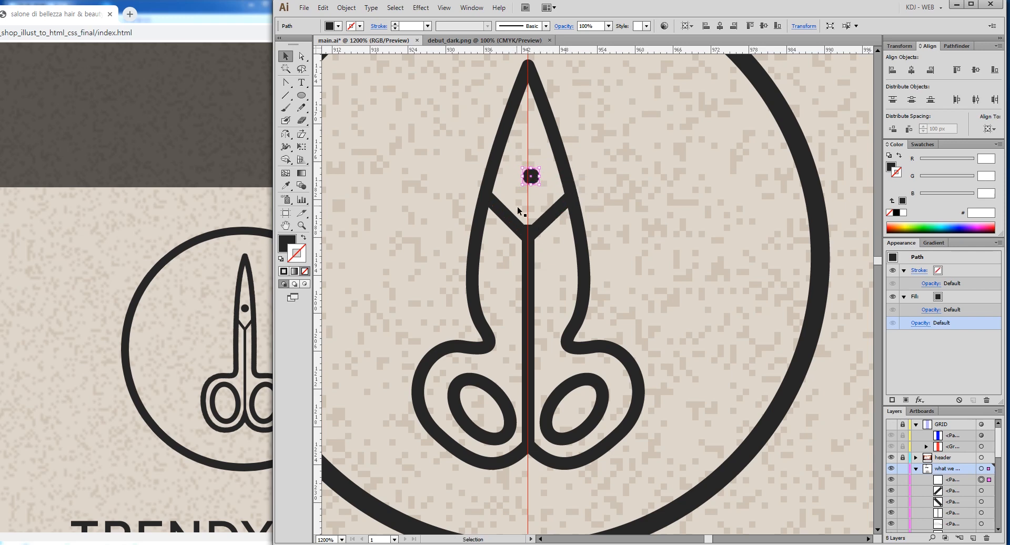
Center the small dot horizontally on the scissors' center line without pixel-grid alignment
left_click(530, 258, "shift")
left_click(529, 258)
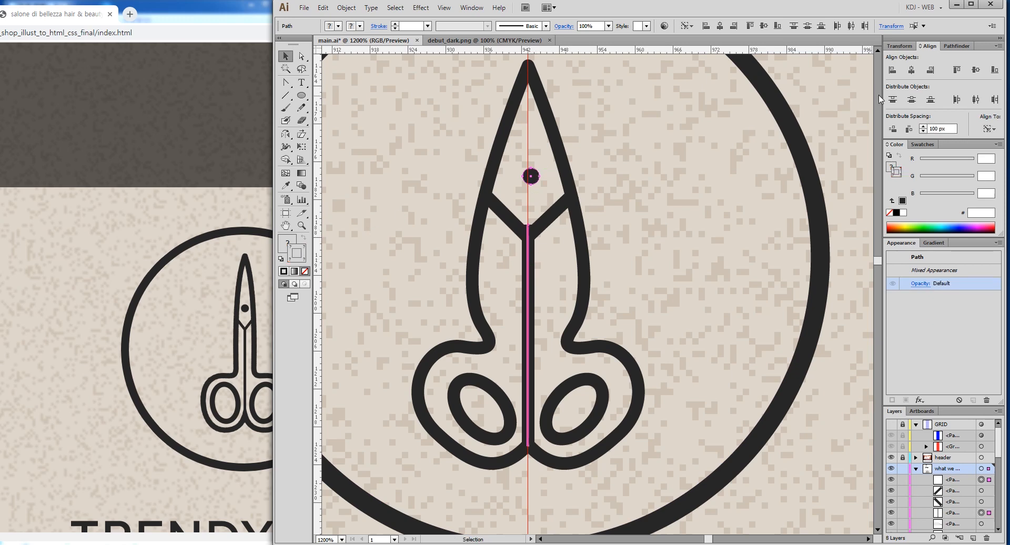
left_click(911, 71)
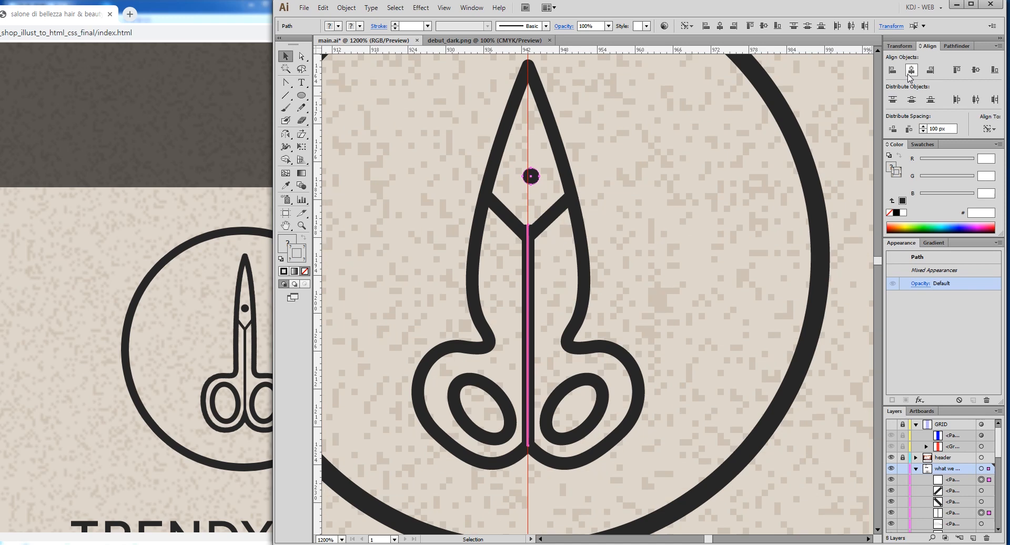
left_click(900, 47)
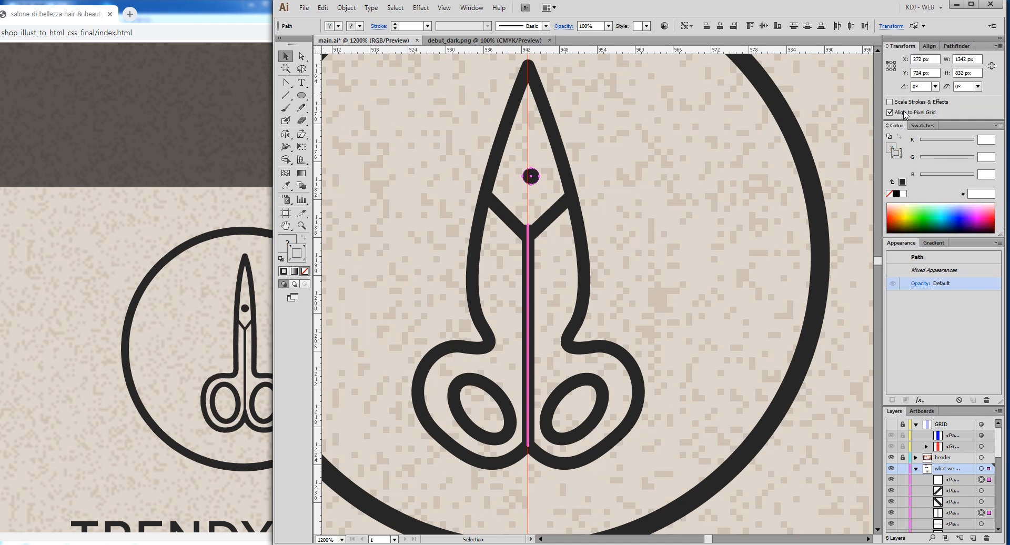
left_click(928, 46)
left_click(912, 71)
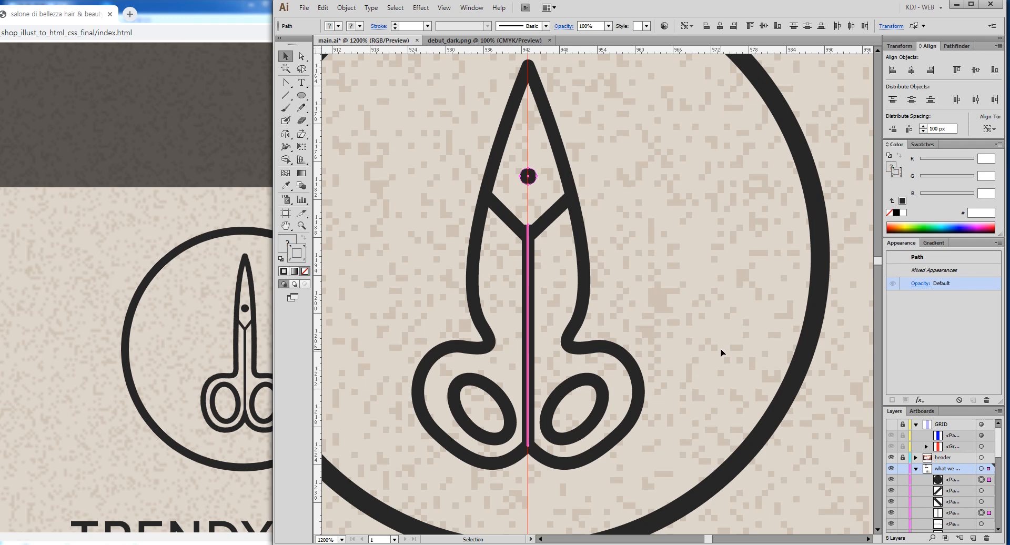
Nudge both V lines up slightly so their meeting point sits on the top of the center line
left_click(509, 222)
left_click(557, 209)
left_click(501, 211, "shift")
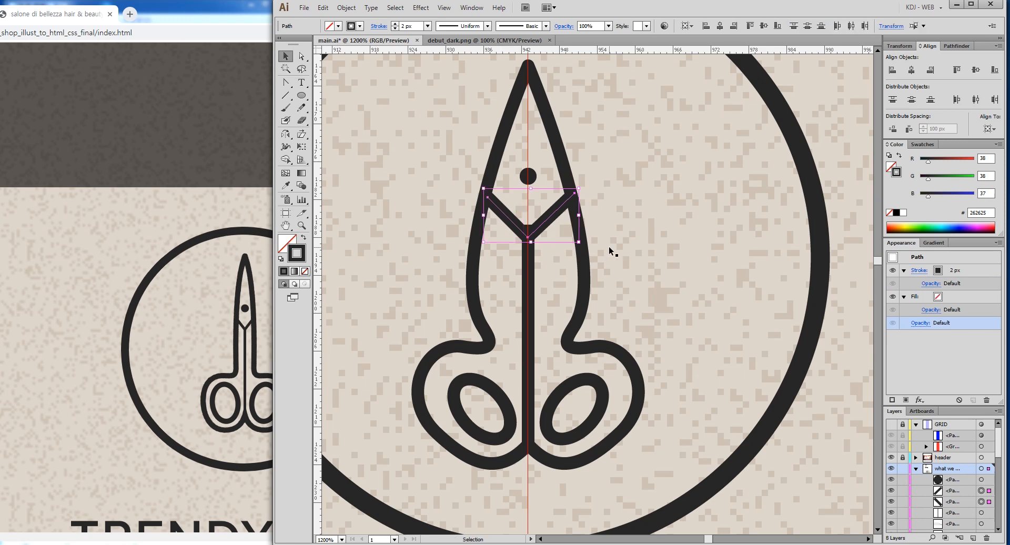
left_click(604, 169)
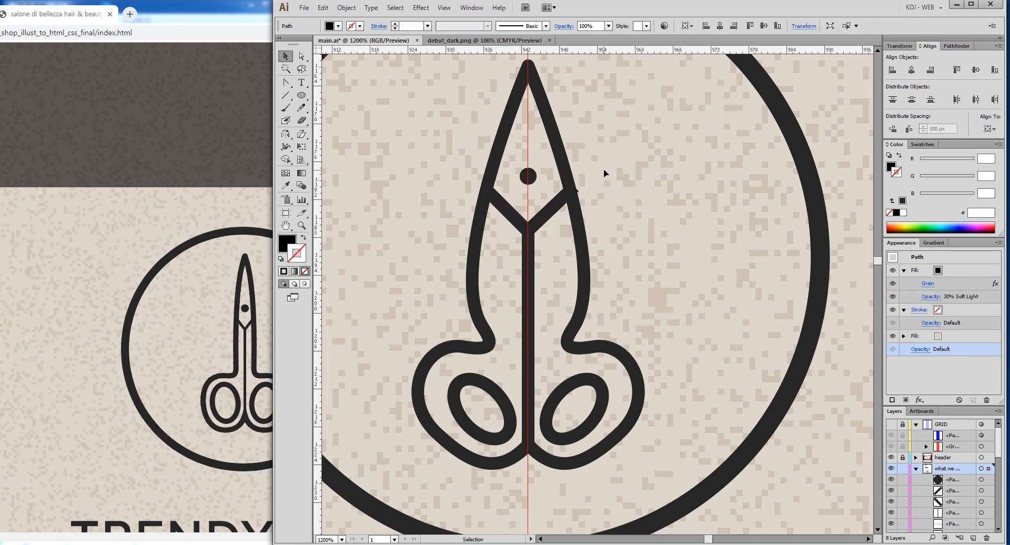
Pull the V's right arm endpoint back so it no longer sticks out past the blade outline
left_click(575, 188)
left_click(573, 191)
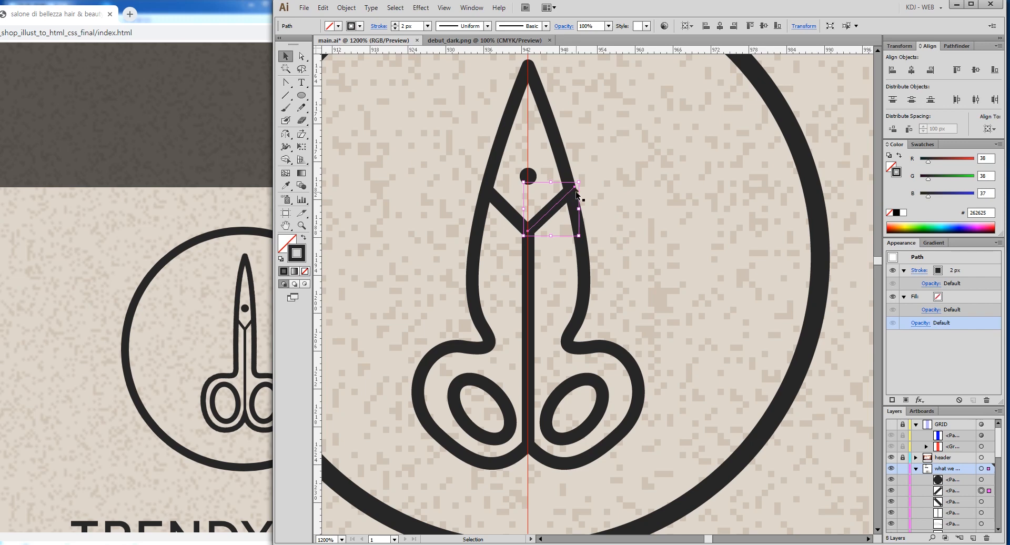
left_click(302, 55)
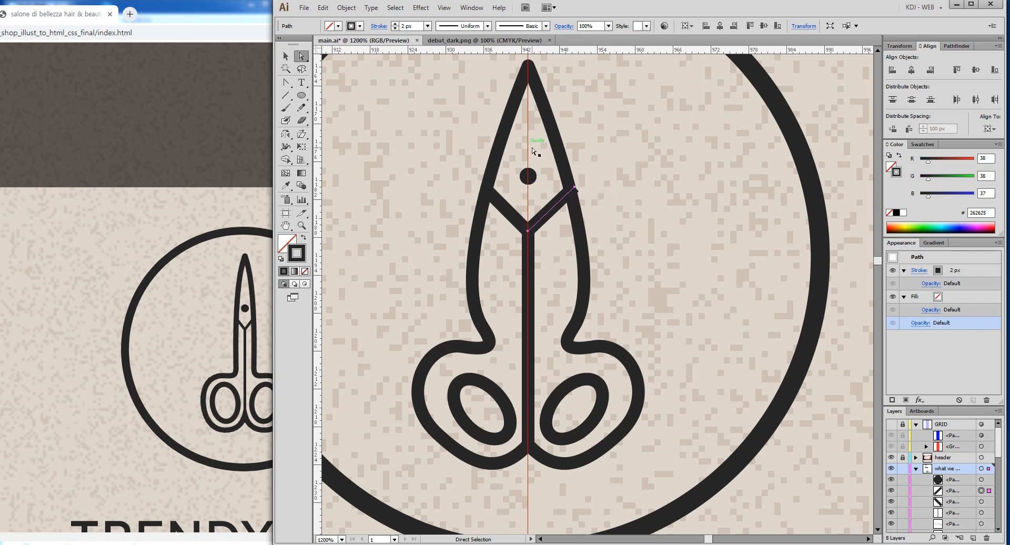
left_click_drag(575, 187, 573, 191)
left_click(584, 184)
left_click_drag(572, 189, 573, 193)
left_click(703, 231)
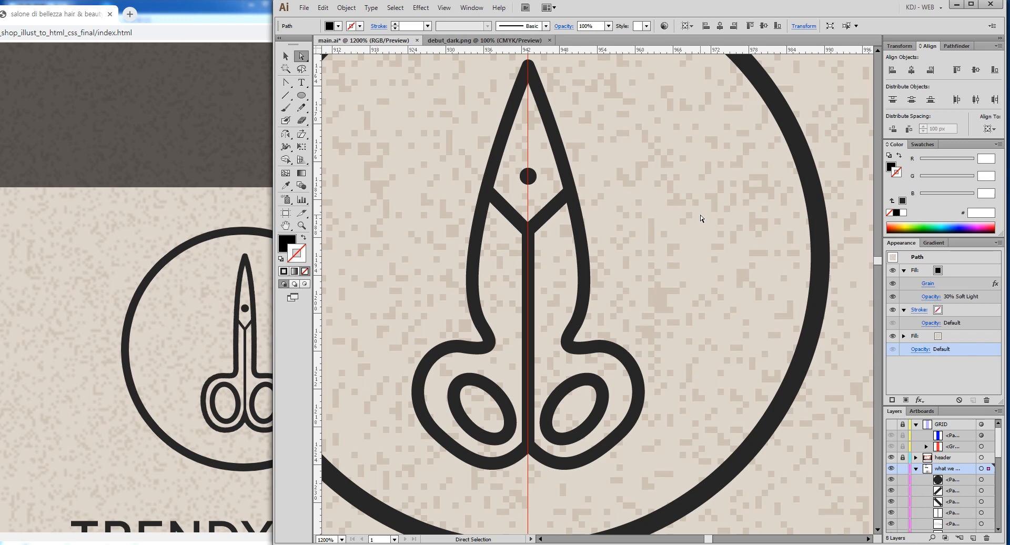
Group the dot, V lines, center line, both finger holes and outline of the scissors
left_click(285, 56)
left_click(530, 176)
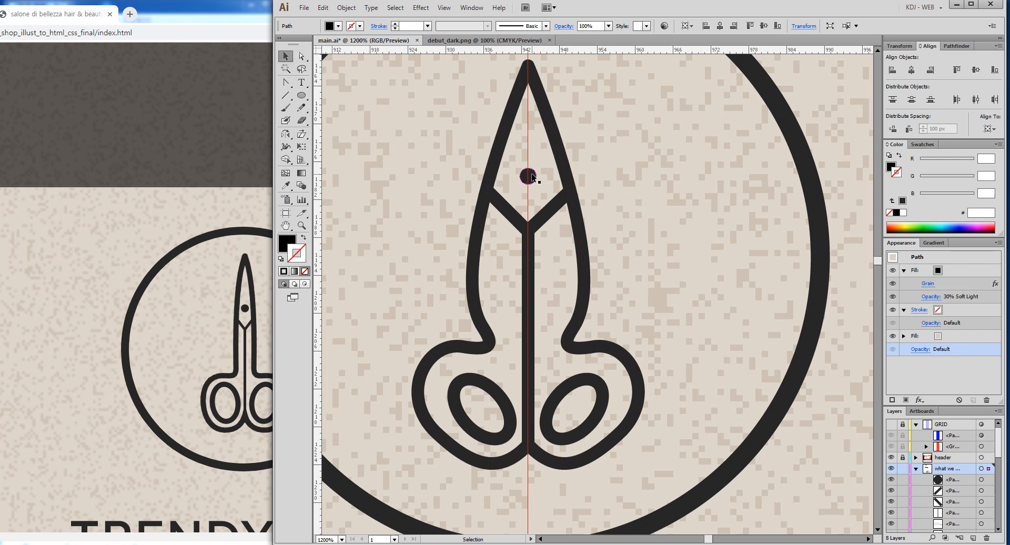
left_click(556, 202, "shift")
left_click(508, 209, "shift")
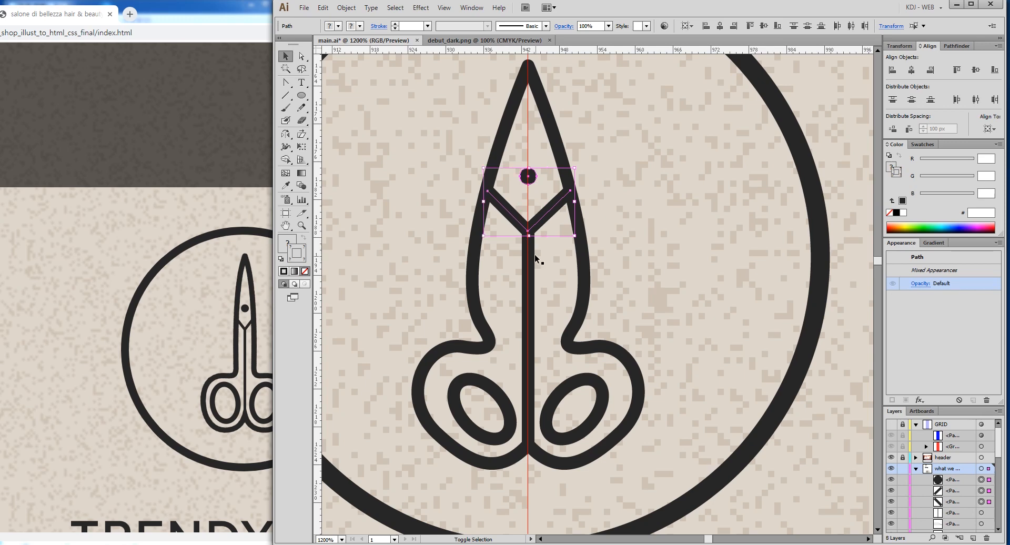
left_click(529, 300, "shift")
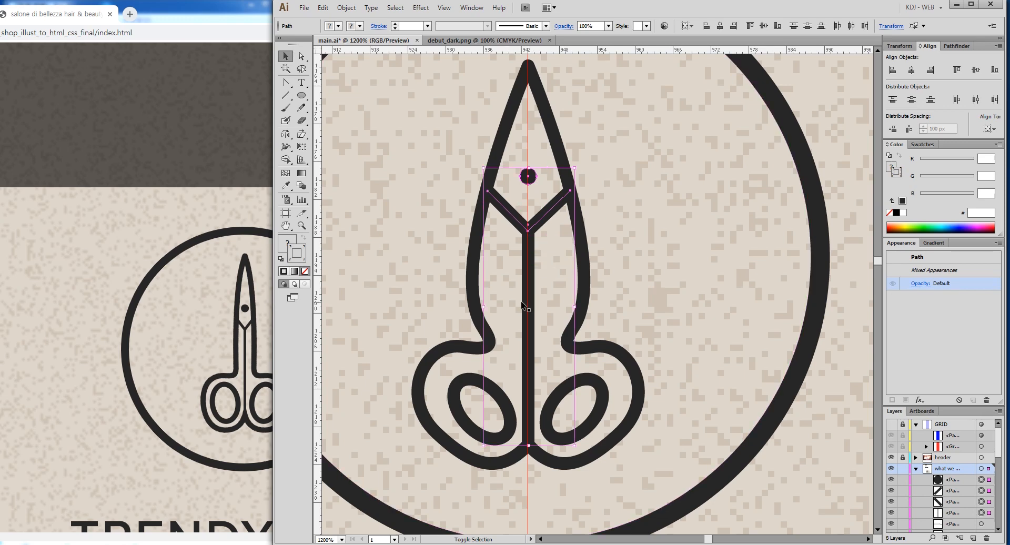
left_click(479, 382, "shift")
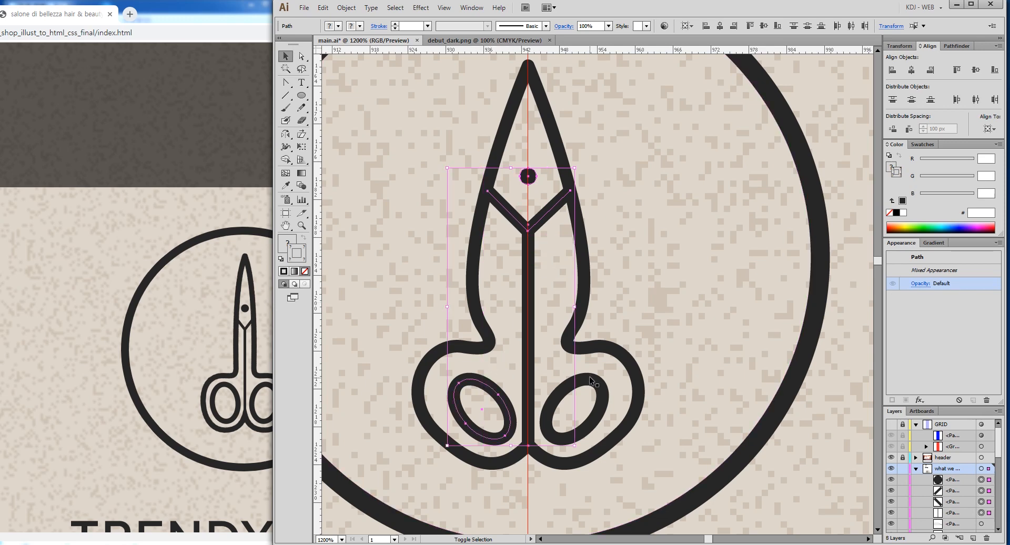
left_click(592, 378, "shift")
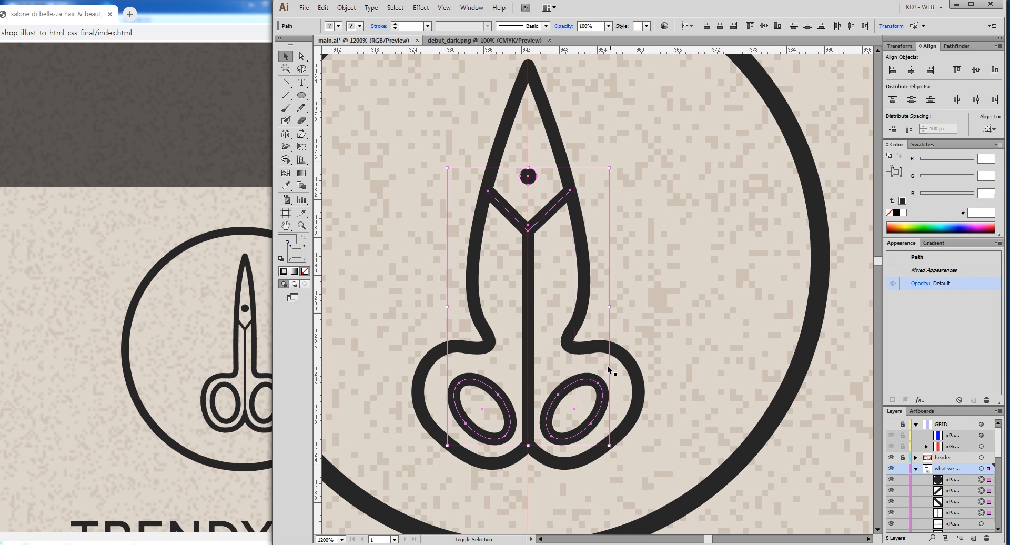
left_click(626, 356, "shift")
key("a")
key("v")
key("ctrl+g")
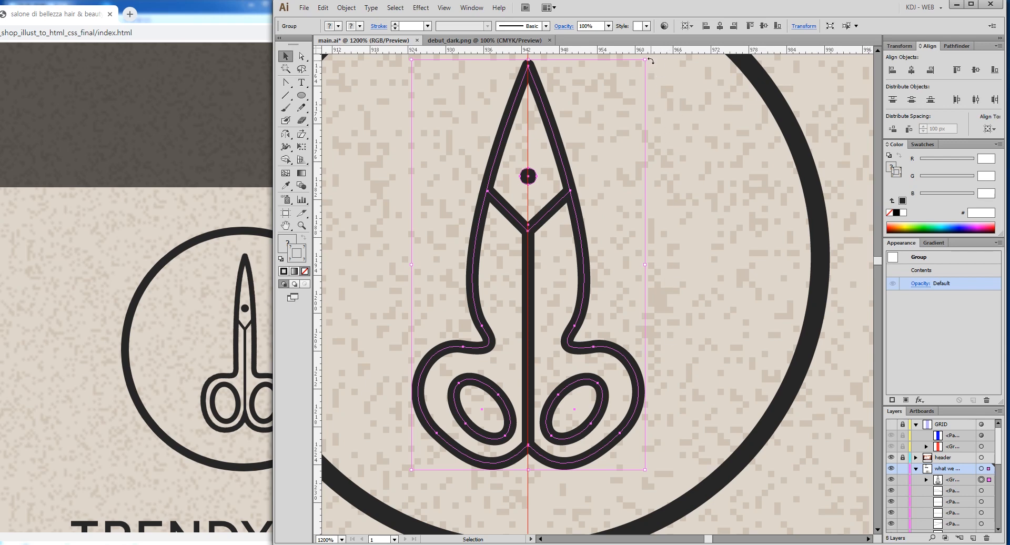
Rotate the scissors group about 45 degrees clockwise inside its circle
left_click_drag(649, 61, 721, 134)
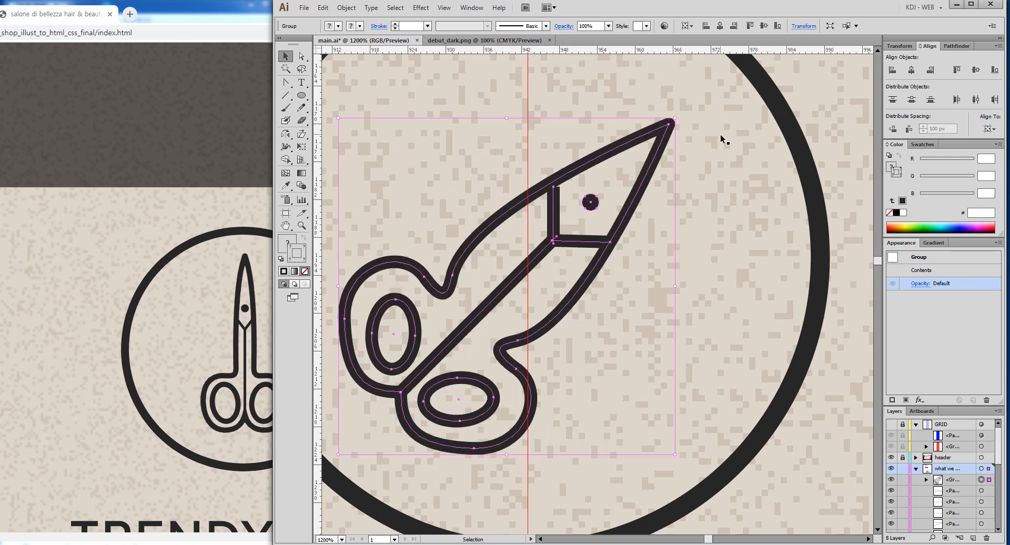
key("ctrl+minus")
key("ctrl+minus")
key("ctrl+minus")
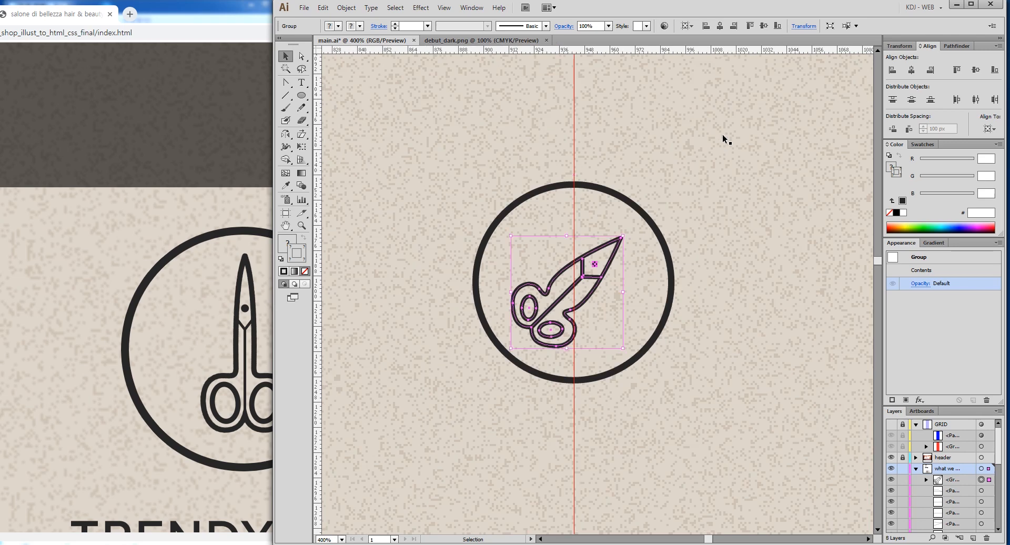
left_click(301, 56)
left_click(527, 127)
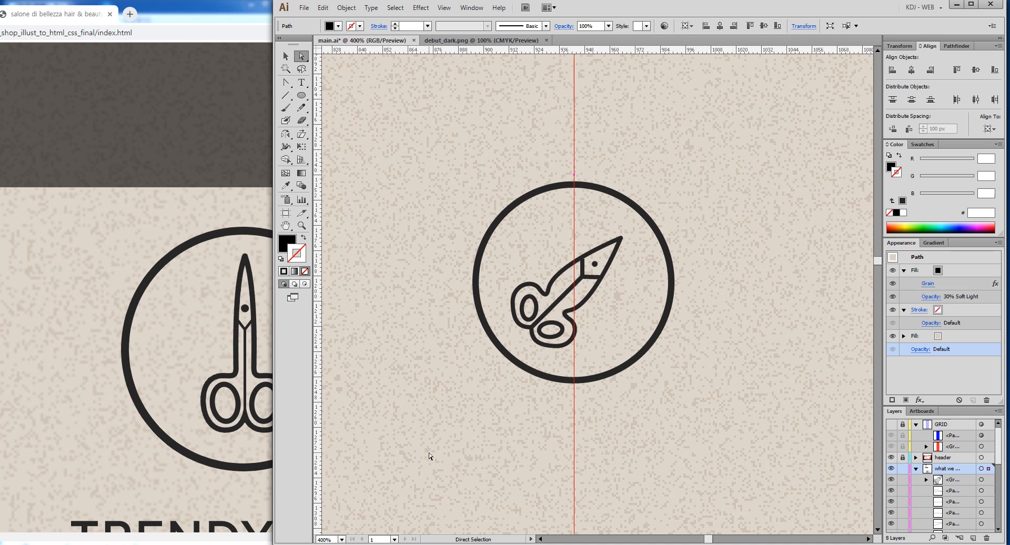
Center the textured background of the What We Do section horizontally on the artboard, directly under the header
key("ctrl+minus")
key("ctrl+minus")
key("ctrl+minus")
key("ctrl+minus")
key("ctrl+minus")
key("ctrl+minus")
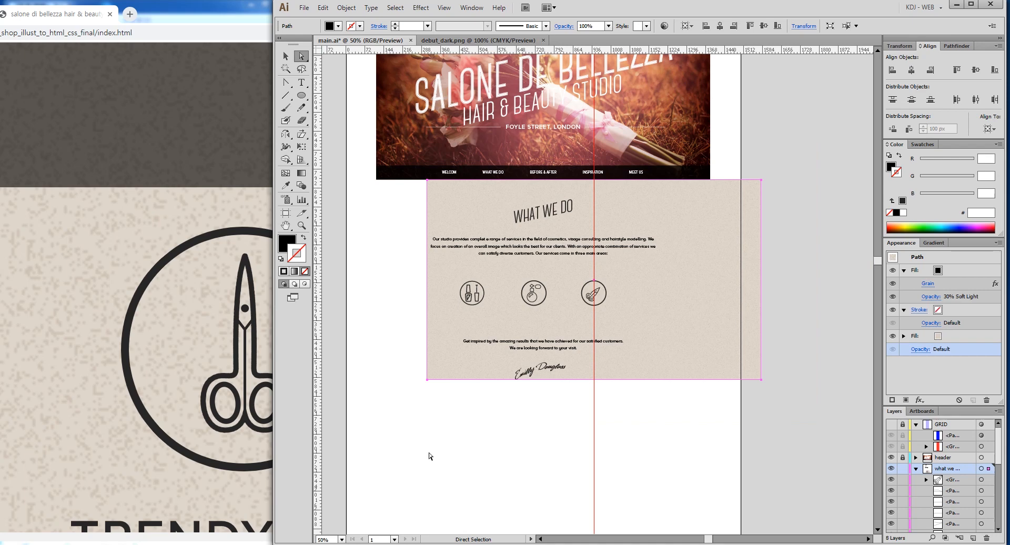
left_click(285, 57)
left_click(767, 218)
left_click(716, 203)
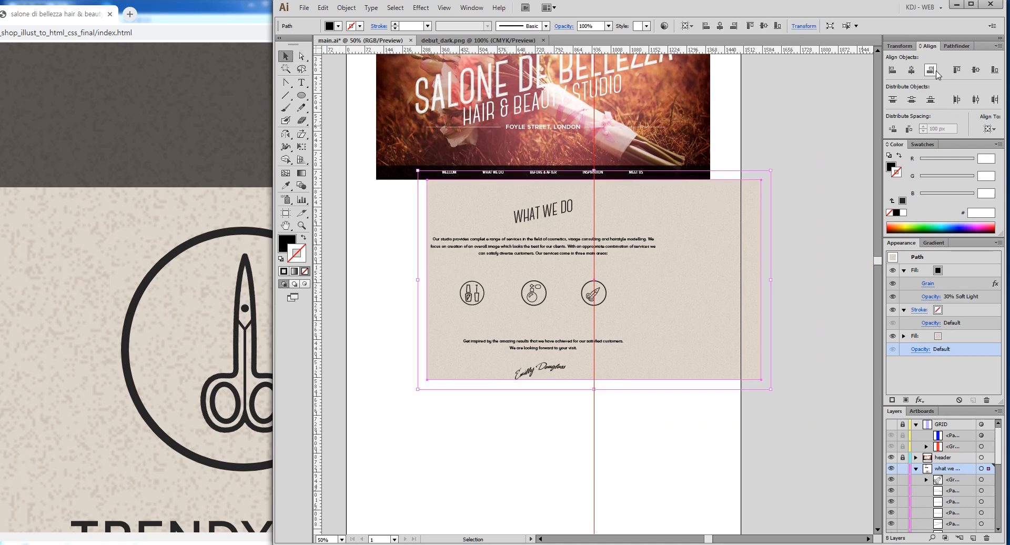
left_click(910, 69)
left_click(826, 167)
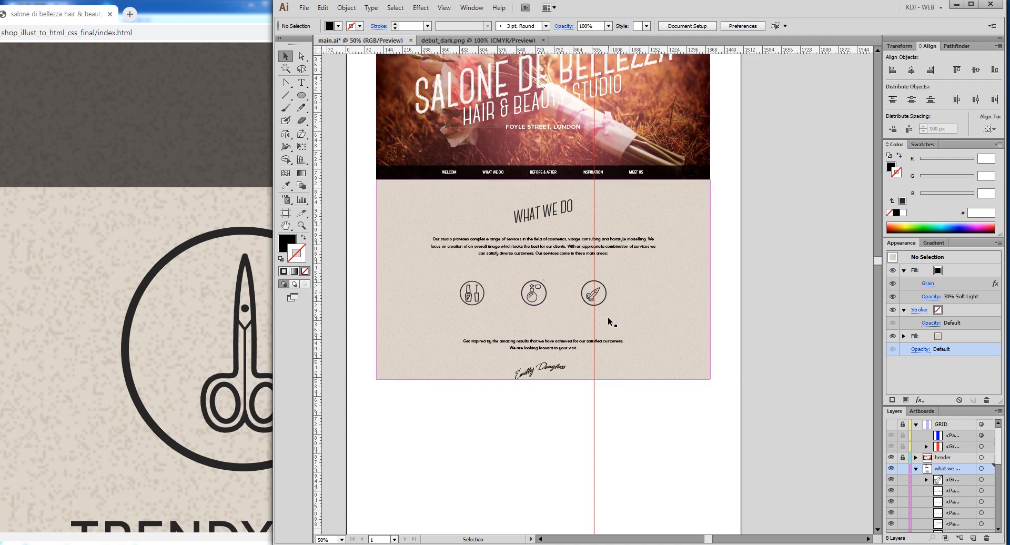
Group the nail polish, perfume and scissors drawings each with its own surrounding circle
left_click(466, 288)
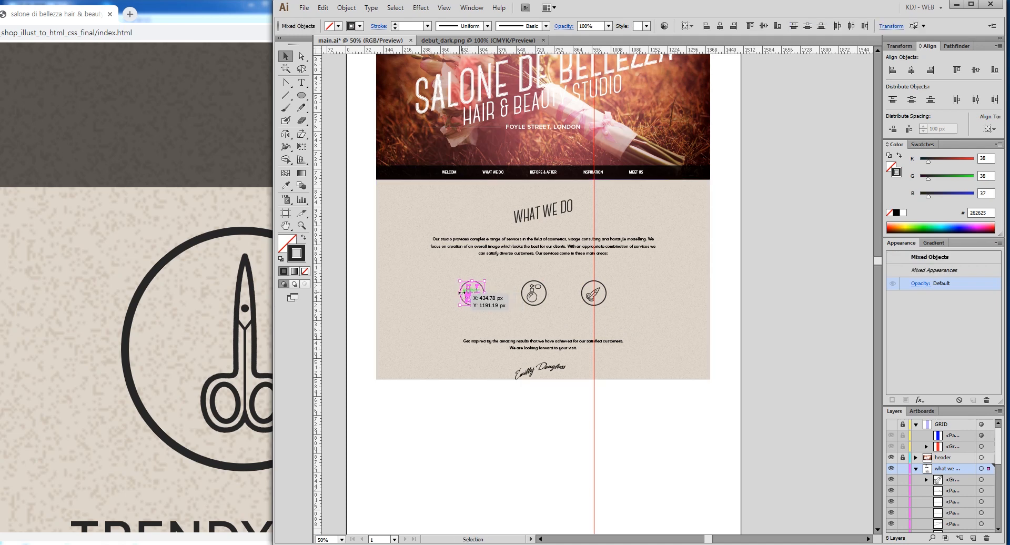
key("ctrl+g")
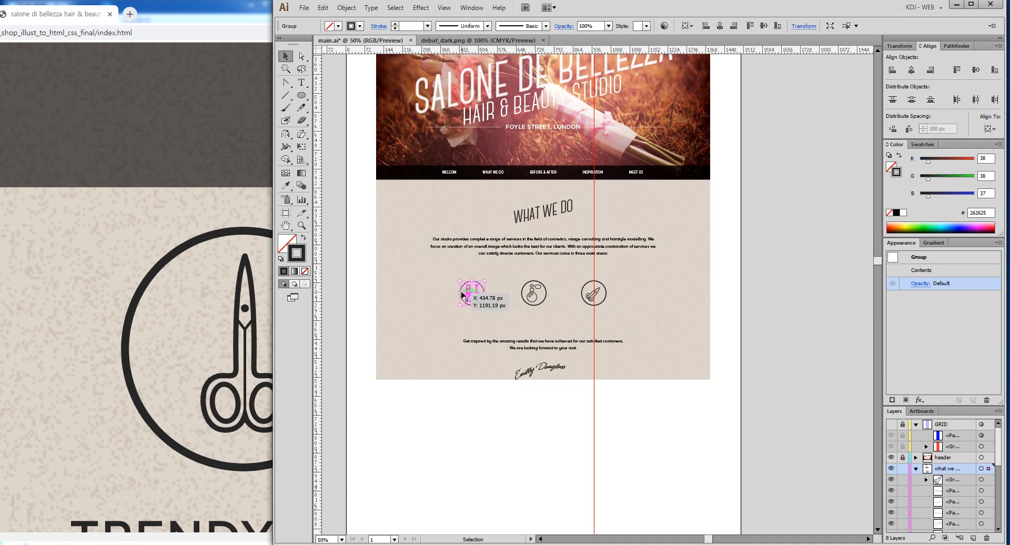
left_click(525, 293)
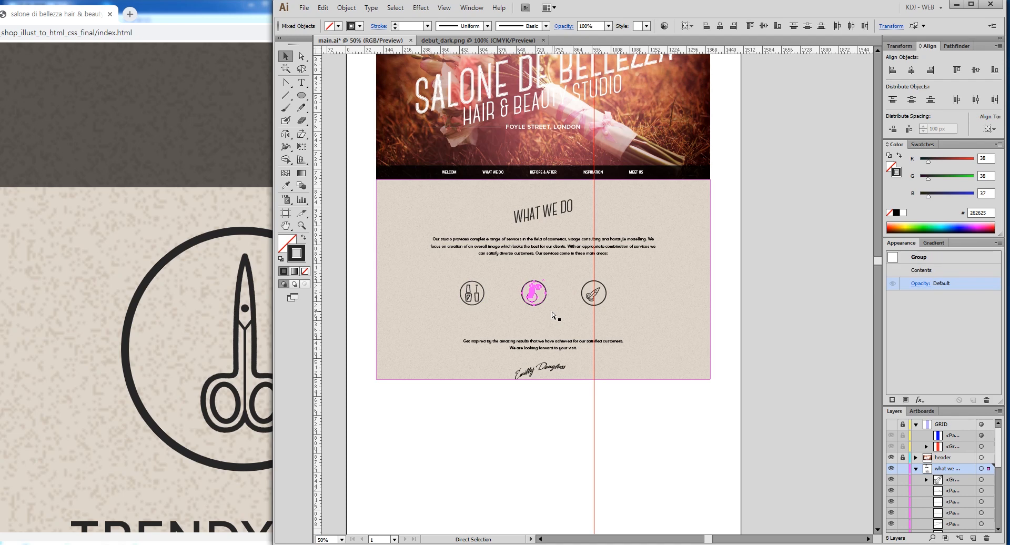
left_click(591, 293)
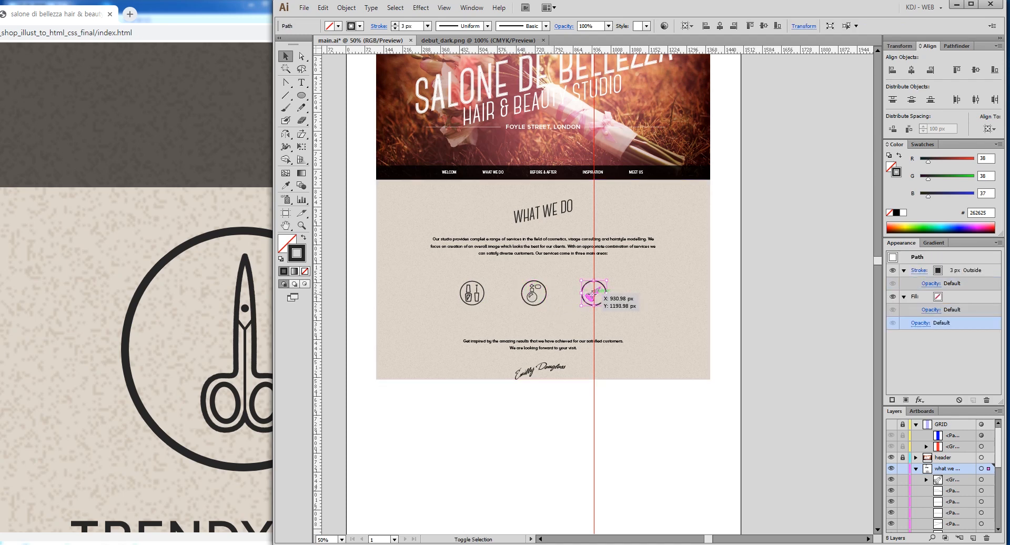
key("ctrl+g")
left_click(785, 305)
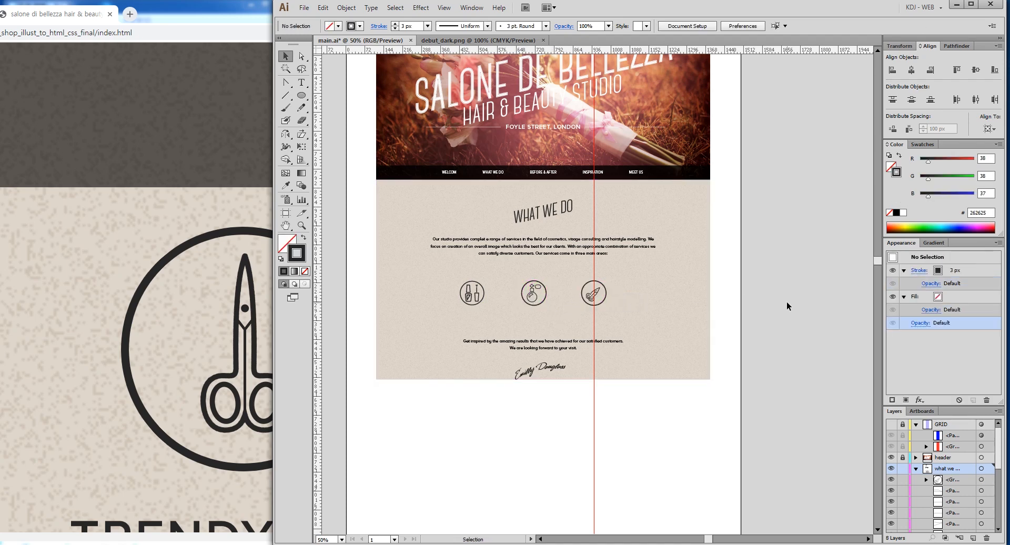
Center the perfume icon horizontally on the artboard and distribute the three icons horizontally around it with 200 px spacing
left_click(534, 293)
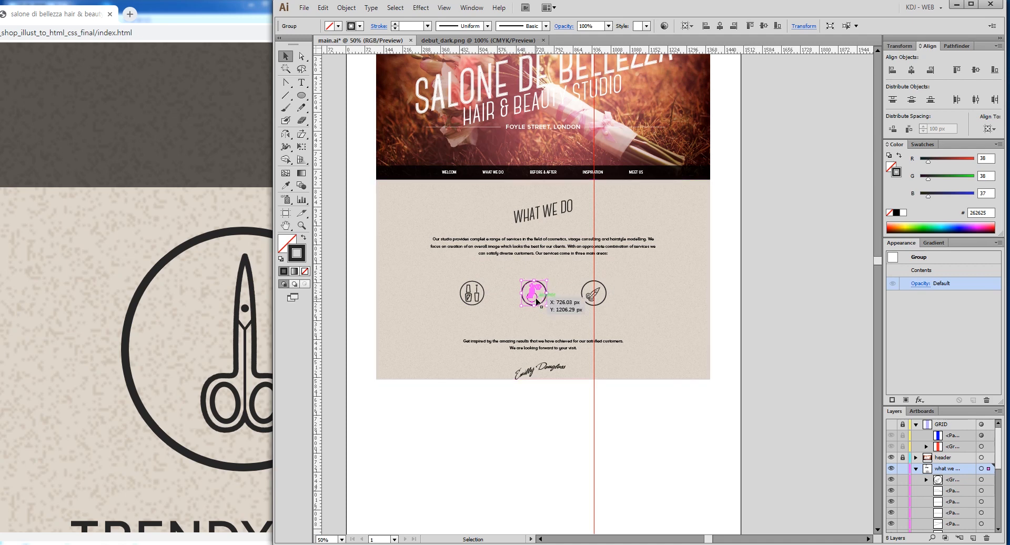
left_click(912, 71)
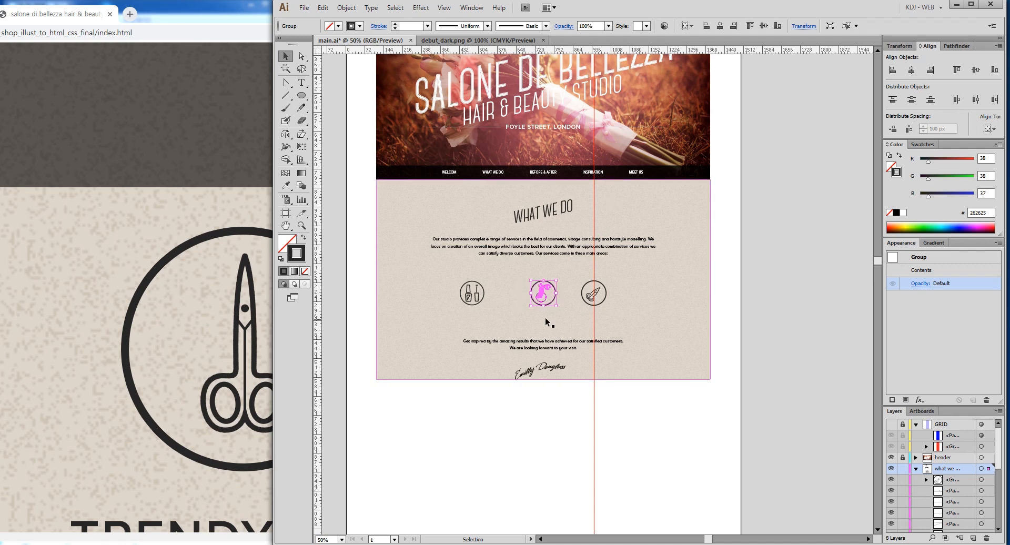
left_click(472, 293, "shift")
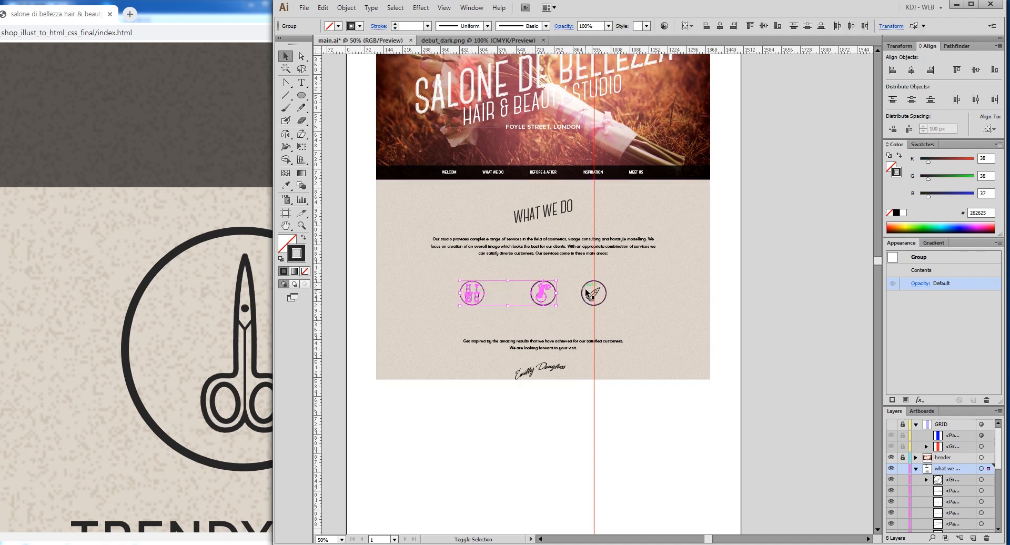
left_click(599, 293, "shift")
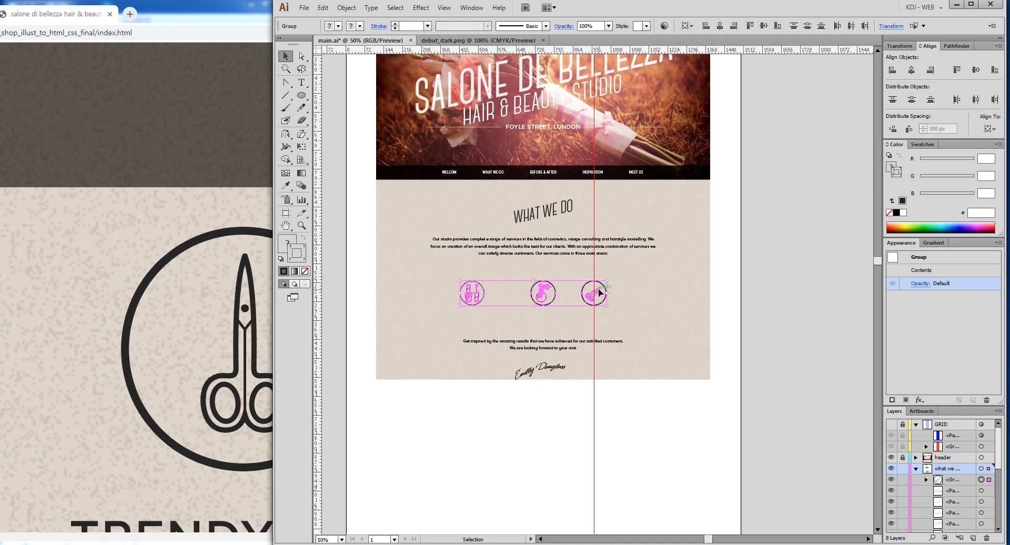
key("ctrl+plus")
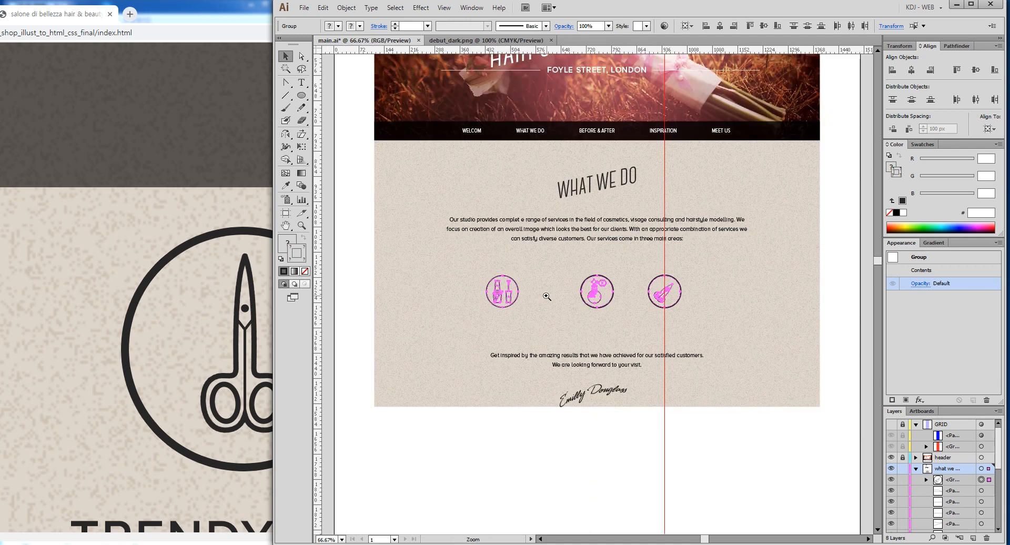
key("ctrl+plus")
left_click(597, 288)
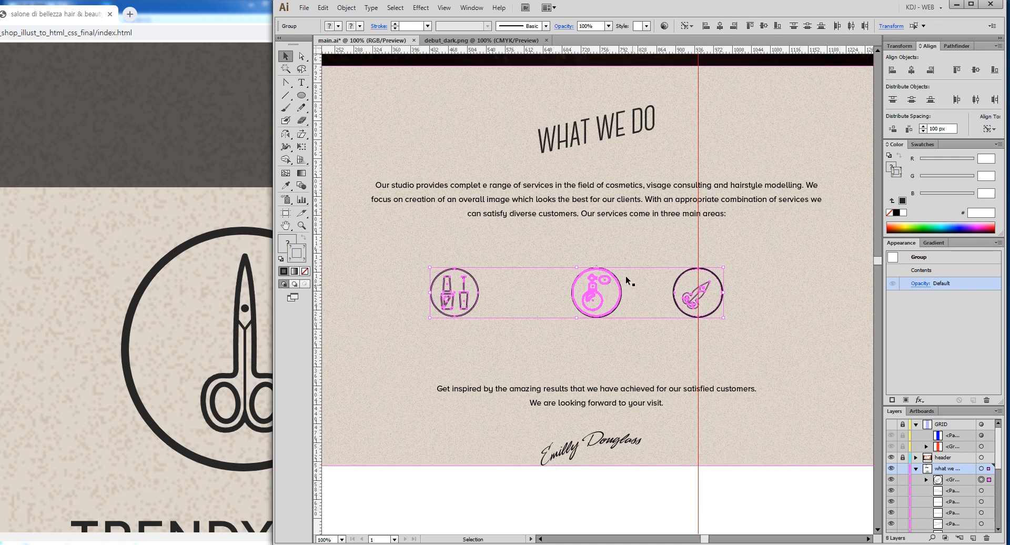
left_click(931, 129)
type("2")
key("Return")
left_click(909, 129)
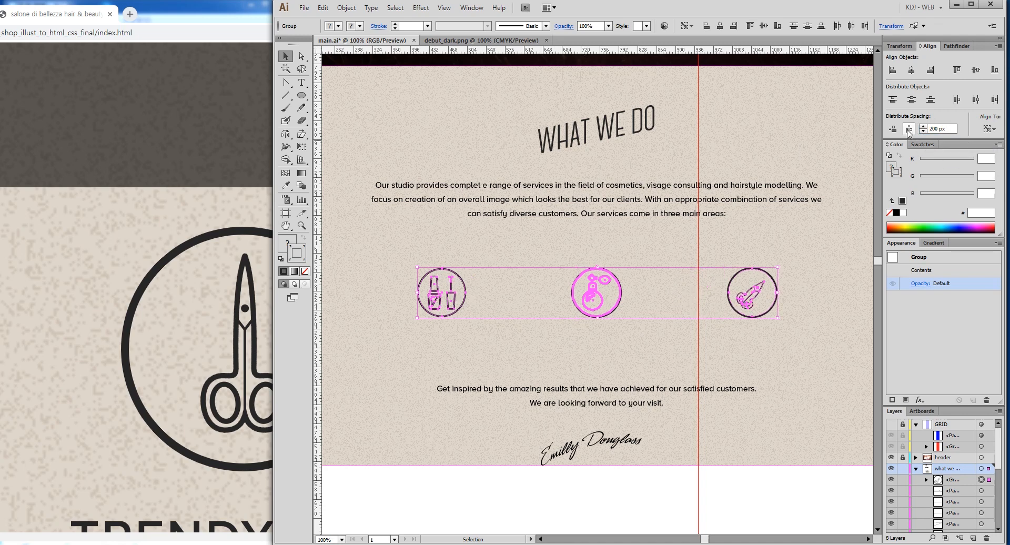
key("ctrl+2")
mouse_move(901, 112)
left_mouse_down()
mouse_move(902, 133)
mouse_move(960, 148)
mouse_move(963, 121)
mouse_move(886, 127)
left_mouse_up()
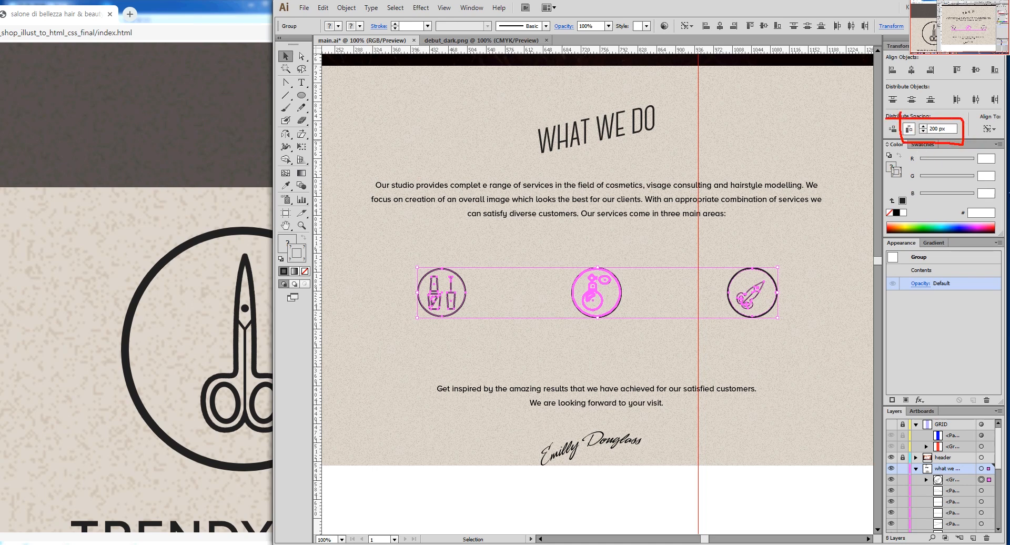
mouse_move(648, 262)
left_mouse_down()
mouse_move(623, 251)
mouse_move(621, 285)
left_mouse_up()
left_click_drag(634, 345, 618, 361)
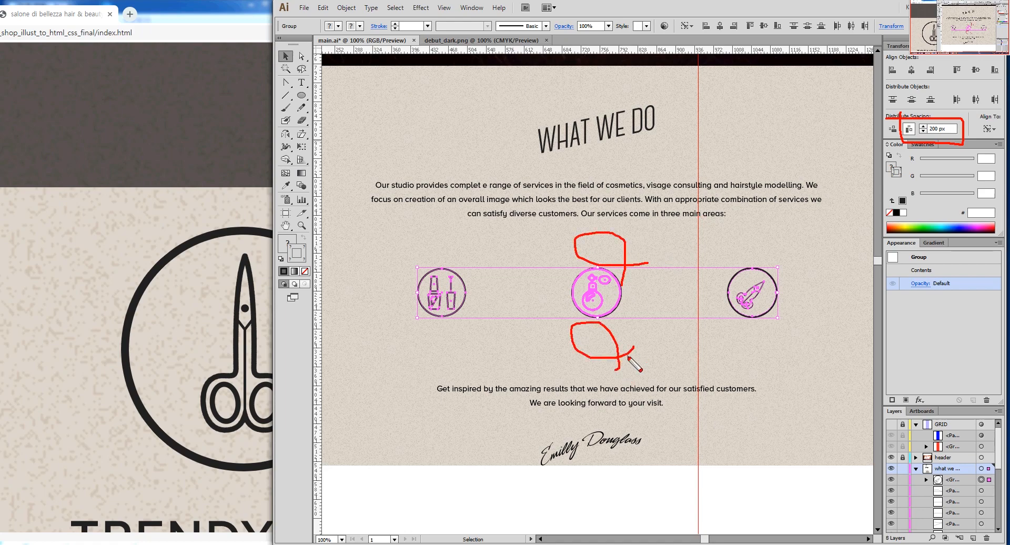
key("Escape")
Show the GRID layer and move the three service icons slightly up, closer to the intro paragraph
left_click(890, 424)
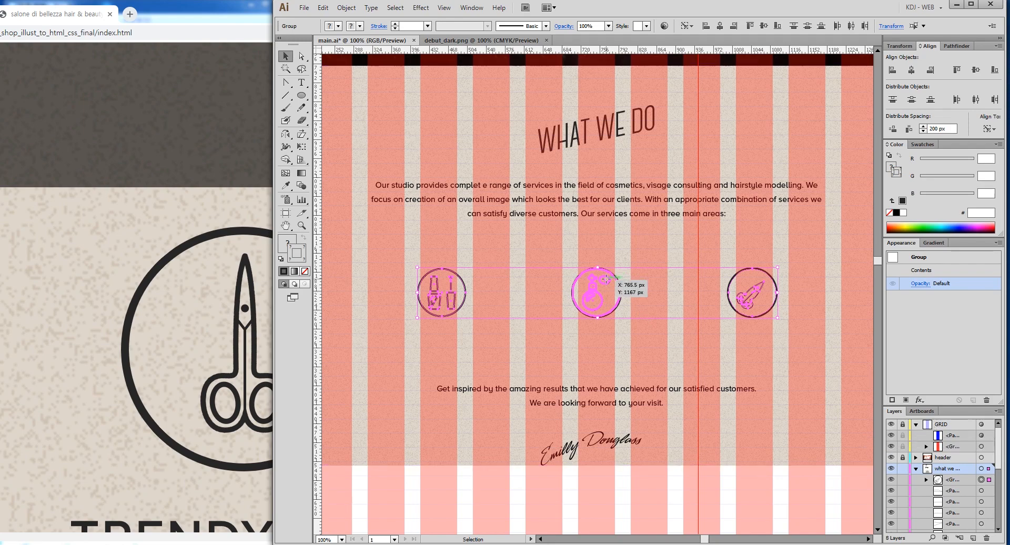
left_click_drag(606, 277, 605, 271)
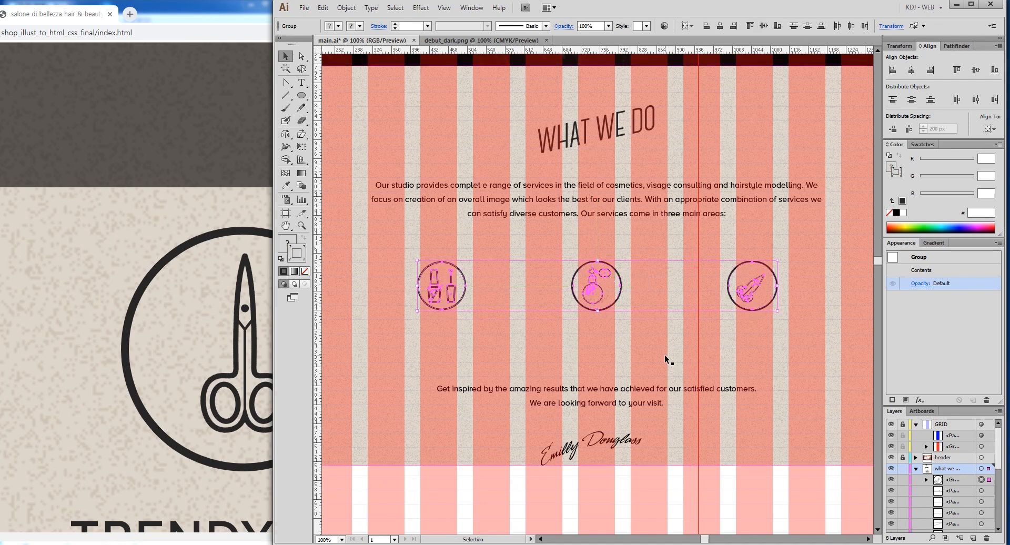
left_click(627, 379)
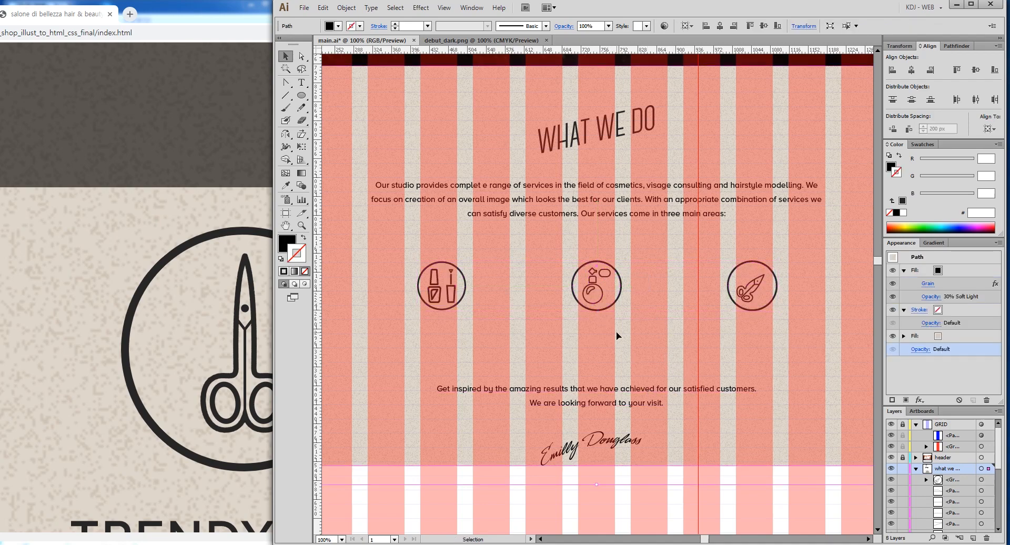
Move the closing two-line text and the signature up together, closer to the icon row
left_click(600, 440)
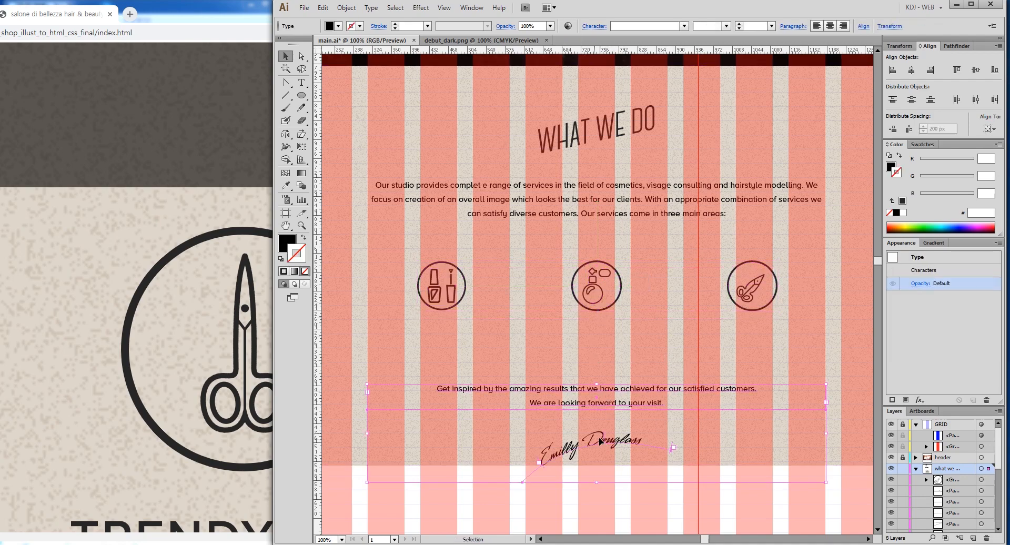
mouse_move(606, 394)
left_mouse_down()
mouse_move(601, 340)
mouse_move(604, 361)
left_mouse_up()
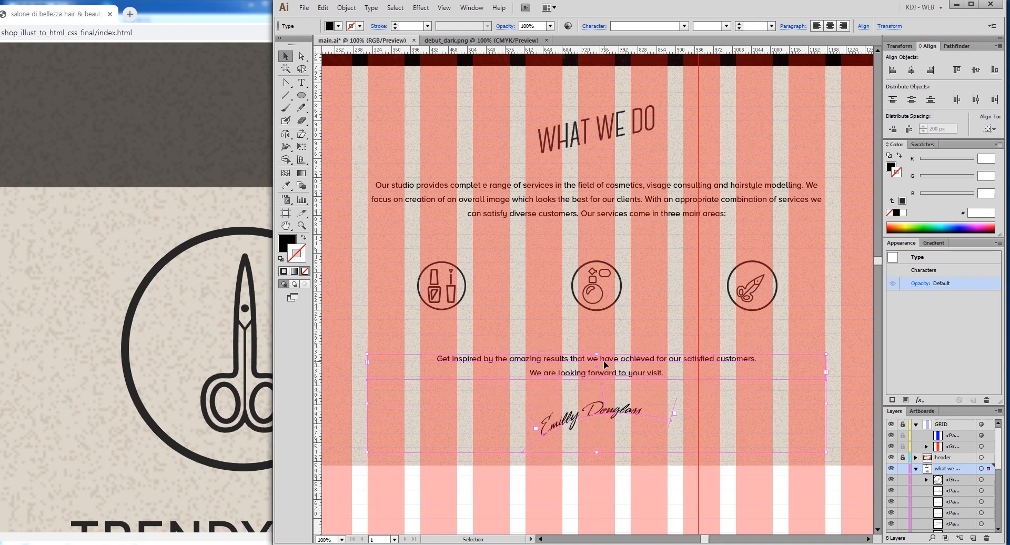
left_click(795, 432)
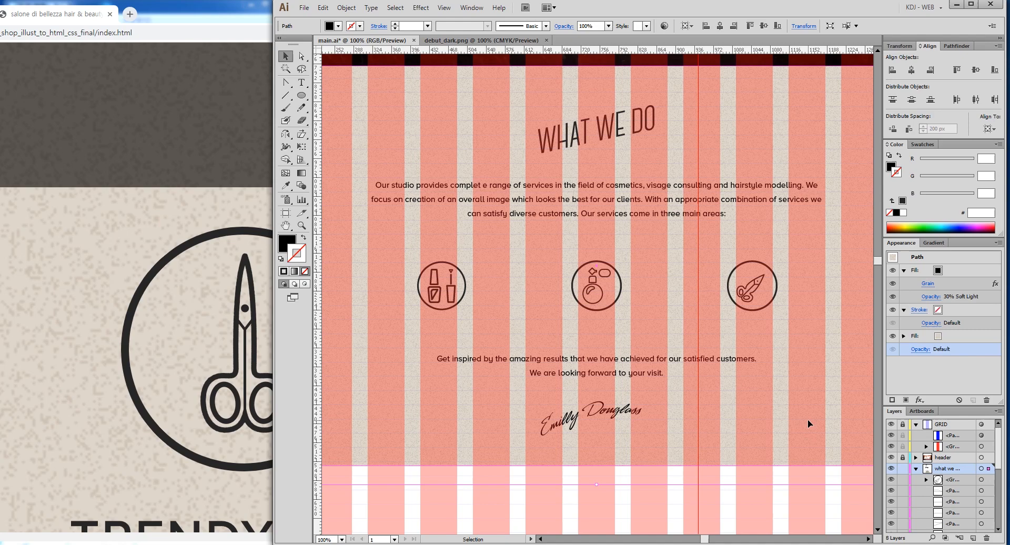
key("ctrl+minus")
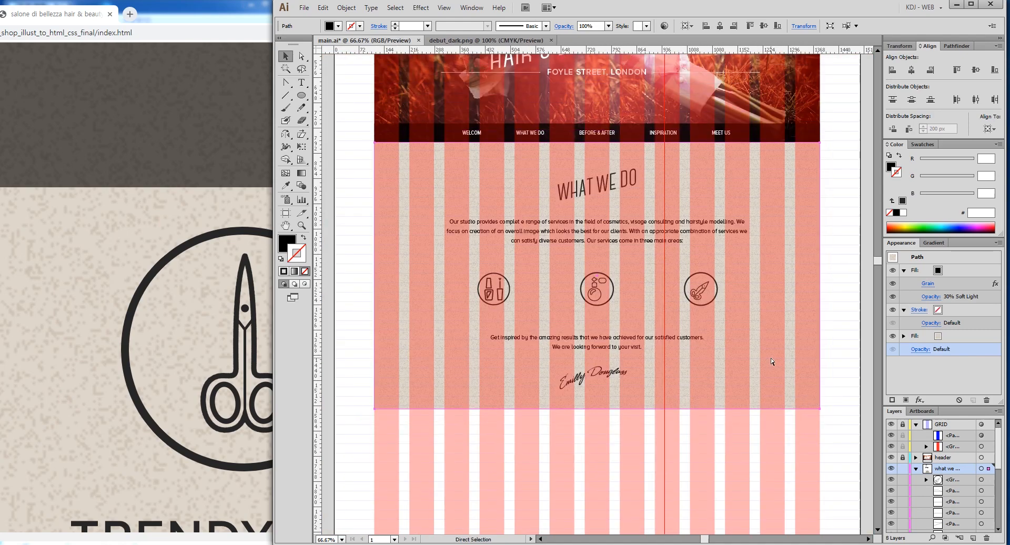
key("ctrl+2")
mouse_move(576, 142)
left_mouse_down()
mouse_move(623, 169)
mouse_move(586, 147)
mouse_move(579, 158)
left_mouse_up()
mouse_move(627, 409)
left_mouse_down()
mouse_move(581, 402)
mouse_move(612, 380)
mouse_move(628, 410)
left_mouse_up()
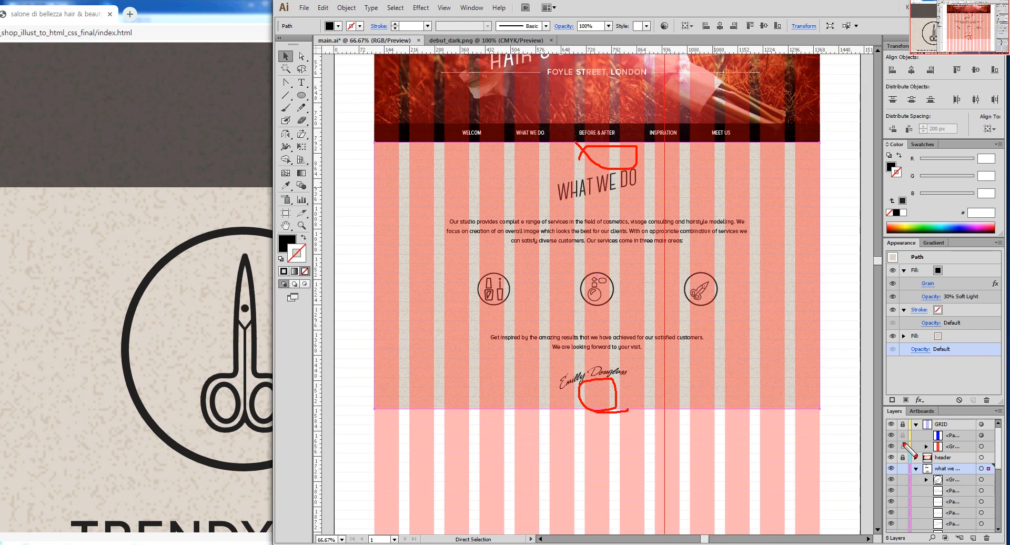
key("Escape")
Hide the GRID layer and clear the selection of the What We Do background
left_click(891, 425)
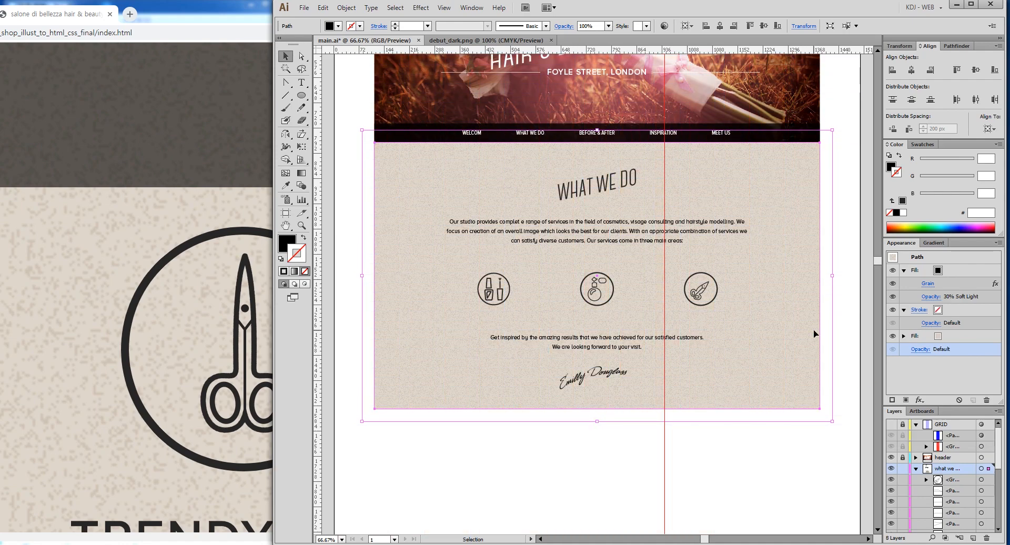
left_click(854, 292)
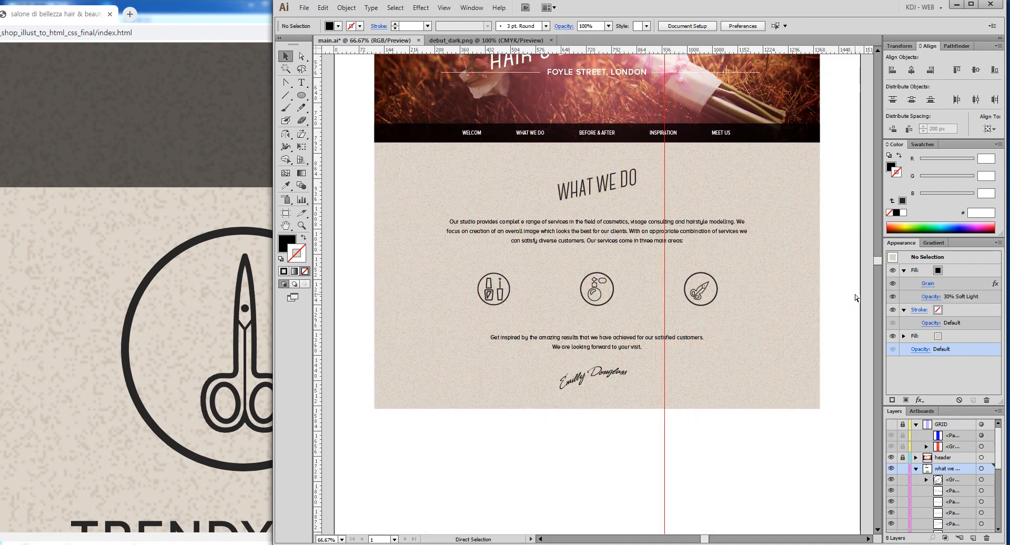